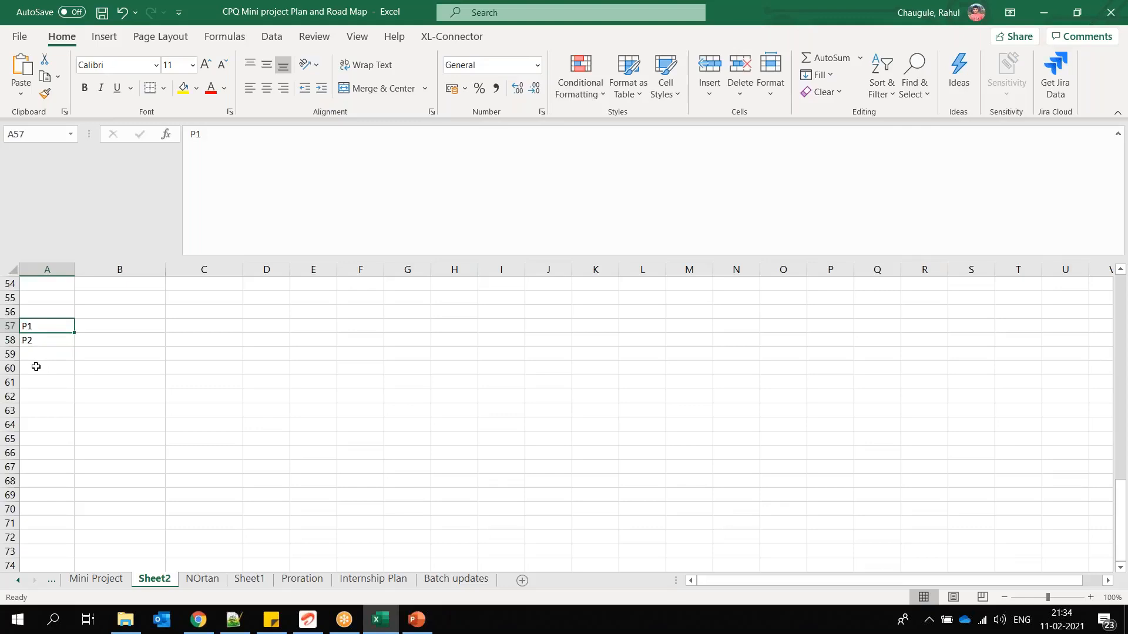
# Enter the column headers "Dependecny" in cell B56 and "Exclusion" in cell C56, above the P1 and P2 rows.
pyautogui.click(96, 338)
pyautogui.click(104, 314)
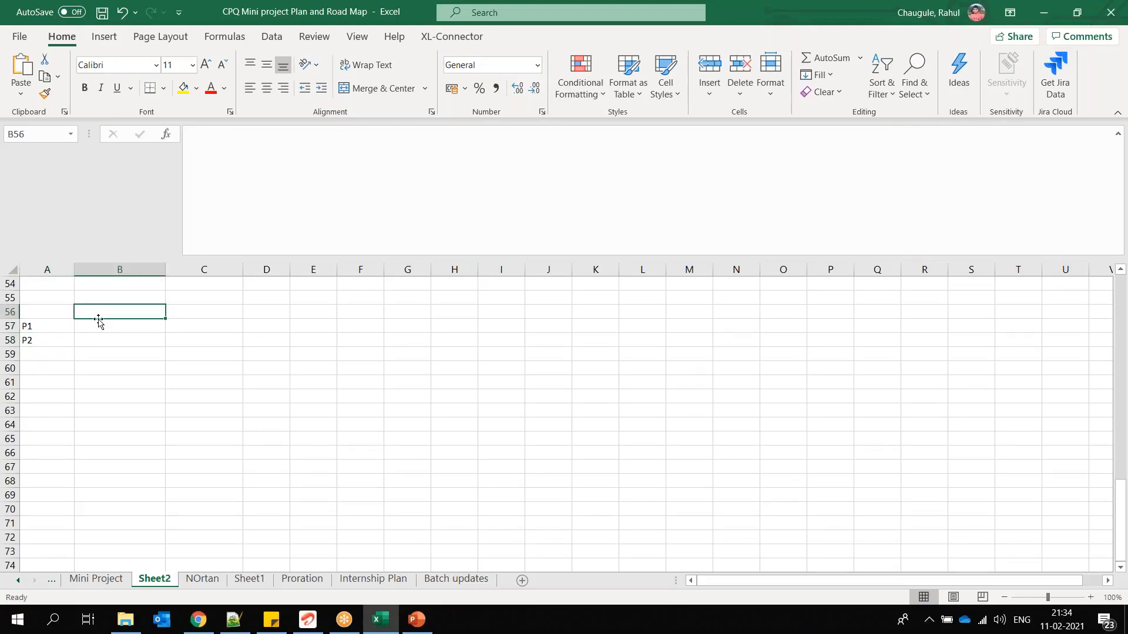
pyautogui.write('Dependecny')
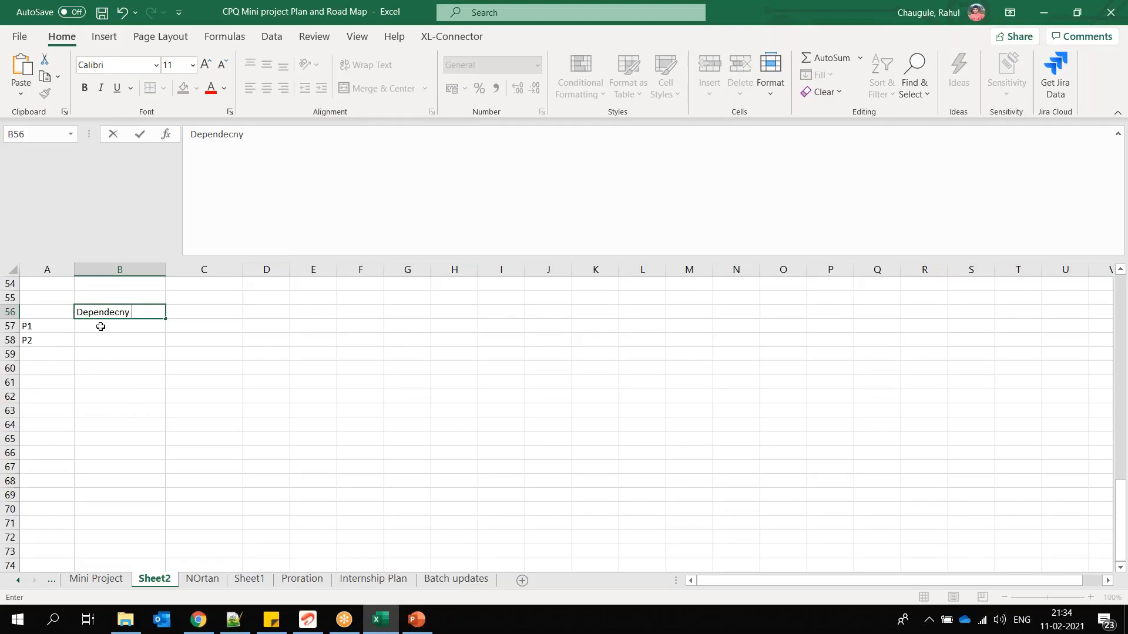
pyautogui.press('Return')
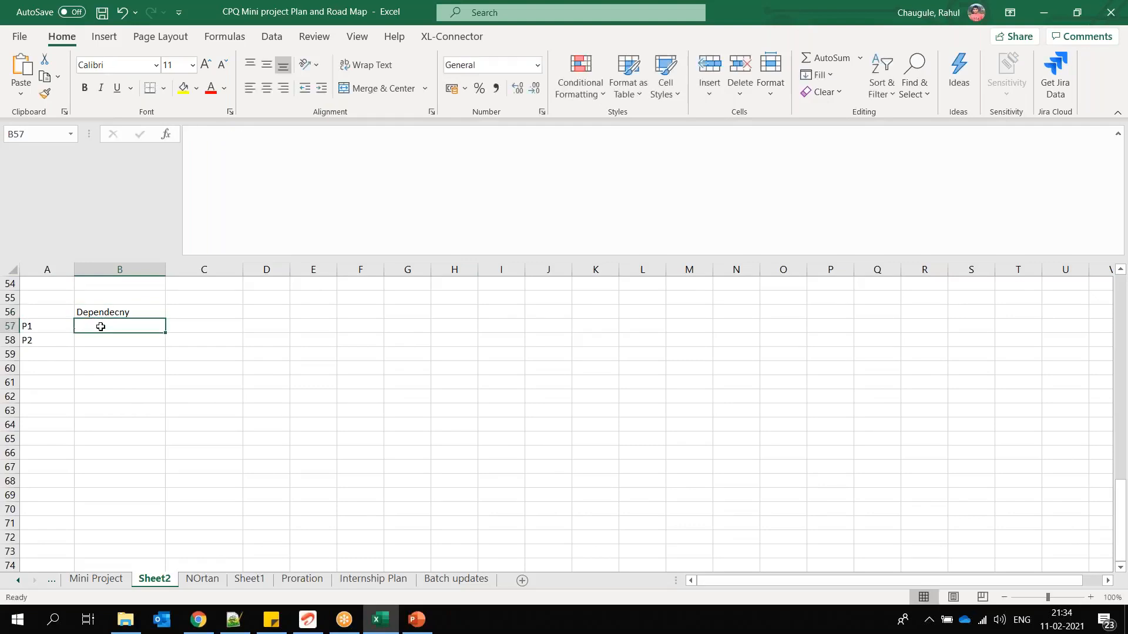
pyautogui.click(48, 341)
pyautogui.click(49, 325)
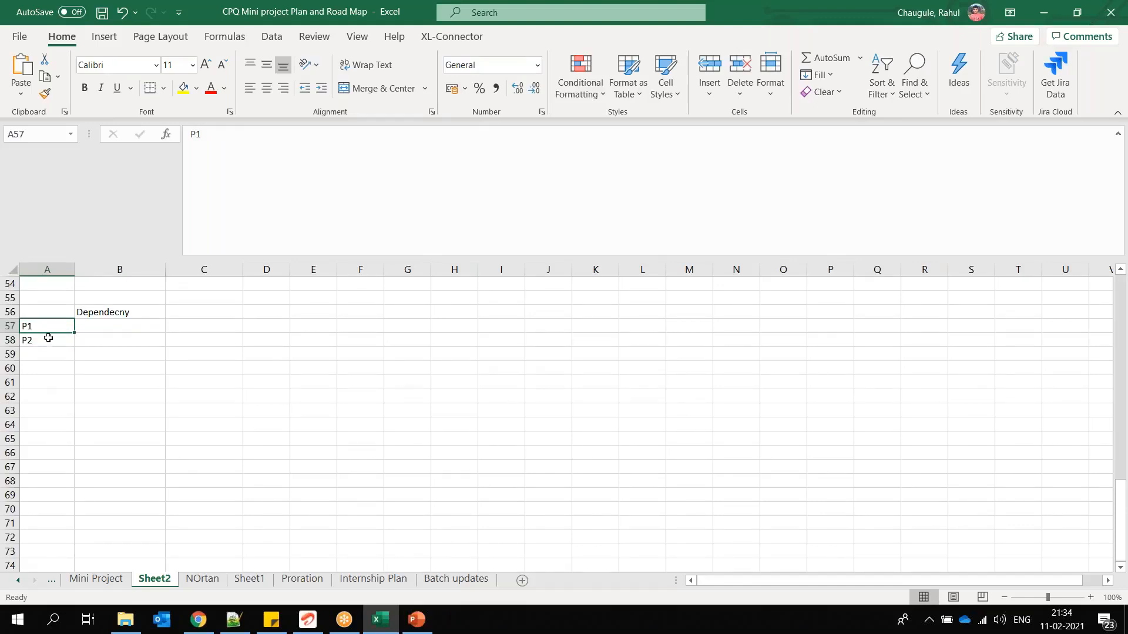
pyautogui.click(171, 310)
pyautogui.write('E')
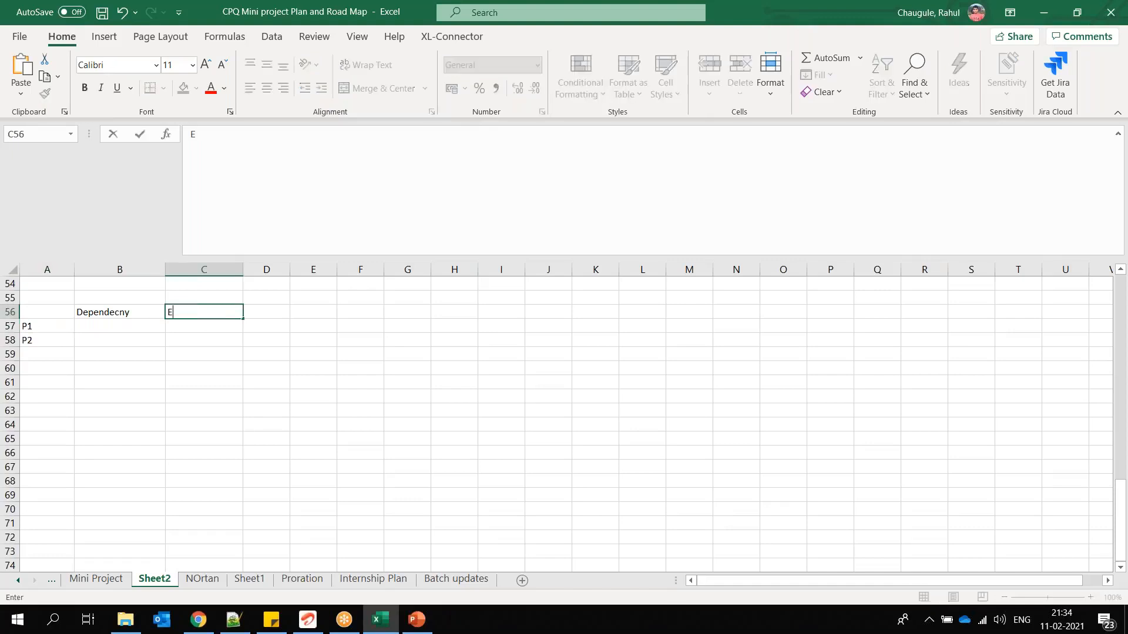
pyautogui.write('xclusion')
pyautogui.click(69, 331)
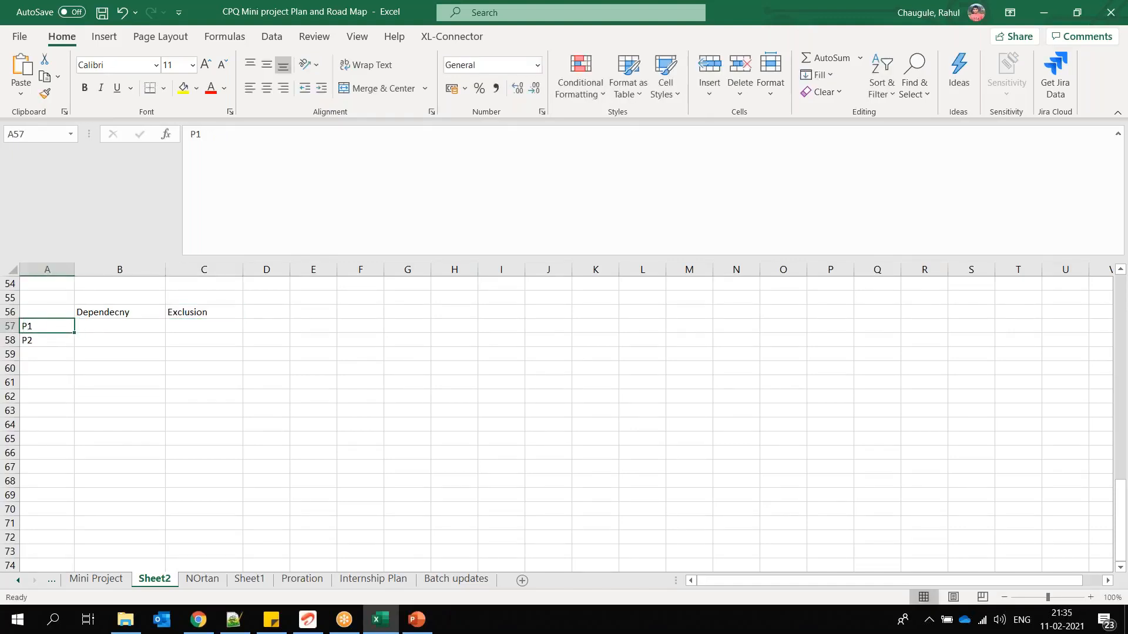
pyautogui.click(61, 336)
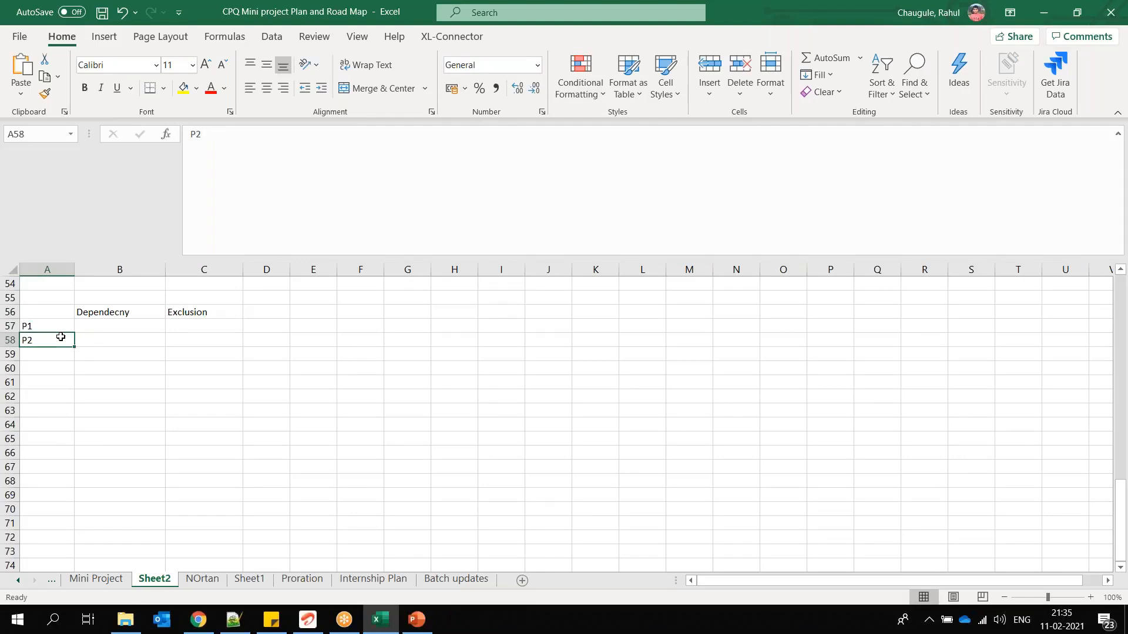
pyautogui.click(79, 336)
pyautogui.click(80, 330)
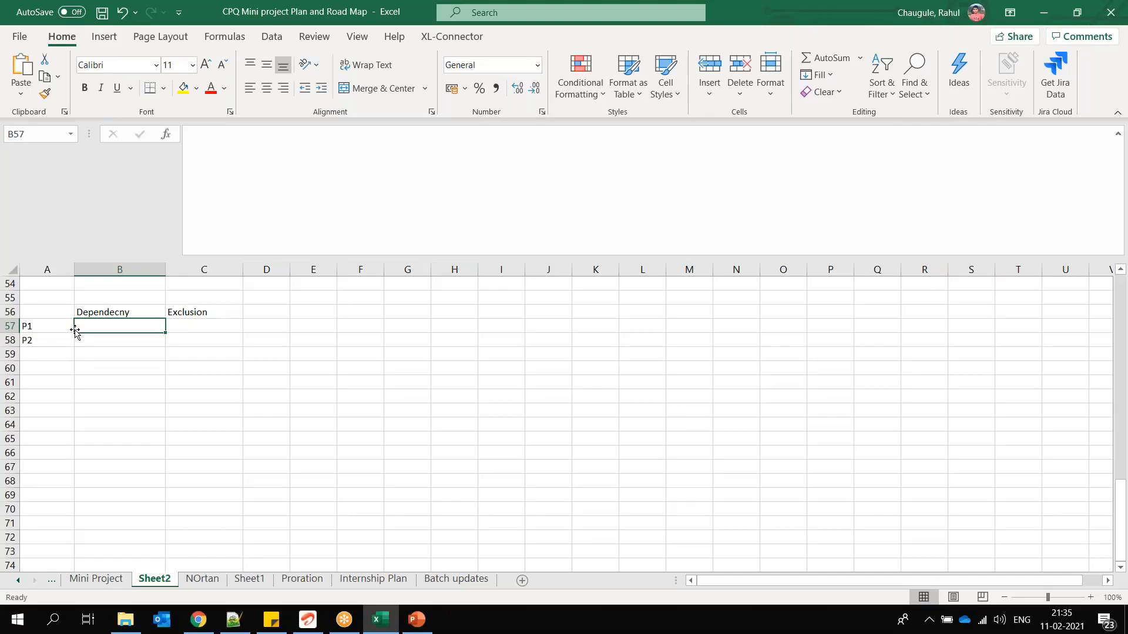
pyautogui.click(92, 312)
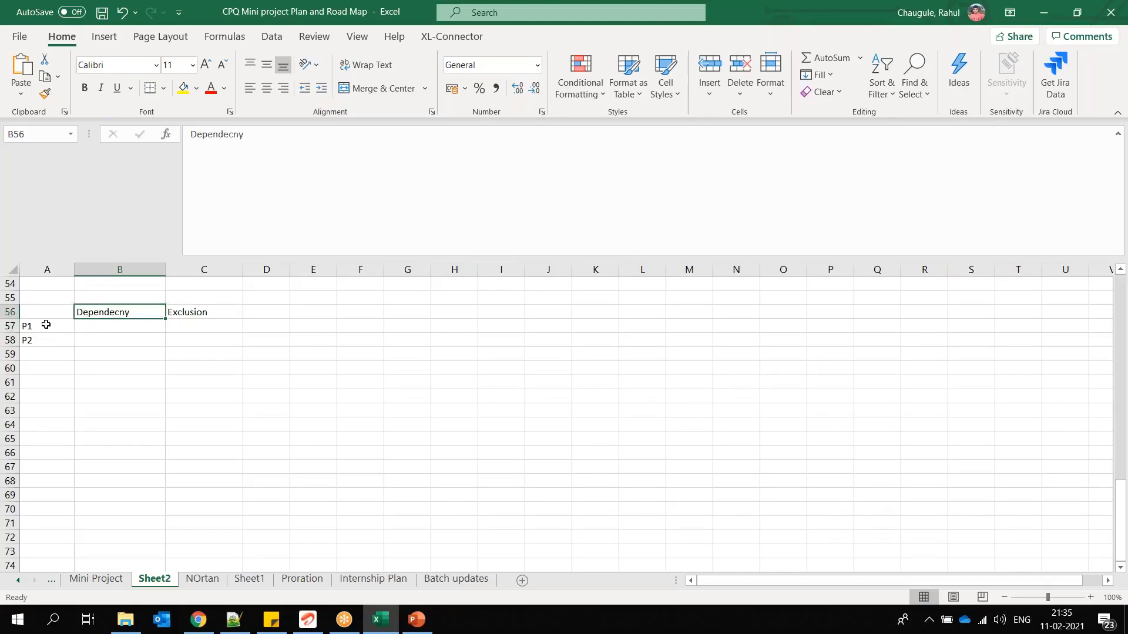
pyautogui.click(43, 326)
pyautogui.press('Down')
pyautogui.click(42, 326)
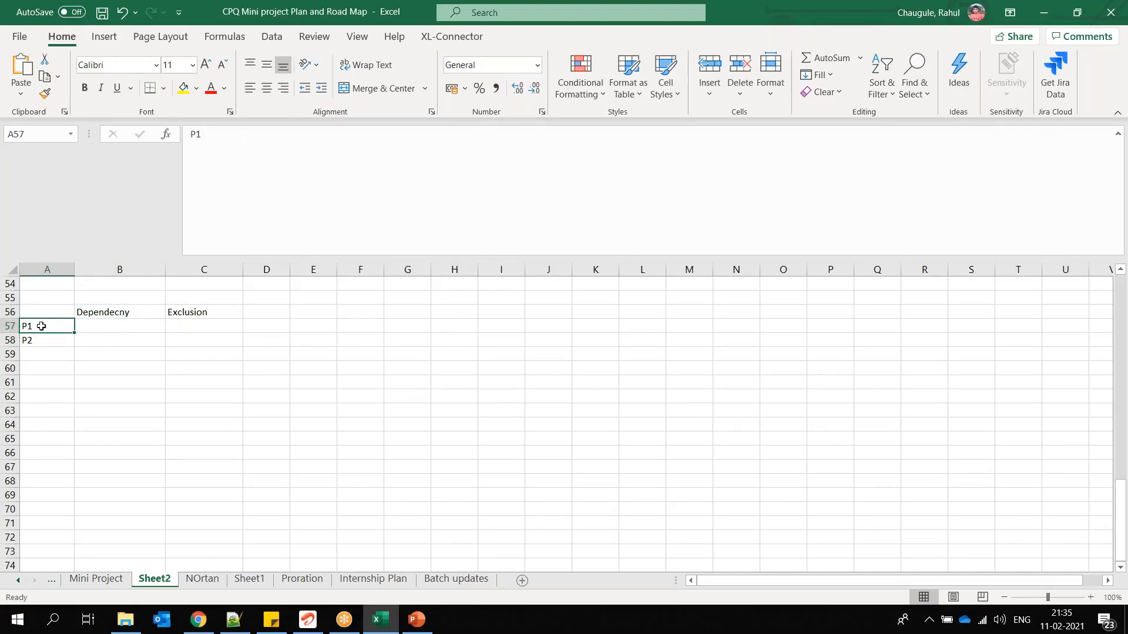
pyautogui.click(202, 311)
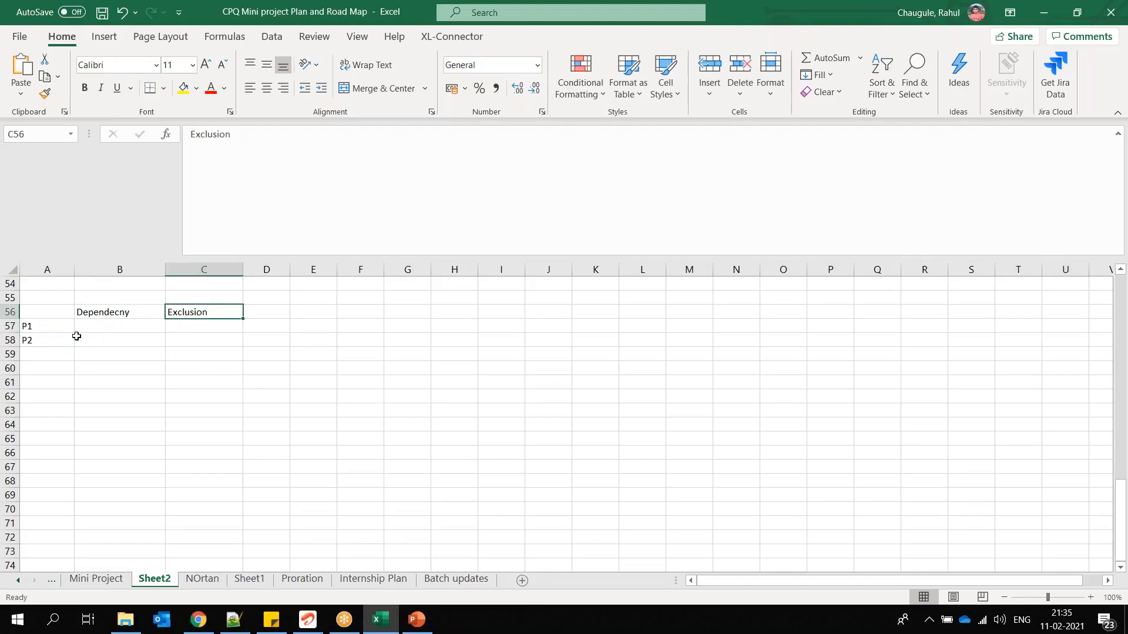
pyautogui.moveTo(41, 326); pyautogui.dragTo(37, 334)
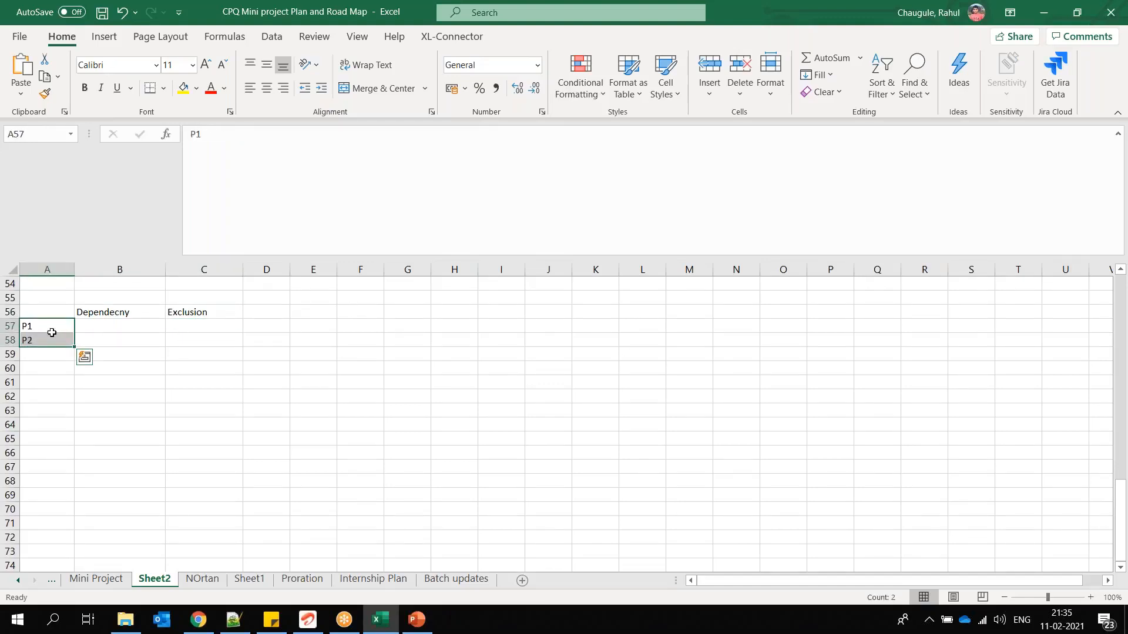
pyautogui.click(47, 326)
pyautogui.click(46, 337)
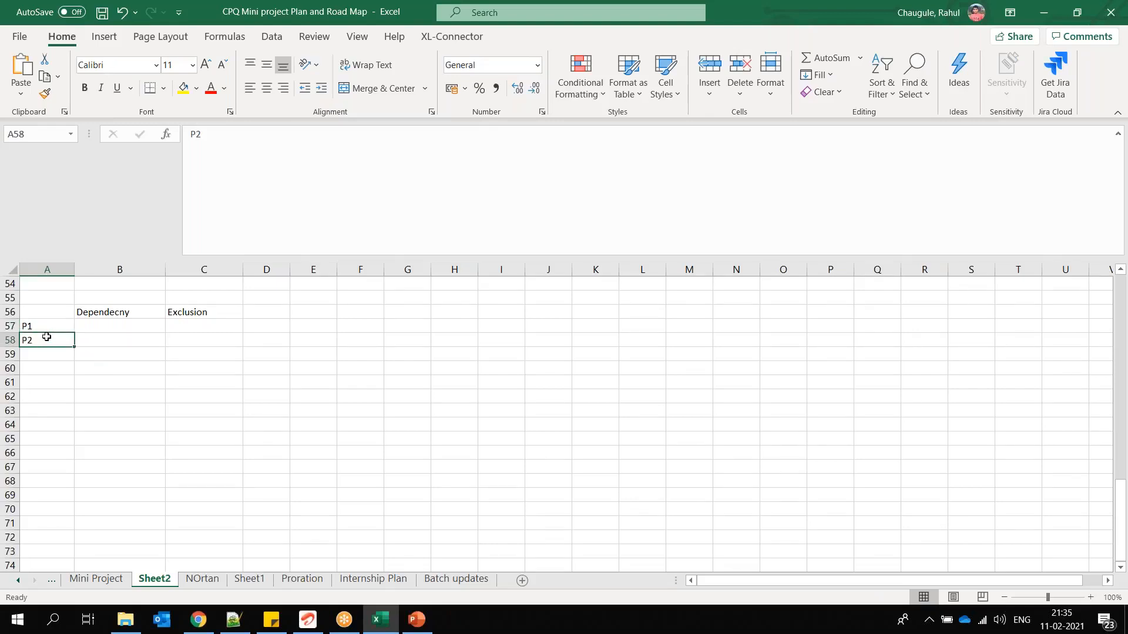
pyautogui.click(53, 324)
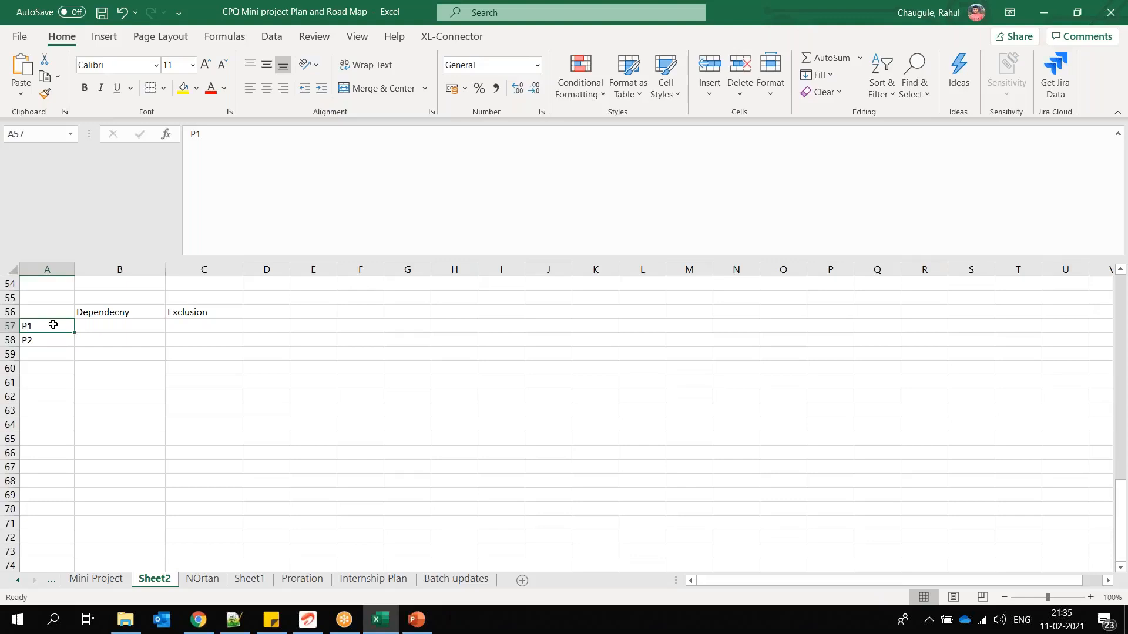
pyautogui.click(54, 366)
pyautogui.moveTo(53, 324); pyautogui.dragTo(53, 341)
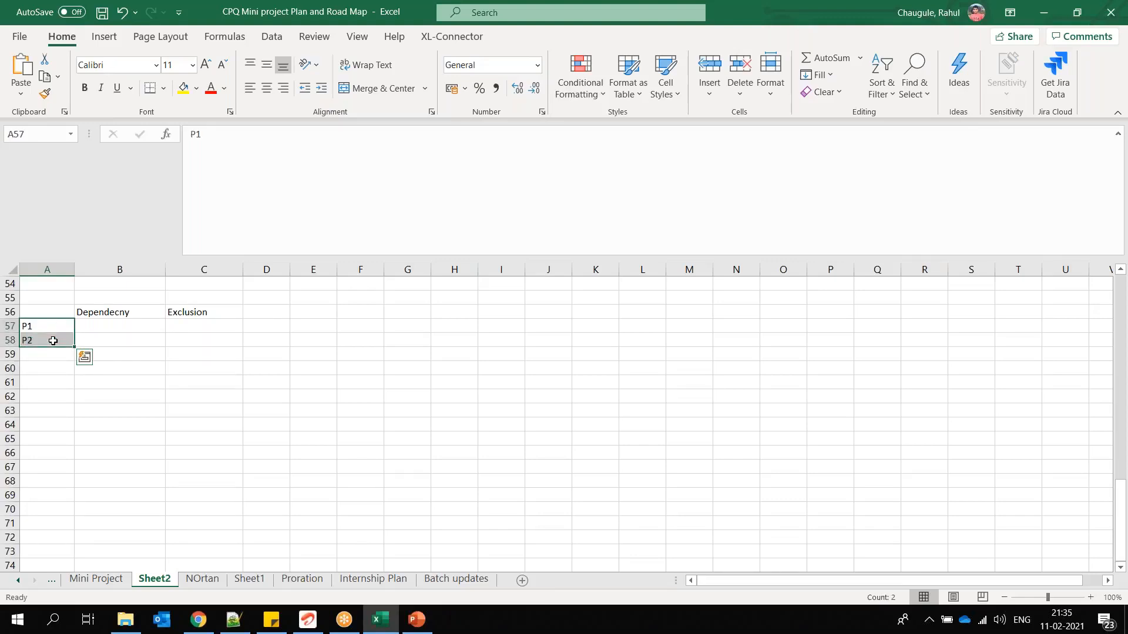
# Rename the row labels in A57 and A58 as PO1 and PO2.
pyautogui.doubleClick(46, 326)
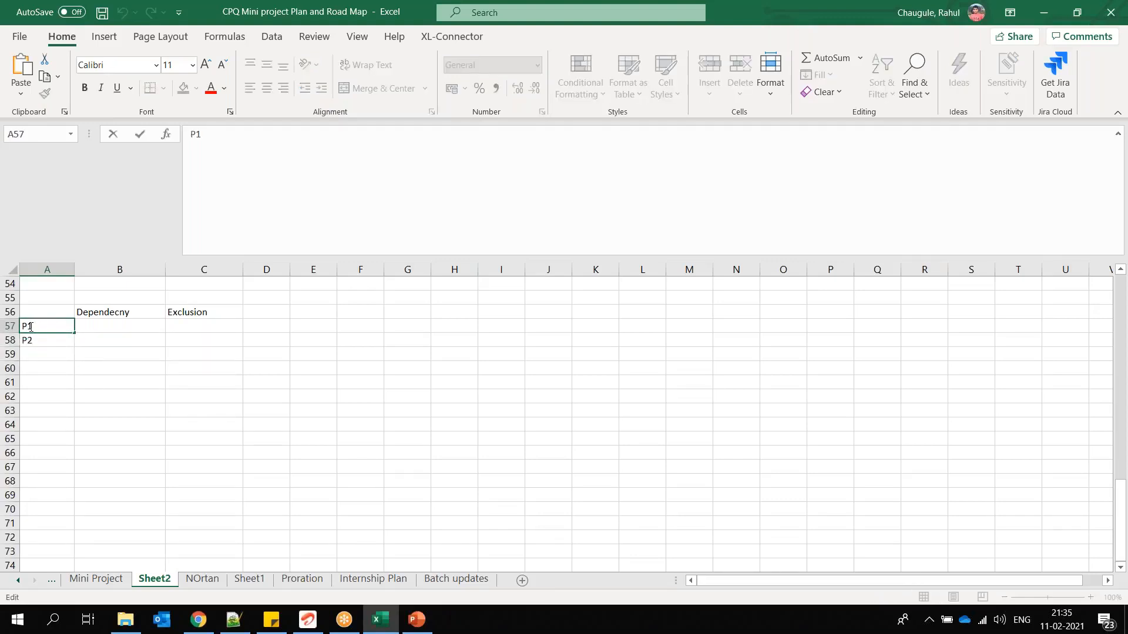
pyautogui.press('Left')
pyautogui.write('O')
pyautogui.click(28, 339)
pyautogui.doubleClick(29, 340)
pyautogui.write('O')
pyautogui.click(81, 345)
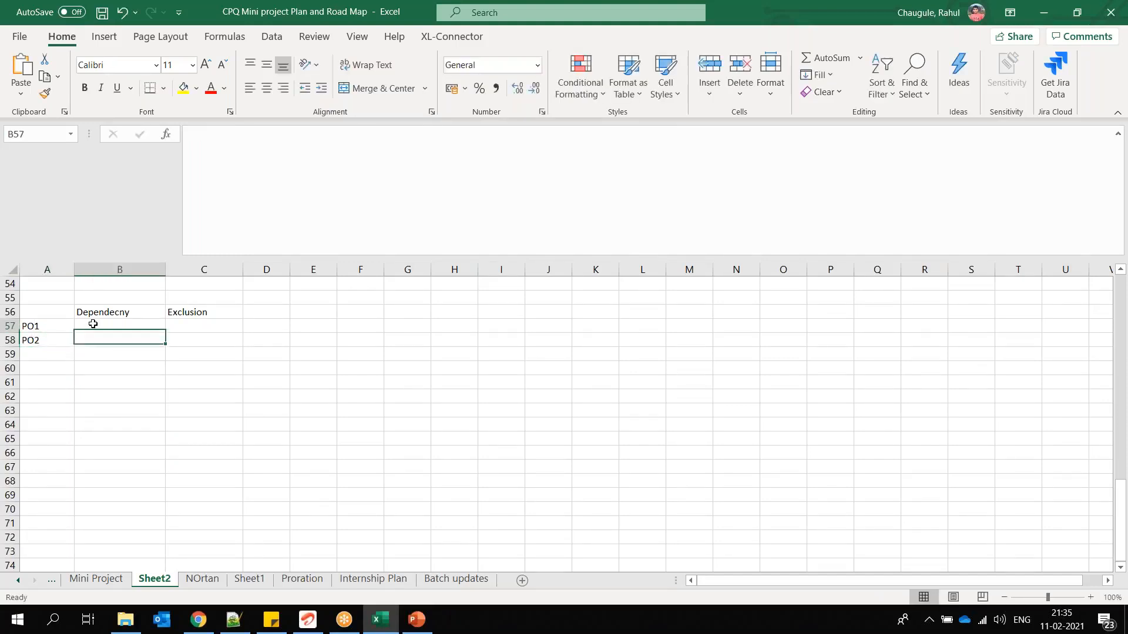
# Switch to Chrome and open the Salesforce CPQ Quotes list in a new browser tab.
pyautogui.hotkey('alt', 'Tab')
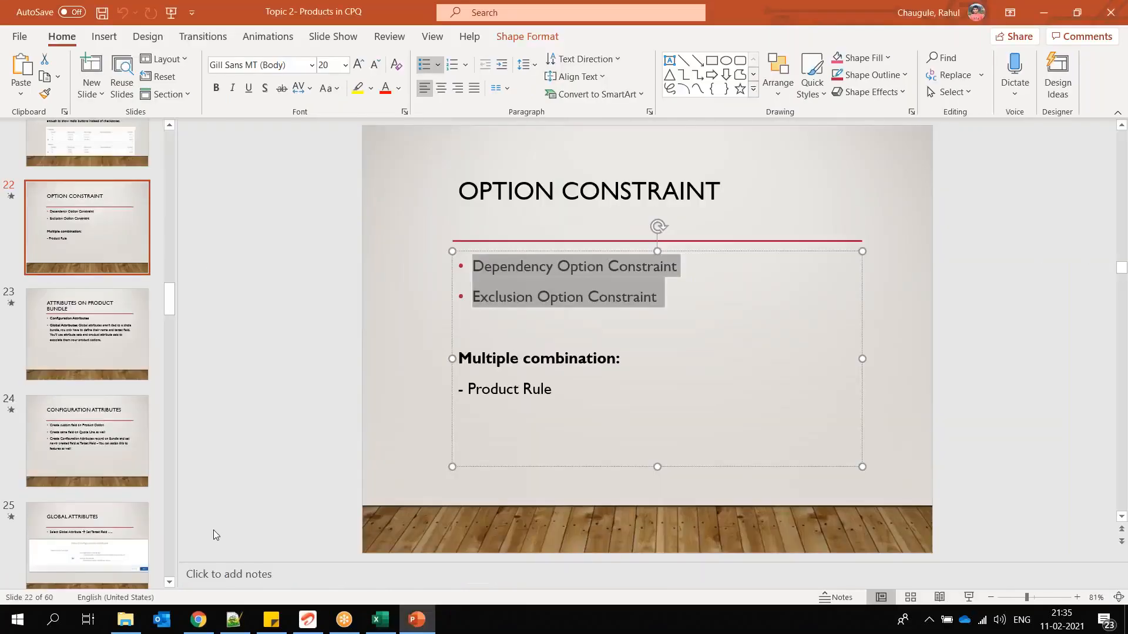
pyautogui.click(198, 620)
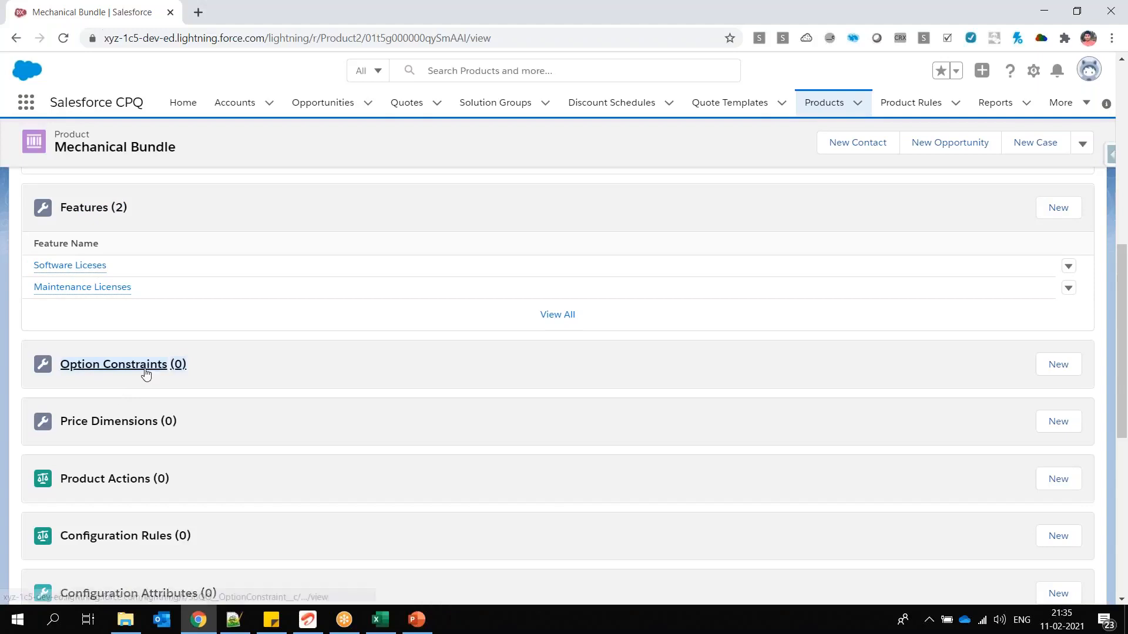
pyautogui.middleClick(411, 106)
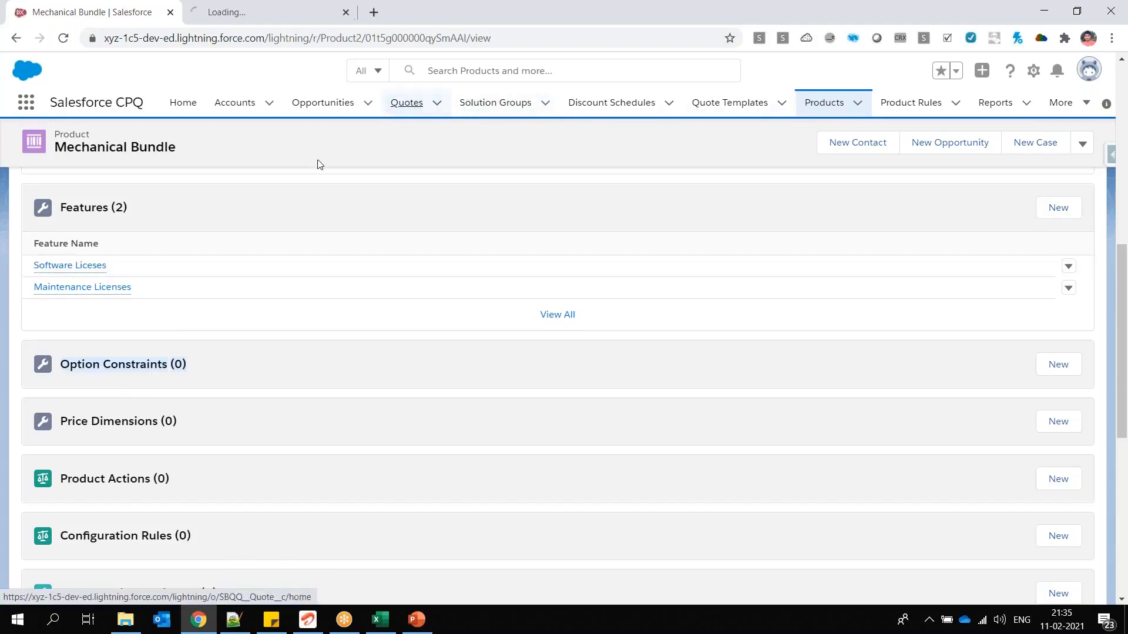
pyautogui.click(272, 21)
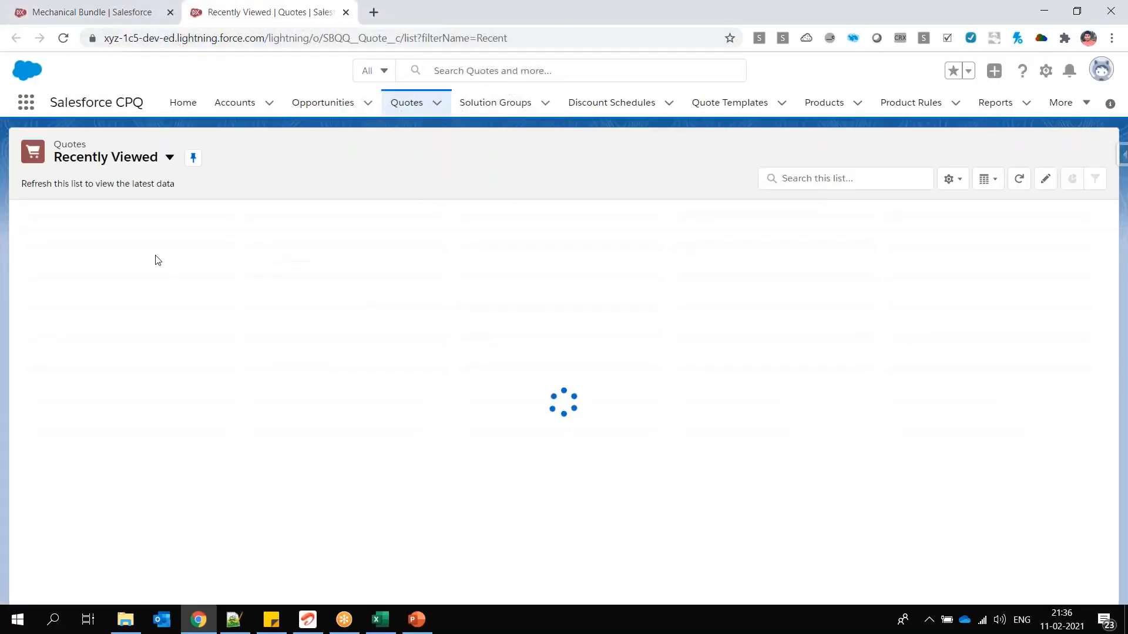
# Open the first quote in the Recently Viewed list and start editing its quote lines.
pyautogui.click(112, 237)
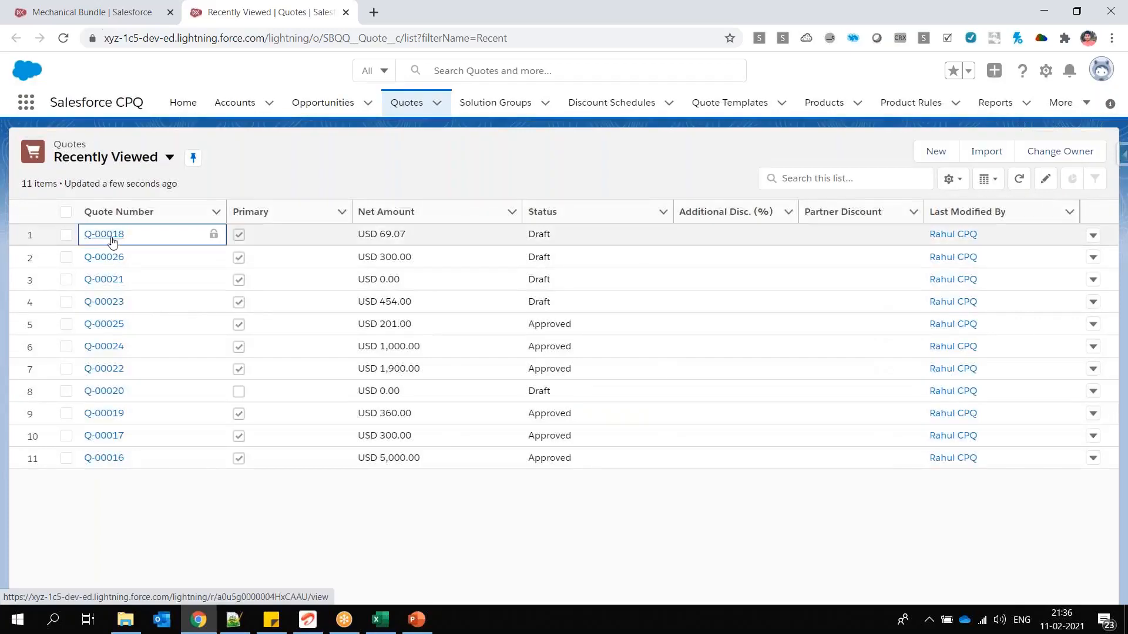
pyautogui.click(111, 237)
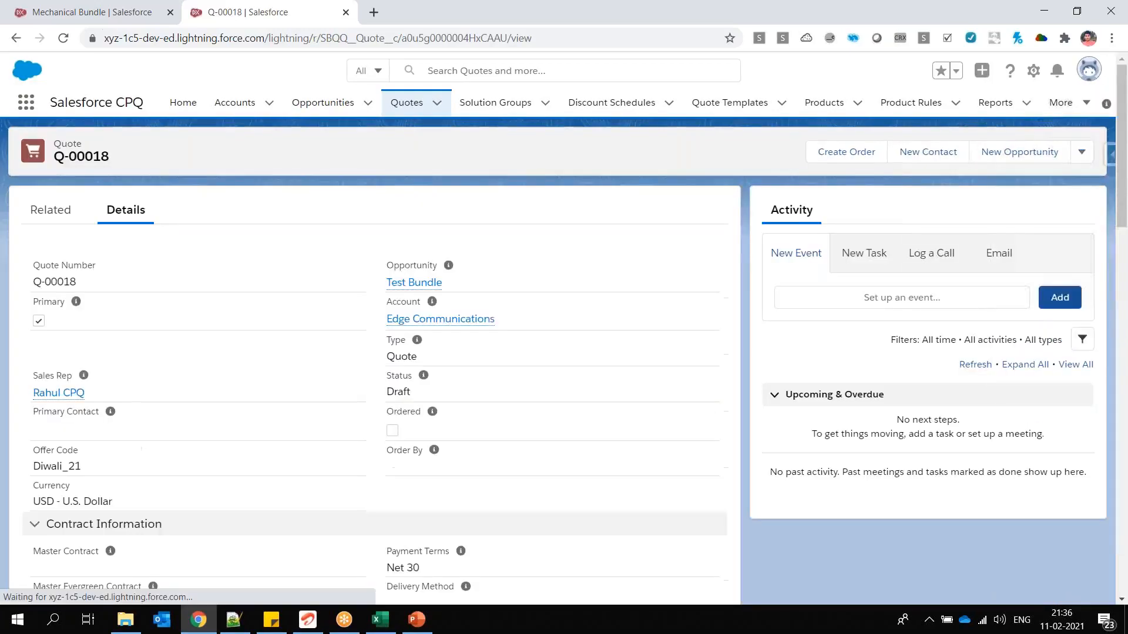
pyautogui.click(1081, 151)
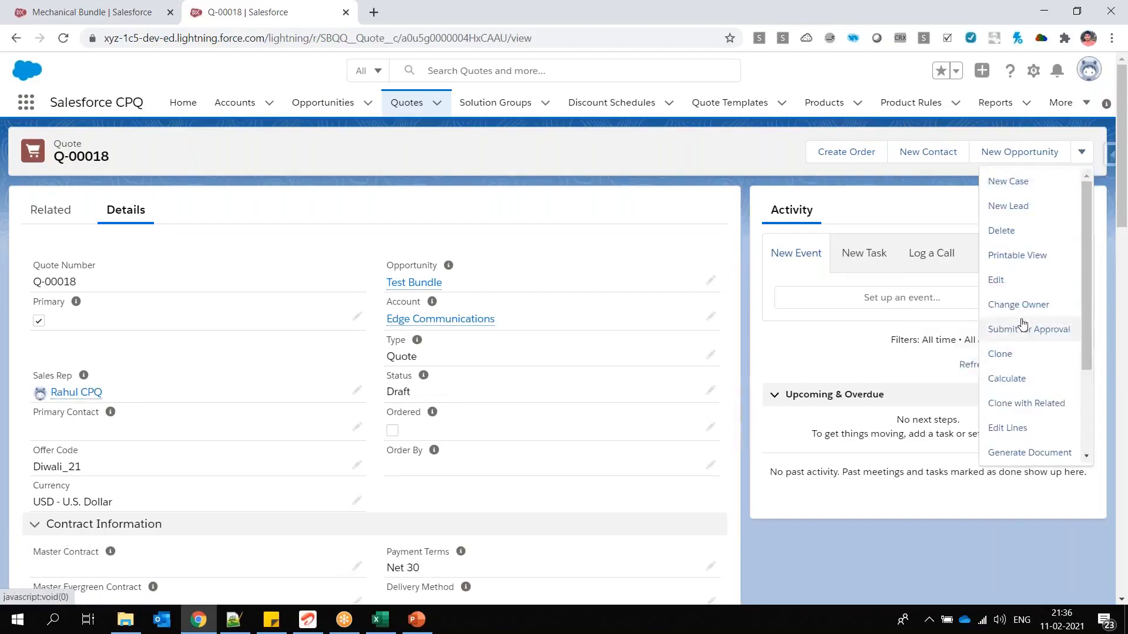
pyautogui.click(1017, 427)
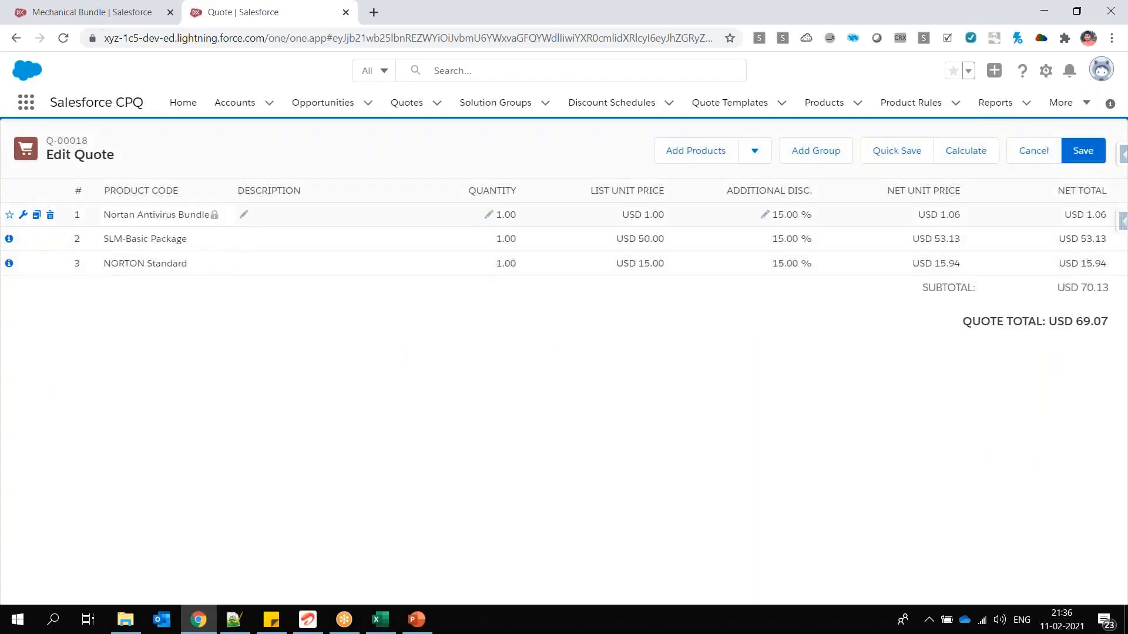
# Select the Mechanical Bundle as a product for the quote and open its configuration.
pyautogui.click(680, 154)
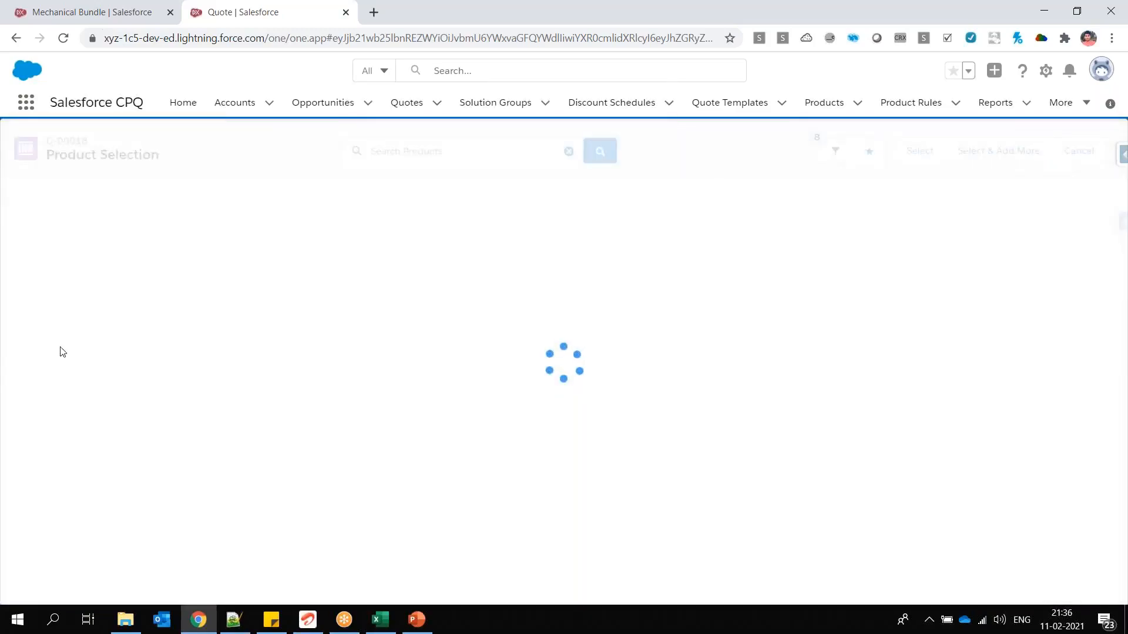
pyautogui.click(11, 355)
pyautogui.click(907, 151)
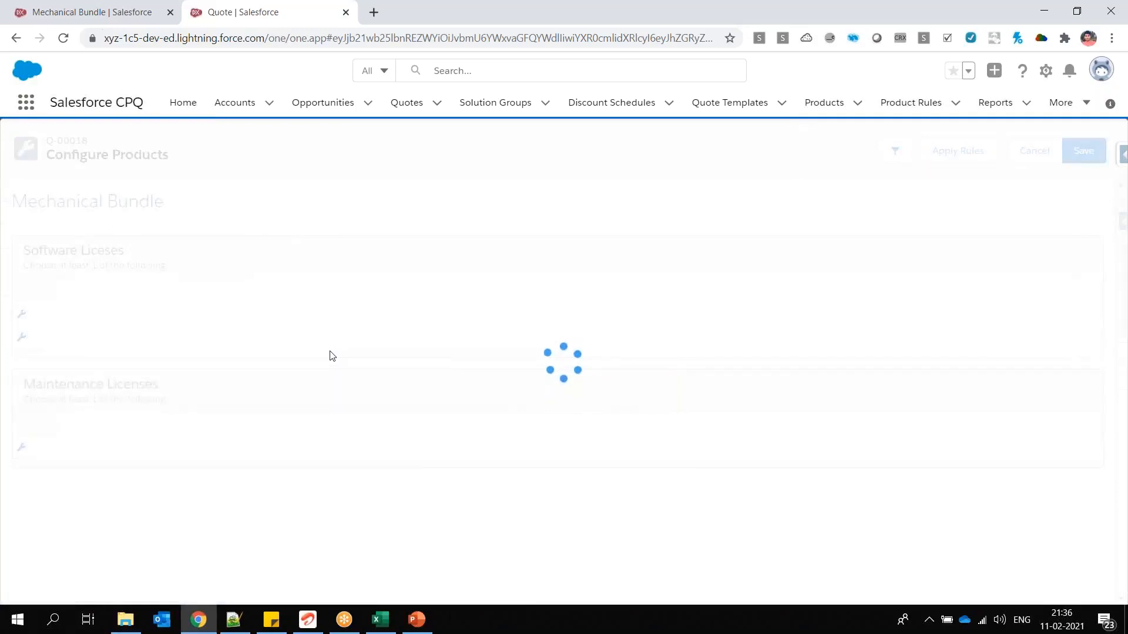
# Examine the Software Liceses and Maintenance Licenses features and the SLM-Basic and CAD-Basic Package options of the Mechanical Bundle.
pyautogui.moveTo(125, 251); pyautogui.dragTo(24, 251)
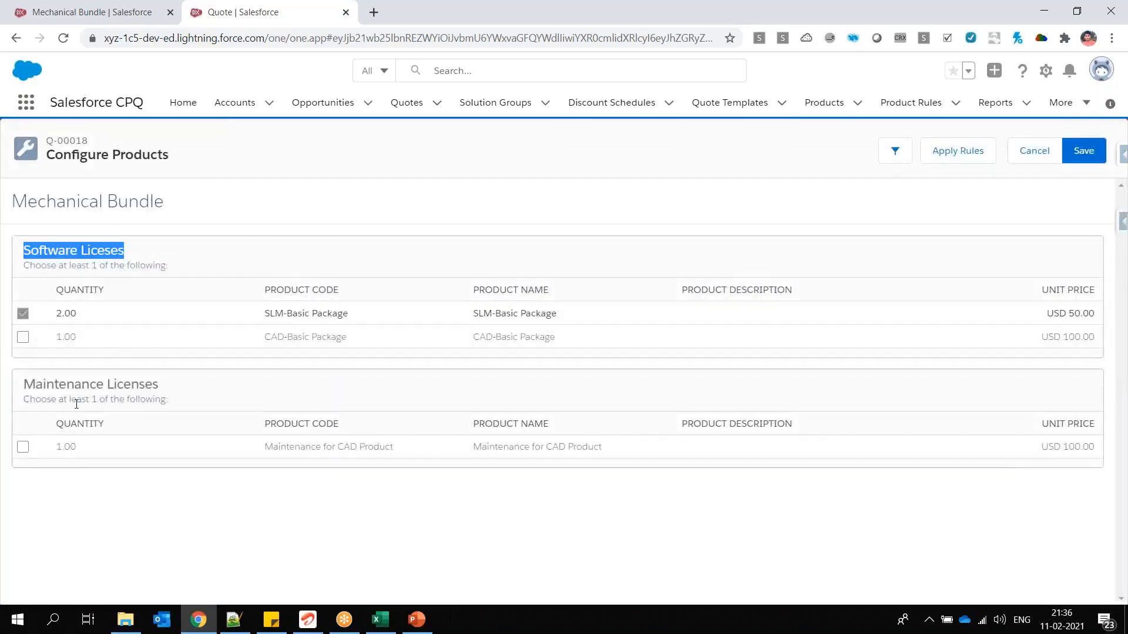
pyautogui.moveTo(35, 390); pyautogui.dragTo(158, 385)
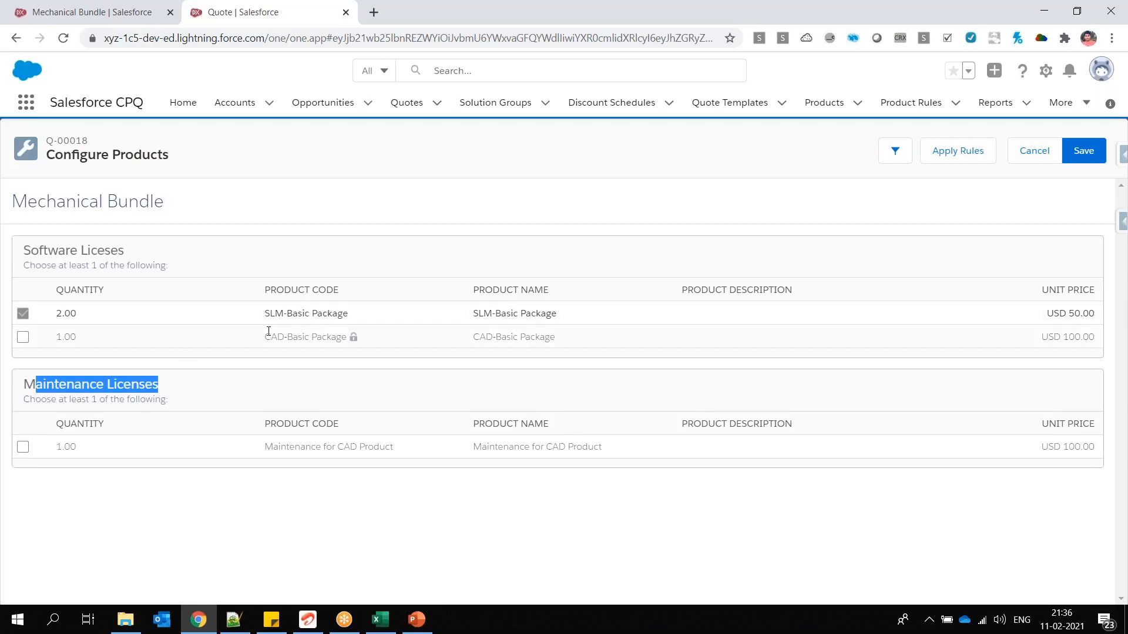
pyautogui.moveTo(267, 339); pyautogui.dragTo(345, 336)
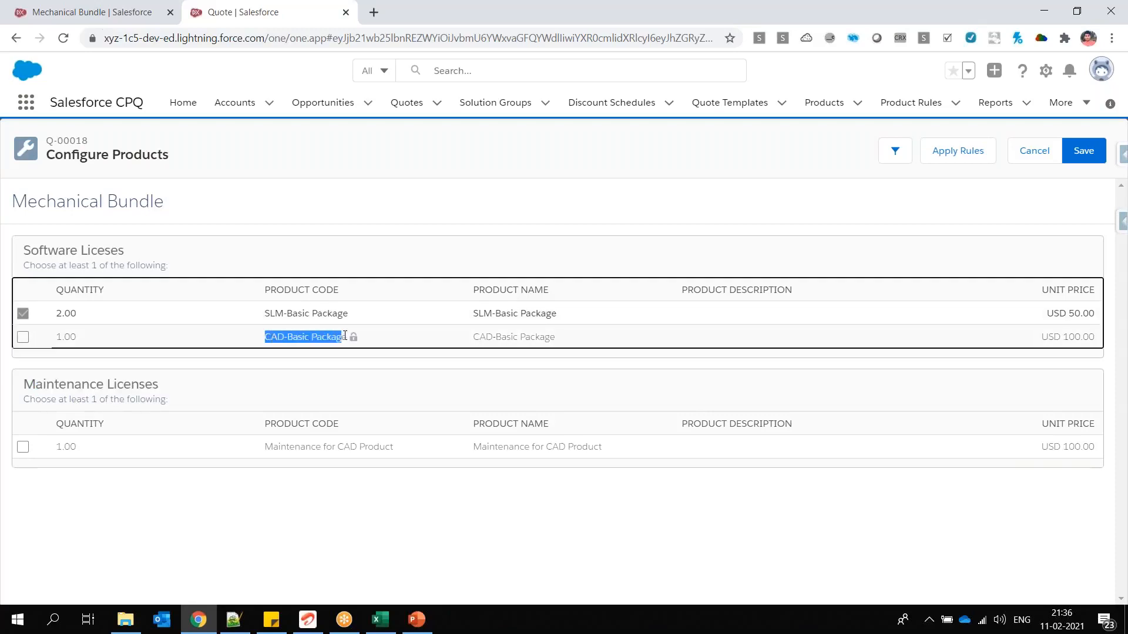
pyautogui.moveTo(259, 316); pyautogui.dragTo(340, 313)
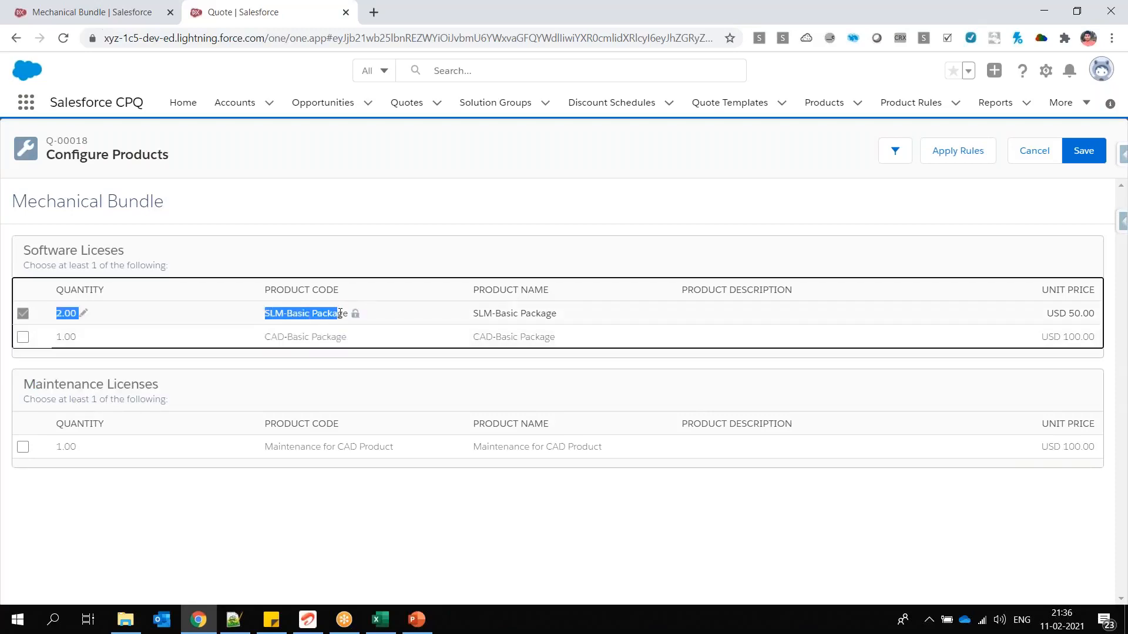
pyautogui.moveTo(269, 336); pyautogui.dragTo(356, 343)
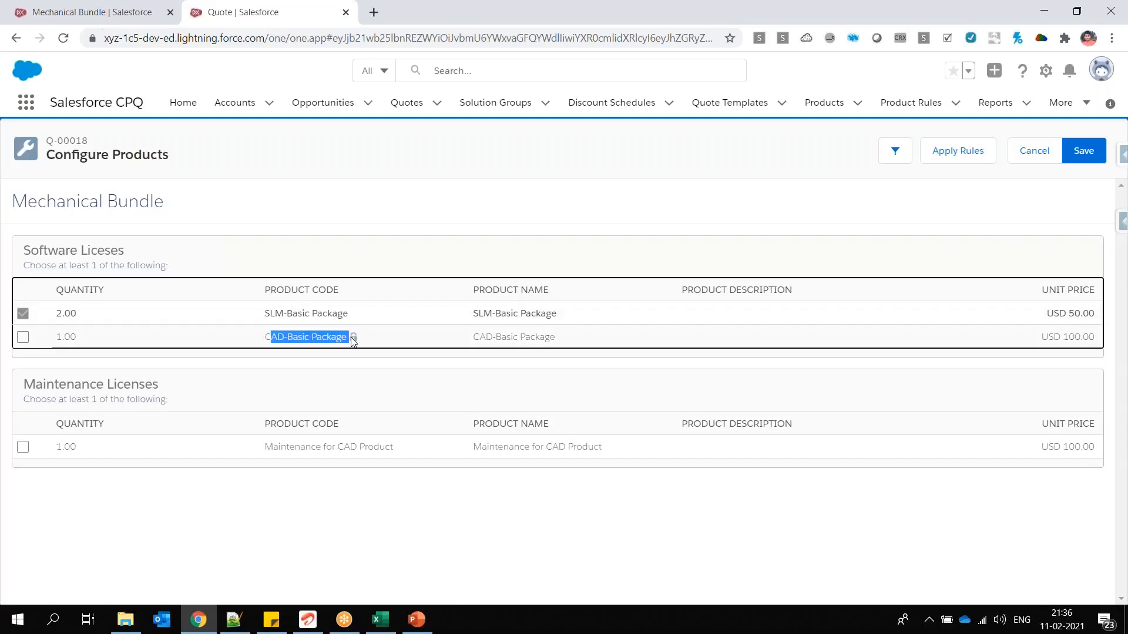
pyautogui.doubleClick(275, 339)
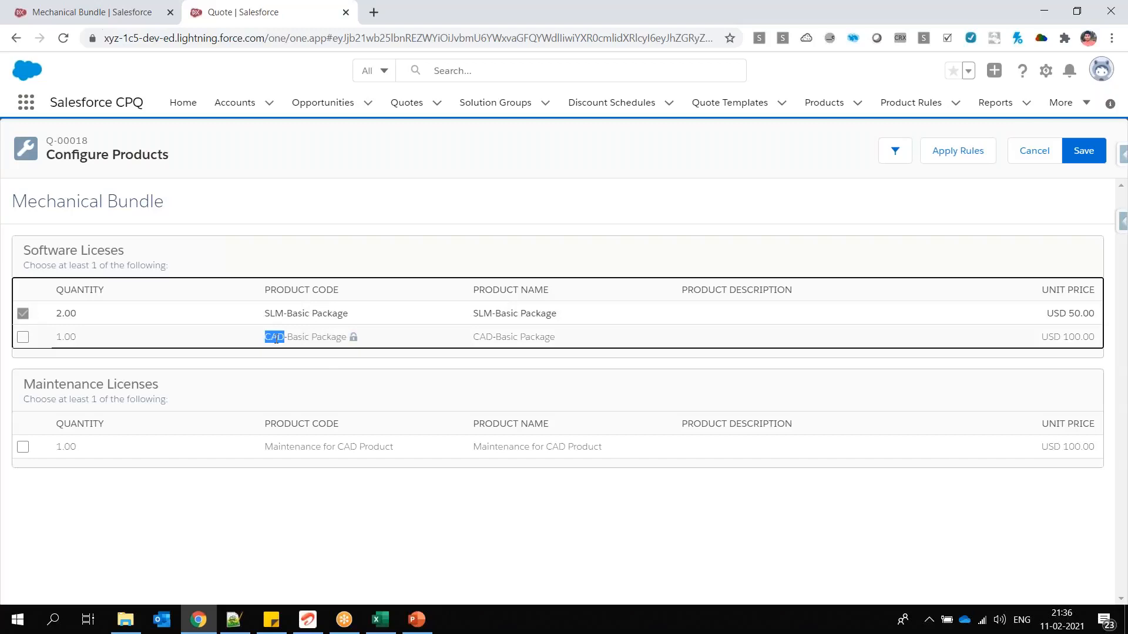
# Try switching the CAD-Basic Package and SLM-Basic Package options on and off in the bundle configuration.
pyautogui.click(24, 343)
pyautogui.click(26, 345)
pyautogui.click(25, 340)
pyautogui.click(25, 341)
pyautogui.click(23, 316)
# Return to the Mechanical Bundle product page and view its Options list.
pyautogui.click(134, 22)
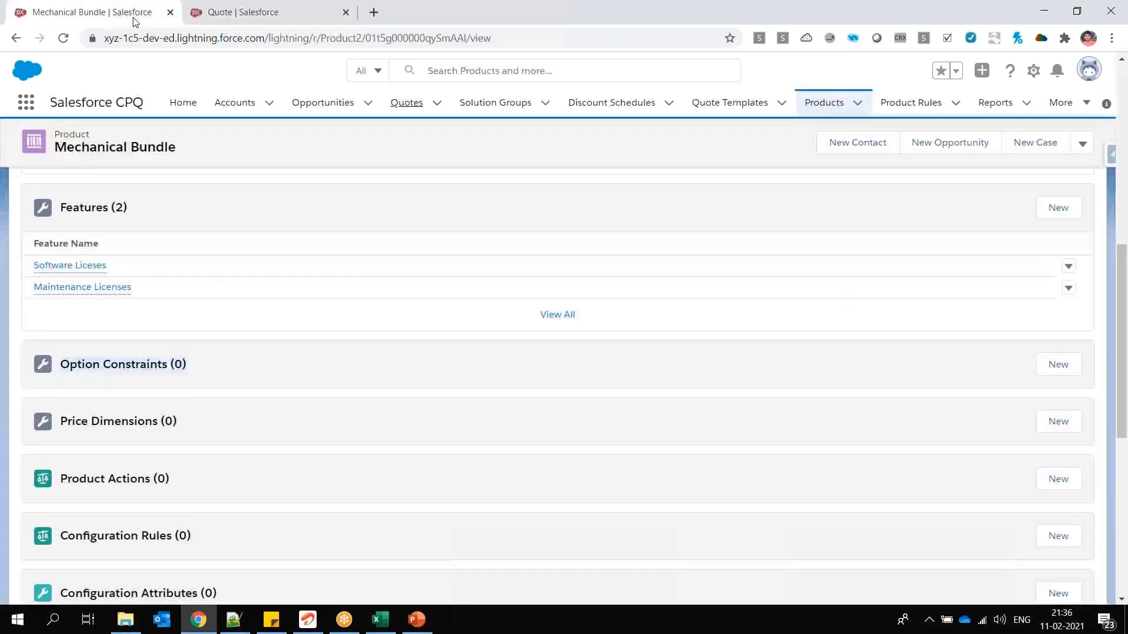
pyautogui.scroll(4, 156, 284)
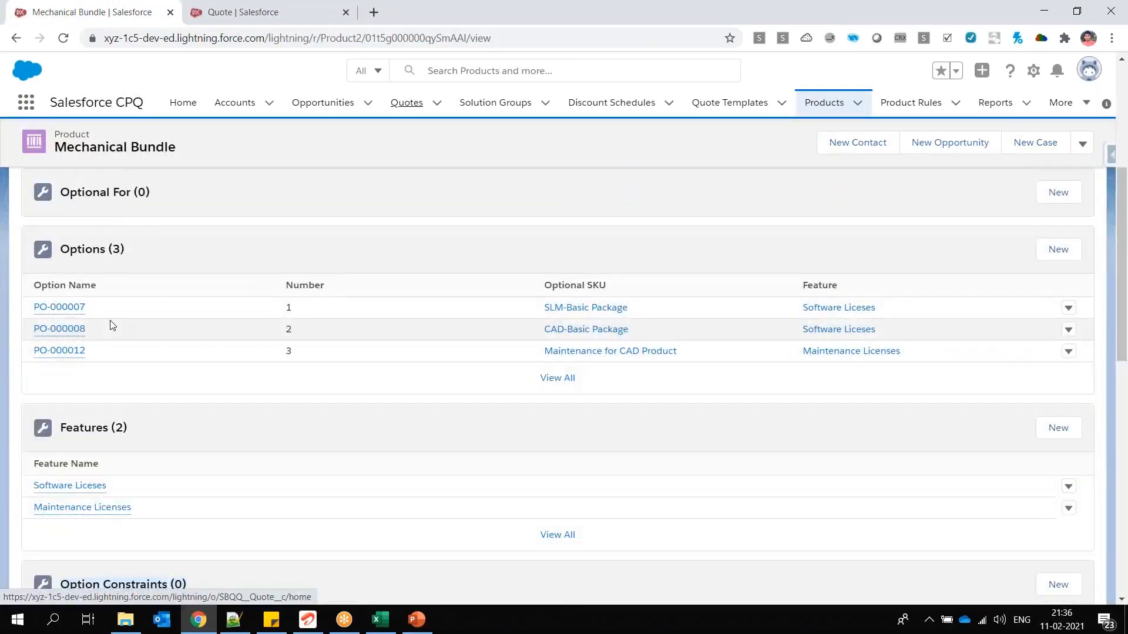
# Open product option PO-000007, the SLM-Basic Package, from the Mechanical Bundle's Options list.
pyautogui.click(250, 12)
pyautogui.click(134, 12)
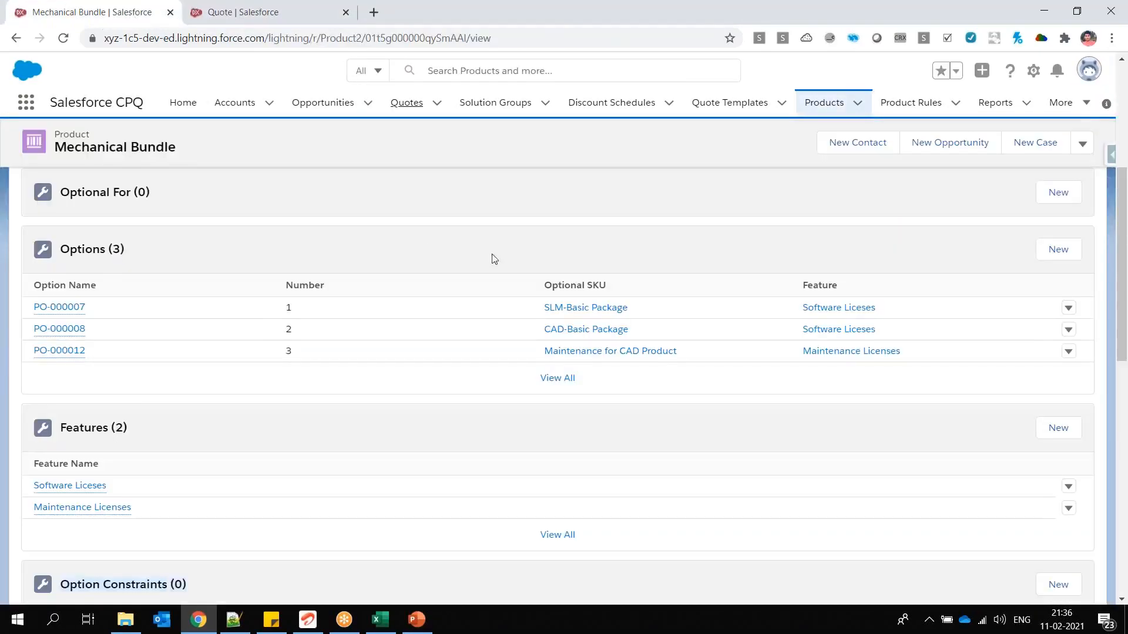
pyautogui.middleClick(76, 309)
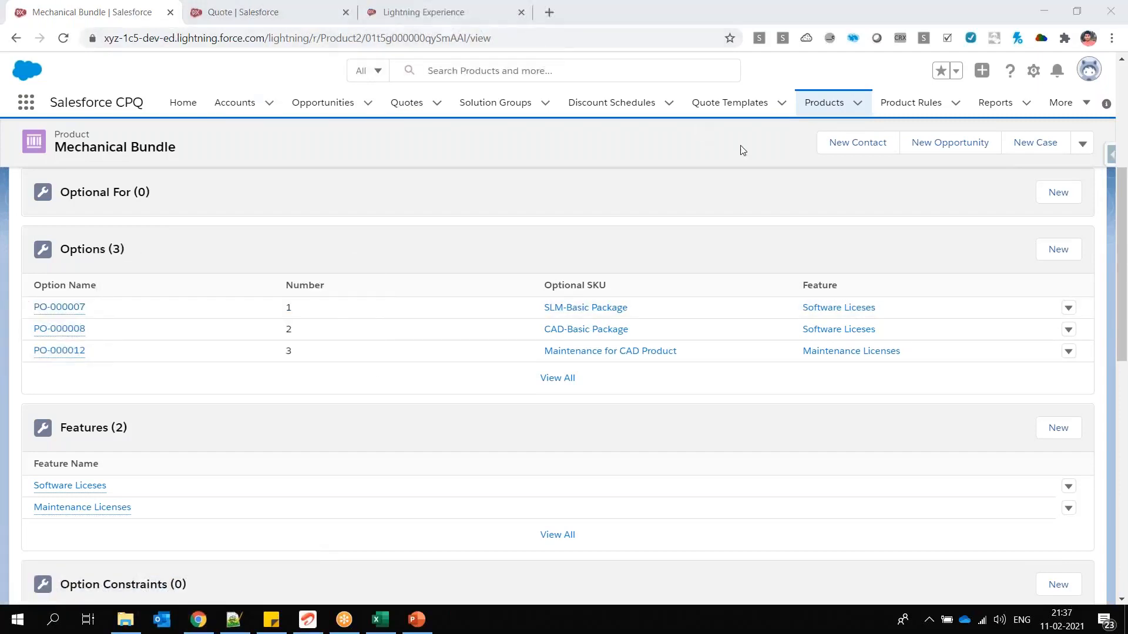
pyautogui.click(223, 13)
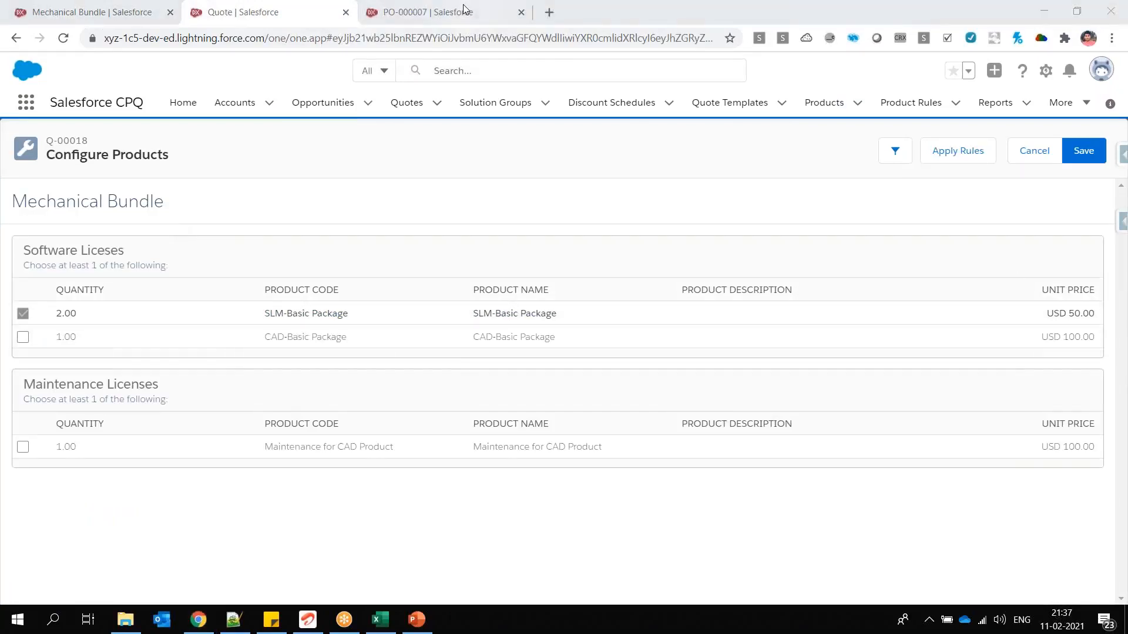
pyautogui.click(466, 12)
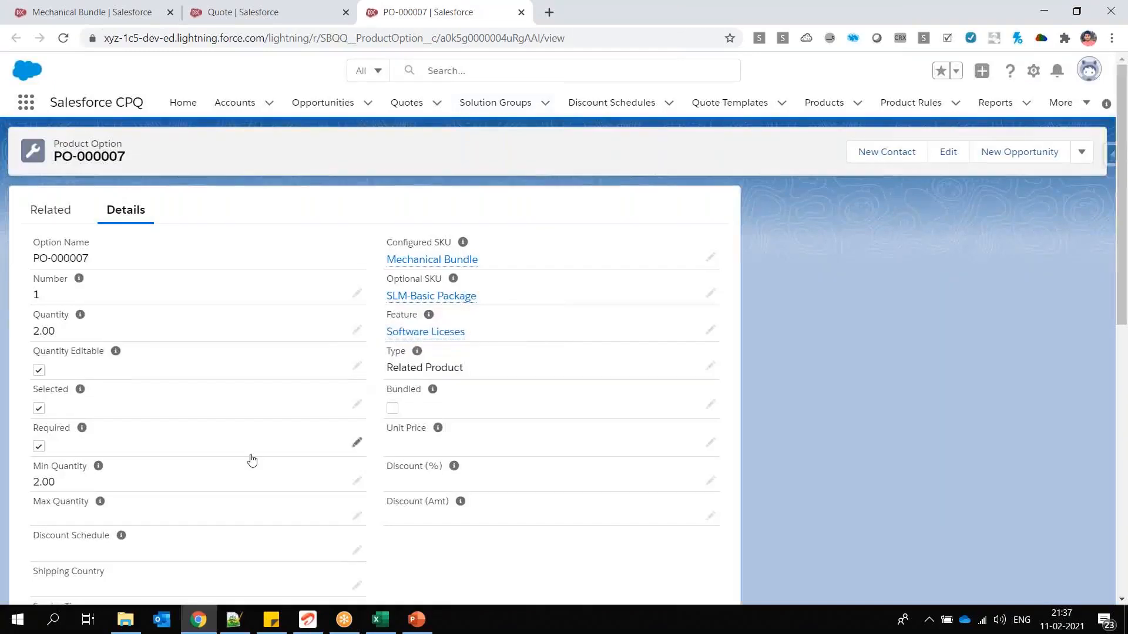
# Clear the Required setting of product option PO-000007 and close its record.
pyautogui.doubleClick(249, 461)
pyautogui.click(45, 478)
pyautogui.scroll(-1, 194, 453)
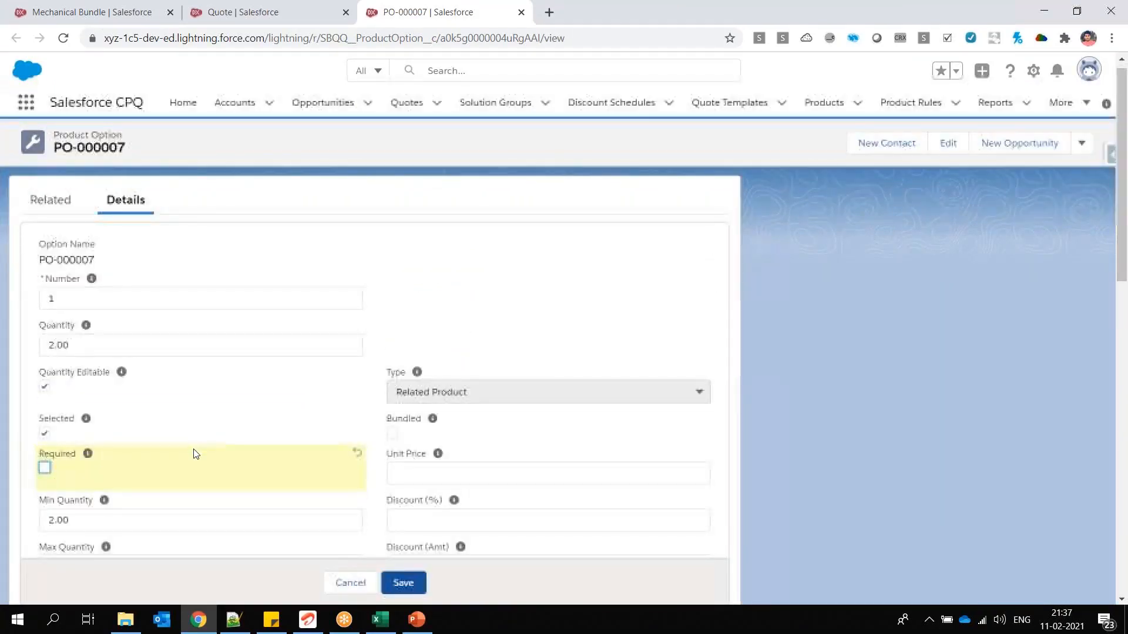
pyautogui.scroll(-2, 194, 450)
pyautogui.hotkey('ctrl', '1')
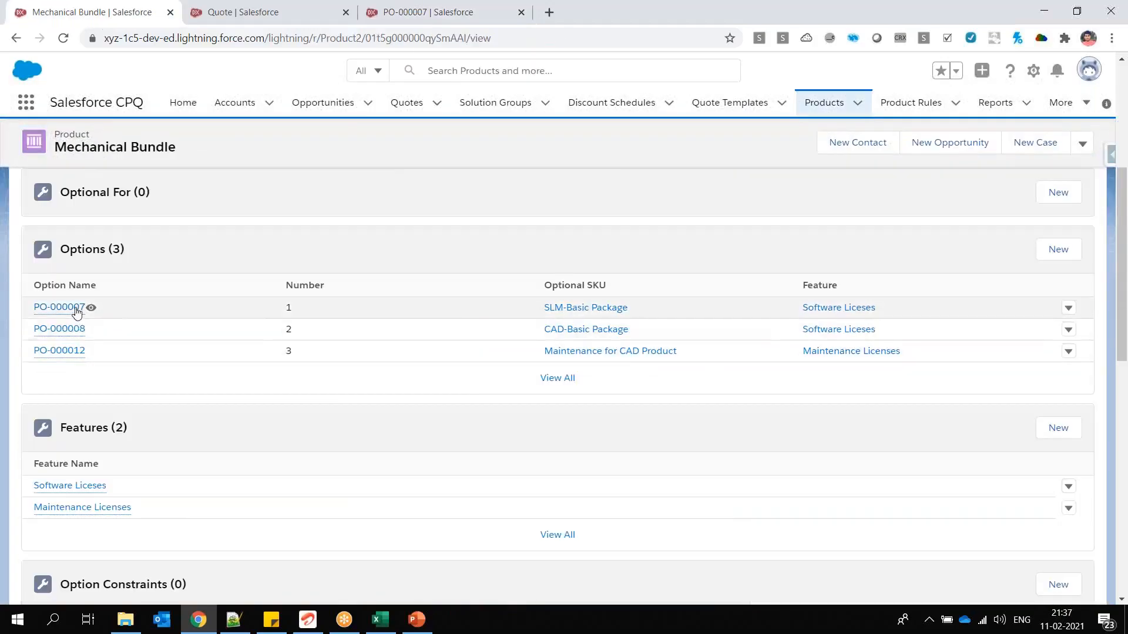
pyautogui.click(521, 12)
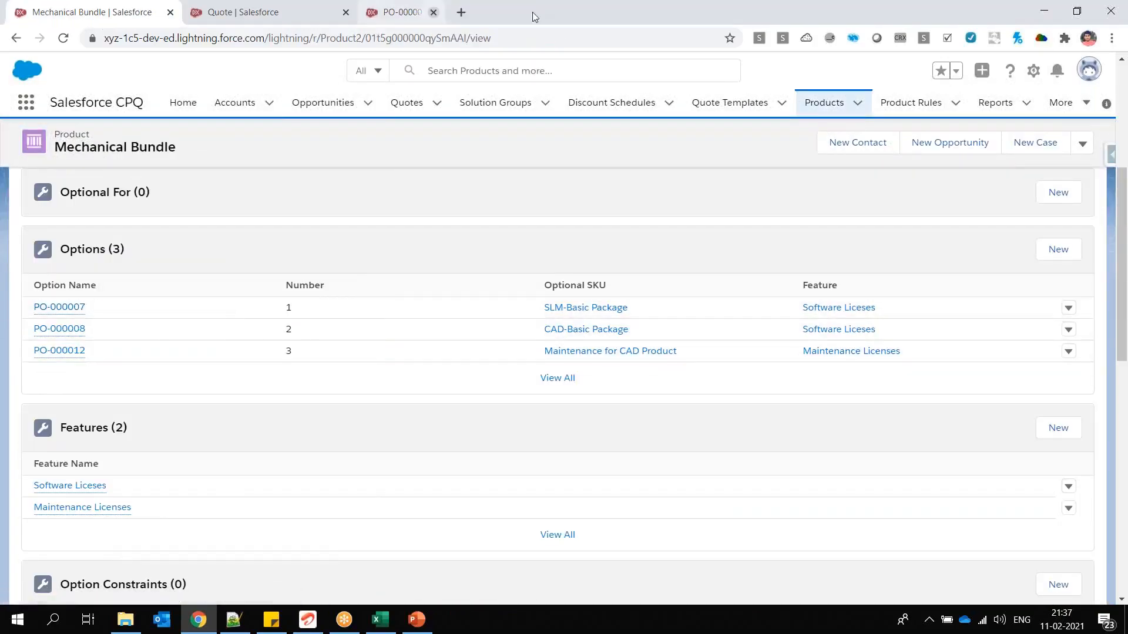
# Select the CAD-Basic Package alongside the SLM-Basic Package in the quote's Mechanical Bundle configuration.
pyautogui.click(247, 13)
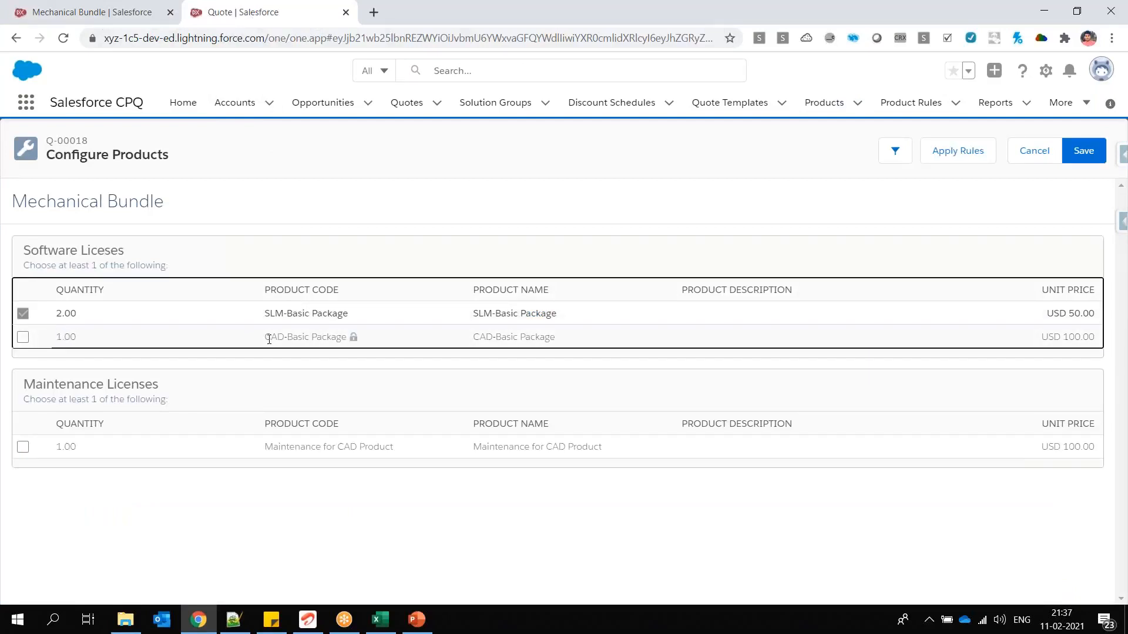
pyautogui.moveTo(265, 336); pyautogui.dragTo(347, 337)
pyautogui.moveTo(283, 313); pyautogui.dragTo(323, 313)
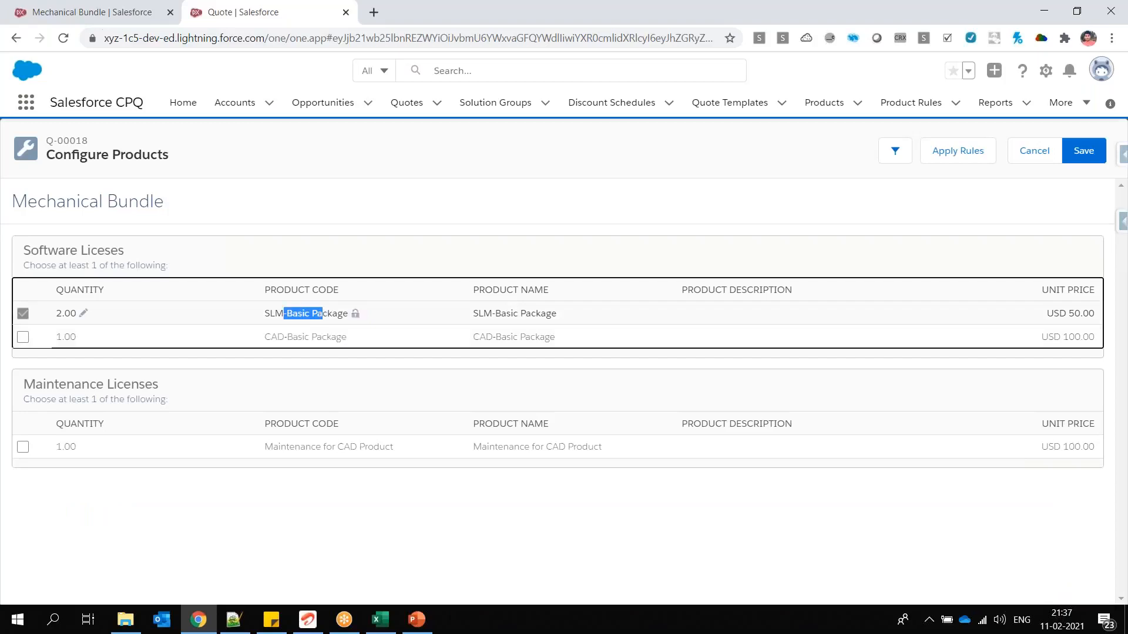
pyautogui.click(23, 336)
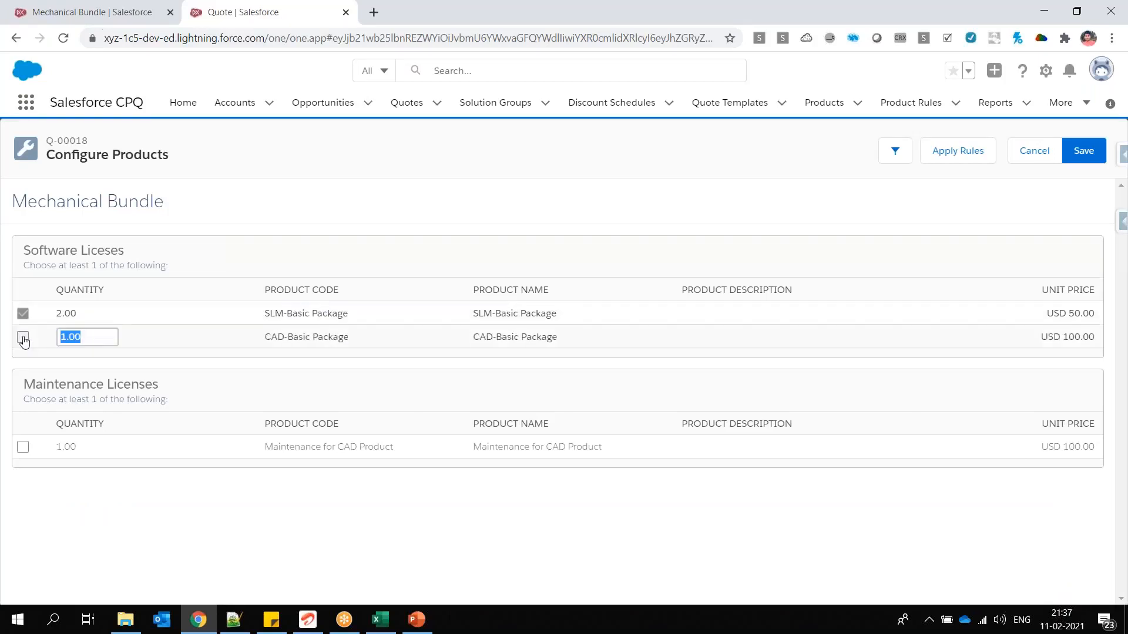
# Examine the Options, Features and Option Constraints lists on the Mechanical Bundle product page.
pyautogui.click(130, 11)
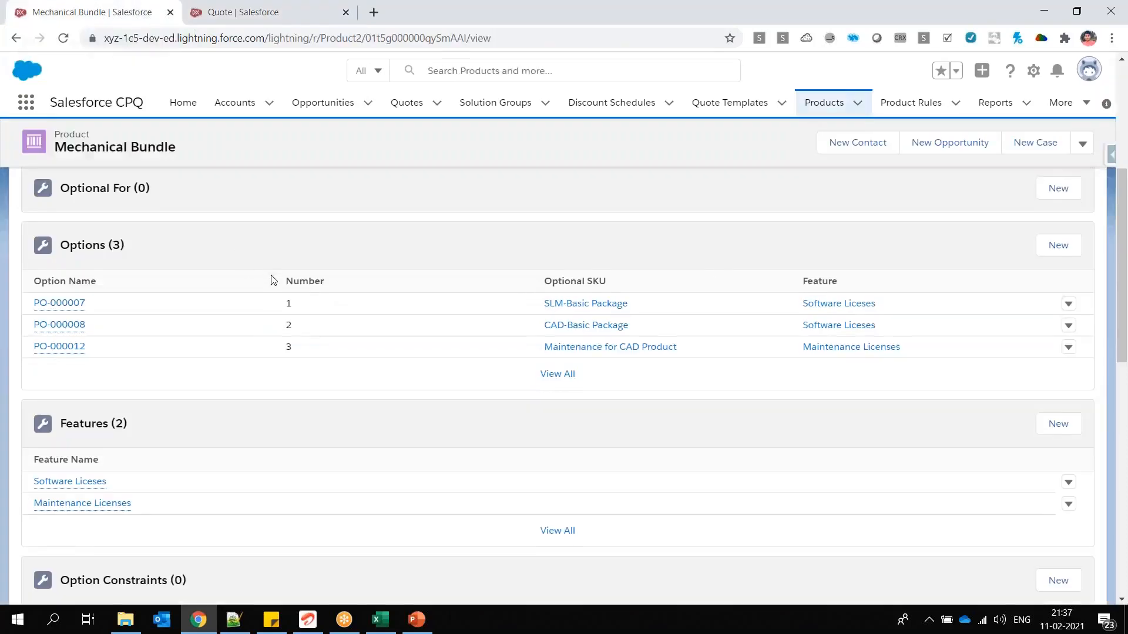
pyautogui.scroll(-2, 272, 277)
pyautogui.scroll(2, 499, 280)
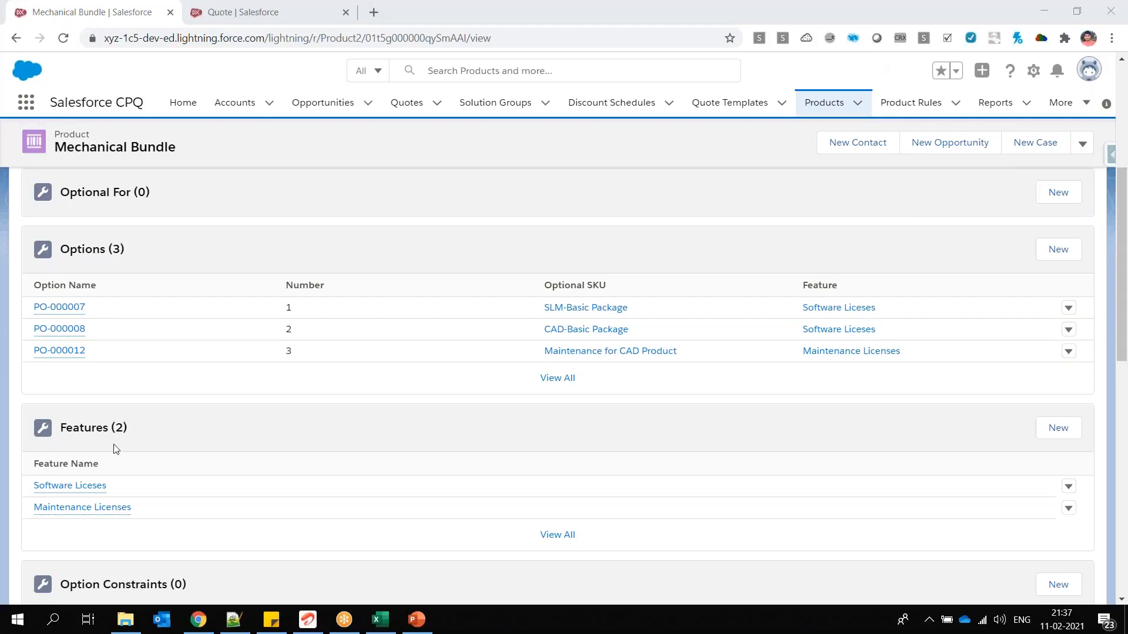
pyautogui.scroll(-2, 232, 469)
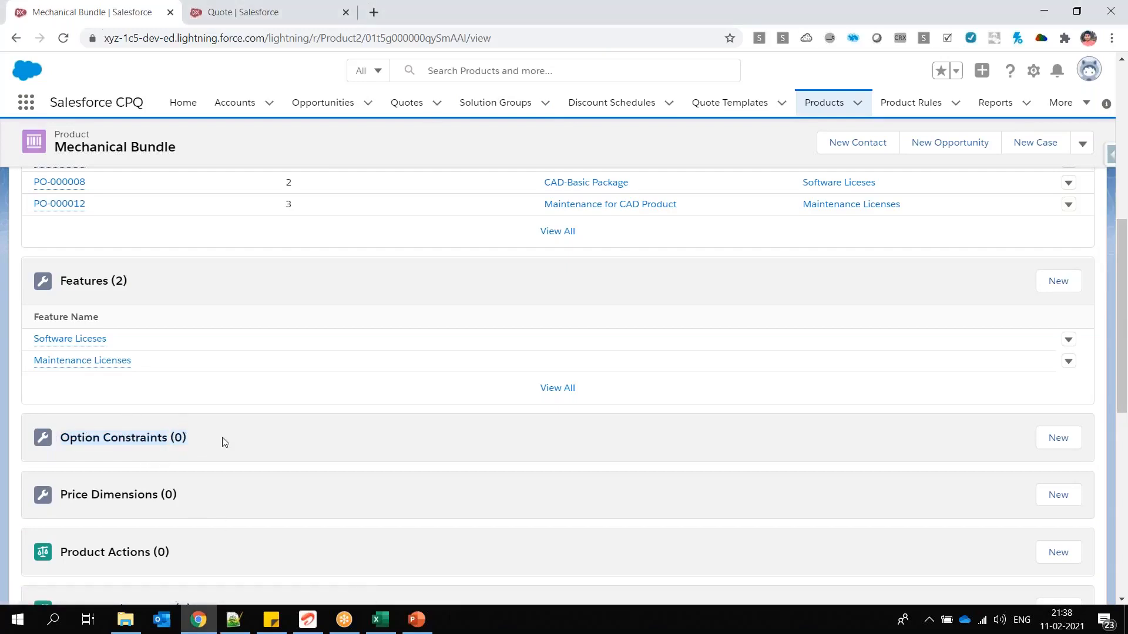
pyautogui.scroll(3, 222, 440)
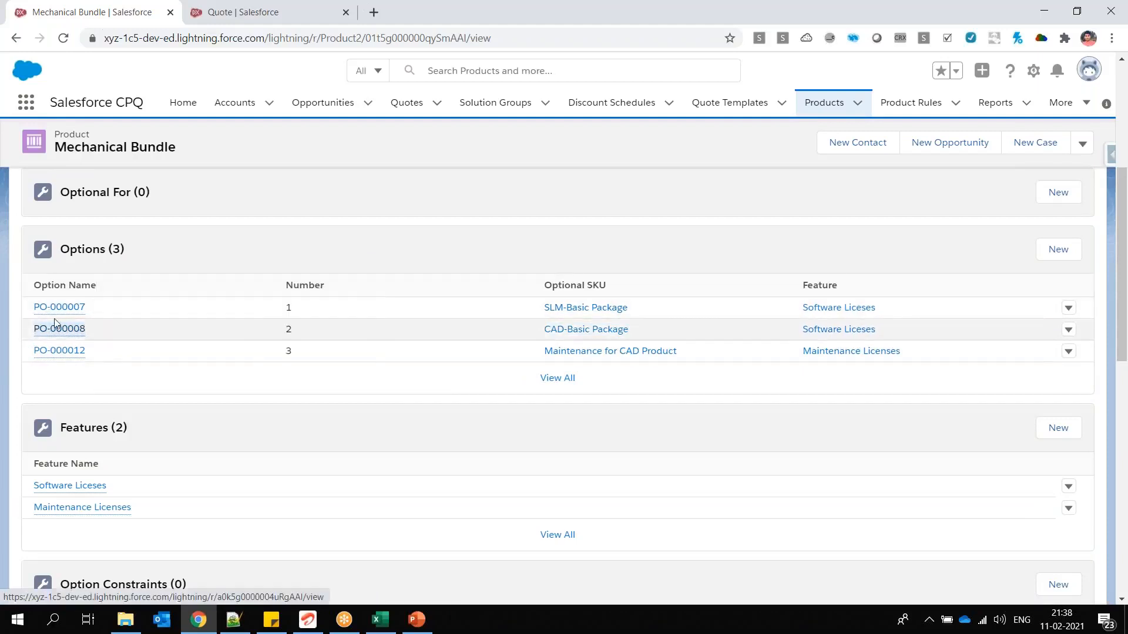
pyautogui.moveTo(68, 334)
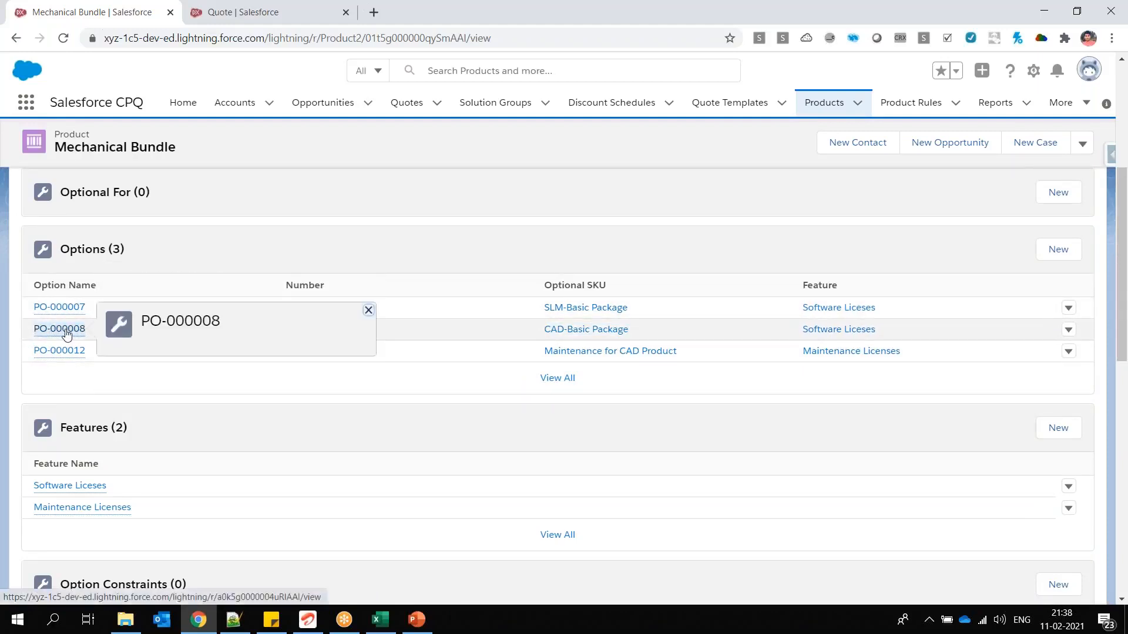
pyautogui.moveTo(75, 311)
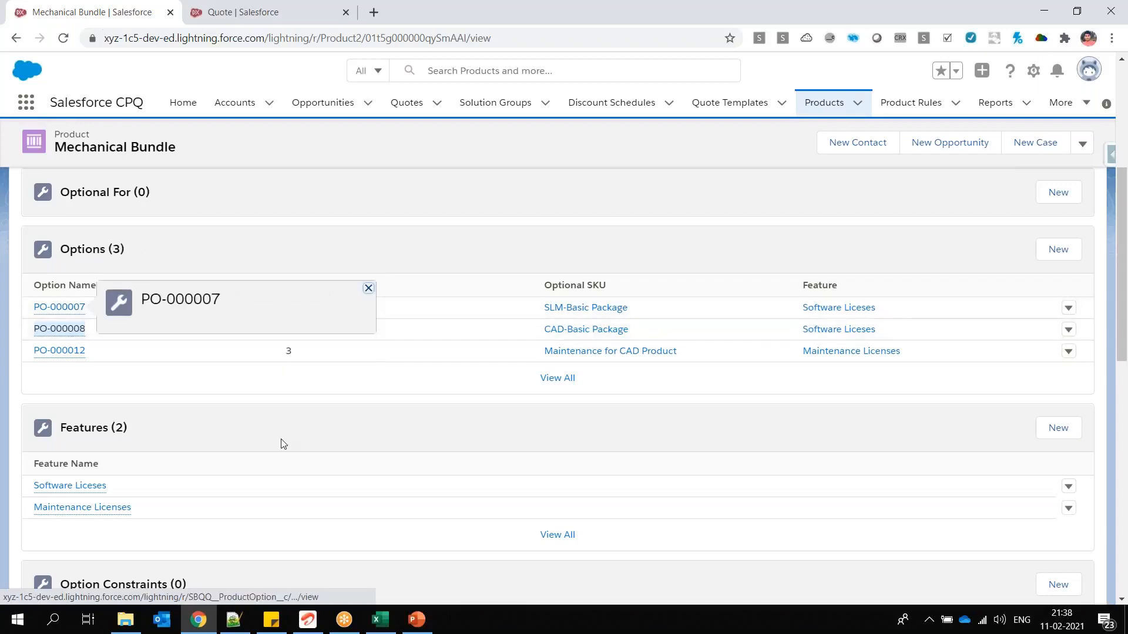
# Start a new option constraint for the Mechanical Bundle and show the available constraint types.
pyautogui.scroll(-2, 267, 473)
pyautogui.scroll(-2, 267, 472)
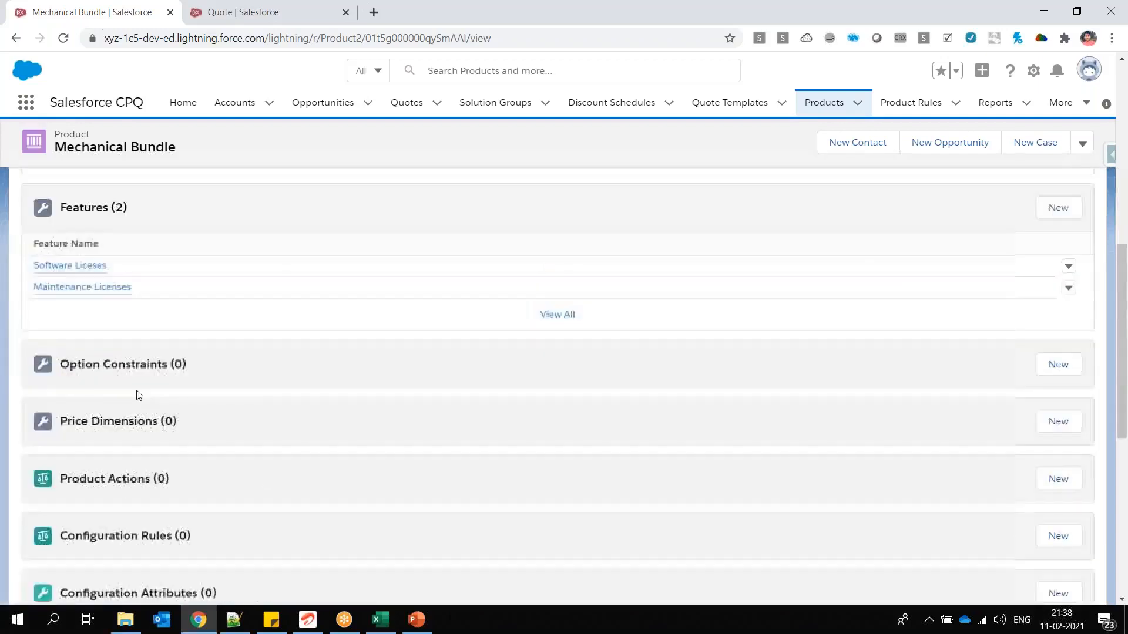
pyautogui.click(1074, 367)
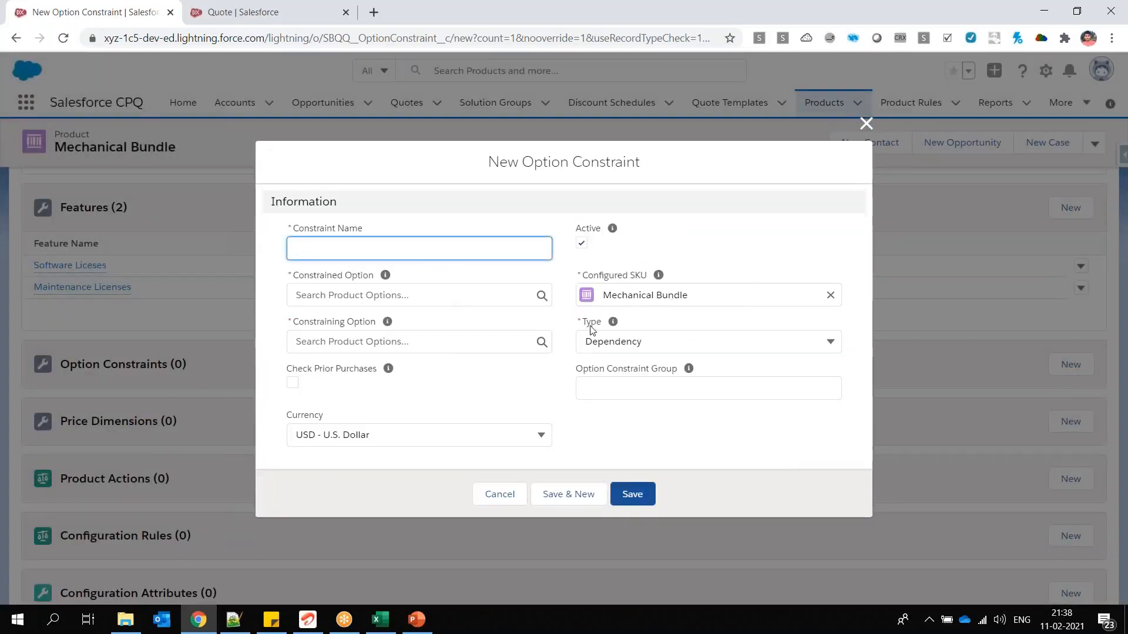
pyautogui.doubleClick(586, 324)
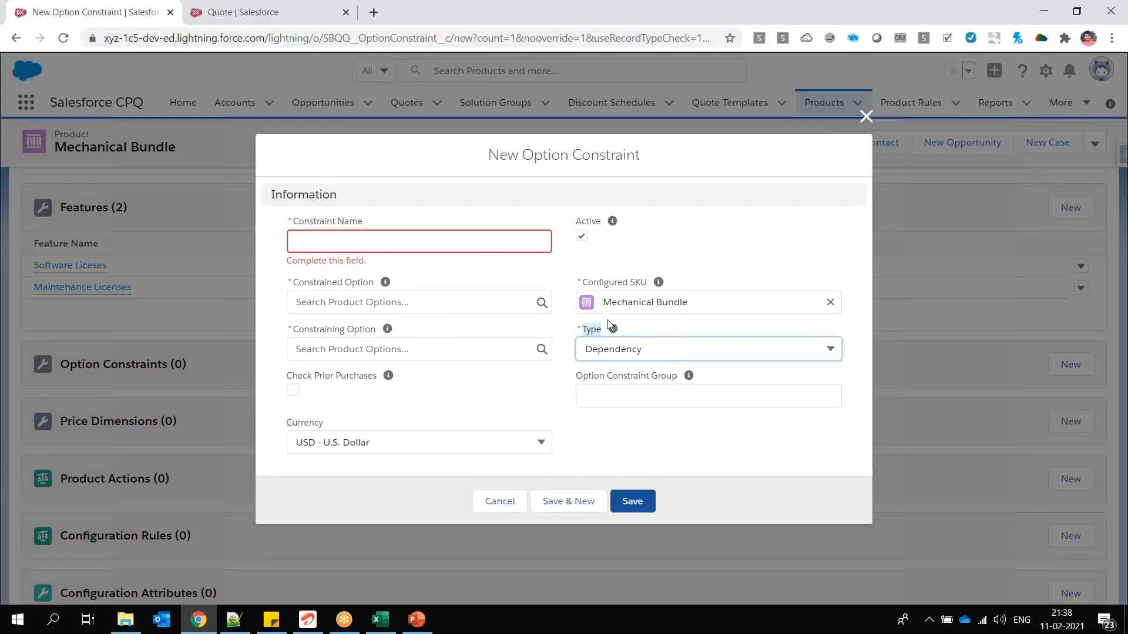
pyautogui.click(616, 349)
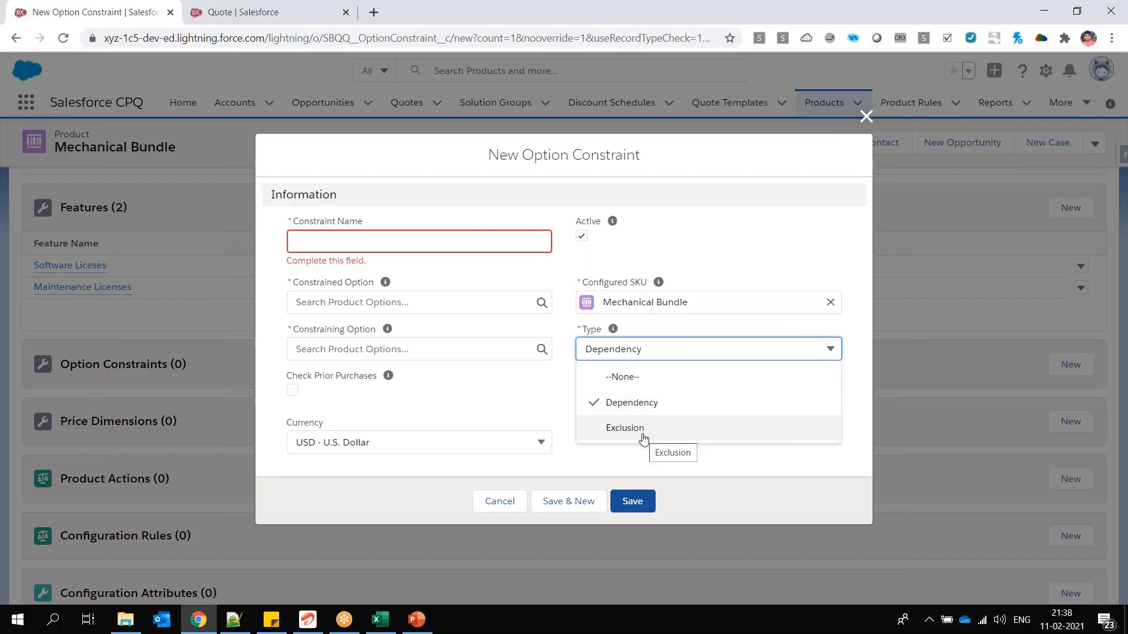
# Switch to the Excel workbook and examine the Dependecny and Exclusion columns for PO1 and PO2.
pyautogui.click(372, 628)
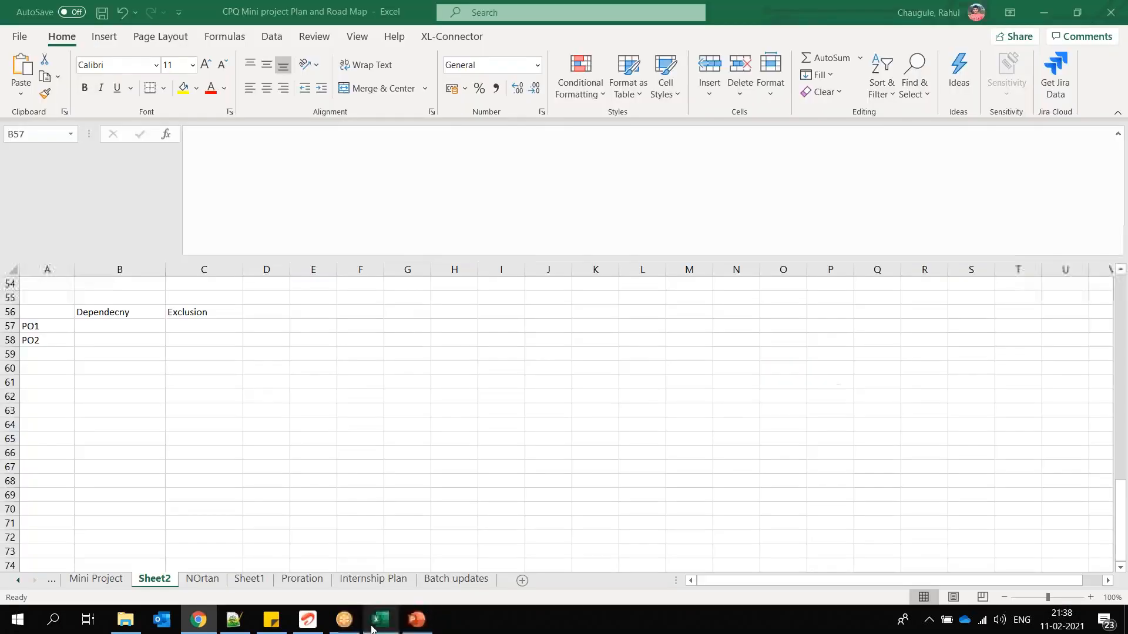
pyautogui.moveTo(200, 297); pyautogui.dragTo(198, 370)
pyautogui.moveTo(116, 284); pyautogui.dragTo(123, 359)
pyautogui.click(282, 352)
# Return to the new option constraint in Salesforce, name it Test OS-1, and check the Constraining Option help text.
pyautogui.hotkey('alt', 'Tab')
pyautogui.click(336, 242)
pyautogui.write('Test OS-1')
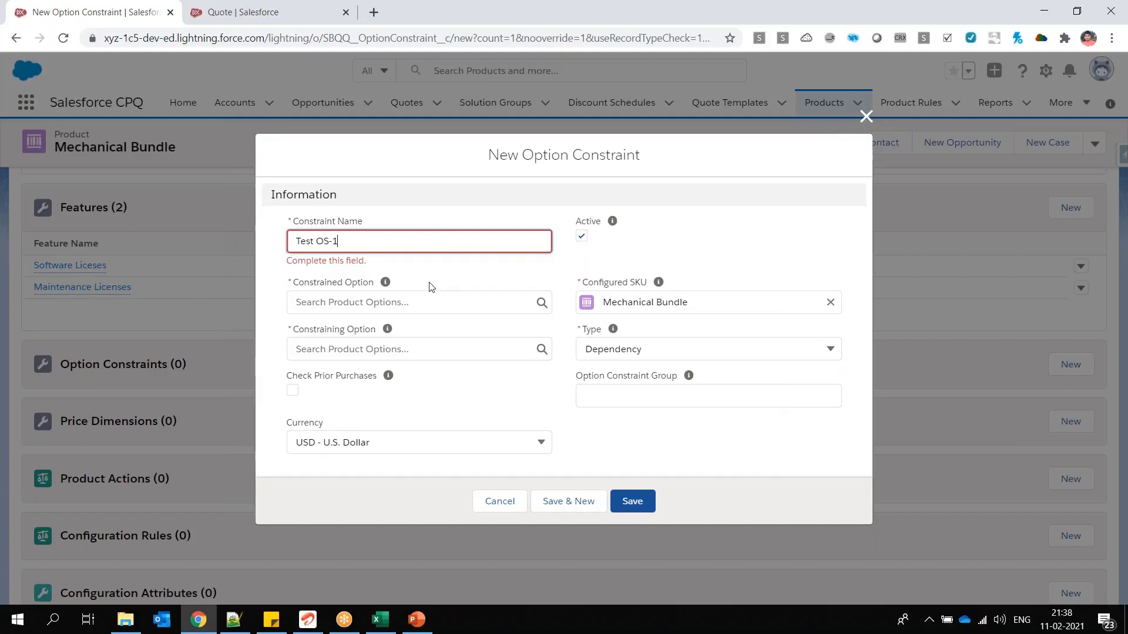
pyautogui.click(306, 293)
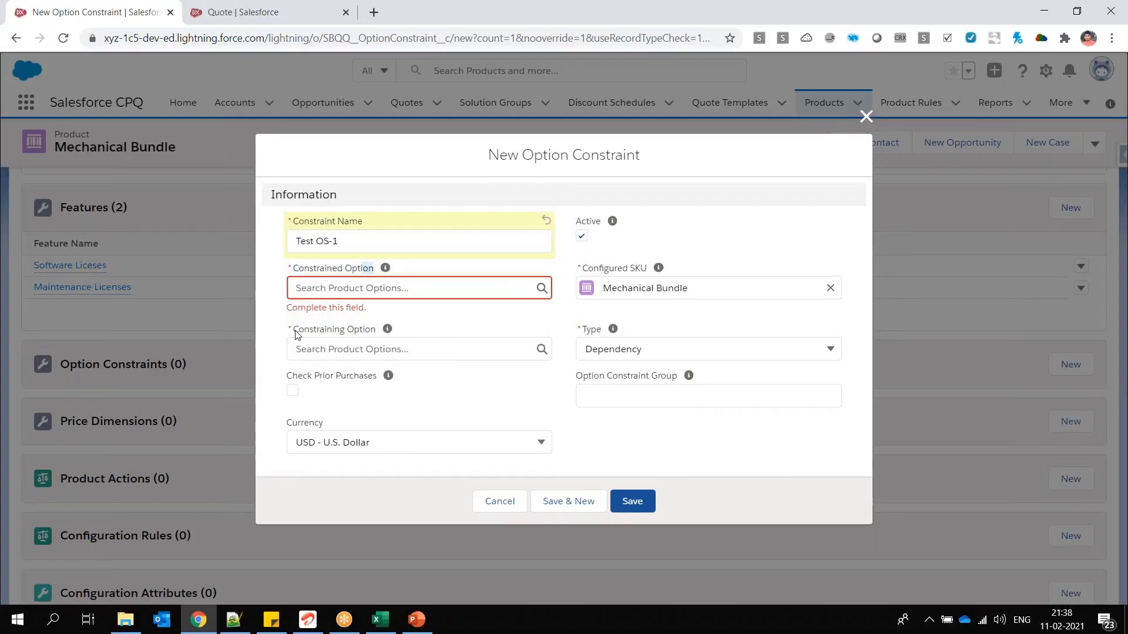
pyautogui.moveTo(293, 330); pyautogui.dragTo(376, 329)
pyautogui.moveTo(387, 329)
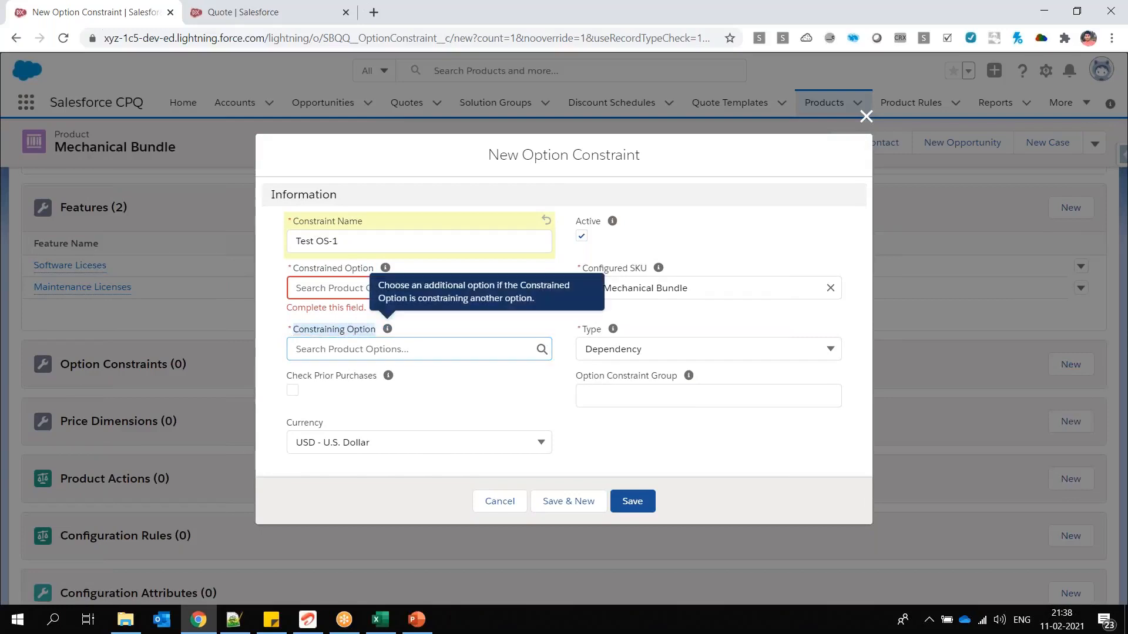
# Set the Constraining Option of Test OS-1 to PO-000008.
pyautogui.click(358, 350)
pyautogui.write('PO-000008')
pyautogui.press('BackSpace')
pyautogui.write('7')
pyautogui.press('BackSpace')
pyautogui.write('8')
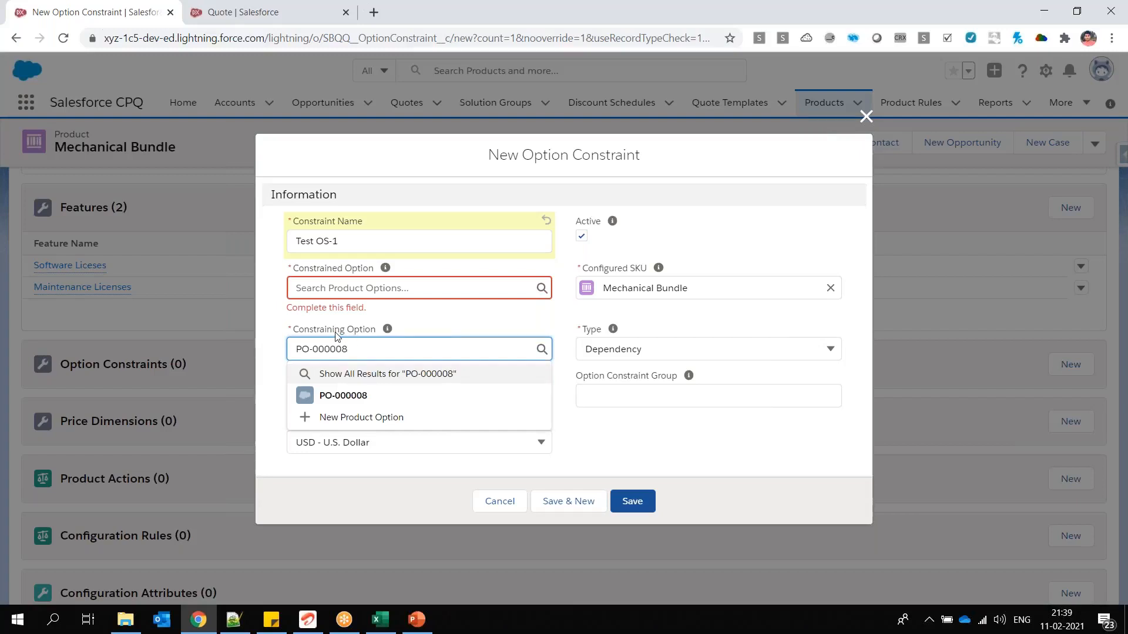
pyautogui.click(365, 395)
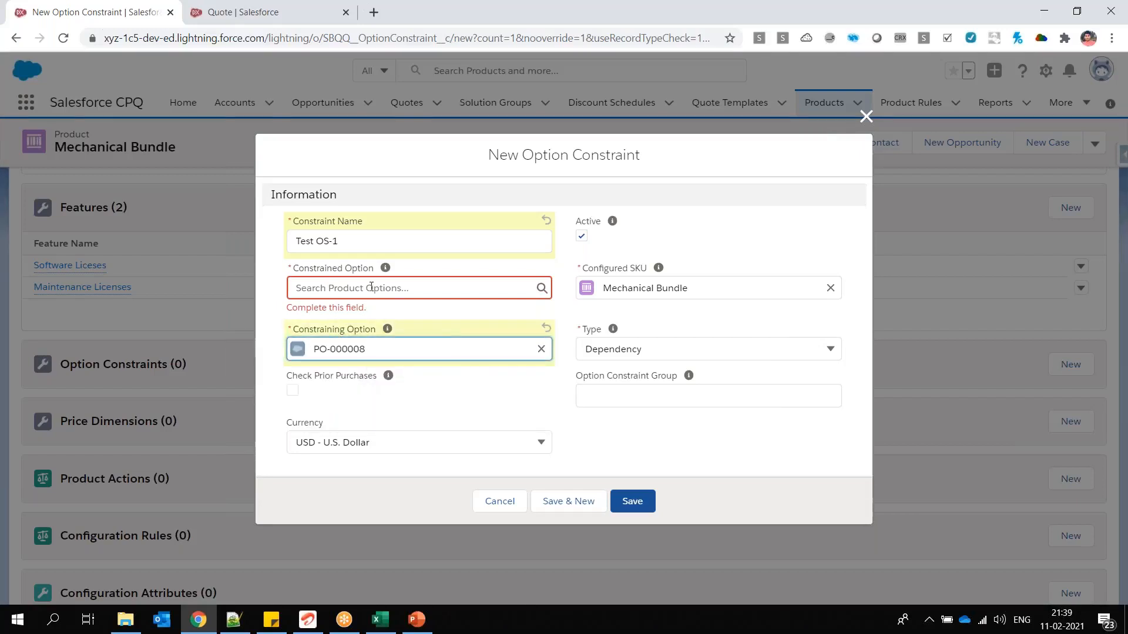
# Set the Constrained Option of Test OS-1 to PO-000007.
pyautogui.click(371, 288)
pyautogui.write('PO-000008')
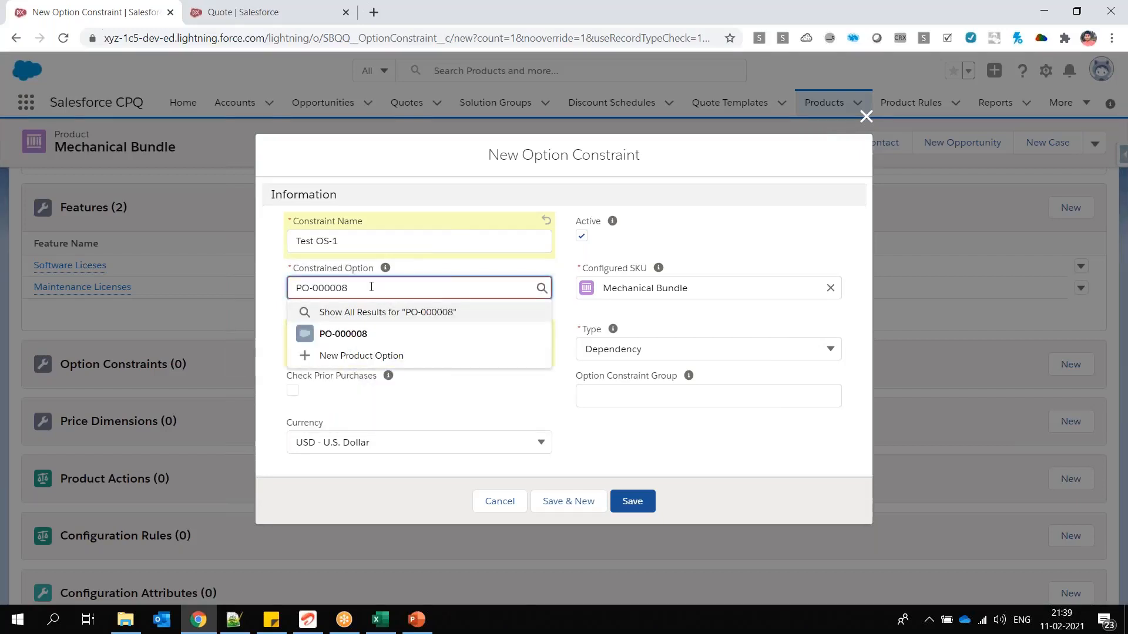
pyautogui.press('BackSpace')
pyautogui.click(364, 333)
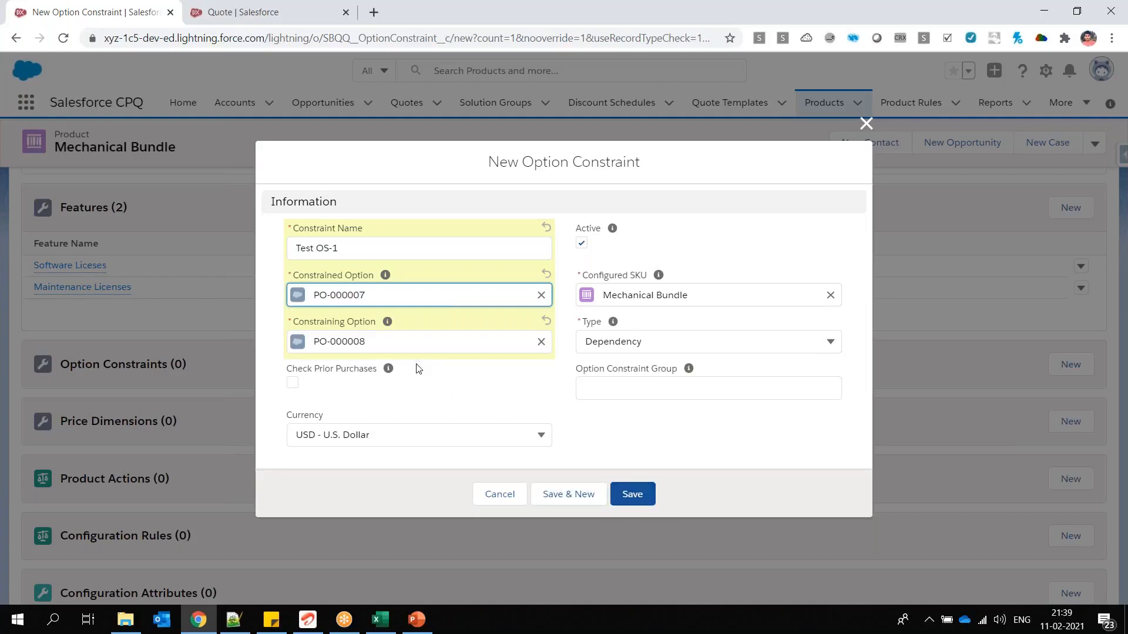
# Compare the constrained and constraining options with the SLM-Basic and CAD-Basic Package rows in the bundle configuration.
pyautogui.moveTo(297, 272); pyautogui.dragTo(368, 272)
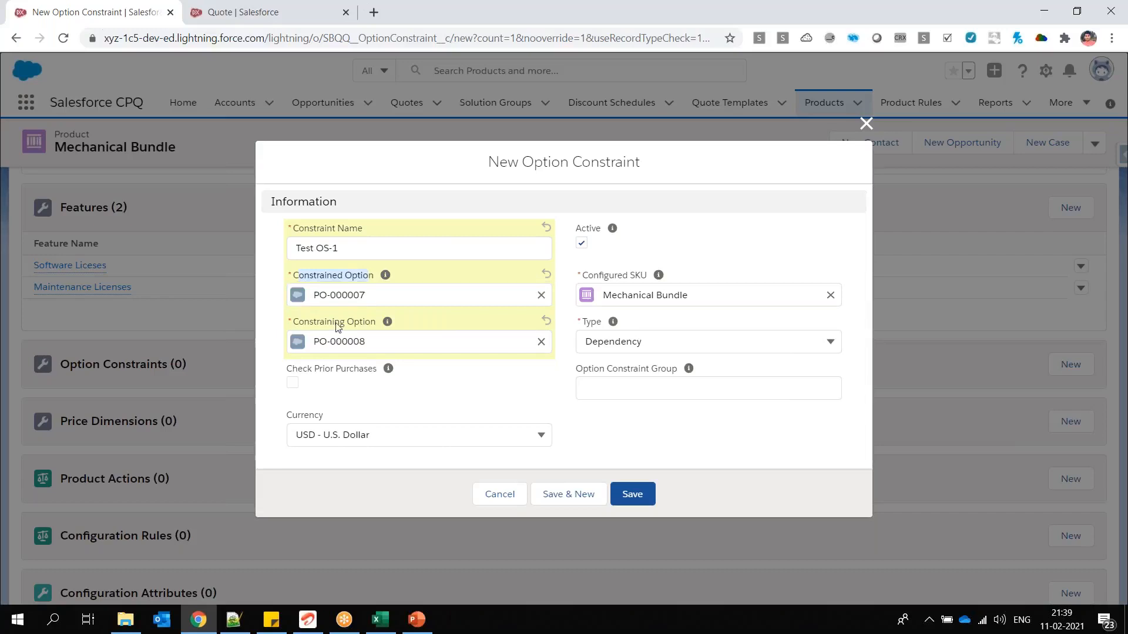
pyautogui.moveTo(296, 321); pyautogui.dragTo(370, 321)
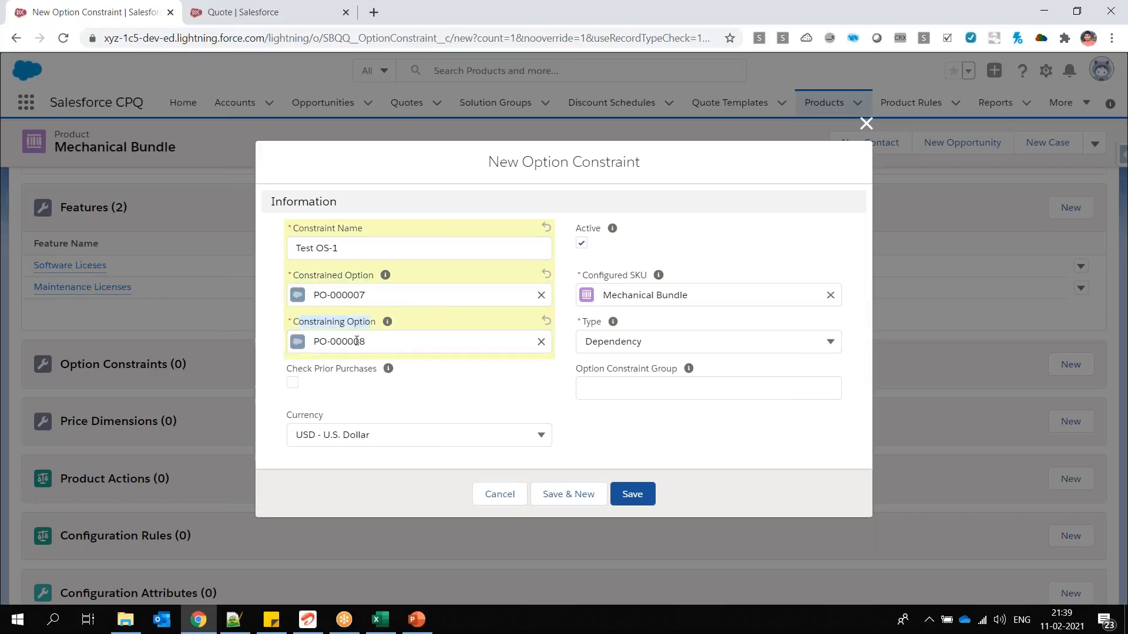
pyautogui.click(272, 10)
pyautogui.moveTo(353, 336); pyautogui.dragTo(342, 312)
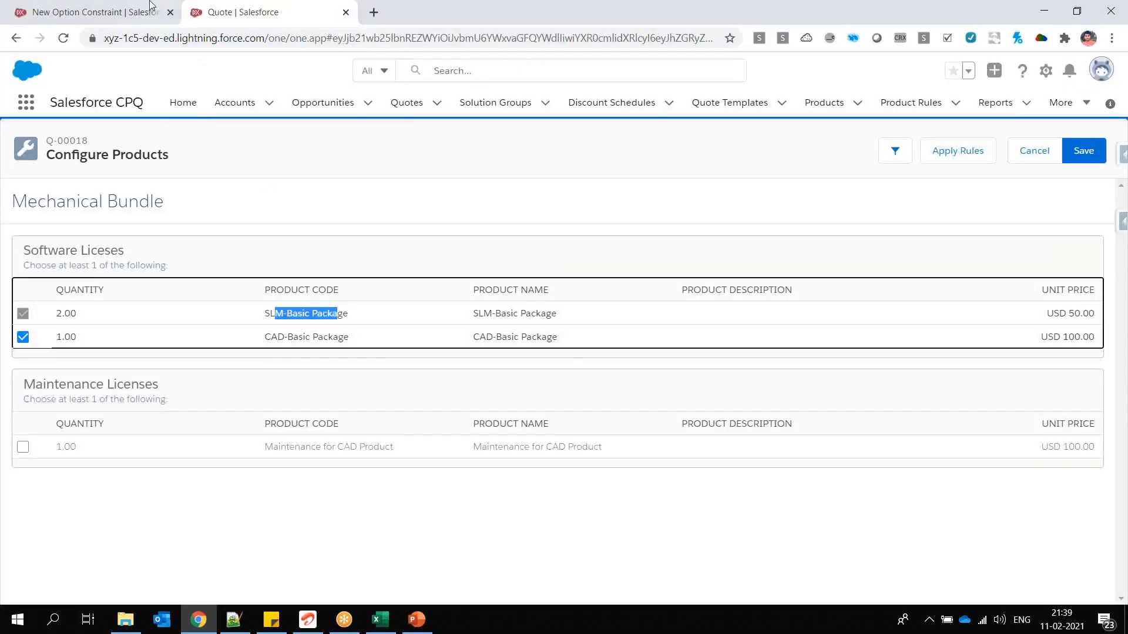
pyautogui.click(118, 17)
pyautogui.moveTo(305, 276); pyautogui.dragTo(371, 276)
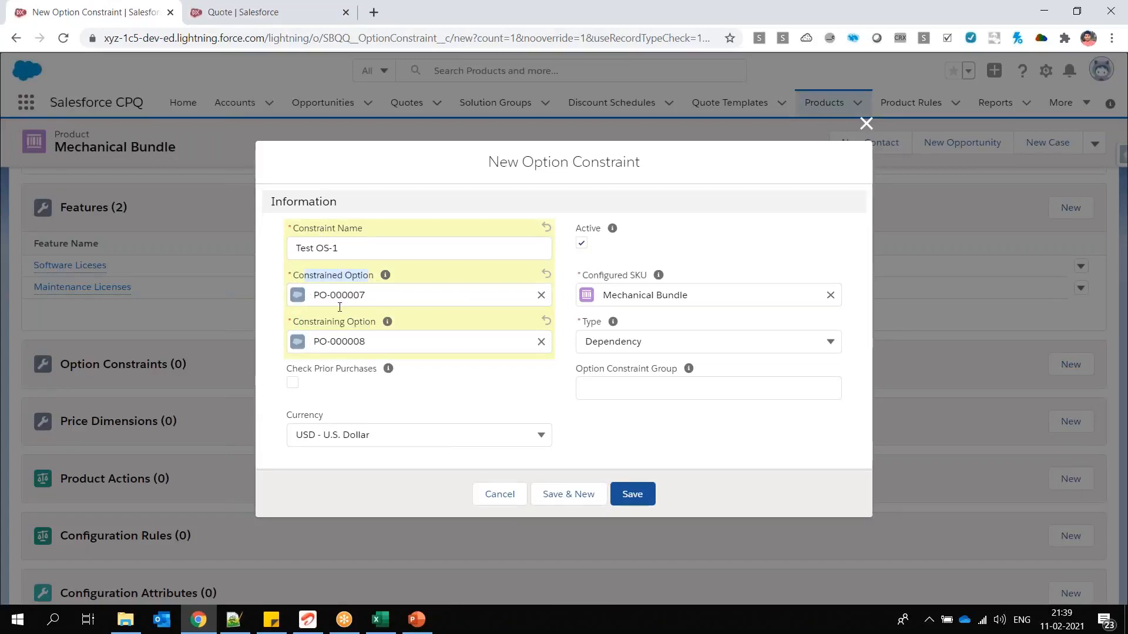
pyautogui.moveTo(314, 322); pyautogui.dragTo(373, 325)
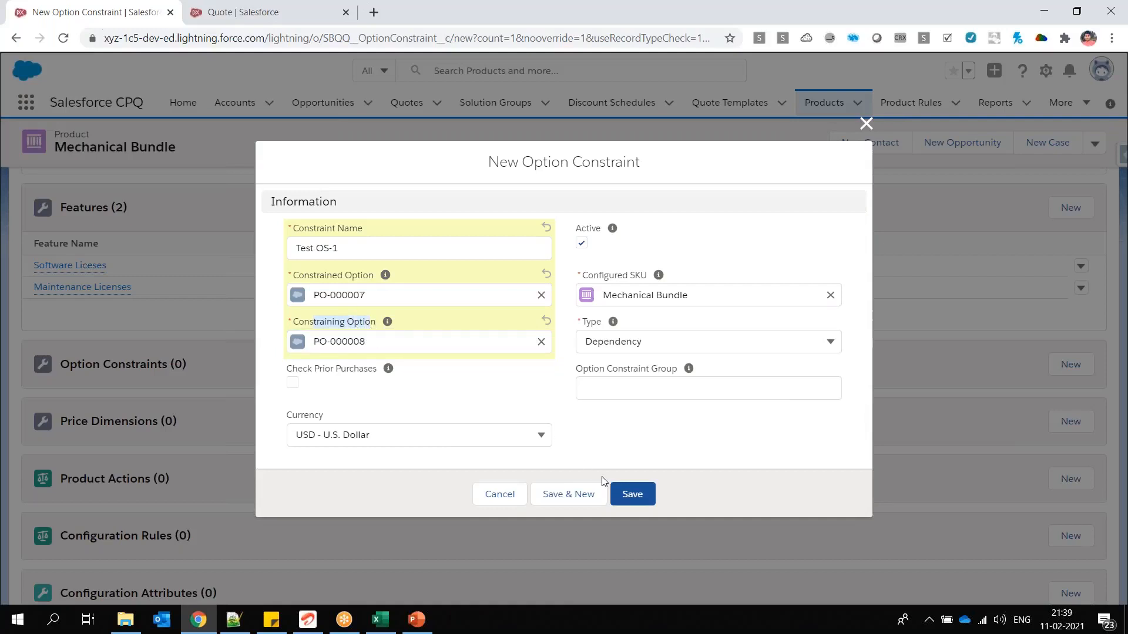
# Save the Test OS-1 dependency constraint and return to the quote's Mechanical Bundle configuration.
pyautogui.click(651, 494)
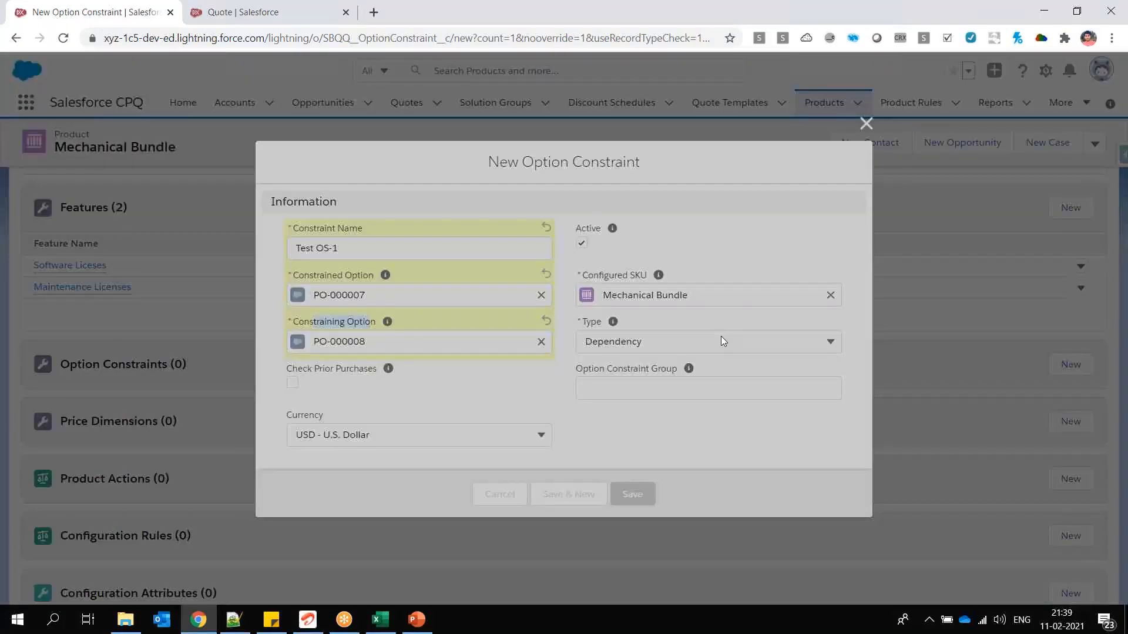
pyautogui.hotkey('ctrl', 'Tab')
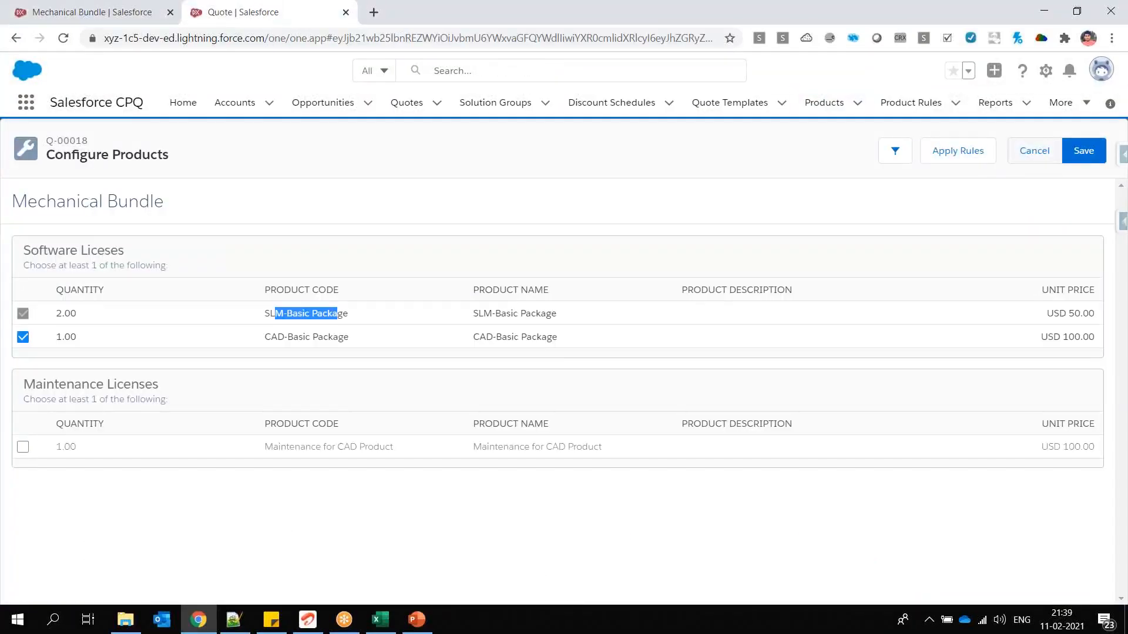
# Reload the quote's product selection, reopen the Mechanical Bundle configuration and check the requirement on the SLM-Basic Package option.
pyautogui.press('F5')
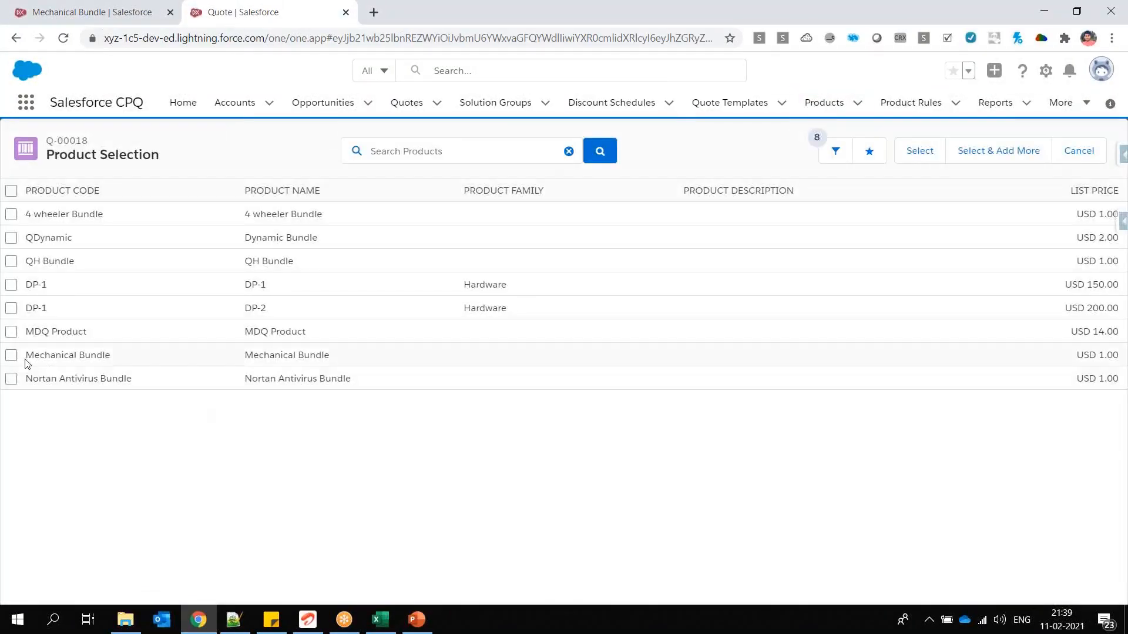
pyautogui.click(11, 356)
pyautogui.click(915, 153)
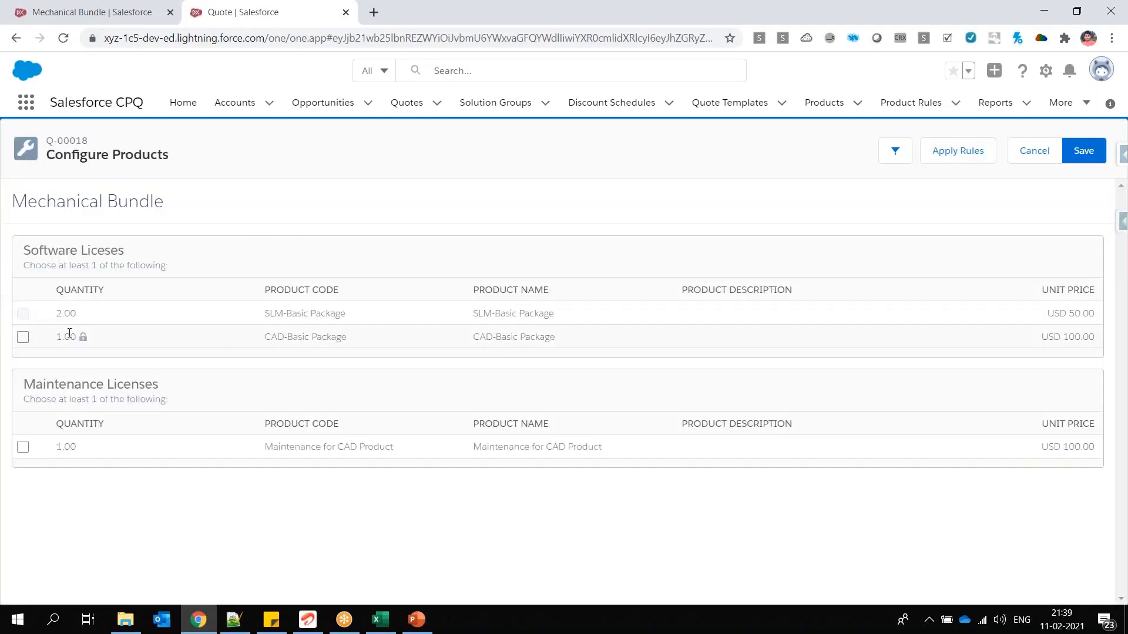
pyautogui.moveTo(23, 317)
# Open the Mechanical Bundle's Test OS-1 option constraint for editing and clear its Active setting without saving.
pyautogui.click(117, 13)
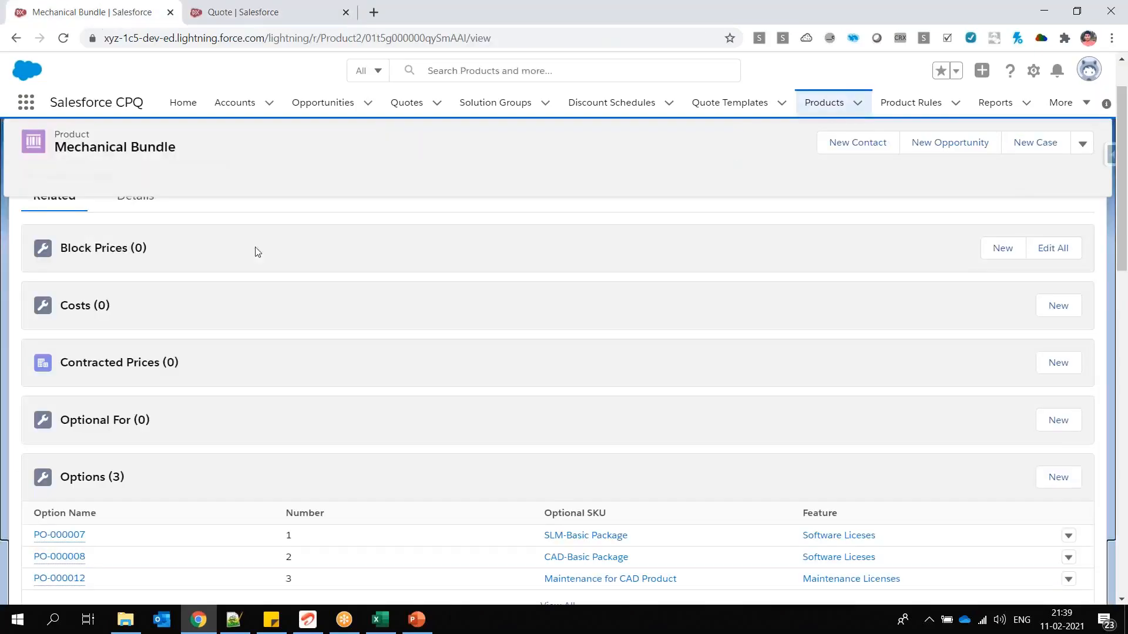
pyautogui.scroll(-6, 155, 411)
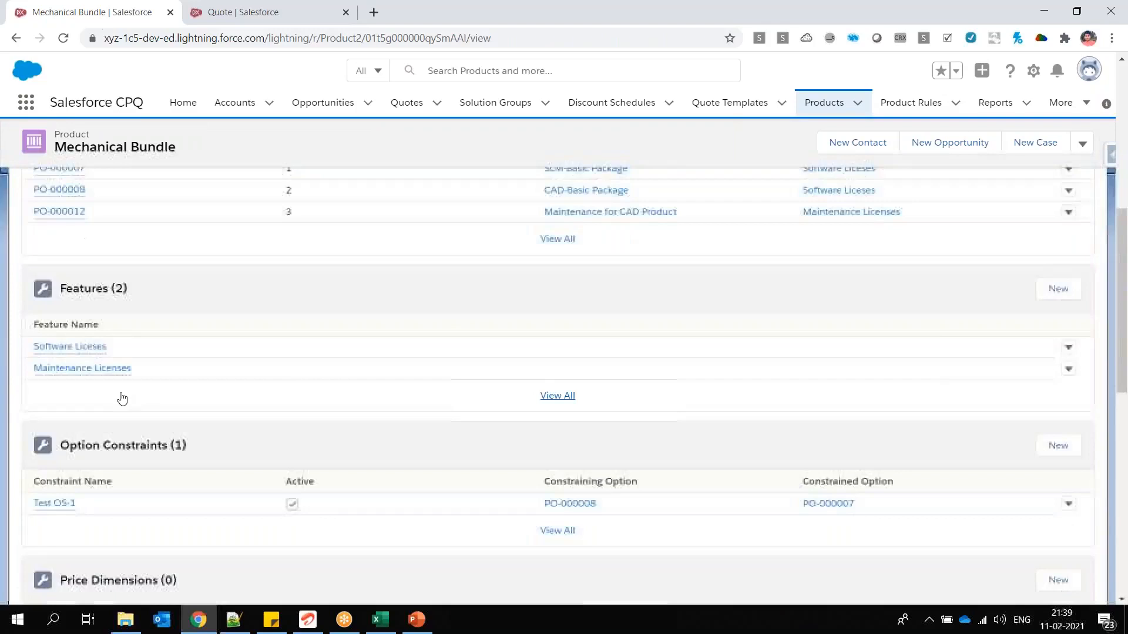
pyautogui.scroll(-3, 122, 398)
pyautogui.click(55, 359)
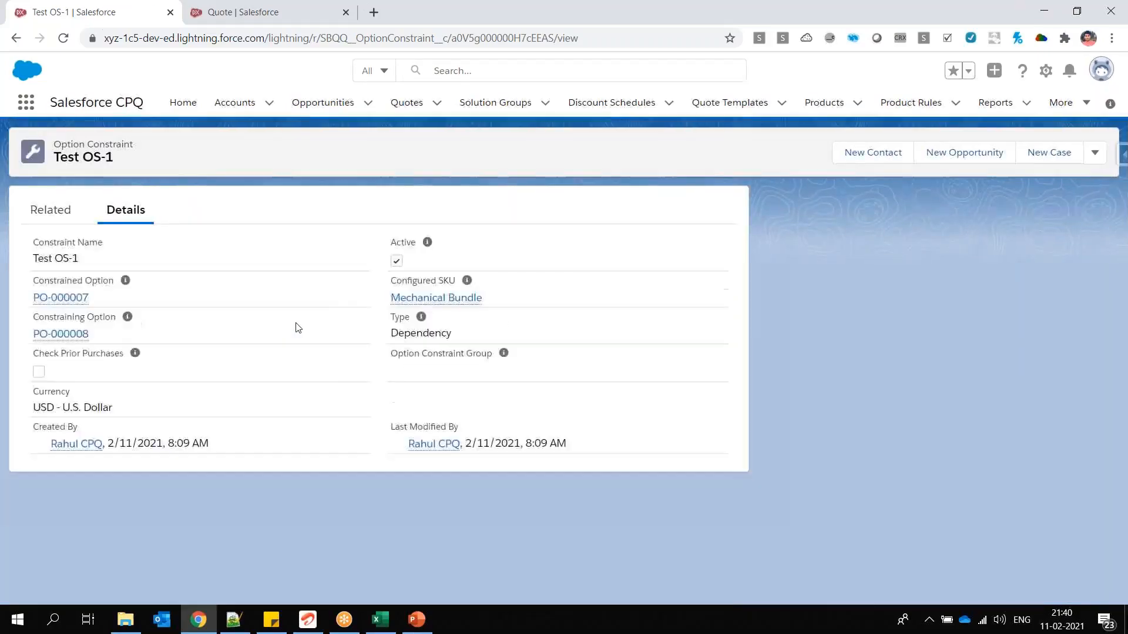
pyautogui.click(361, 334)
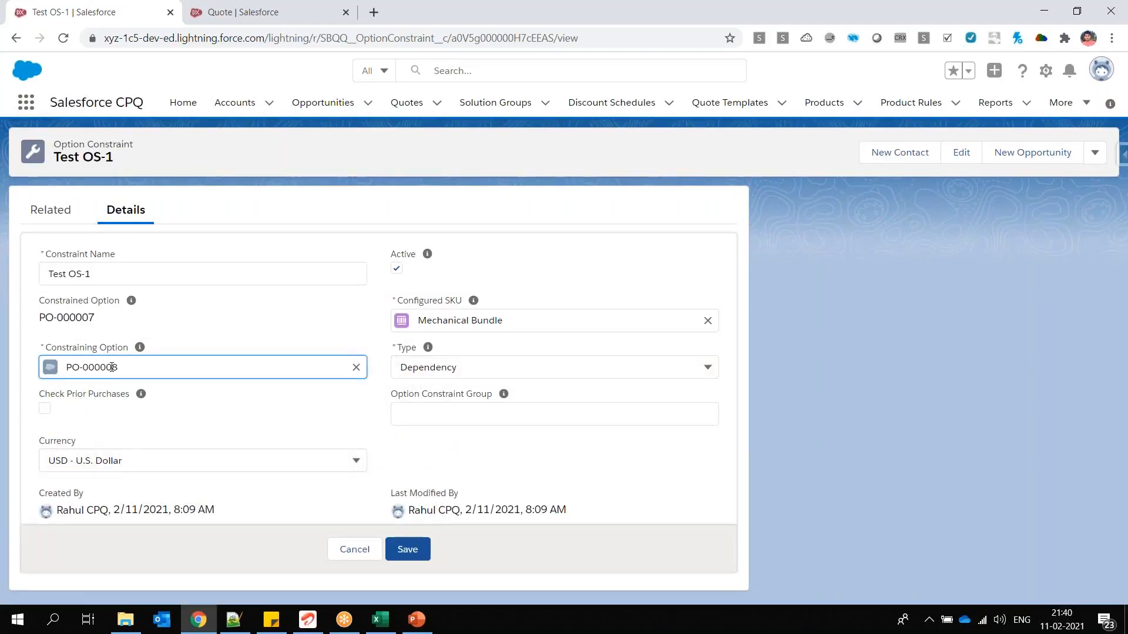
pyautogui.moveTo(57, 348); pyautogui.dragTo(135, 348)
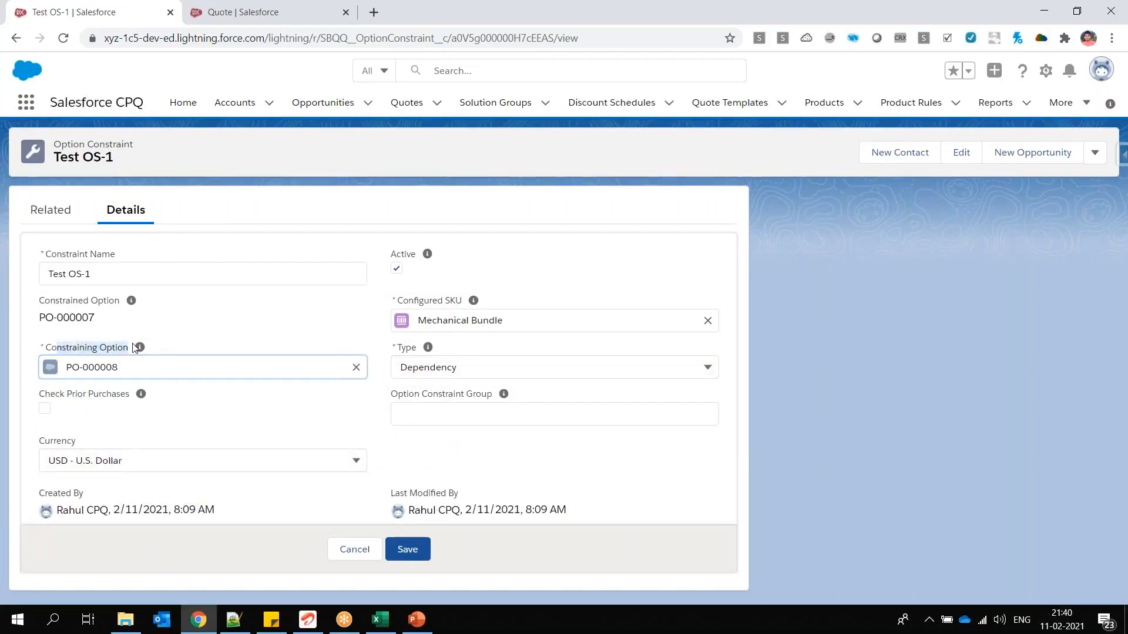
pyautogui.moveTo(56, 301); pyautogui.dragTo(113, 300)
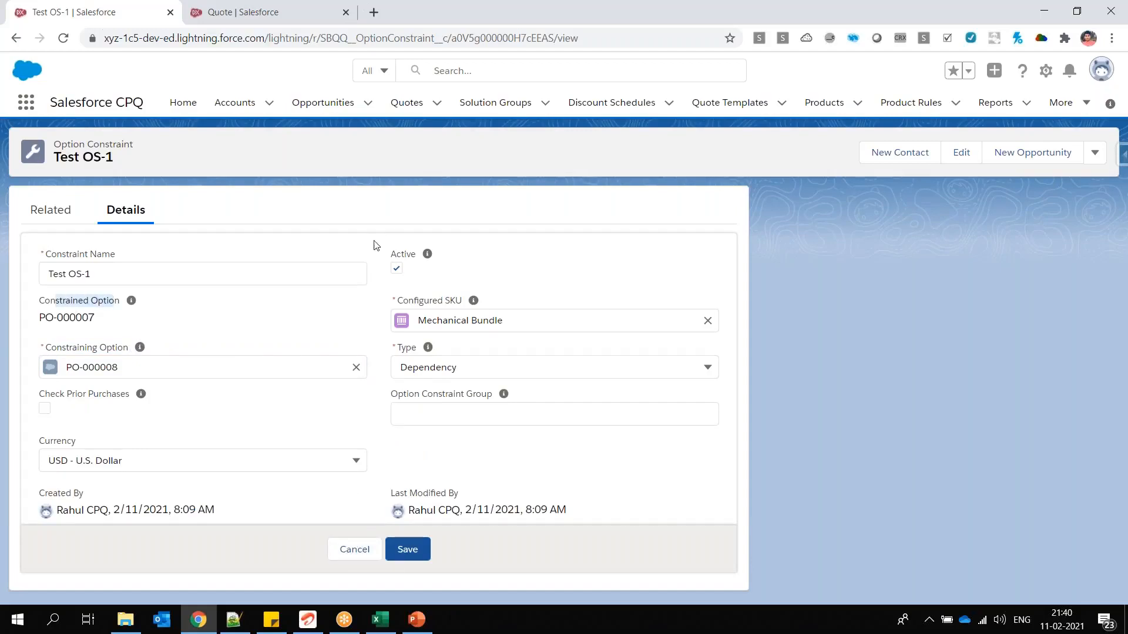
pyautogui.click(398, 268)
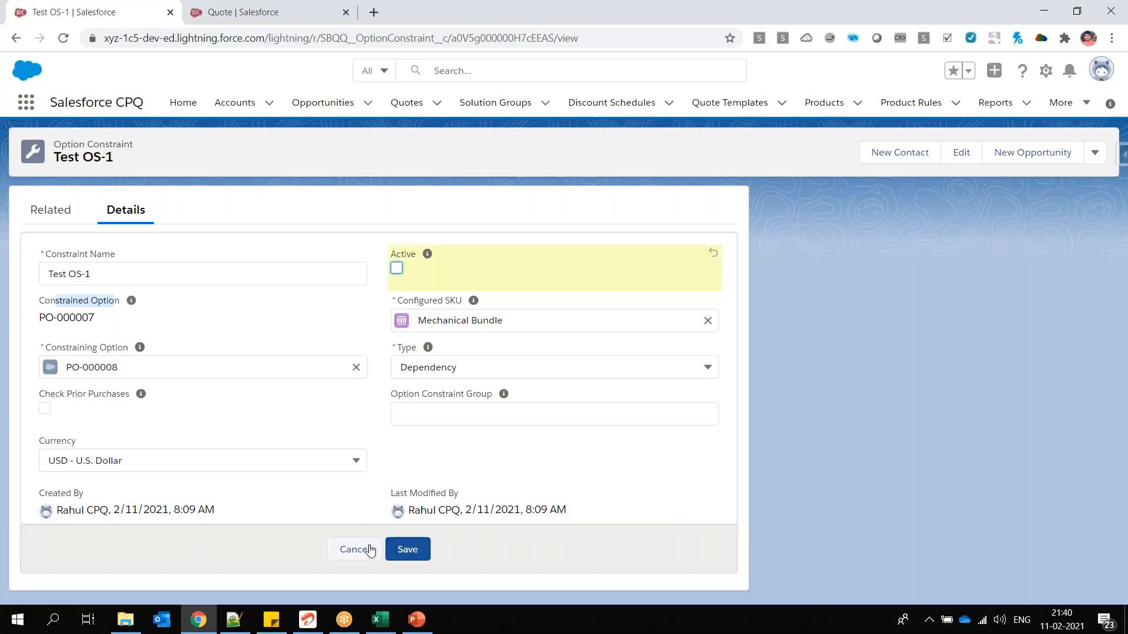
# Examine the SLM-Basic and CAD-Basic Package rows in the quote's bundle configuration and the requirement on SLM-Basic.
pyautogui.click(276, 12)
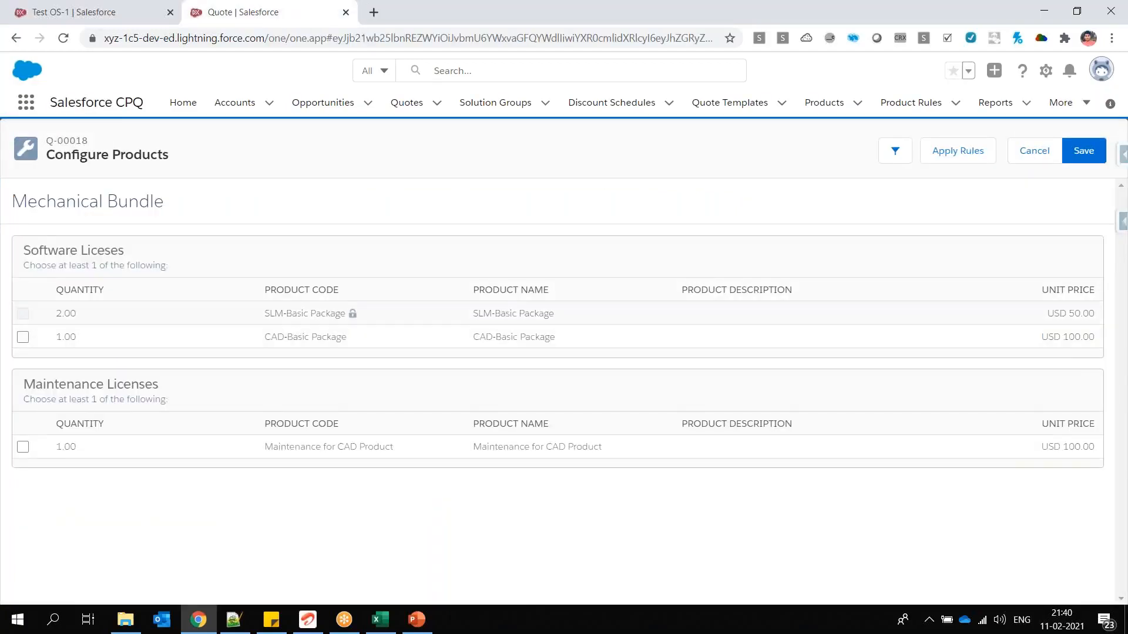
pyautogui.moveTo(265, 315); pyautogui.dragTo(342, 313)
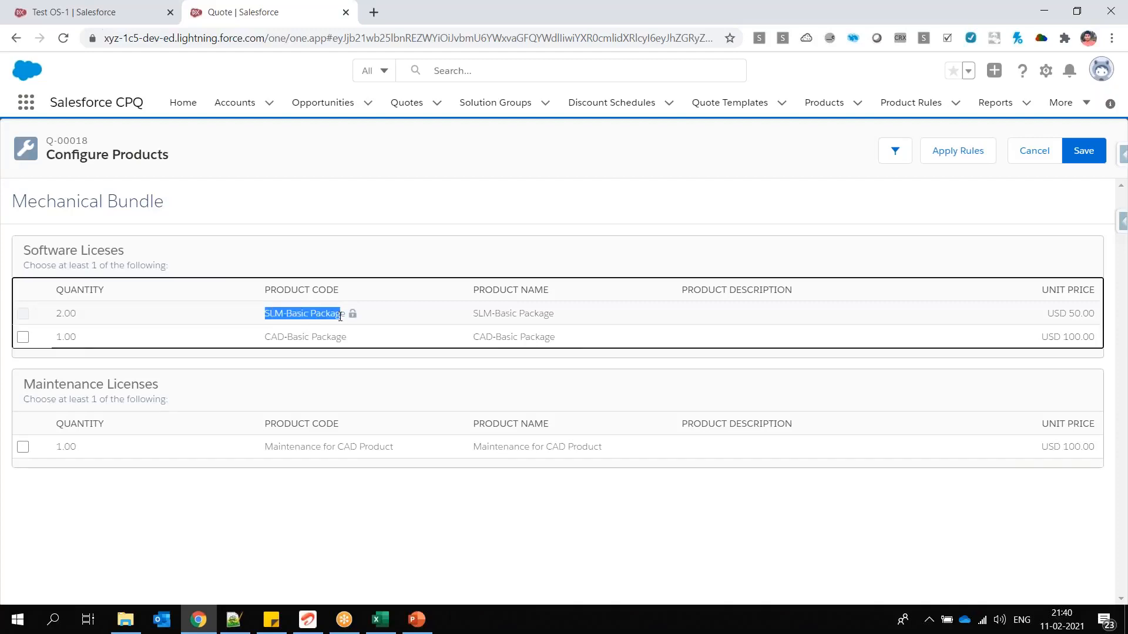
pyautogui.click(266, 338)
pyautogui.moveTo(282, 338); pyautogui.dragTo(310, 336)
pyautogui.click(26, 317)
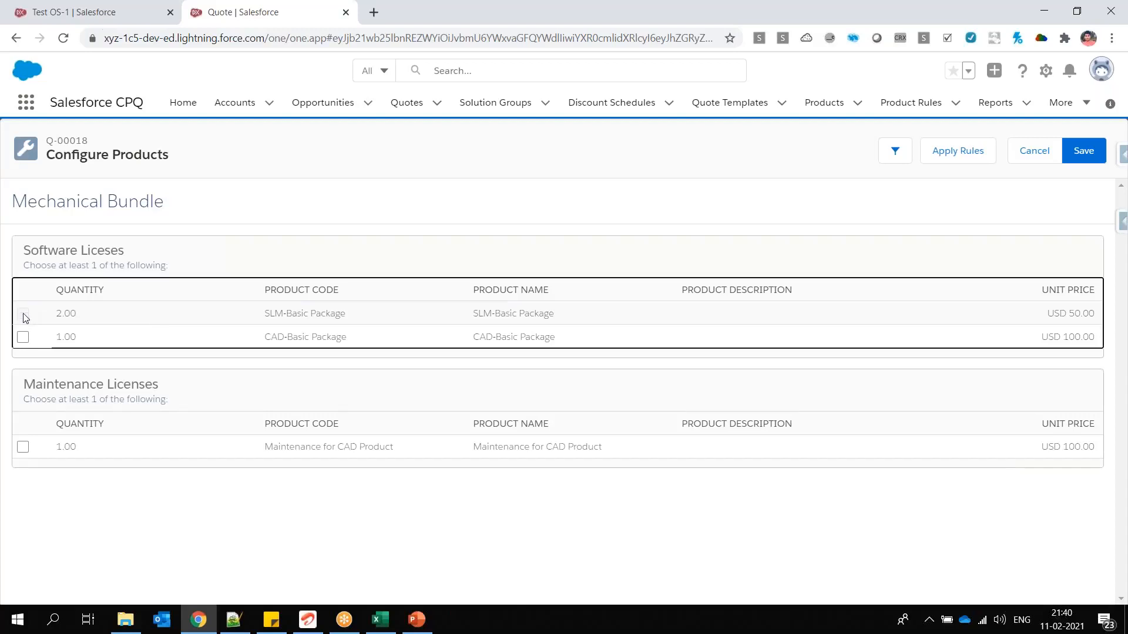
pyautogui.moveTo(25, 319)
pyautogui.moveTo(269, 313); pyautogui.dragTo(331, 314)
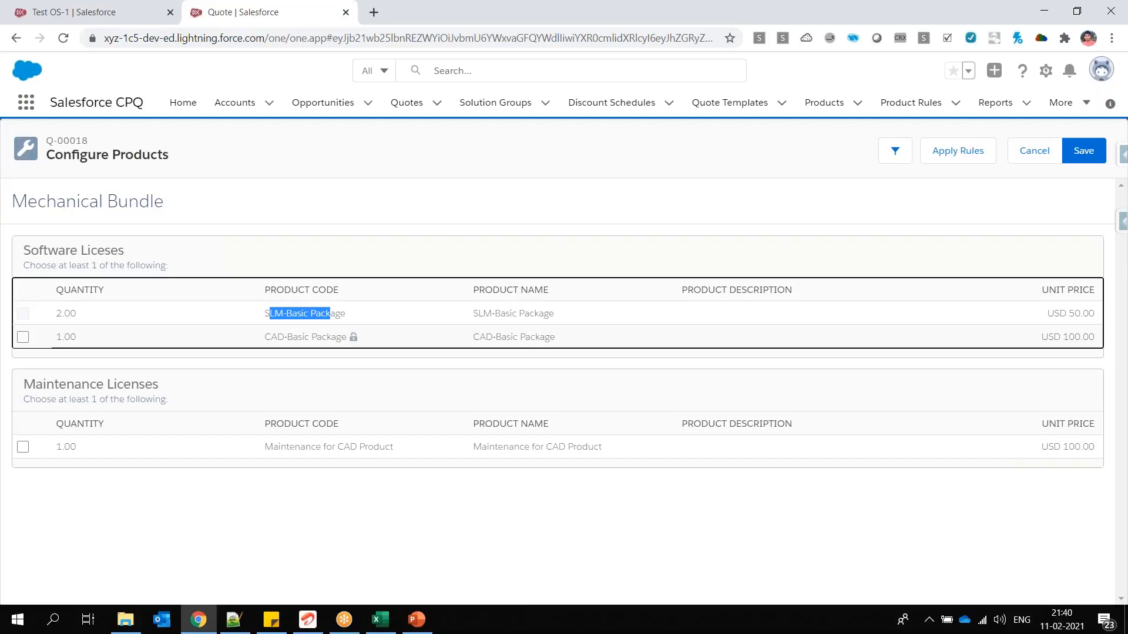
# Compare the Constrained Option and Constraining Option of Test OS-1 with the package rows in the quote's bundle configuration.
pyautogui.click(118, 13)
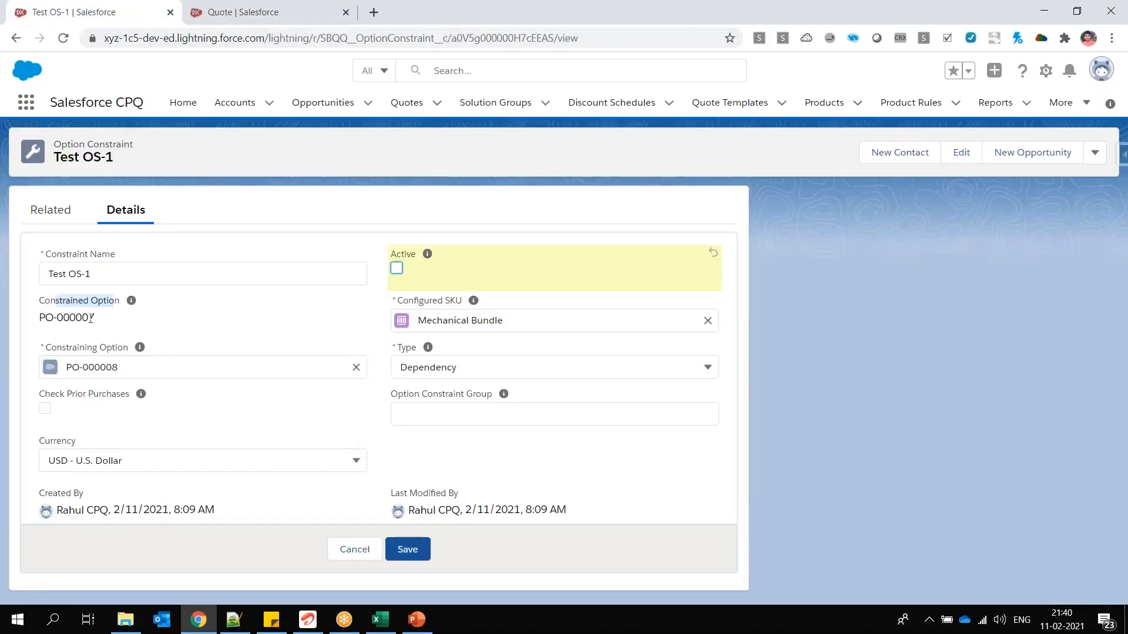
pyautogui.moveTo(72, 302); pyautogui.dragTo(111, 303)
pyautogui.moveTo(57, 347); pyautogui.dragTo(120, 348)
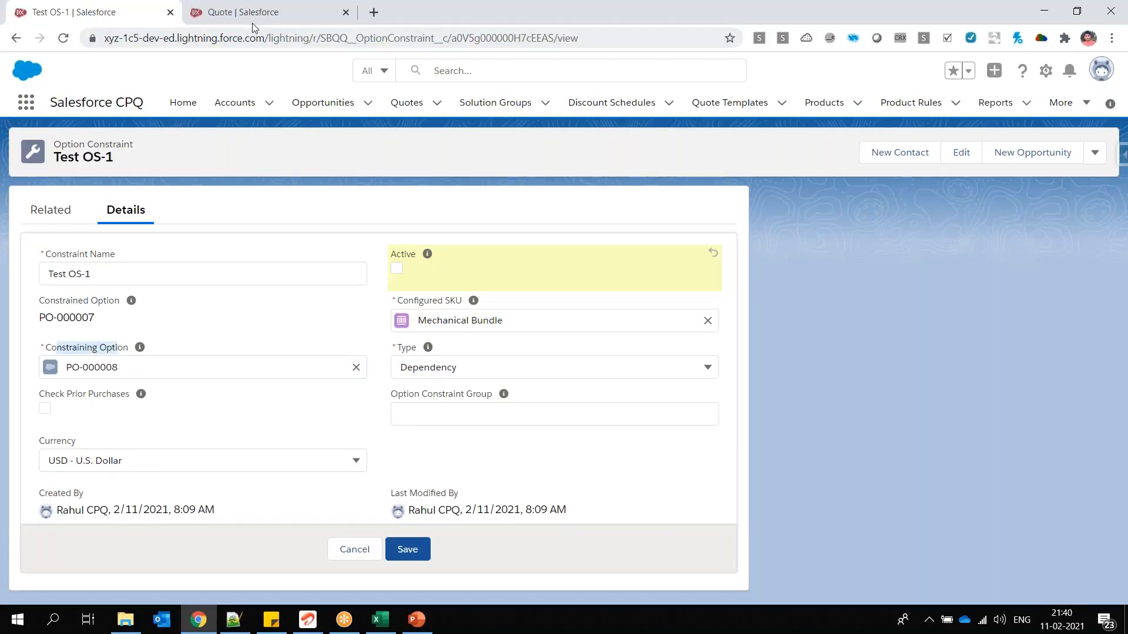
pyautogui.moveTo(63, 300); pyautogui.dragTo(120, 300)
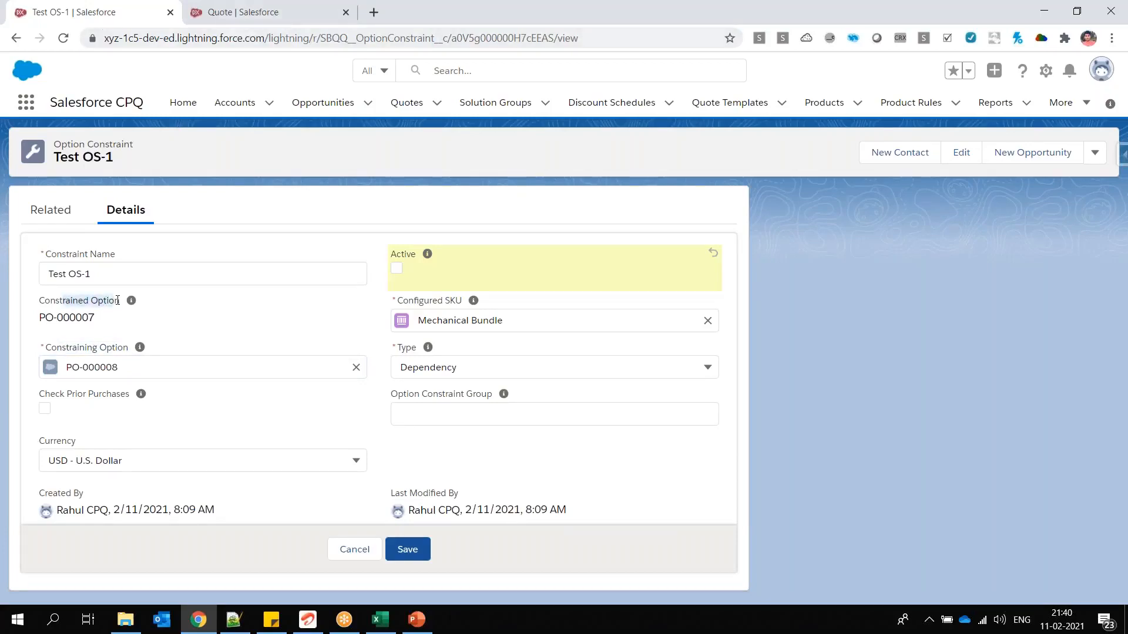
pyautogui.click(245, 18)
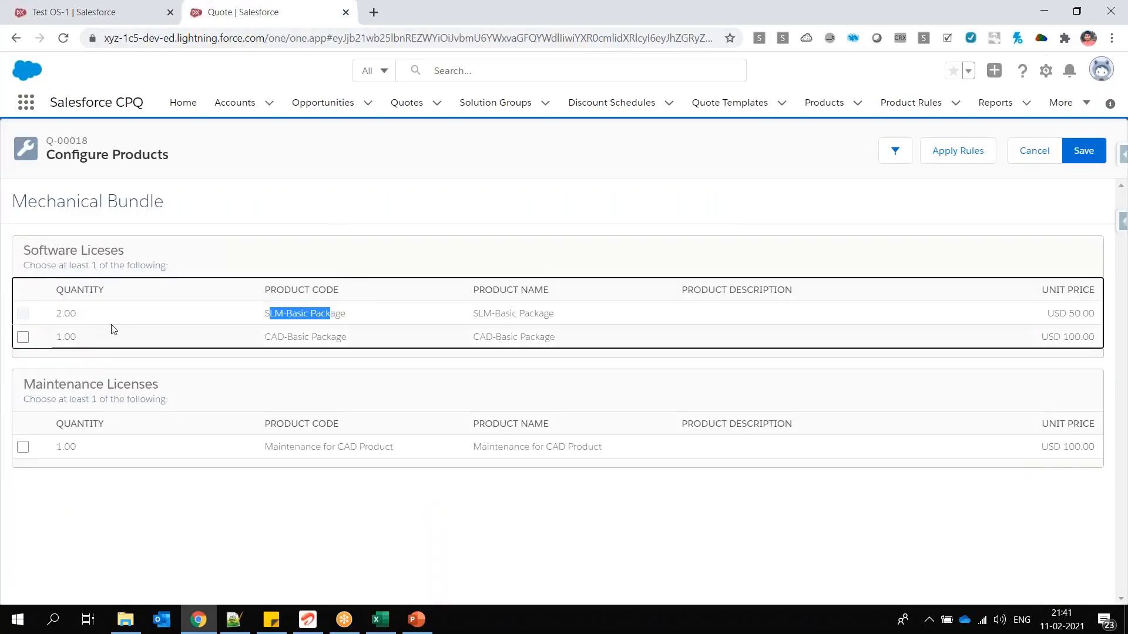
pyautogui.hotkey('ctrl', 'shift', 'Tab')
pyautogui.moveTo(89, 318); pyautogui.dragTo(32, 318)
pyautogui.click(242, 10)
pyautogui.click(136, 11)
pyautogui.click(40, 300)
pyautogui.moveTo(40, 300); pyautogui.dragTo(118, 303)
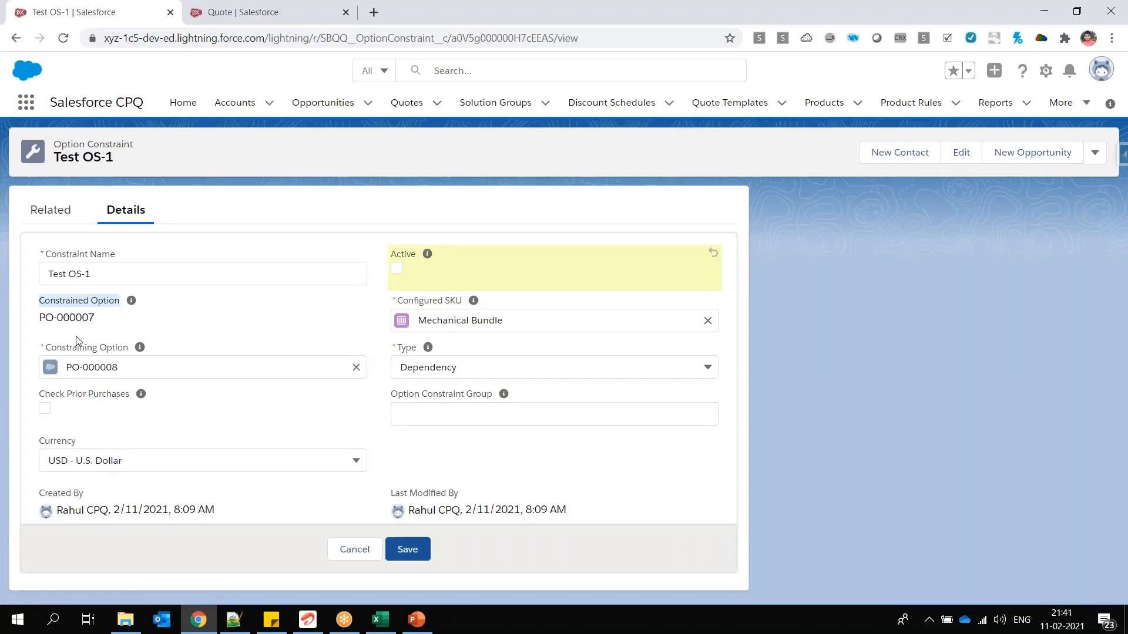
pyautogui.moveTo(47, 348); pyautogui.dragTo(130, 348)
pyautogui.click(214, 12)
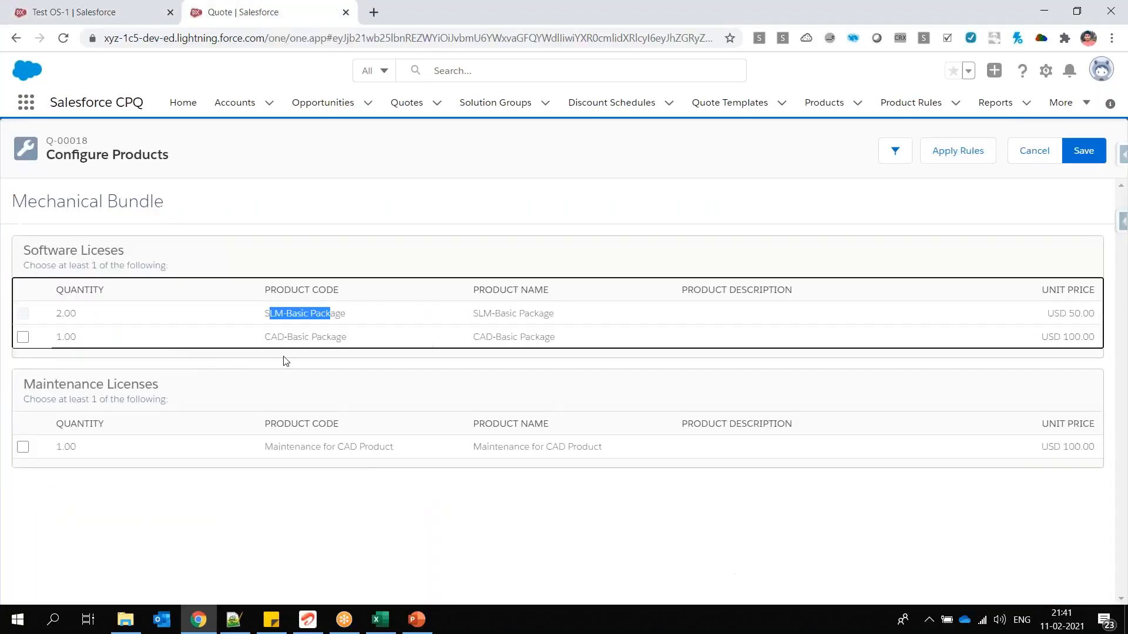
# Test the dependency by selecting CAD-Basic Package and SLM-Basic Package, clearing CAD-Basic and checking what SLM-Basic requires.
pyautogui.click(24, 340)
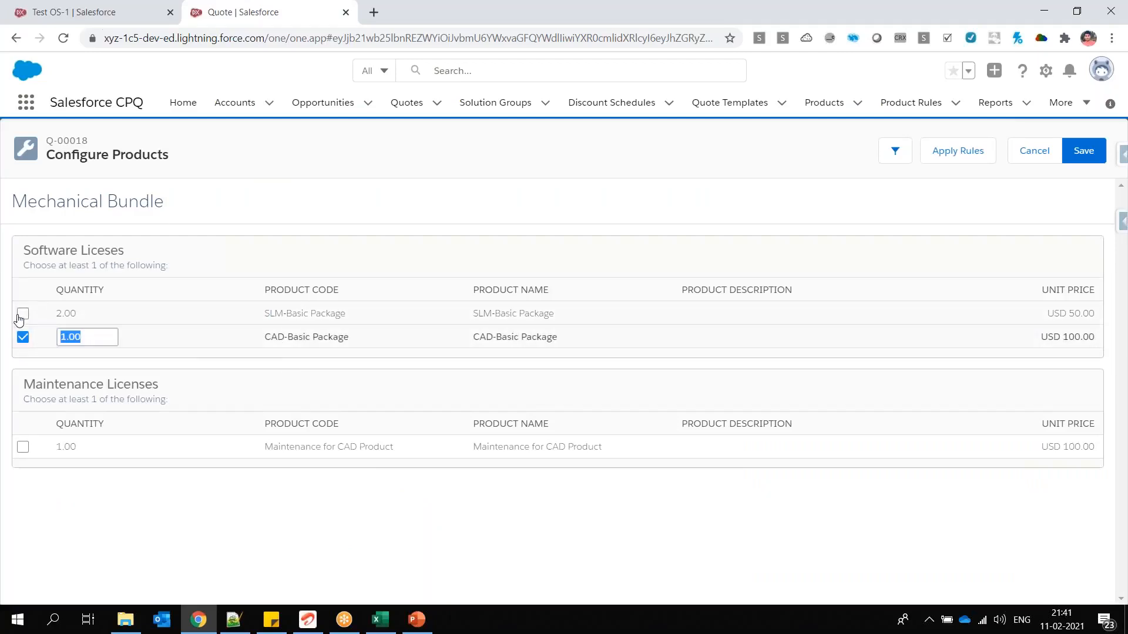
pyautogui.click(21, 316)
pyautogui.click(23, 339)
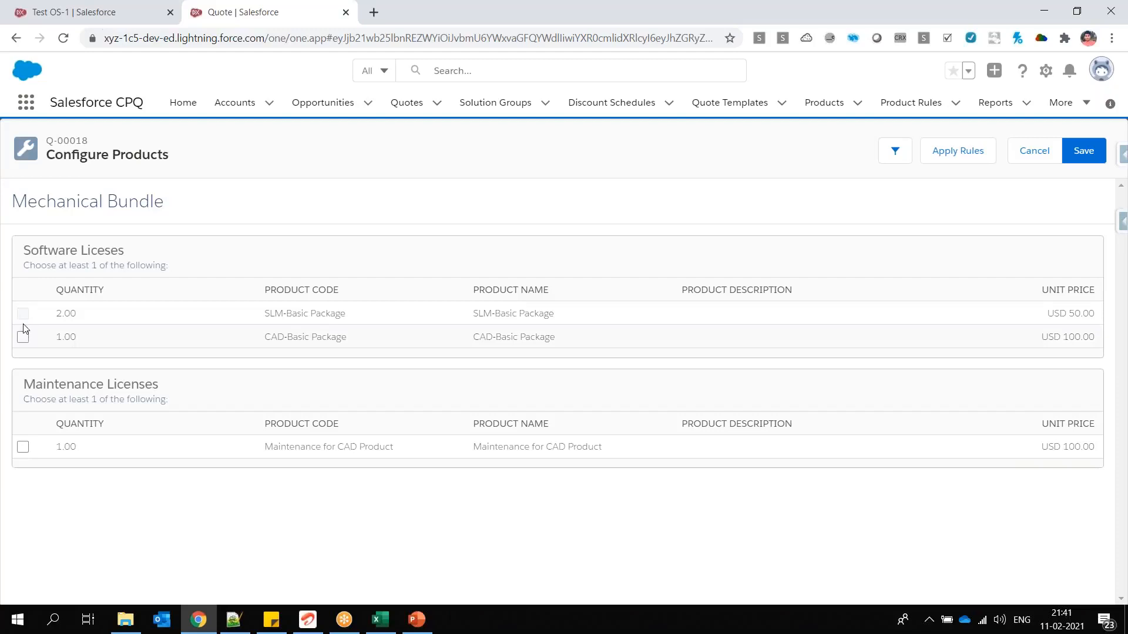
pyautogui.moveTo(26, 316)
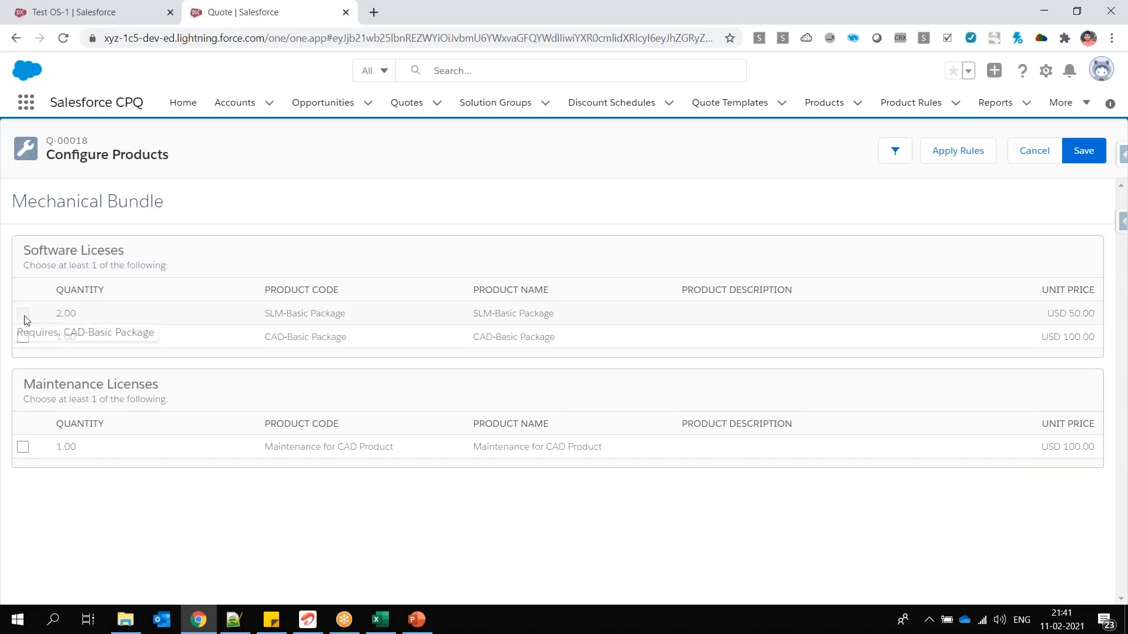
# Select CAD-Basic Package again and review how the SLM-Basic Package row depends on it.
pyautogui.click(23, 337)
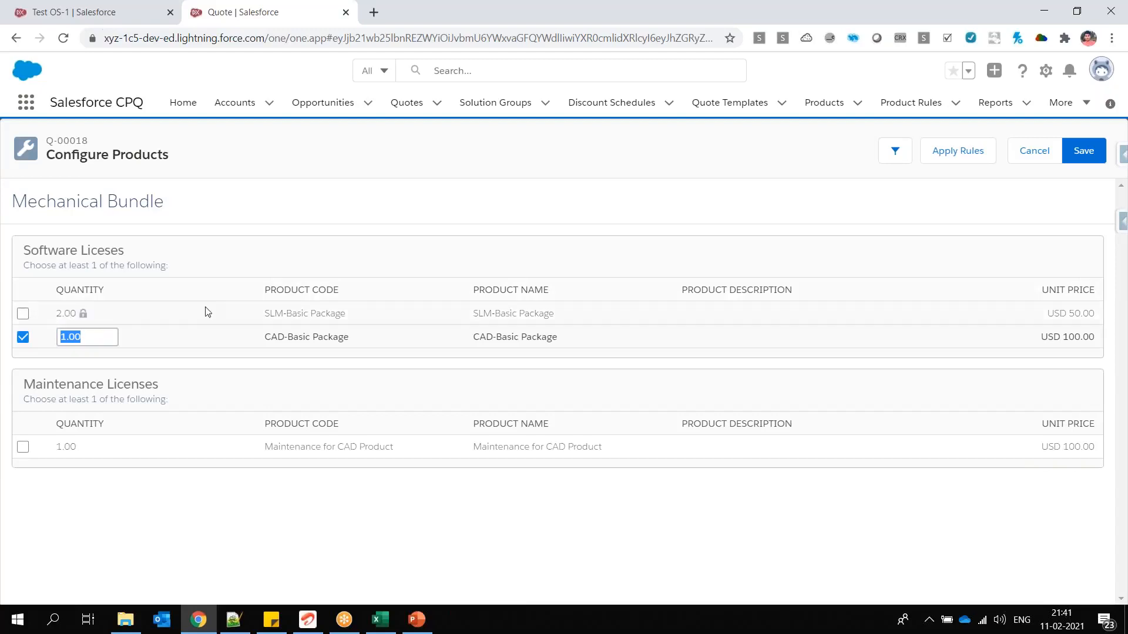
pyautogui.moveTo(274, 313); pyautogui.dragTo(346, 313)
pyautogui.click(286, 340)
pyautogui.moveTo(286, 341); pyautogui.dragTo(341, 337)
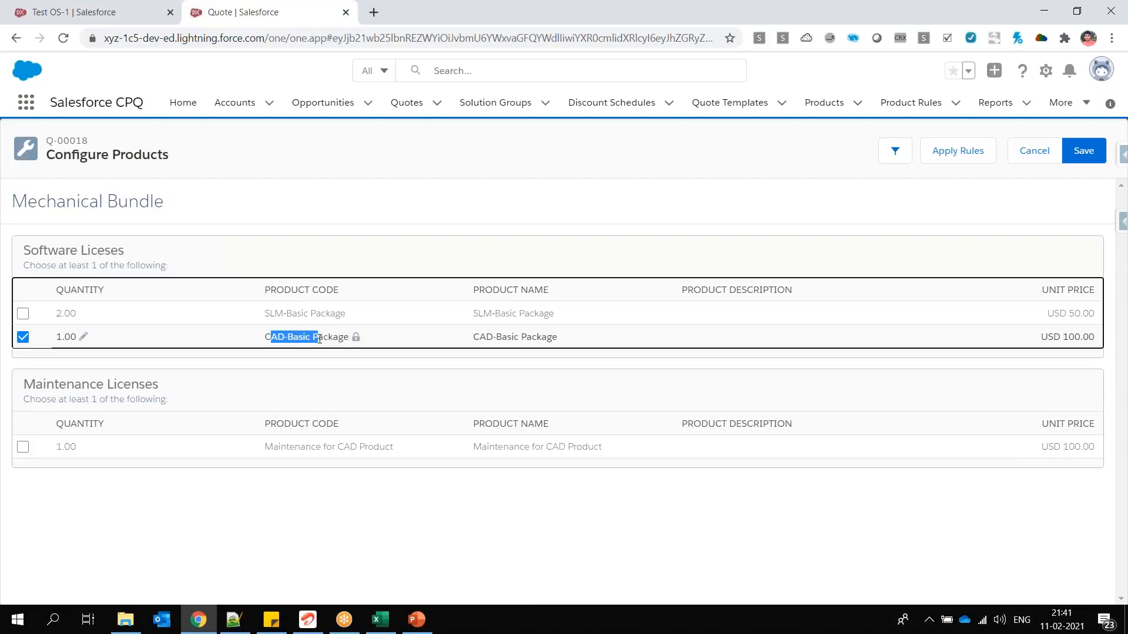
pyautogui.moveTo(265, 314); pyautogui.dragTo(330, 313)
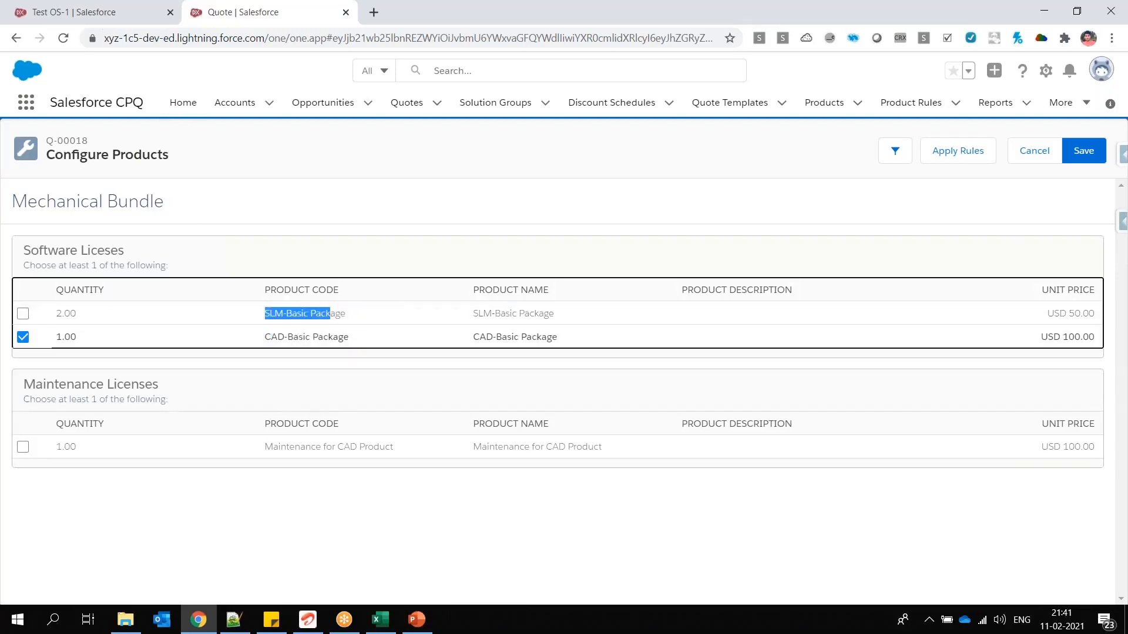
# Change the type of the Test OS-1 constraint to Exclusion and save the record.
pyautogui.click(94, 12)
pyautogui.click(454, 370)
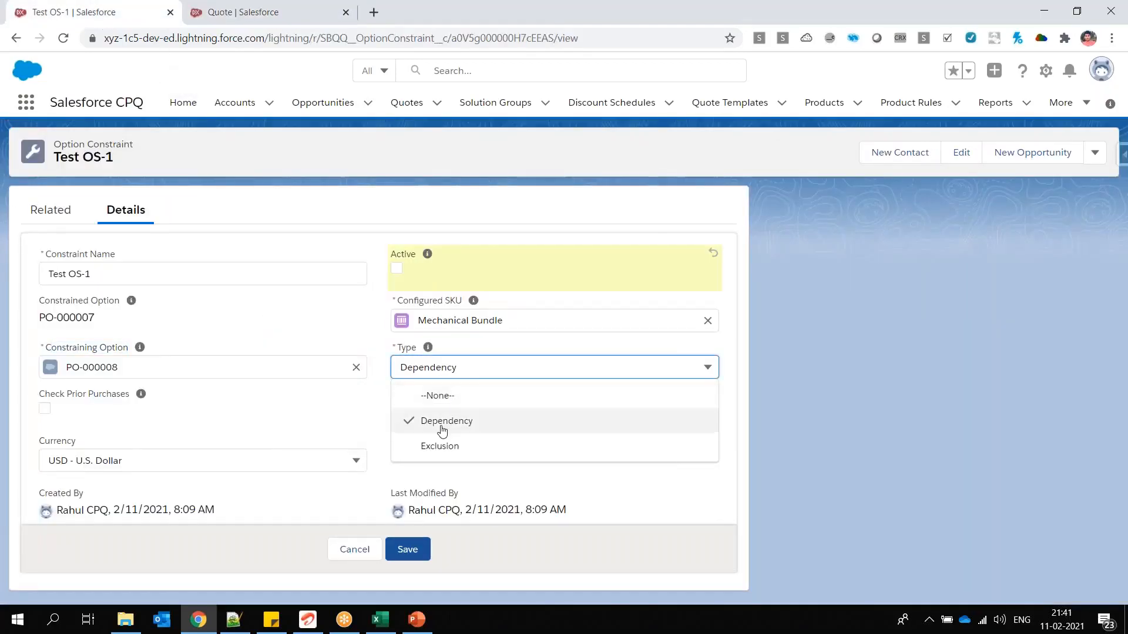
pyautogui.click(432, 444)
pyautogui.click(414, 550)
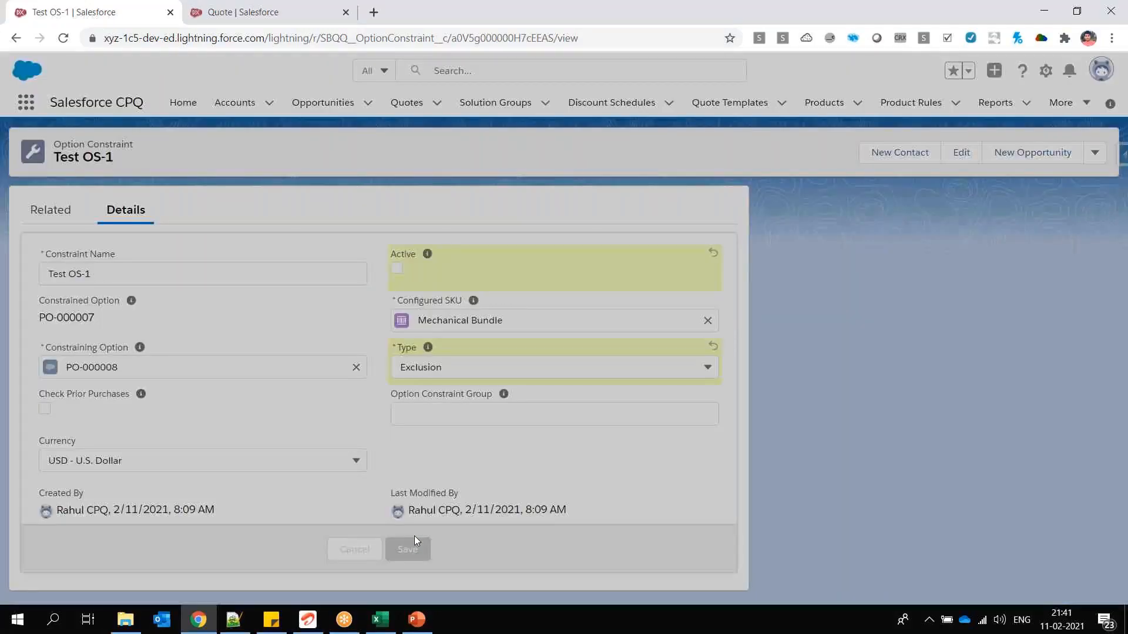
# Reload the quote, reopen the Mechanical Bundle configuration and select both SLM-Basic Package and CAD-Basic Package.
pyautogui.hotkey('ctrl', 'Tab')
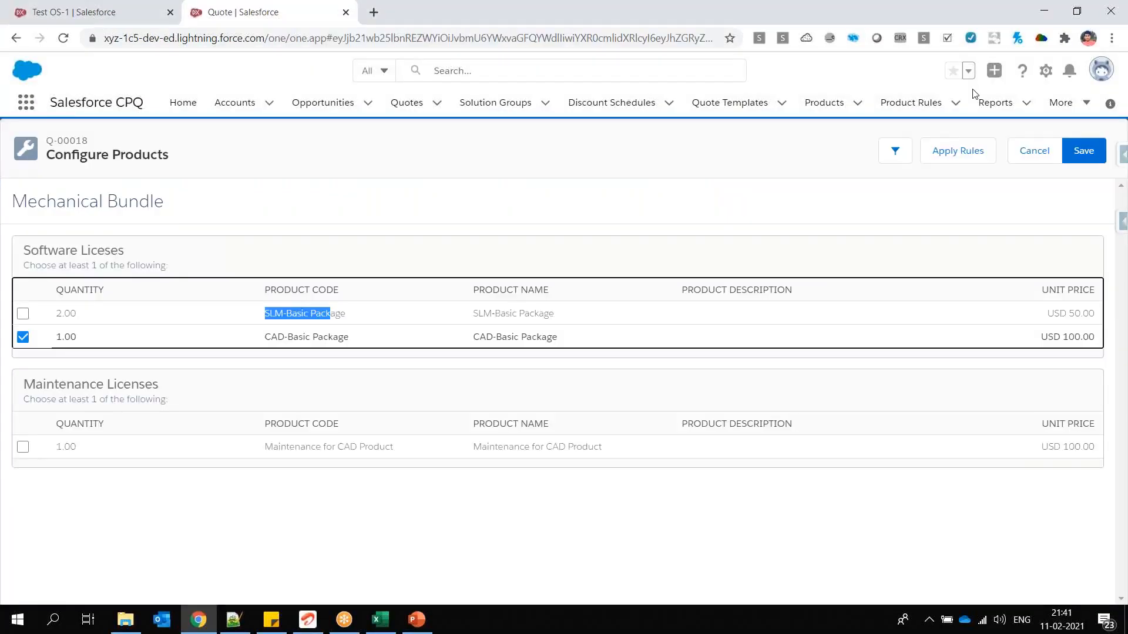
pyautogui.press('F5')
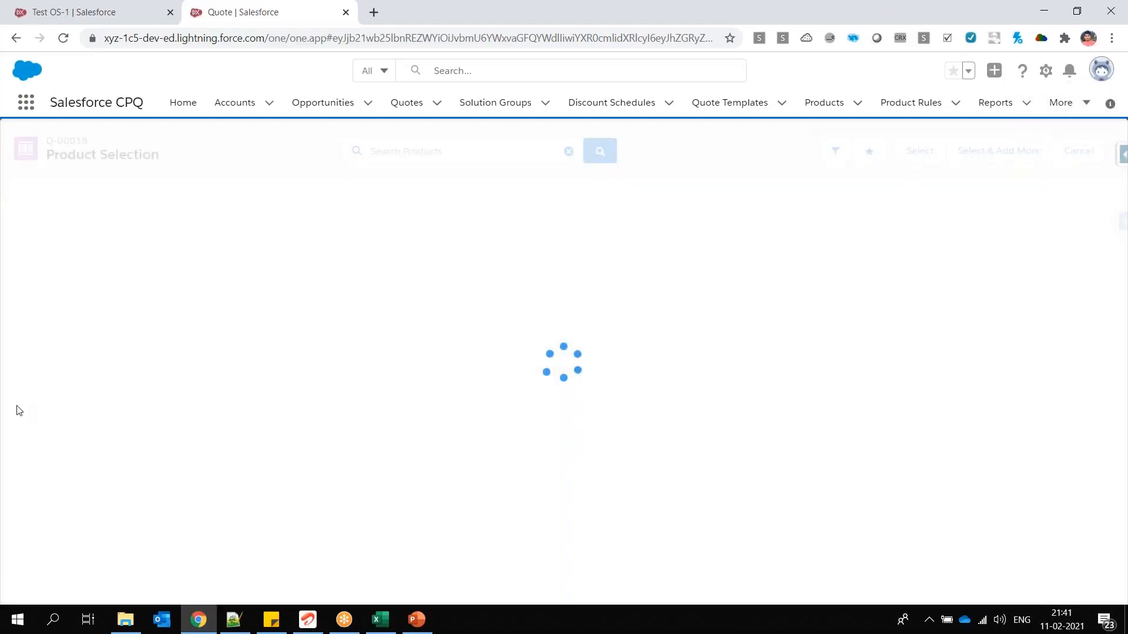
pyautogui.click(11, 356)
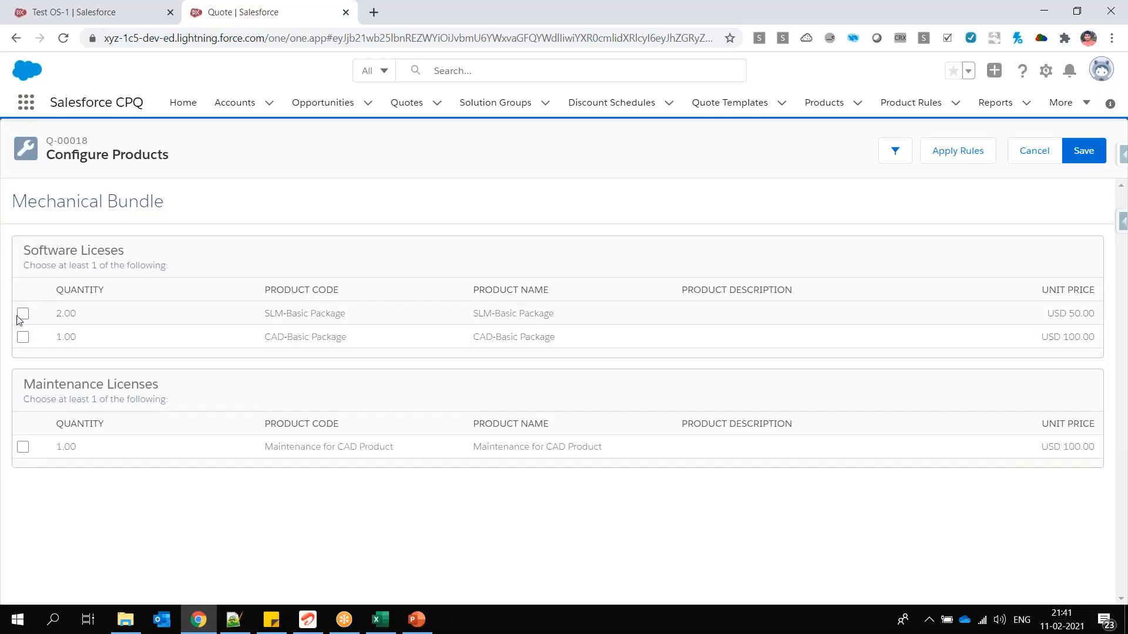
pyautogui.click(22, 314)
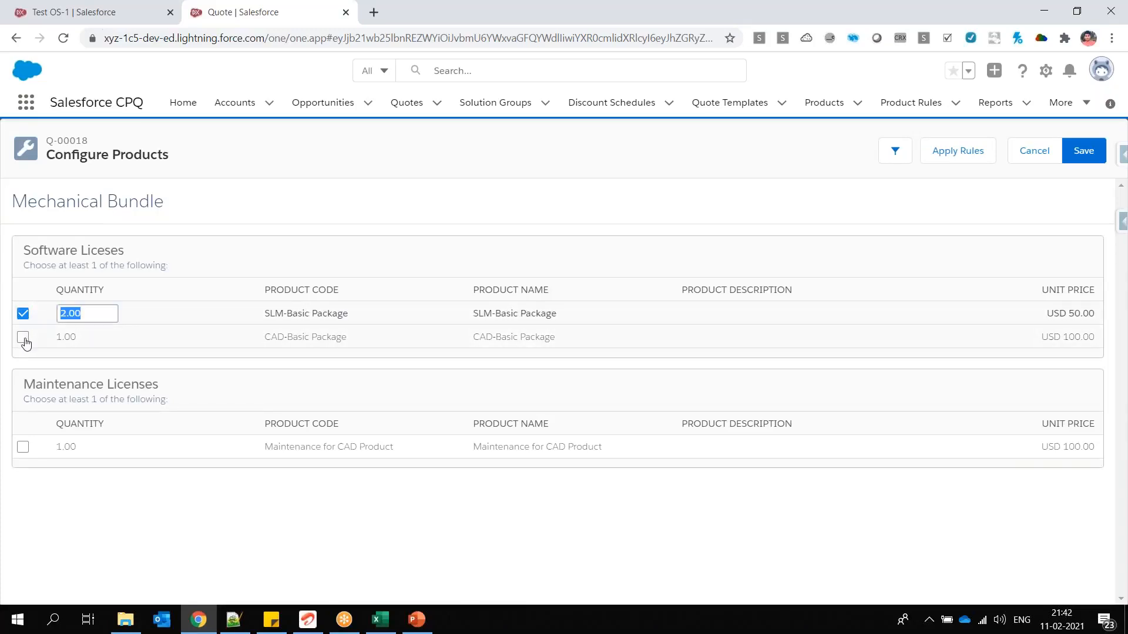
pyautogui.click(24, 338)
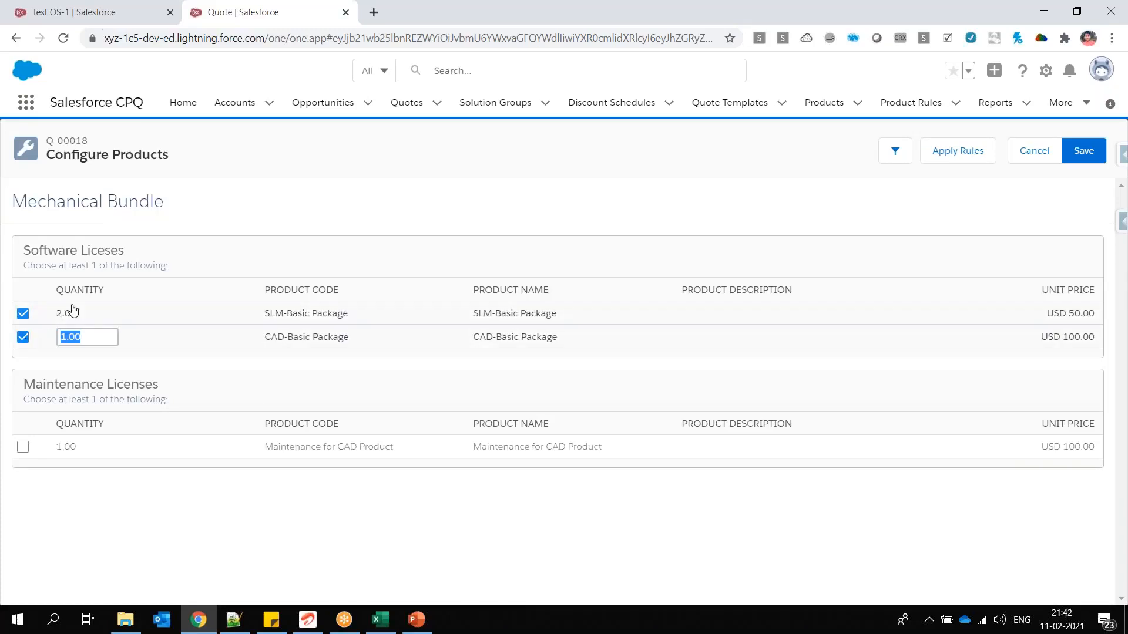
# Set the Test OS-1 exclusion constraint to Active, save it and return to the quote's bundle configuration.
pyautogui.click(109, 18)
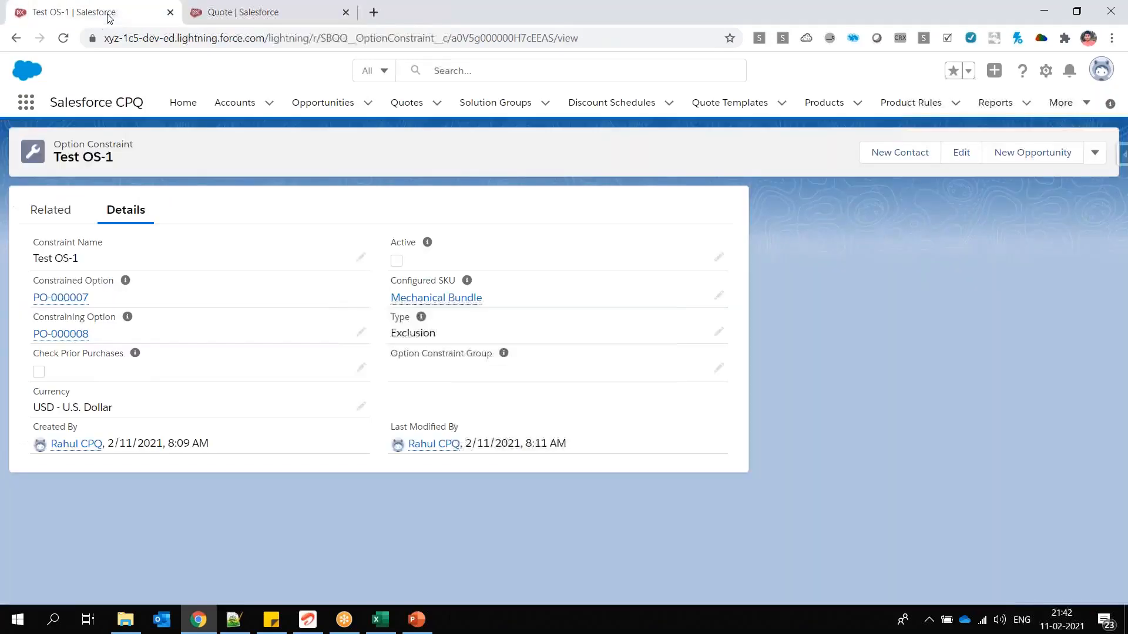
pyautogui.click(720, 260)
pyautogui.click(397, 268)
pyautogui.click(418, 552)
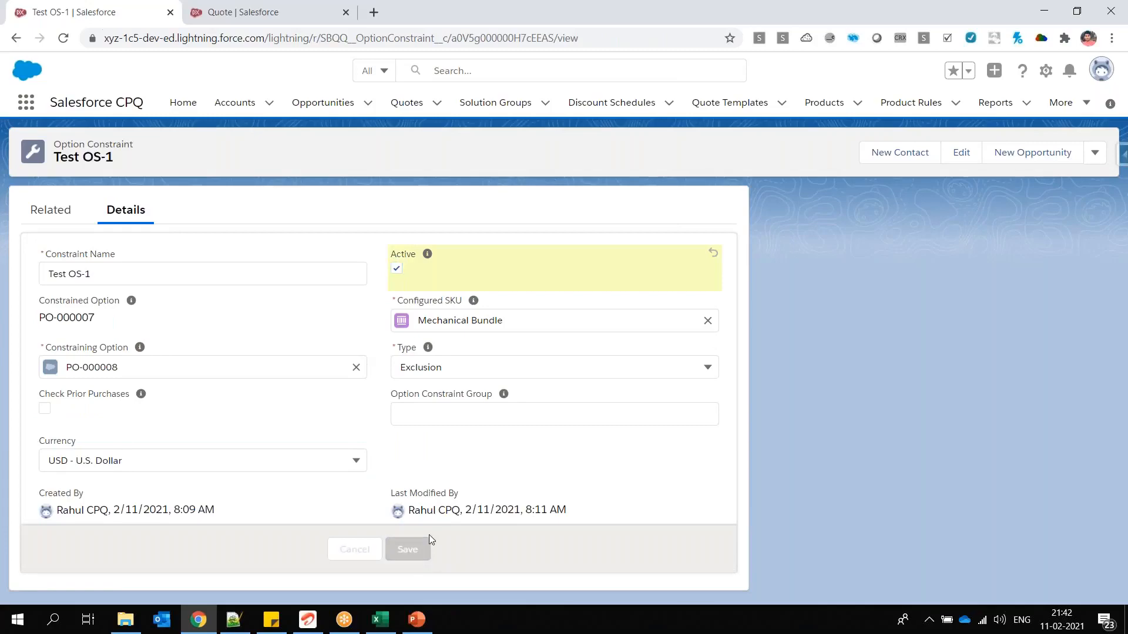
pyautogui.hotkey('ctrl', 'Tab')
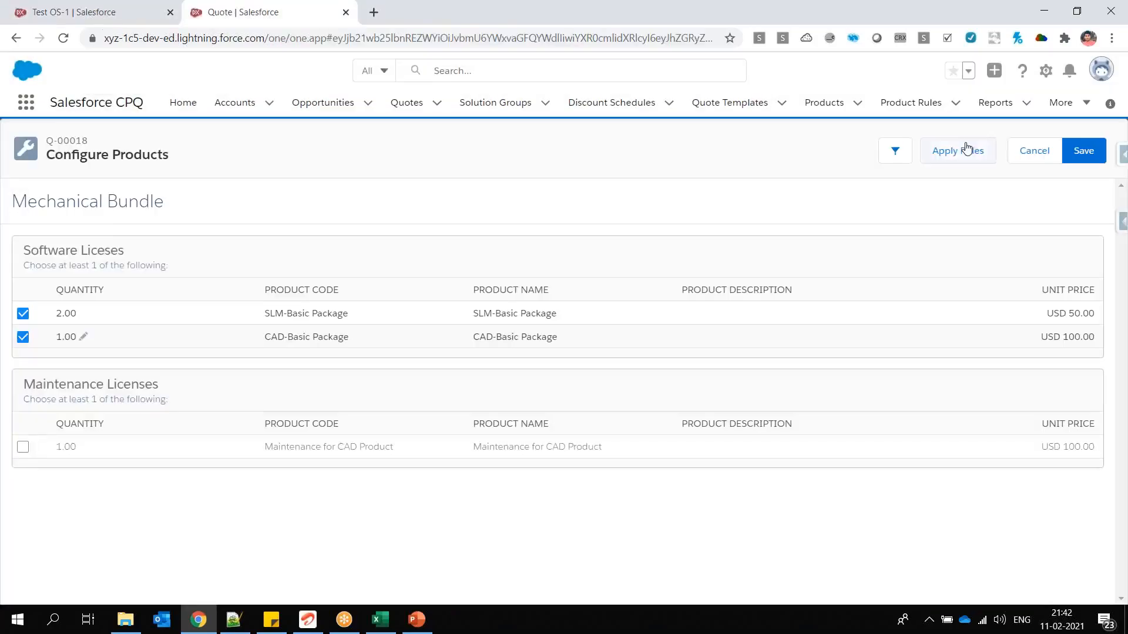
# Cancel the current configuration and reopen the Mechanical Bundle configuration from the product selection list.
pyautogui.click(1026, 156)
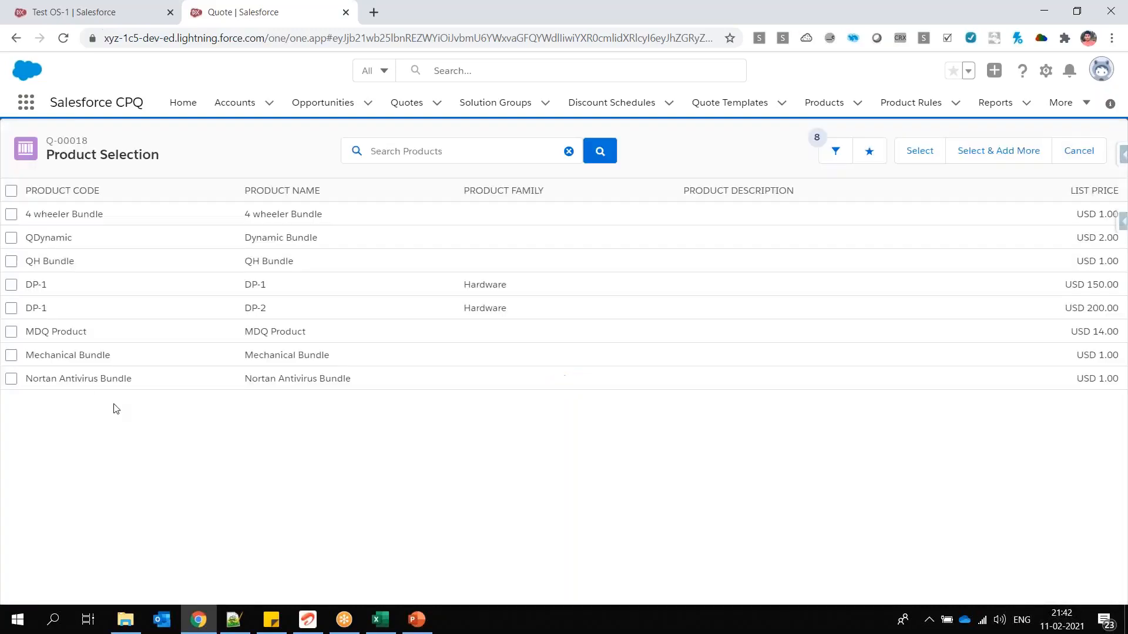
pyautogui.click(12, 354)
pyautogui.click(333, 378)
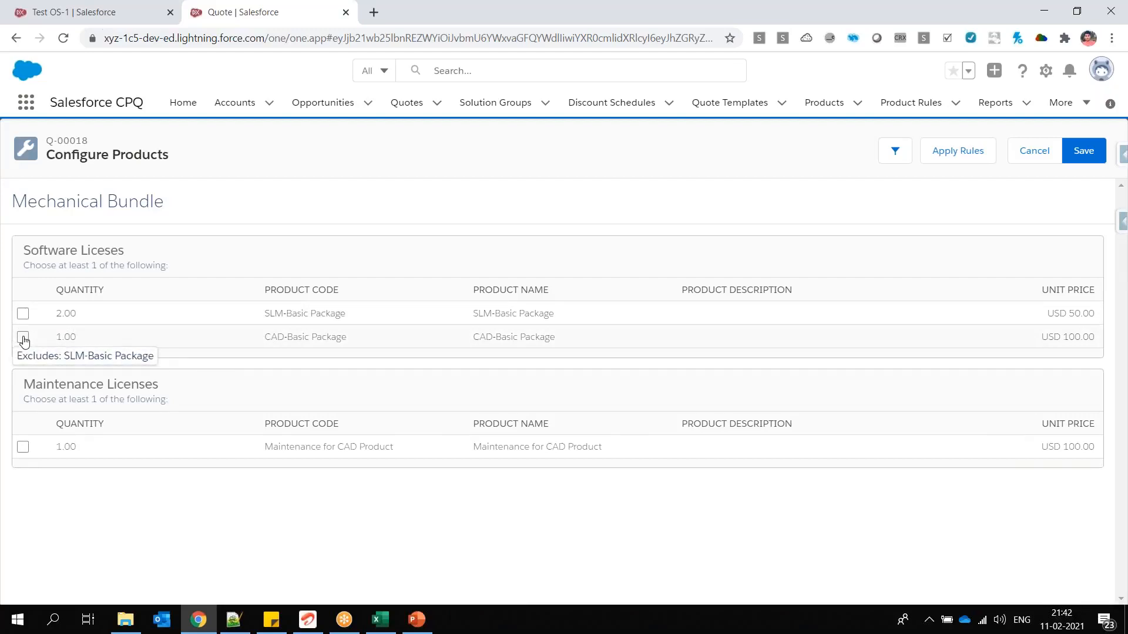
# Test the exclusion by selecting SLM-Basic Package, clearing it, and selecting CAD-Basic Package instead.
pyautogui.click(23, 315)
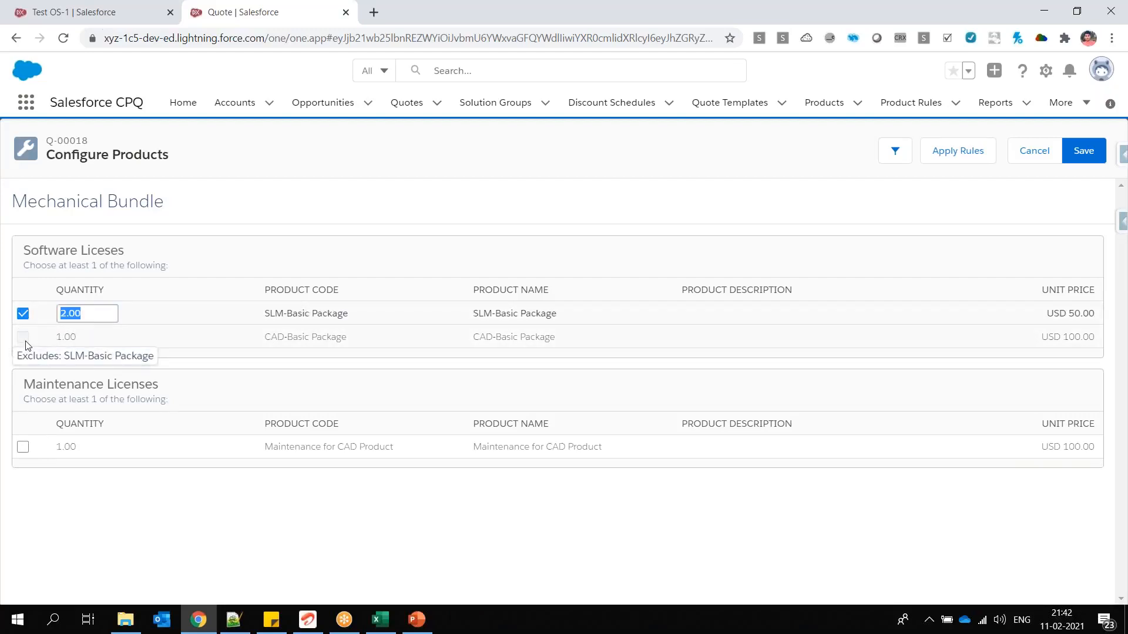
pyautogui.click(23, 314)
pyautogui.click(23, 338)
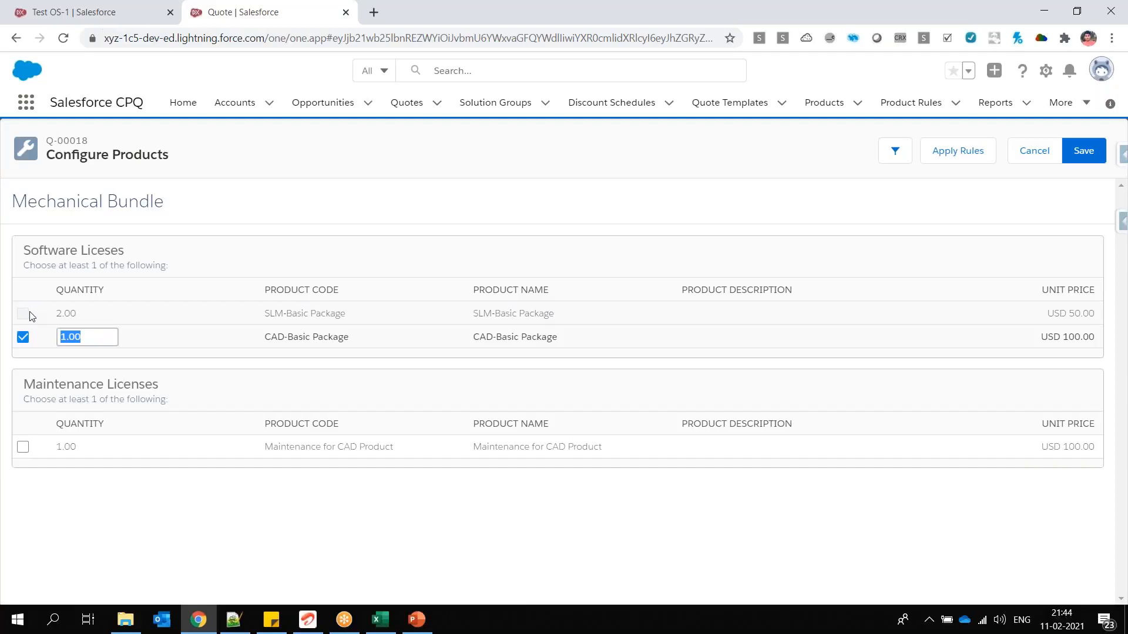
# Review the Test OS-1 constraint record, examining its constrained option and Option Constraint Group fields.
pyautogui.click(90, 13)
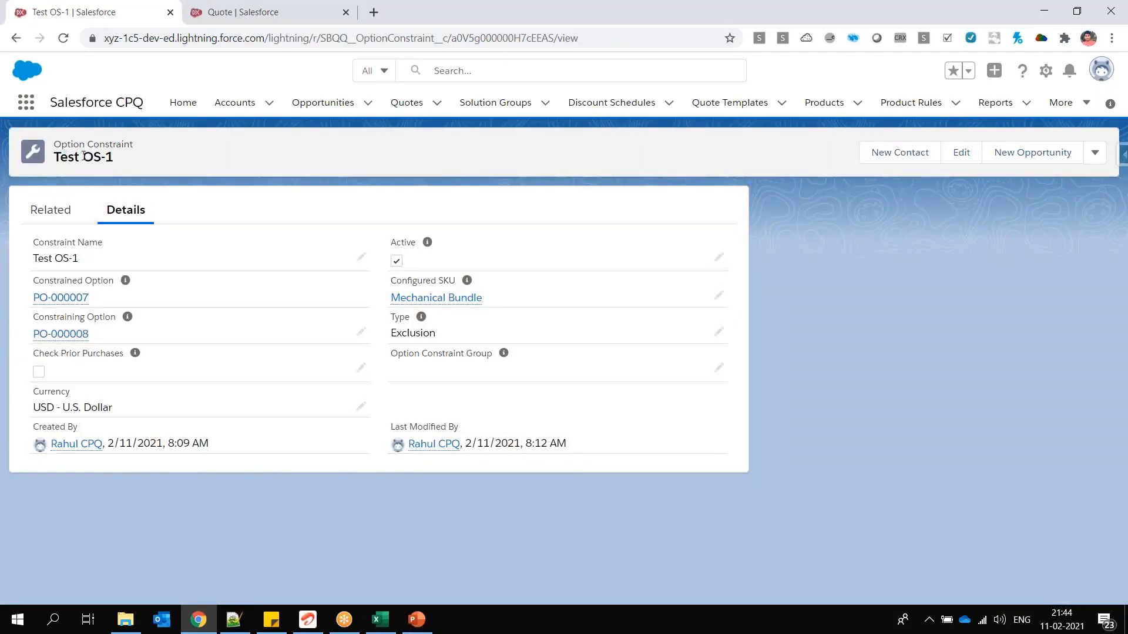
pyautogui.moveTo(75, 302)
pyautogui.moveTo(393, 351); pyautogui.dragTo(492, 351)
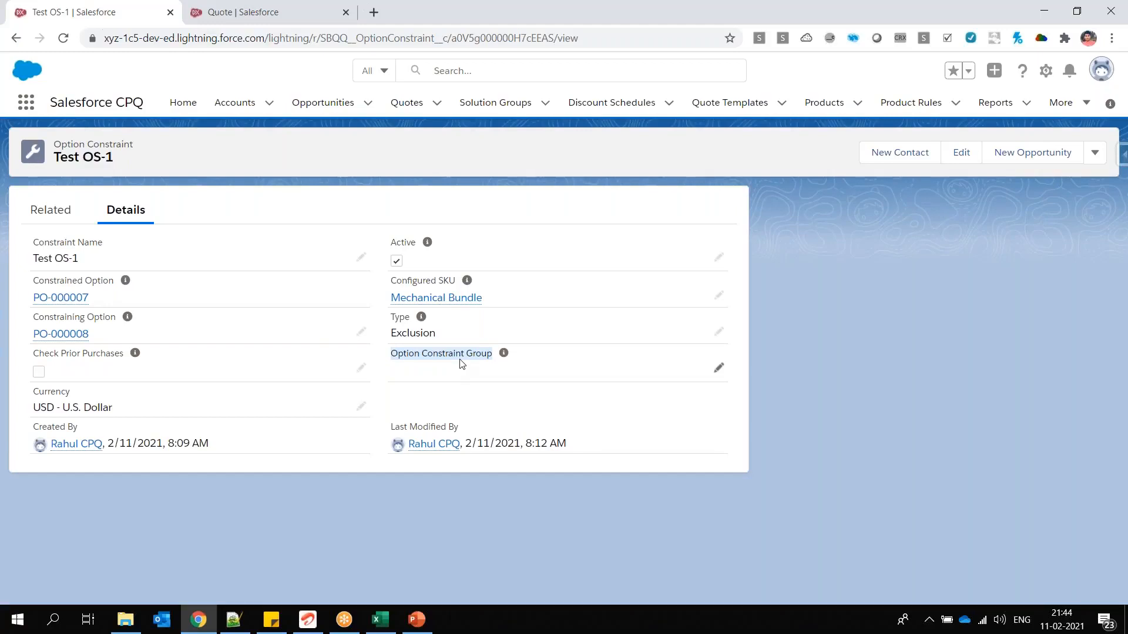
pyautogui.click(423, 370)
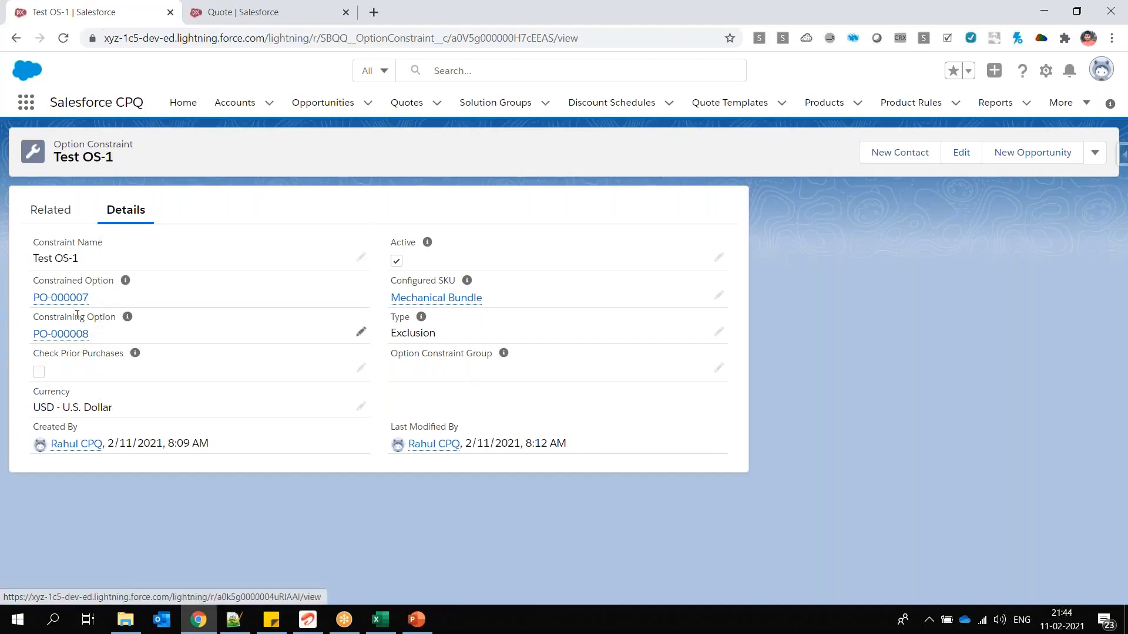
pyautogui.tripleClick(87, 142)
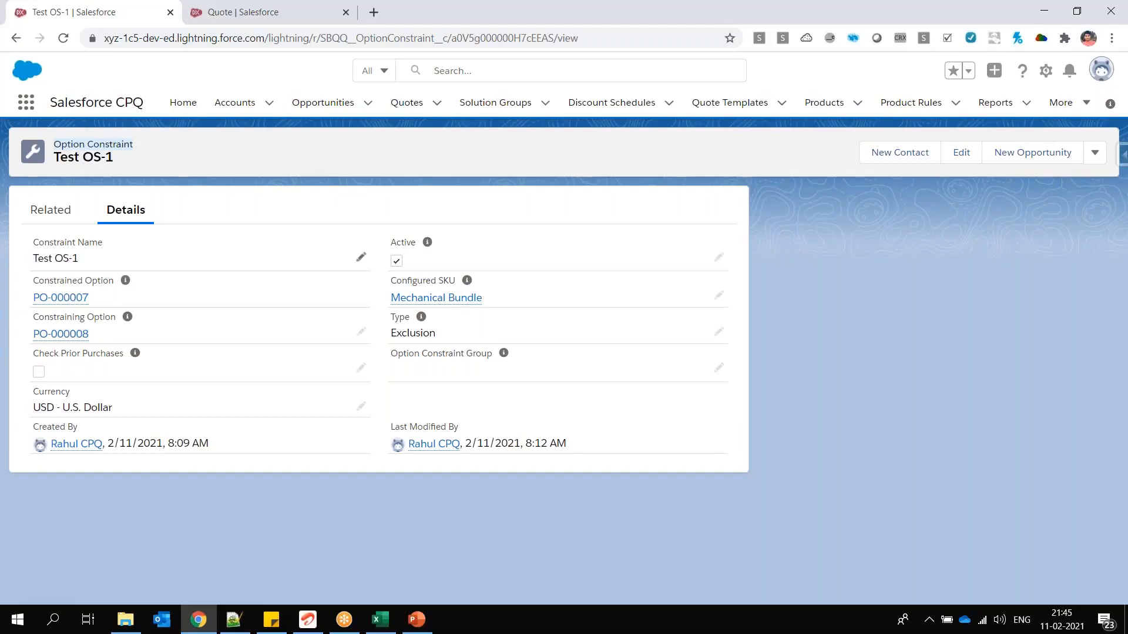
# Open the Mechanical Bundle product's related Option Constraints list and reopen Test OS-1 to review its constrained and constraining options.
pyautogui.click(442, 300)
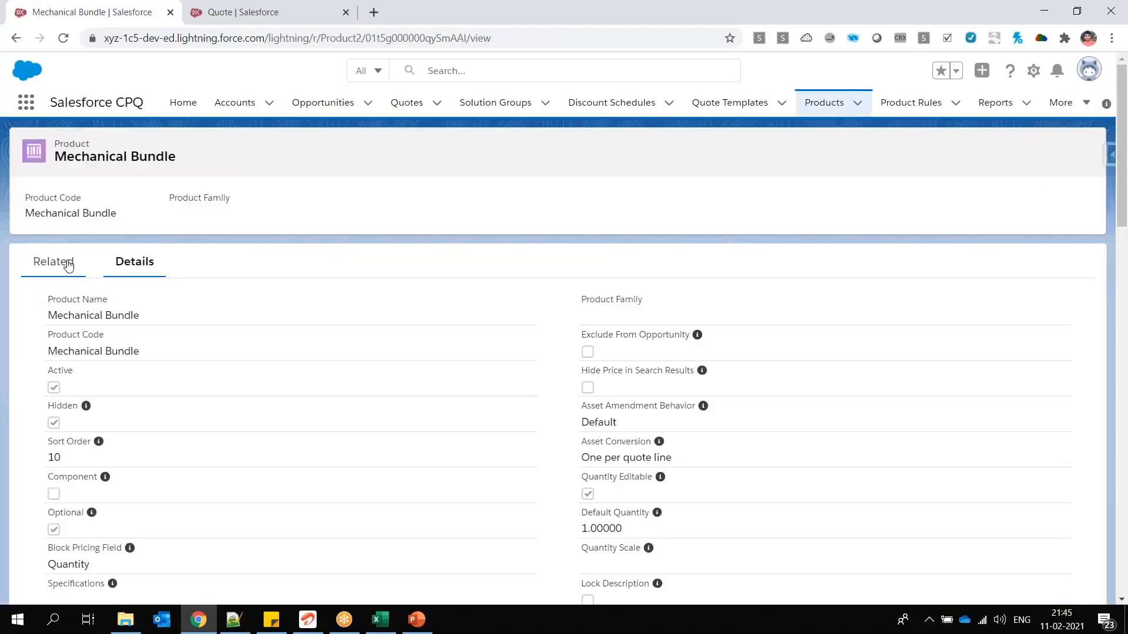
pyautogui.click(68, 266)
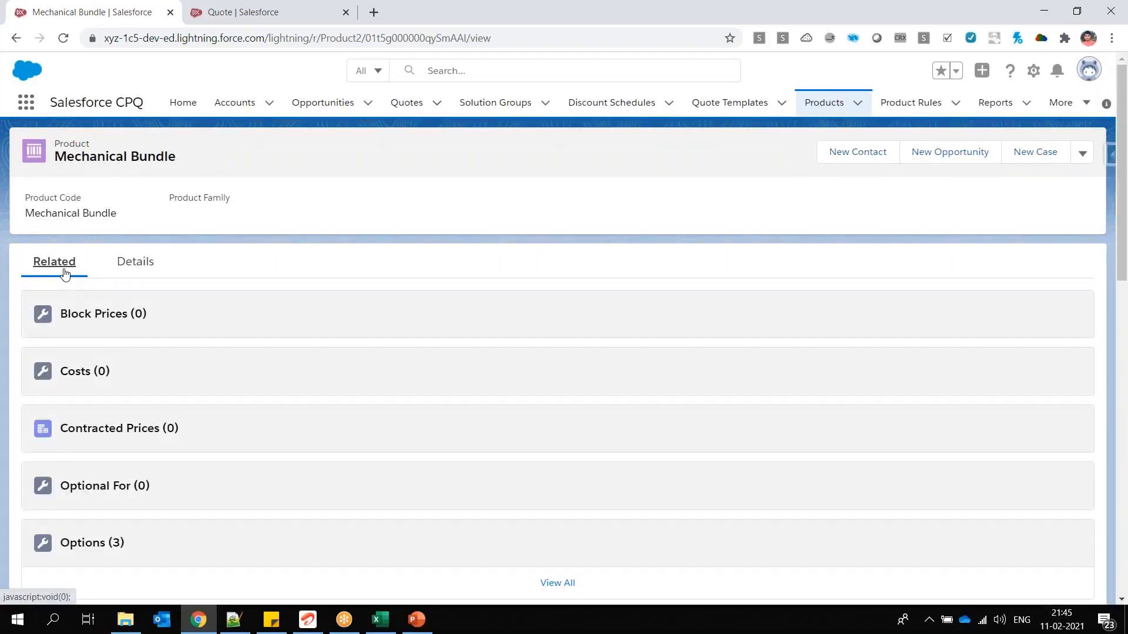
pyautogui.scroll(-3, 65, 275)
pyautogui.scroll(-5, 125, 327)
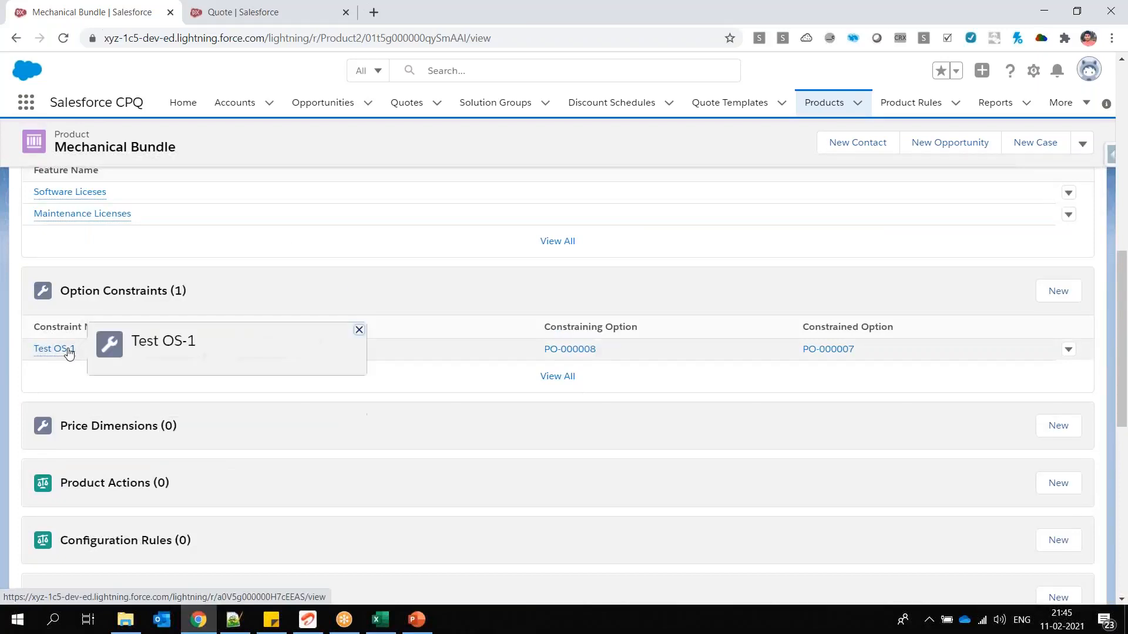
pyautogui.click(69, 349)
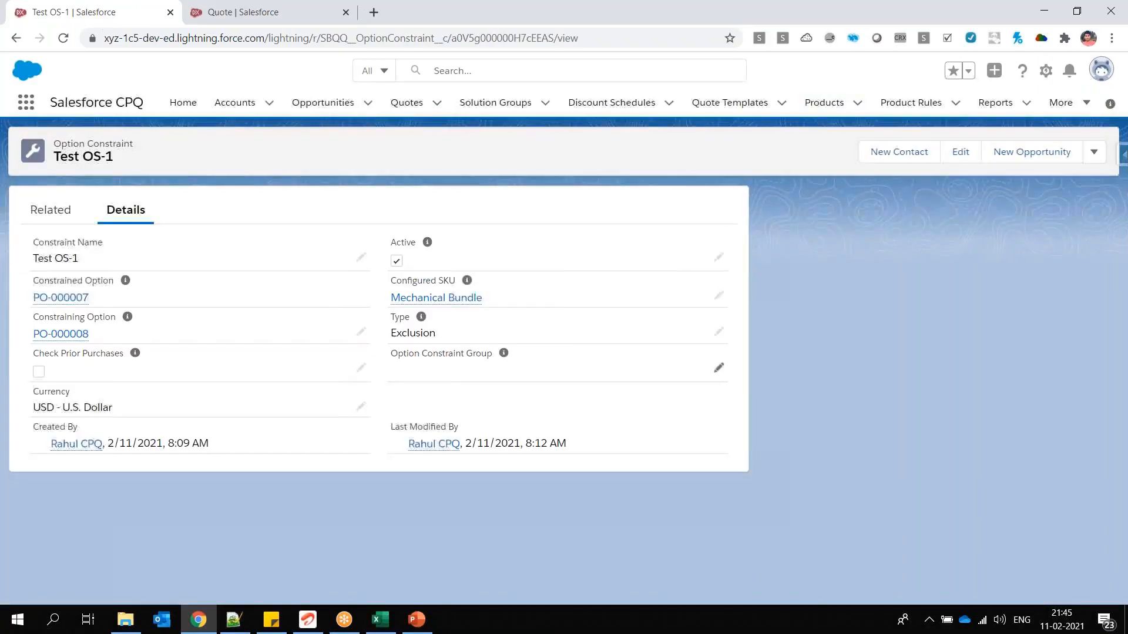
pyautogui.moveTo(62, 337)
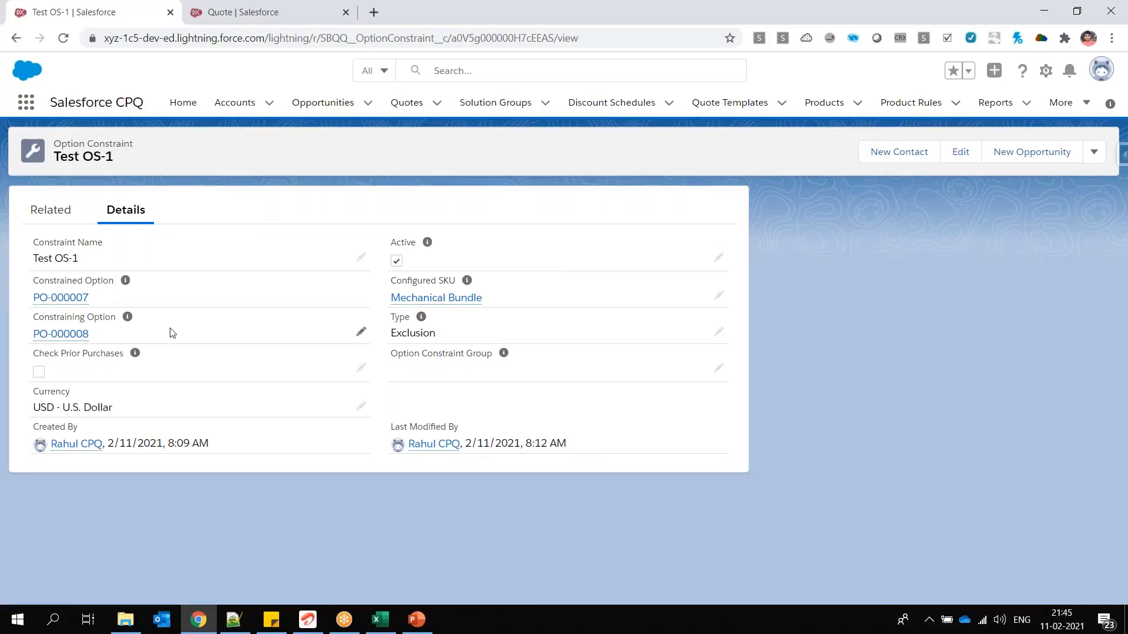
# Switch to the Excel workbook and enter p01 in cell A62 of Sheet2, below the PO1 and PO2 rows.
pyautogui.click(379, 621)
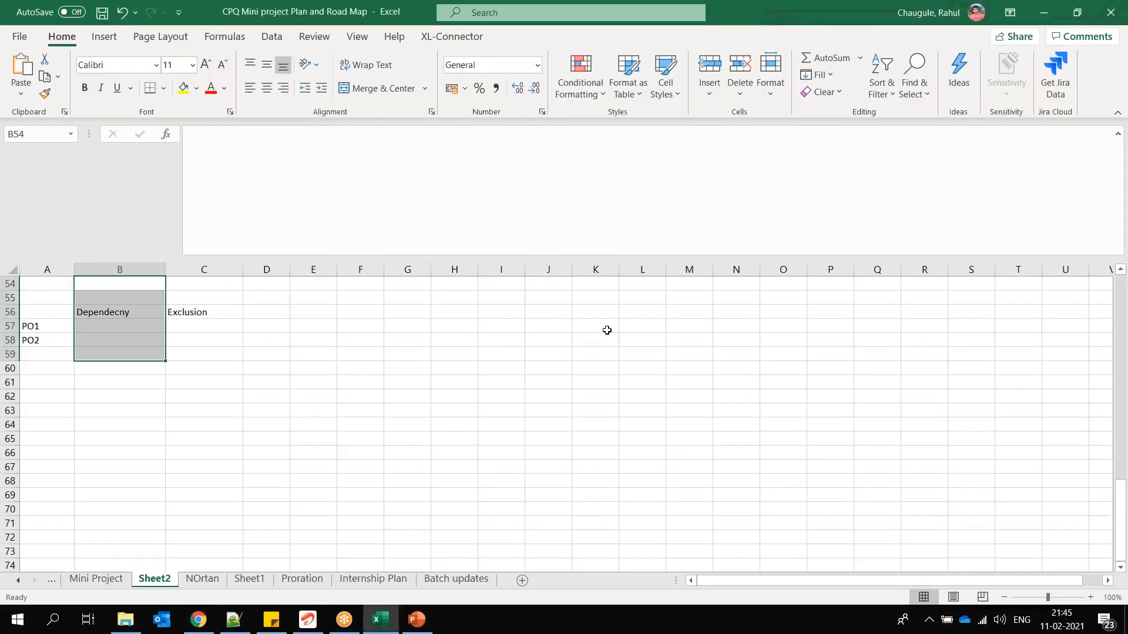
pyautogui.click(51, 332)
pyautogui.moveTo(50, 331); pyautogui.dragTo(175, 339)
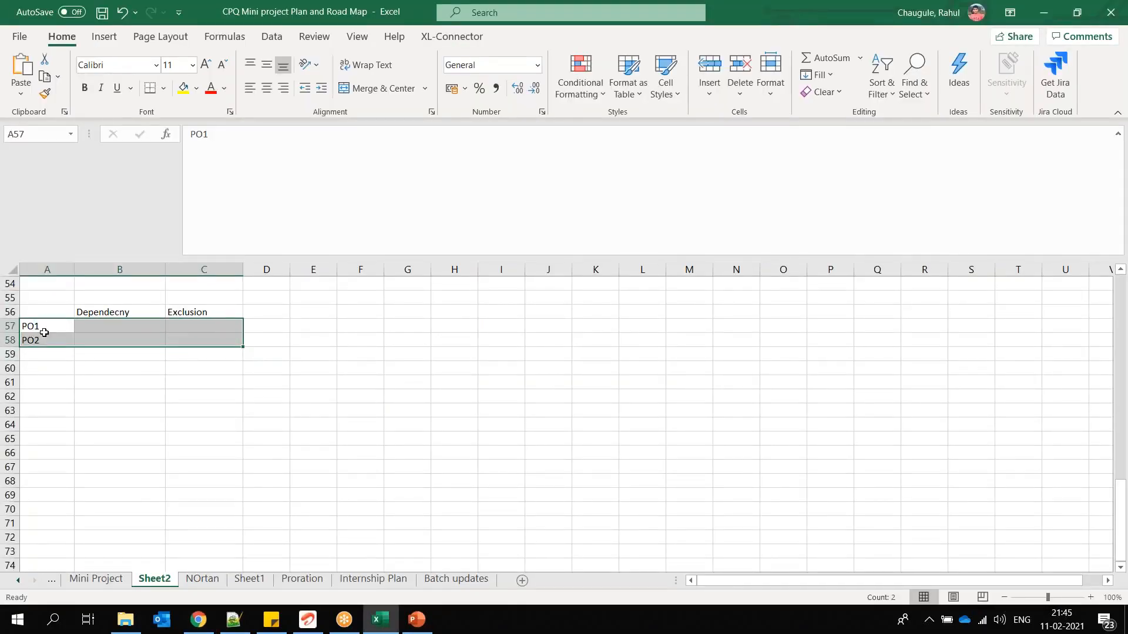
pyautogui.click(51, 438)
pyautogui.click(64, 399)
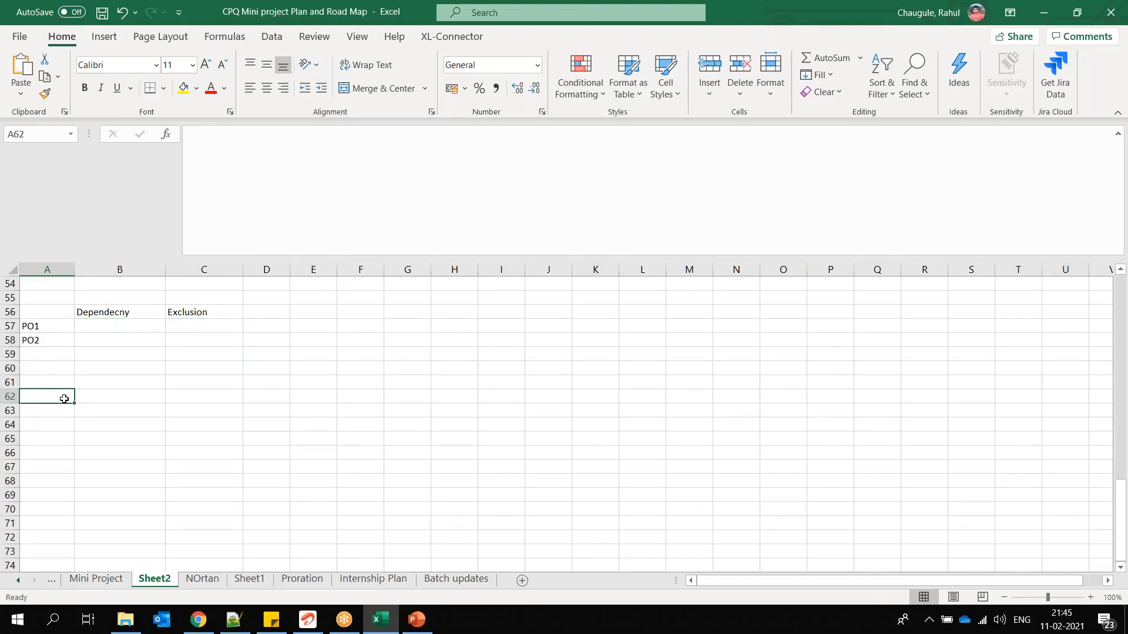
pyautogui.write('p1')
pyautogui.click(64, 436)
pyautogui.click(30, 396)
pyautogui.press('F2')
pyautogui.write('01')
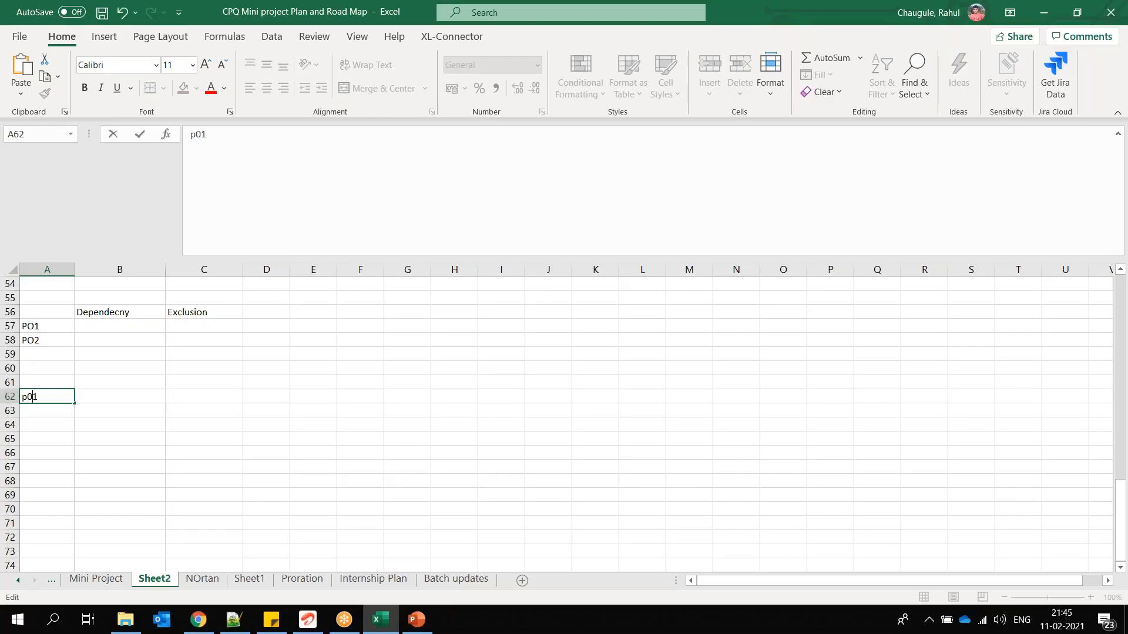
# Fill the p01 series down column A to p54 in row 115 and edit that last entry to p540.
pyautogui.click(43, 408)
pyautogui.click(55, 392)
pyautogui.moveTo(74, 403); pyautogui.dragTo(74, 537)
pyautogui.click(44, 536)
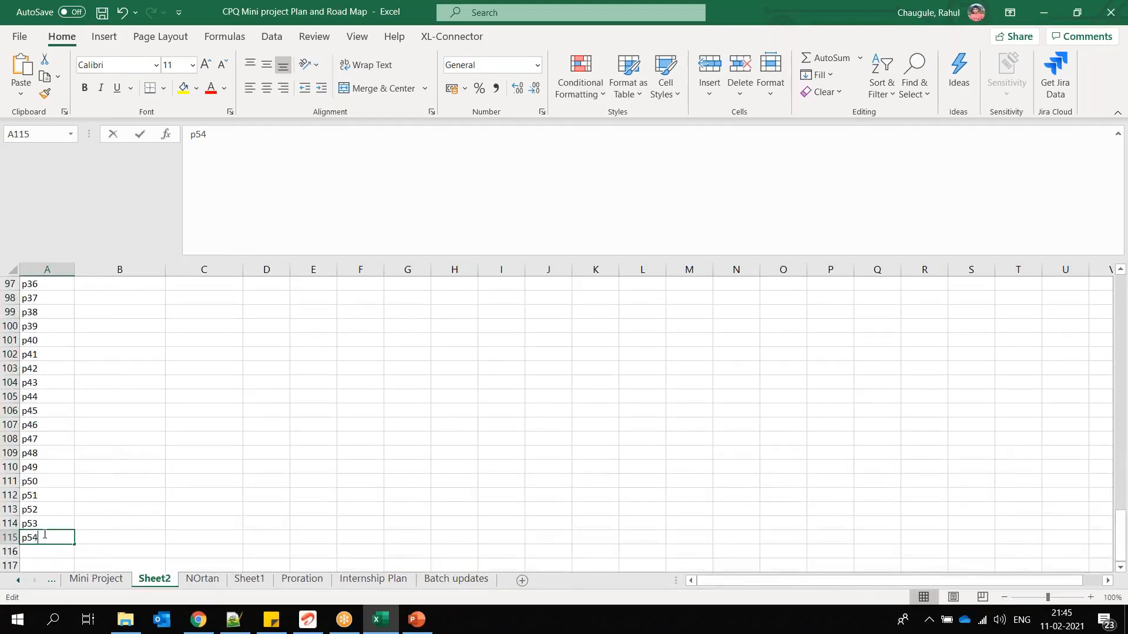
pyautogui.doubleClick(45, 535)
pyautogui.write('0')
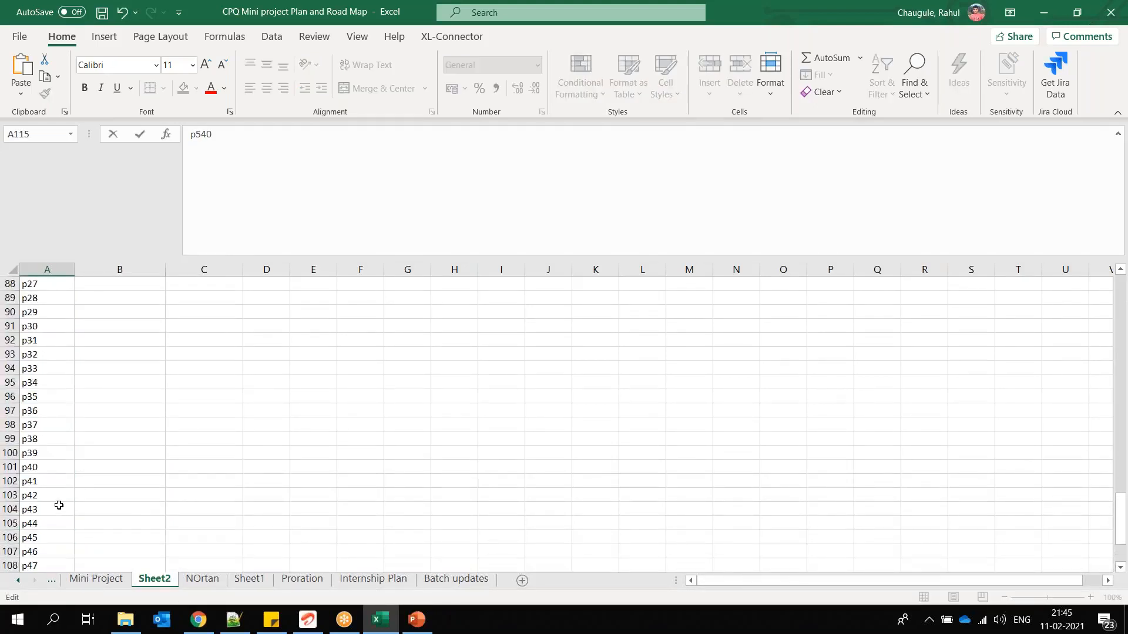
# Compare p01 with several other entries in the column A list and highlight the range p01 to p24.
pyautogui.scroll(6, 65, 478)
pyautogui.scroll(6, 65, 479)
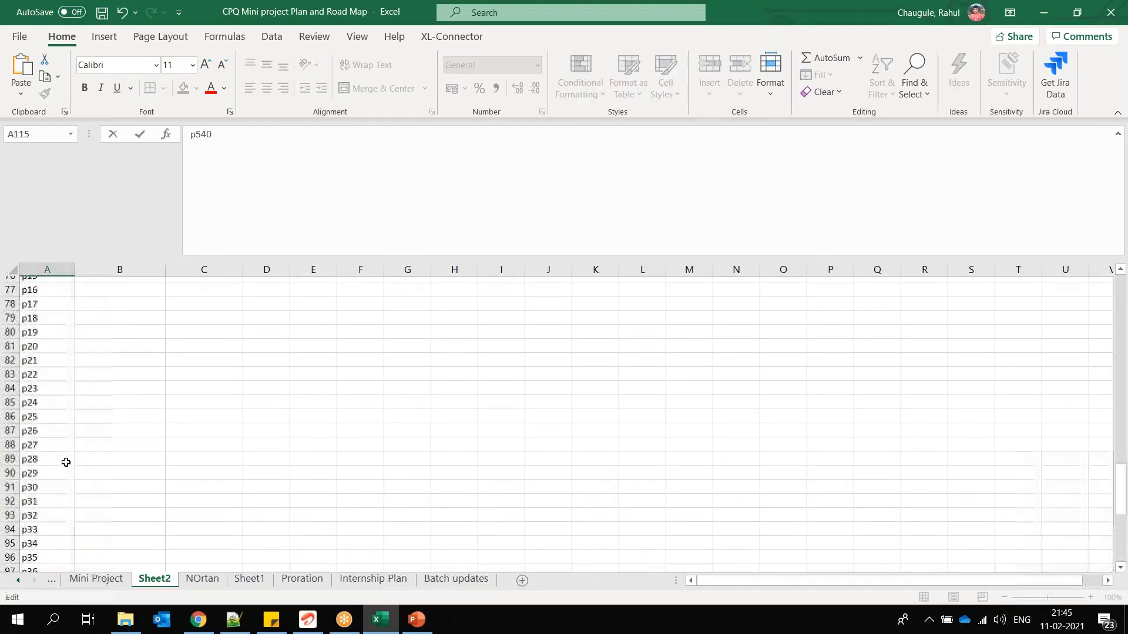
pyautogui.scroll(1, 67, 446)
pyautogui.click(47, 344)
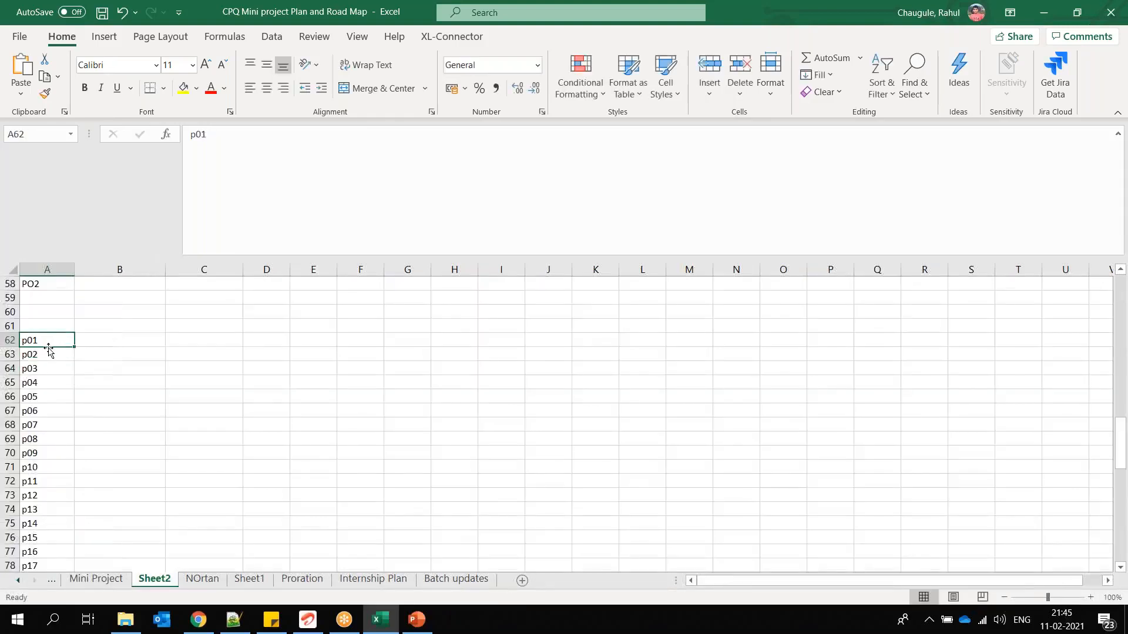
pyautogui.click(56, 468)
pyautogui.click(51, 343)
pyautogui.click(61, 498)
pyautogui.click(60, 344)
pyautogui.click(54, 539)
pyautogui.click(51, 343)
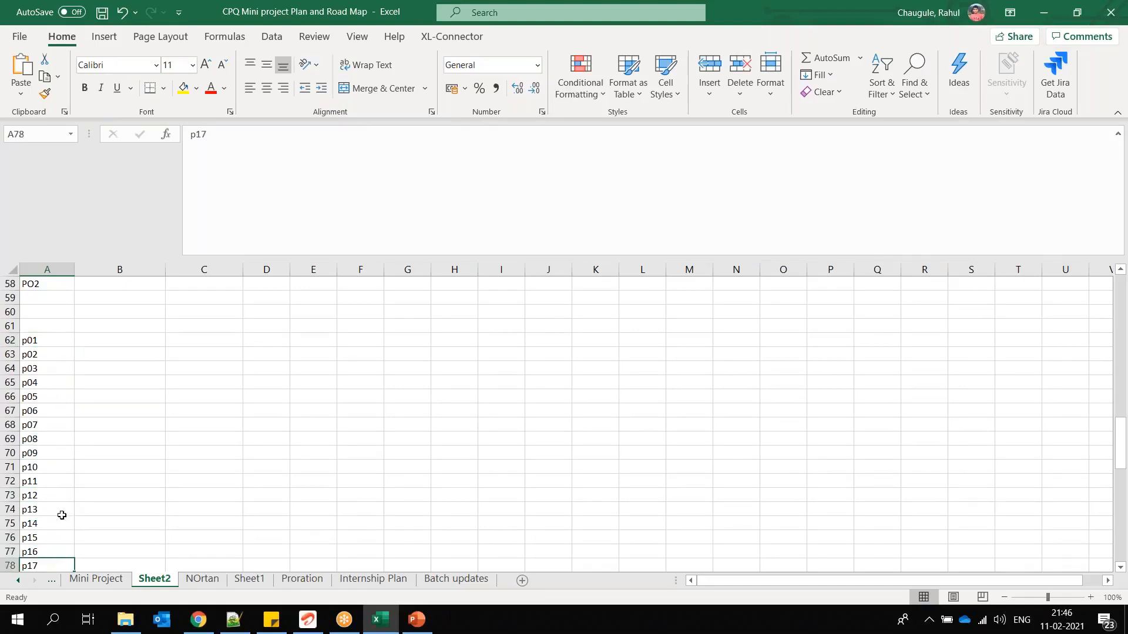
pyautogui.moveTo(41, 338); pyautogui.dragTo(35, 555)
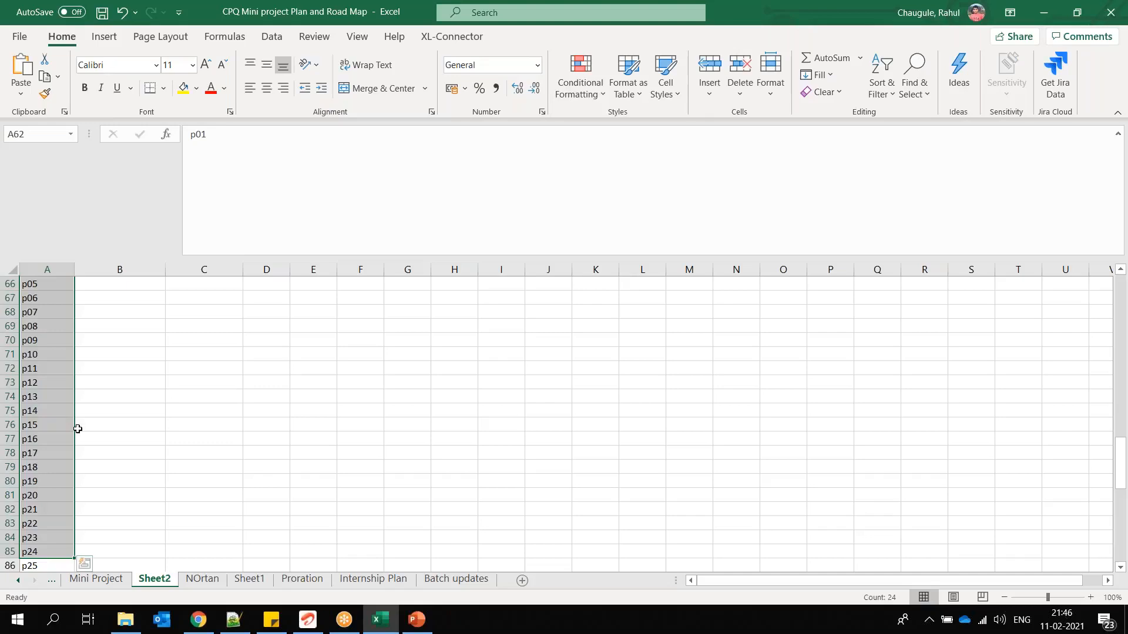
# Switch to the PowerPoint Option Constraint slide and review Multiple combination, Product Rule and the two constraint types.
pyautogui.click(412, 625)
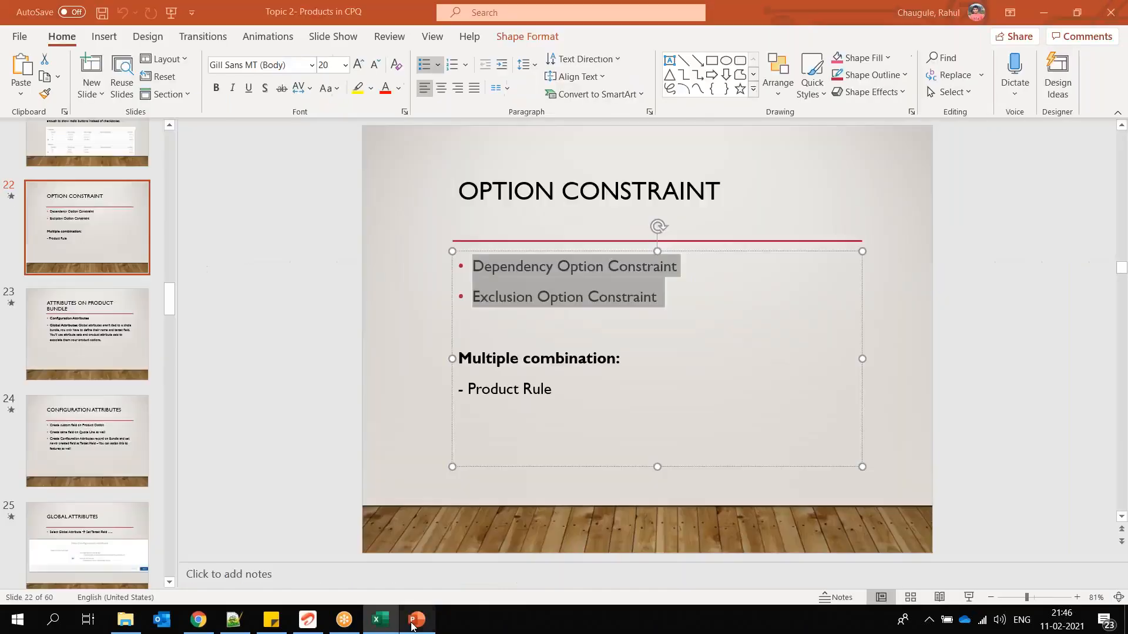
pyautogui.moveTo(559, 388); pyautogui.dragTo(467, 359)
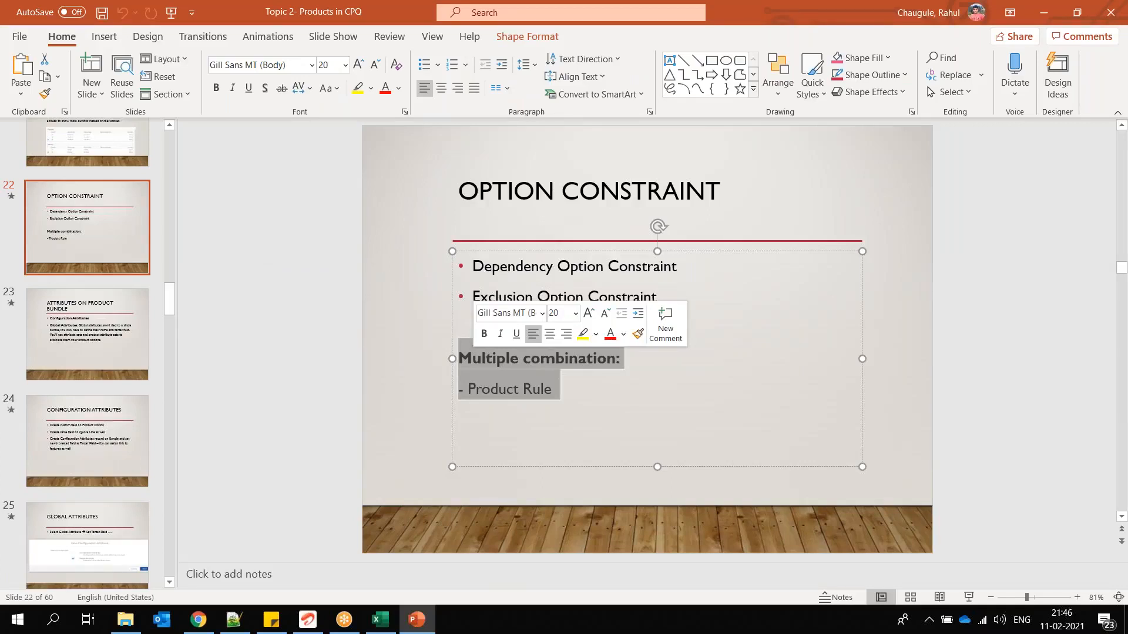
pyautogui.moveTo(558, 389); pyautogui.dragTo(485, 373)
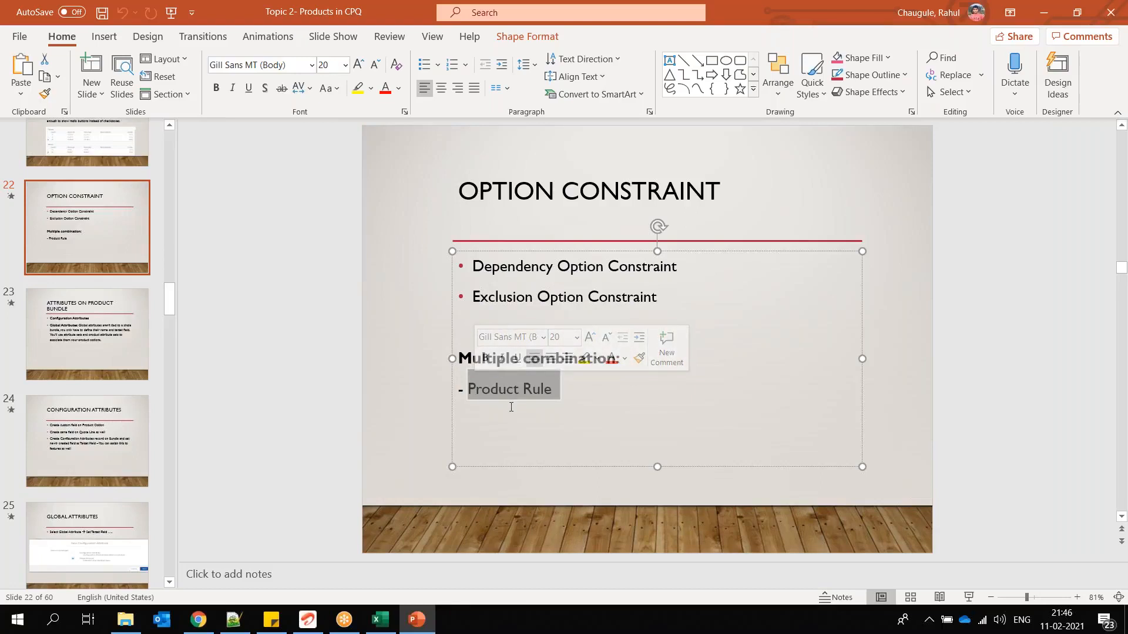
pyautogui.moveTo(670, 306); pyautogui.dragTo(470, 266)
# Return to the Test OS-1 record in Chrome and examine the Check Prior Purchases field.
pyautogui.click(200, 621)
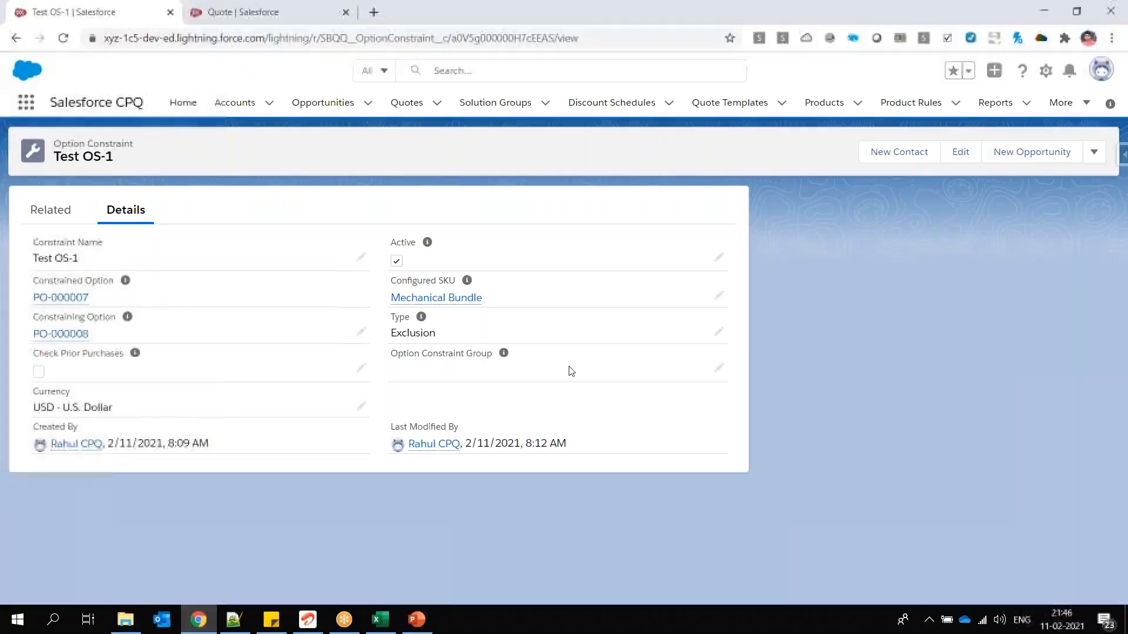
pyautogui.moveTo(33, 353); pyautogui.dragTo(118, 357)
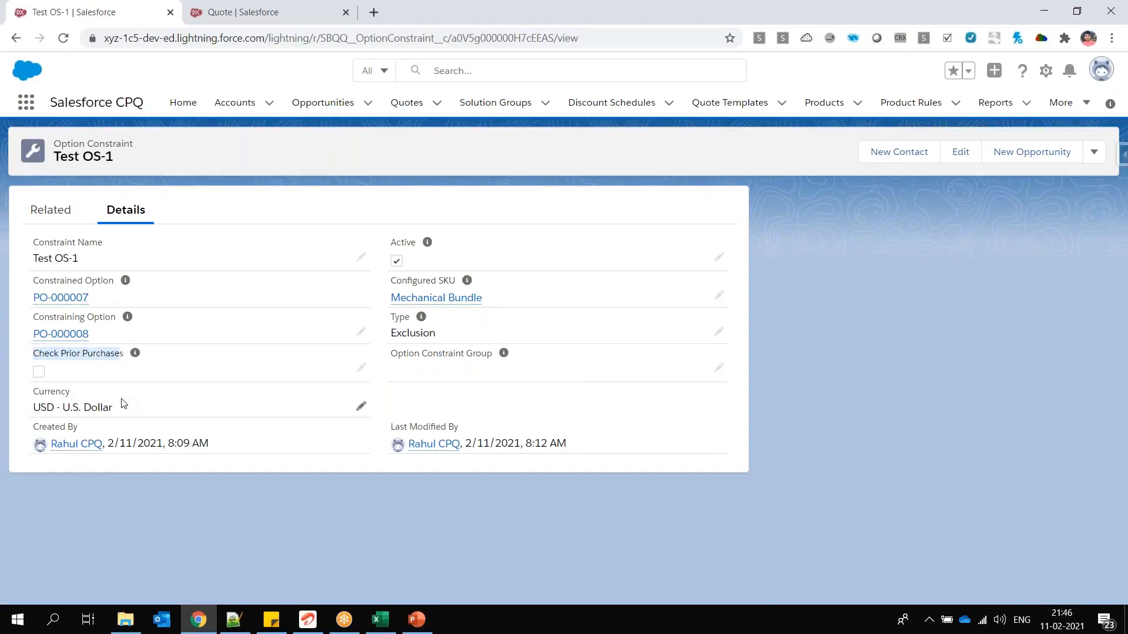
# Switch back to the Excel workbook and clear the entries p01 to p24 in A62:A85.
pyautogui.click(376, 628)
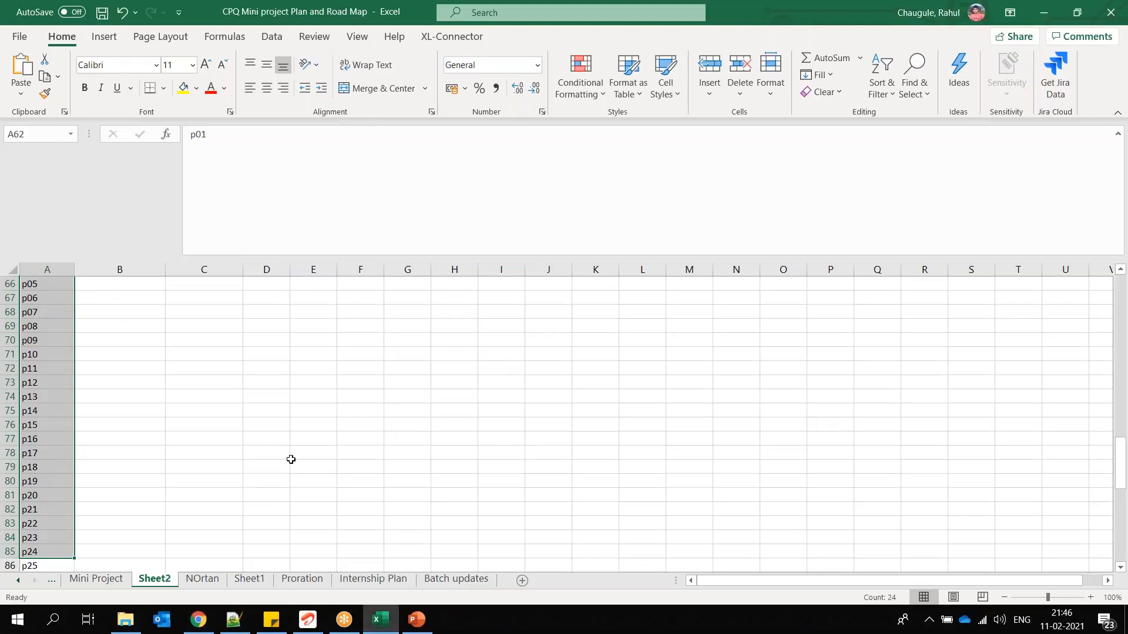
pyautogui.press('Delete')
pyautogui.scroll(4, 291, 460)
# Enter New Quote in cell A63 and P1 in cell B63 beside it.
pyautogui.click(57, 414)
pyautogui.click(56, 434)
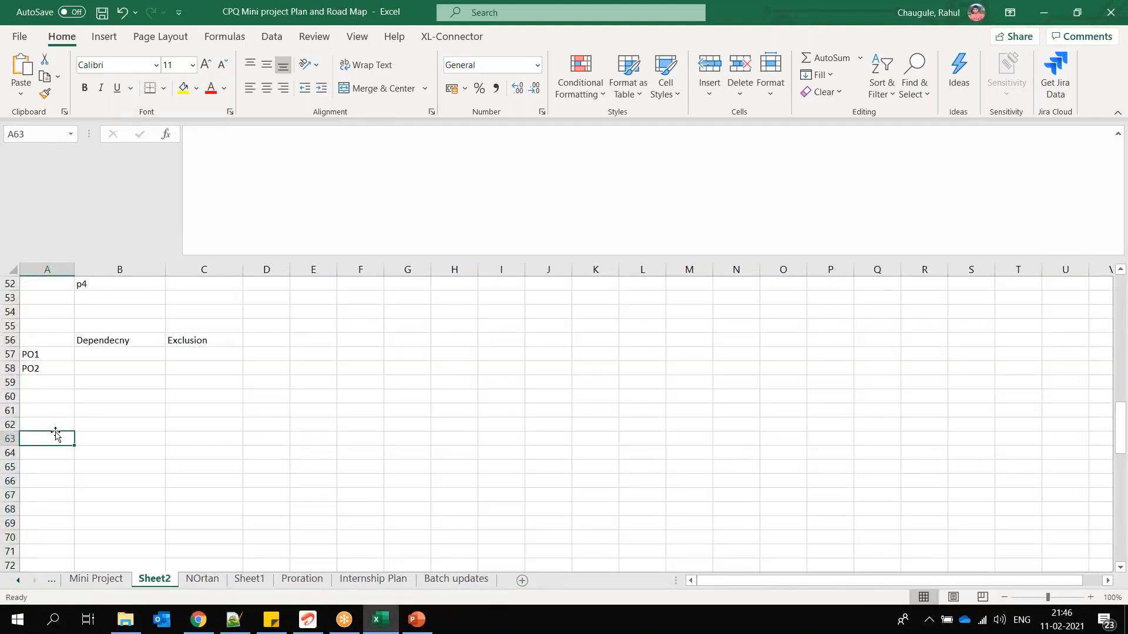
pyautogui.write('New Quote')
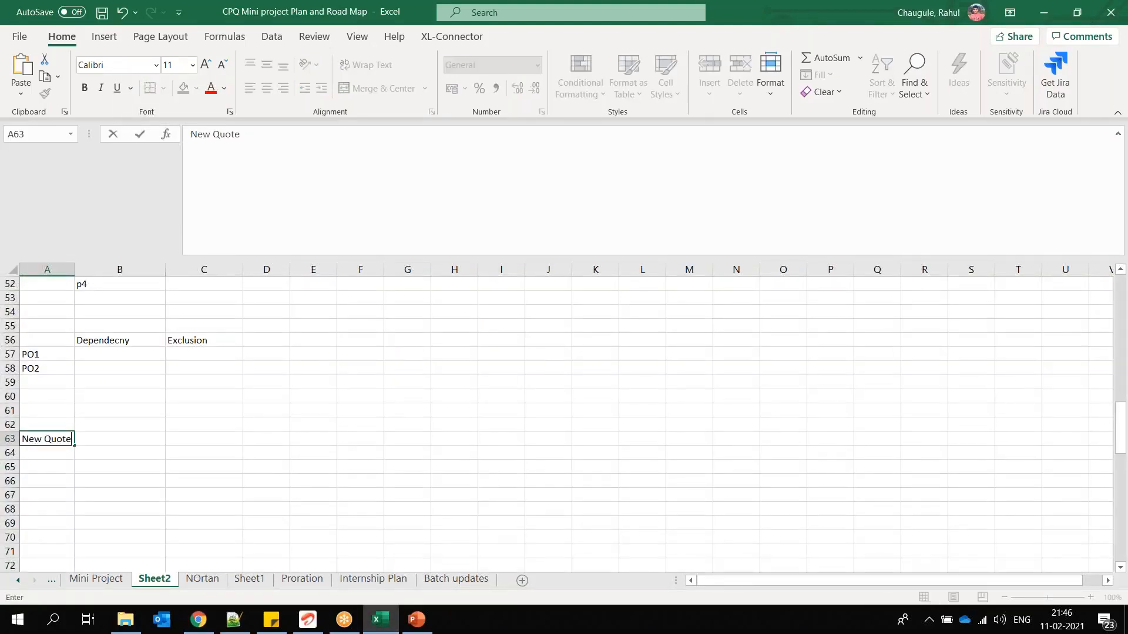
pyautogui.click(99, 441)
pyautogui.write('P1')
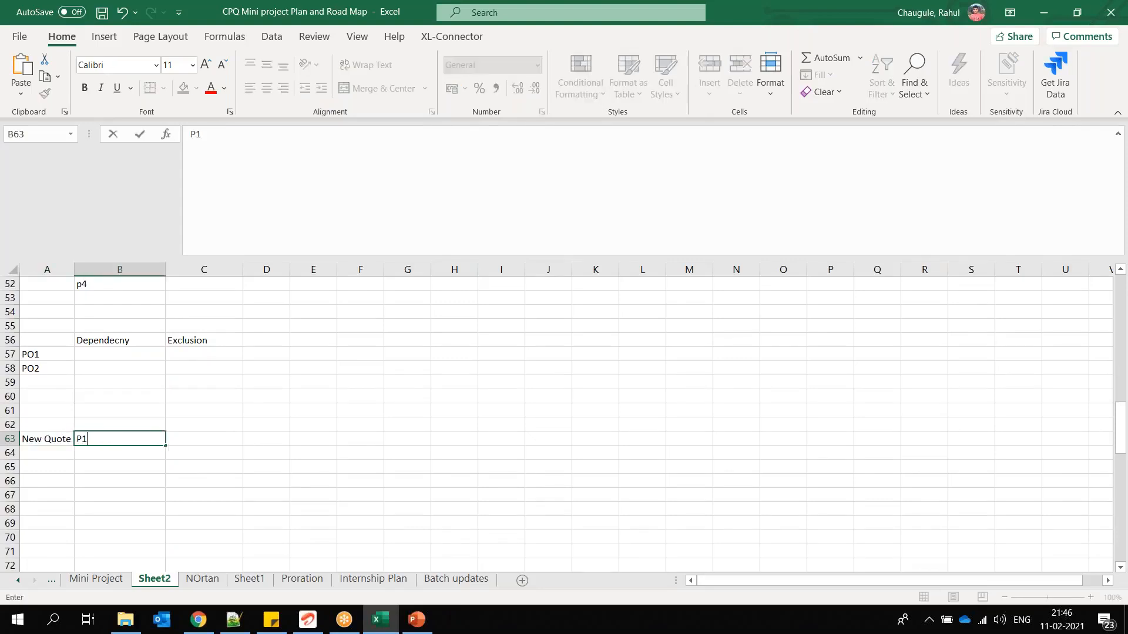
pyautogui.click(114, 456)
pyautogui.moveTo(112, 442); pyautogui.dragTo(261, 441)
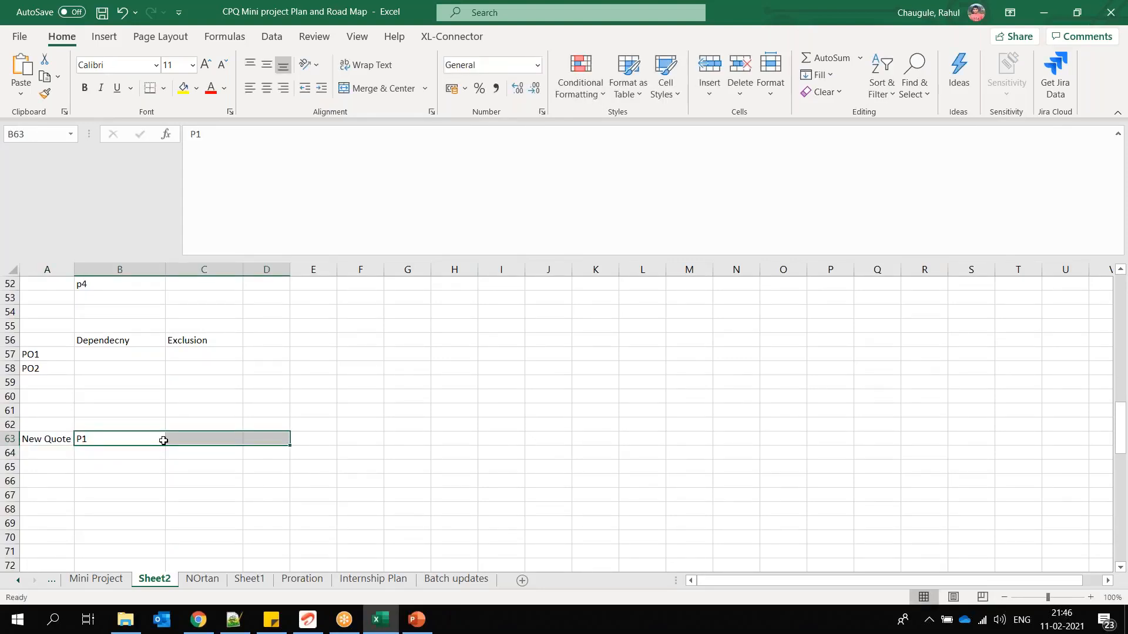
# Enter Amendment in cell A65 and auto-fit the width of column A.
pyautogui.click(51, 466)
pyautogui.write('Amendment')
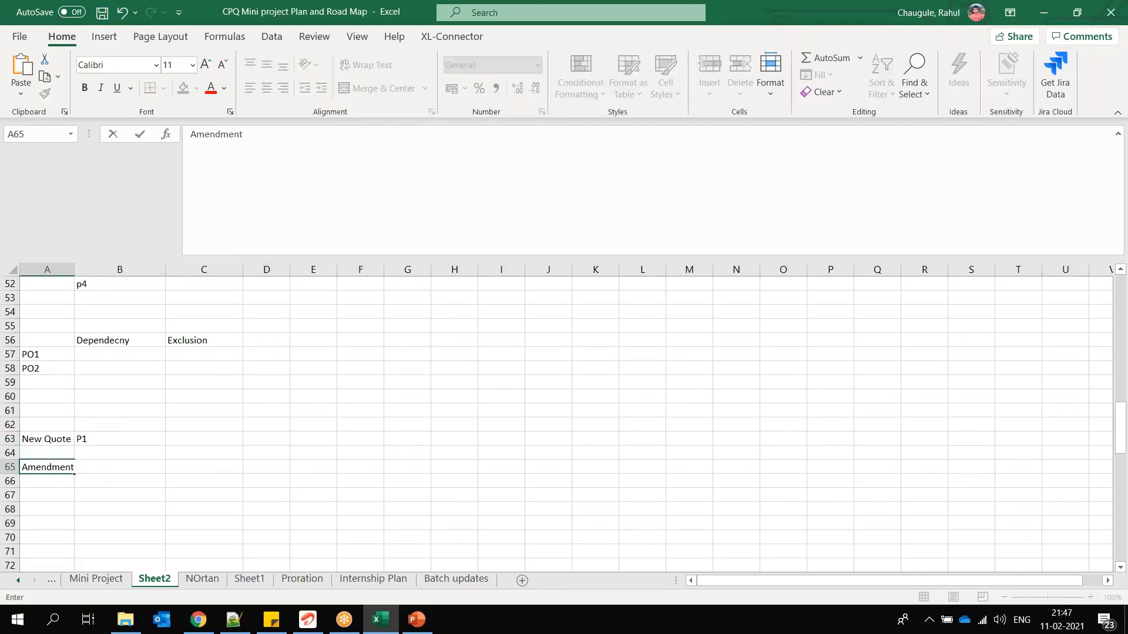
pyautogui.click(100, 498)
pyautogui.doubleClick(73, 264)
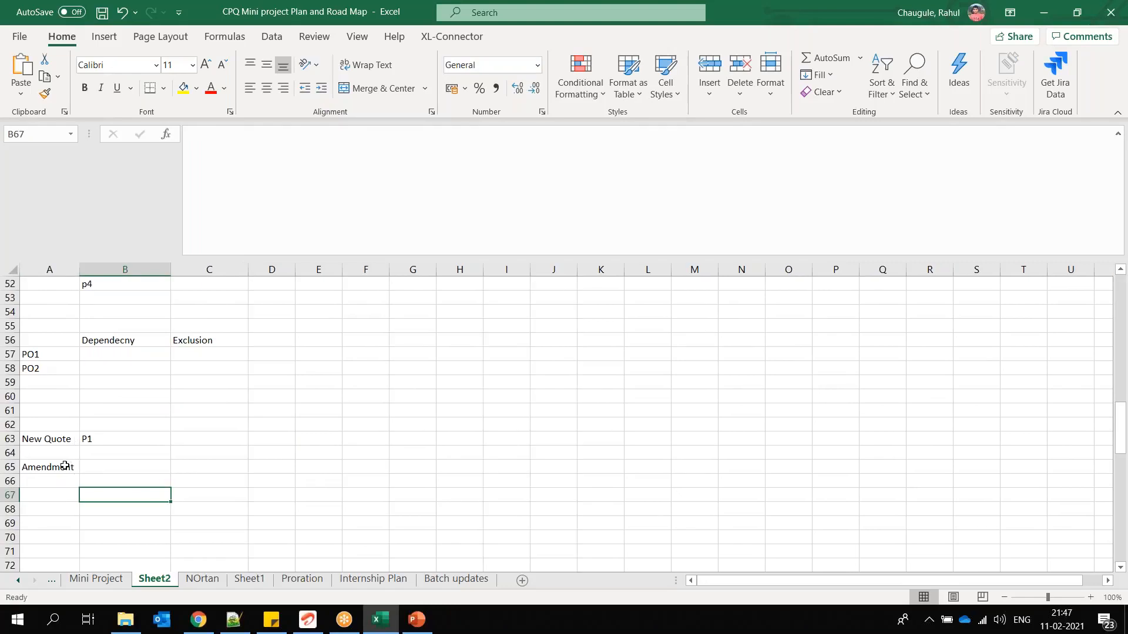
# Enter P2 in cell B65 beside the Amendment label.
pyautogui.click(66, 464)
pyautogui.click(109, 468)
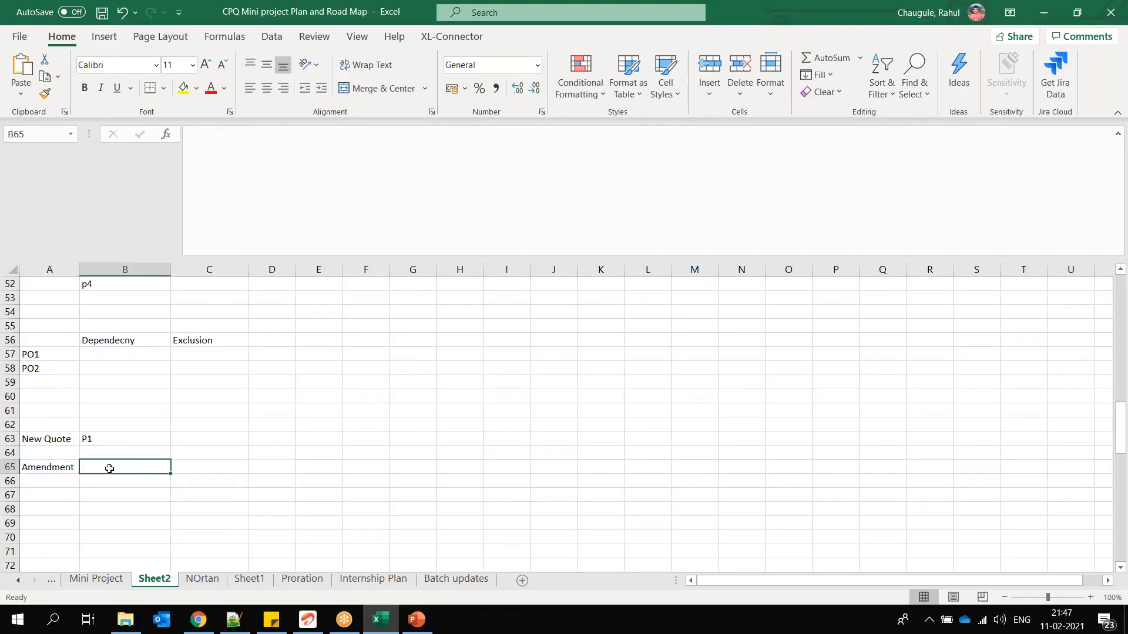
pyautogui.write('P2')
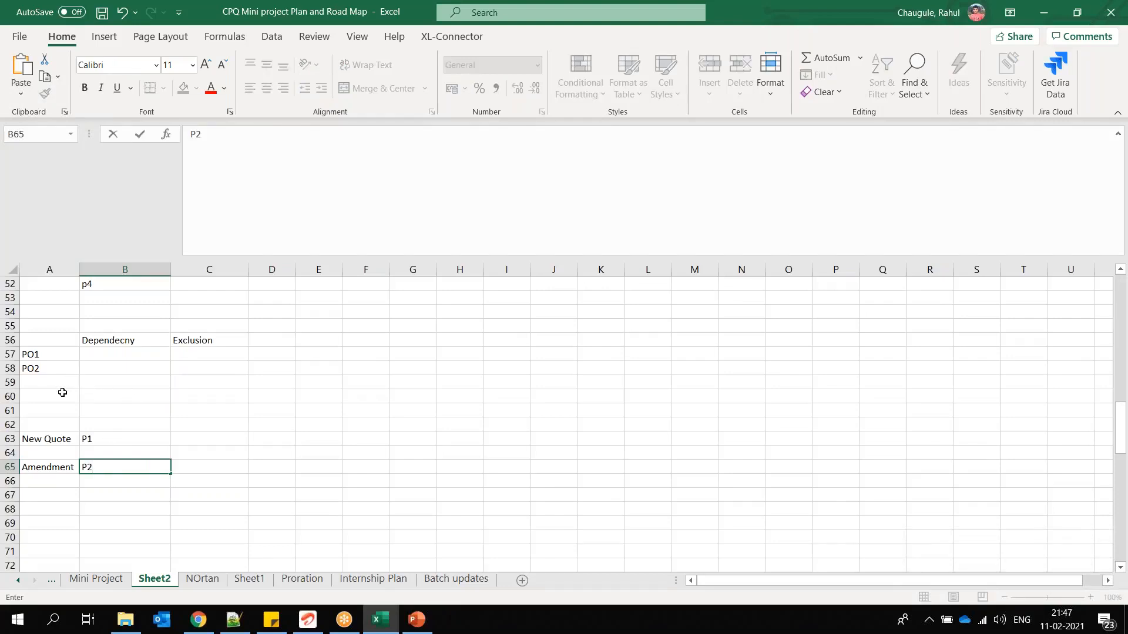
# Compare the PO1 and PO2 entries with the New Quote row's P1 and the Amendment row's P2.
pyautogui.moveTo(46, 354); pyautogui.dragTo(47, 369)
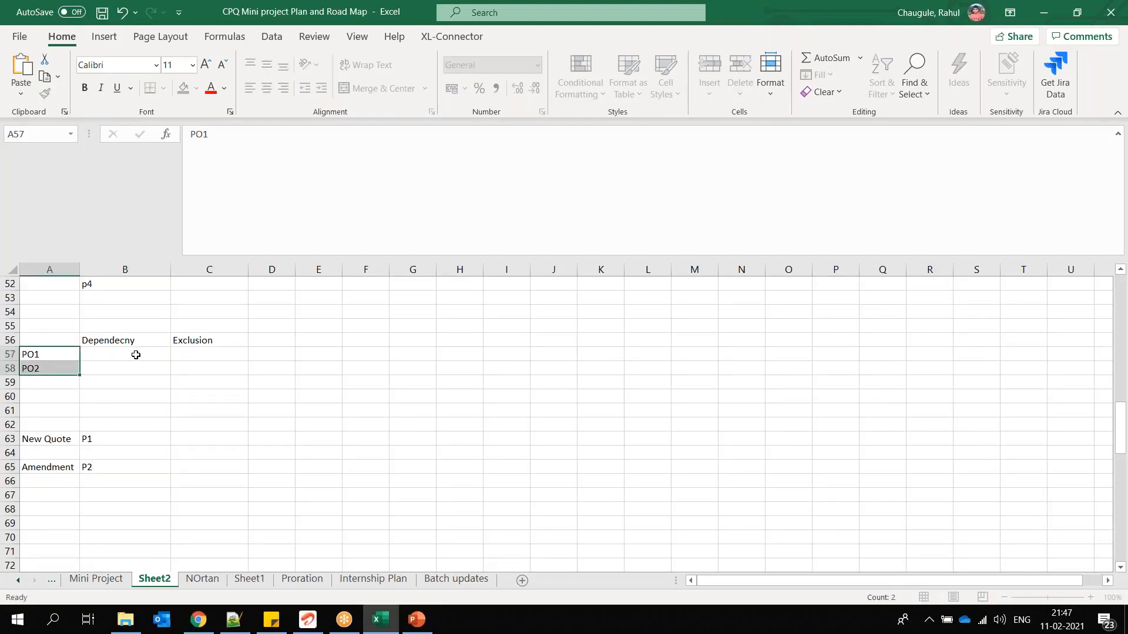
pyautogui.click(97, 440)
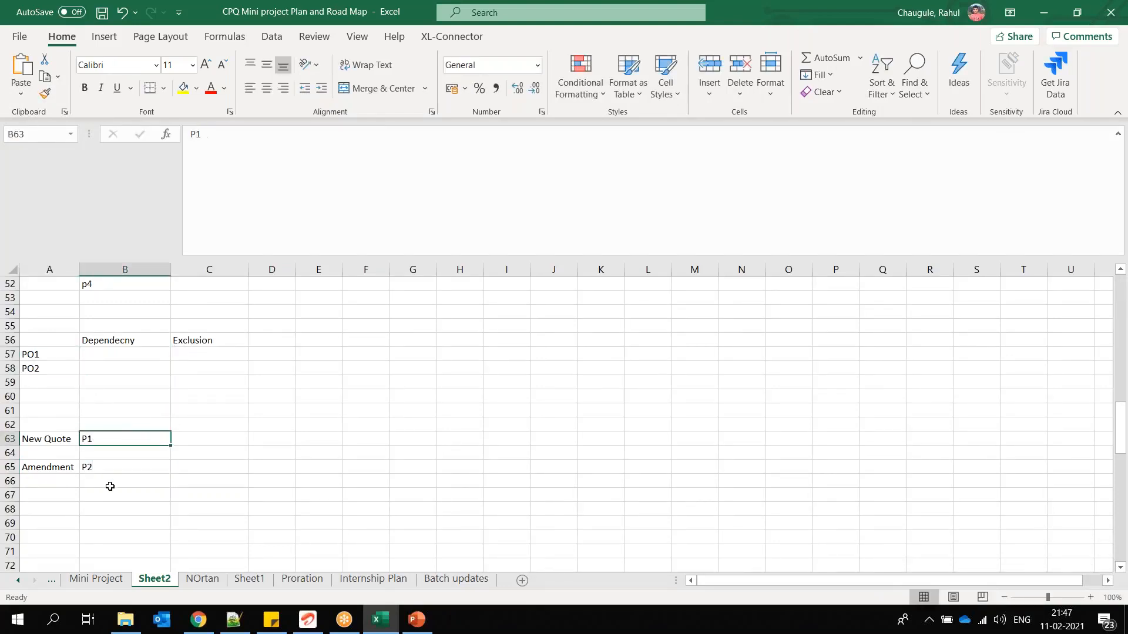
pyautogui.click(108, 469)
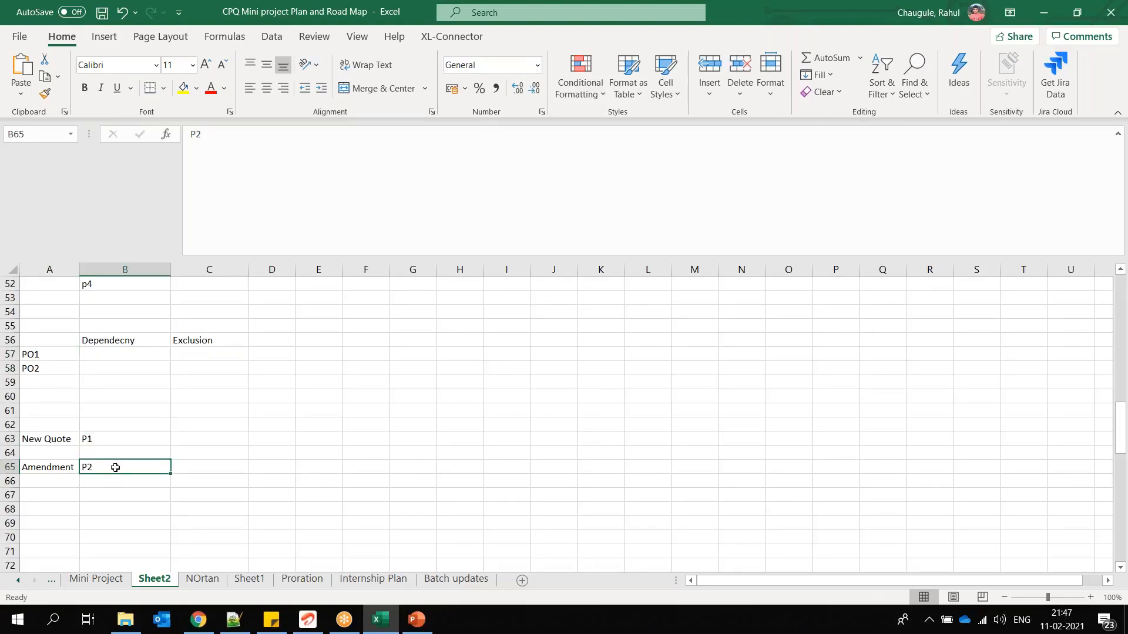
pyautogui.click(11, 439)
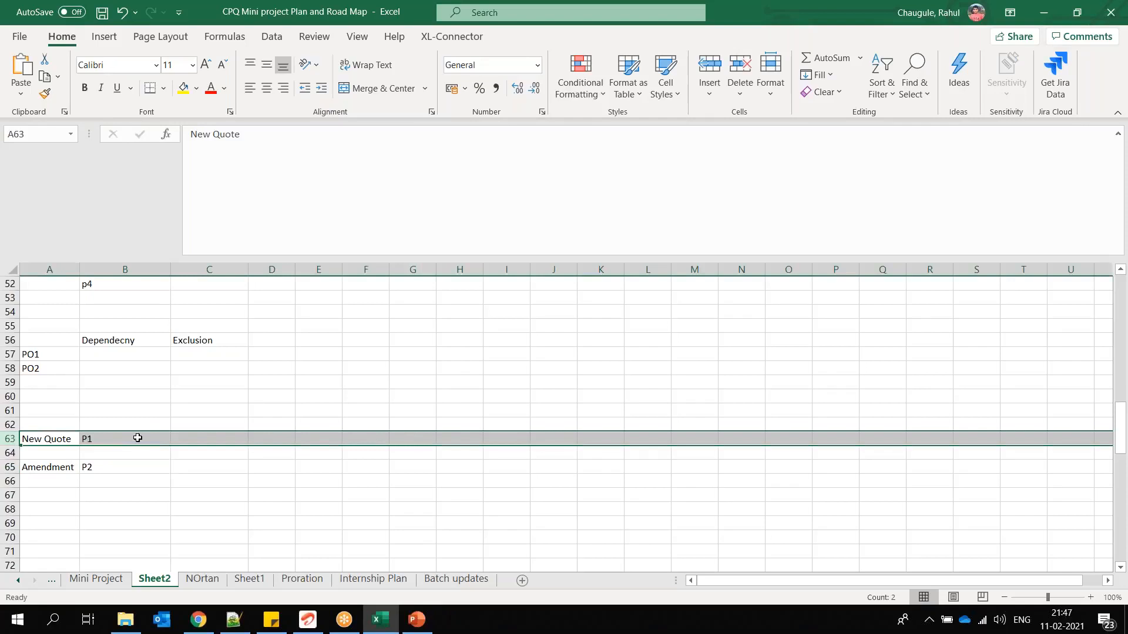
pyautogui.click(10, 467)
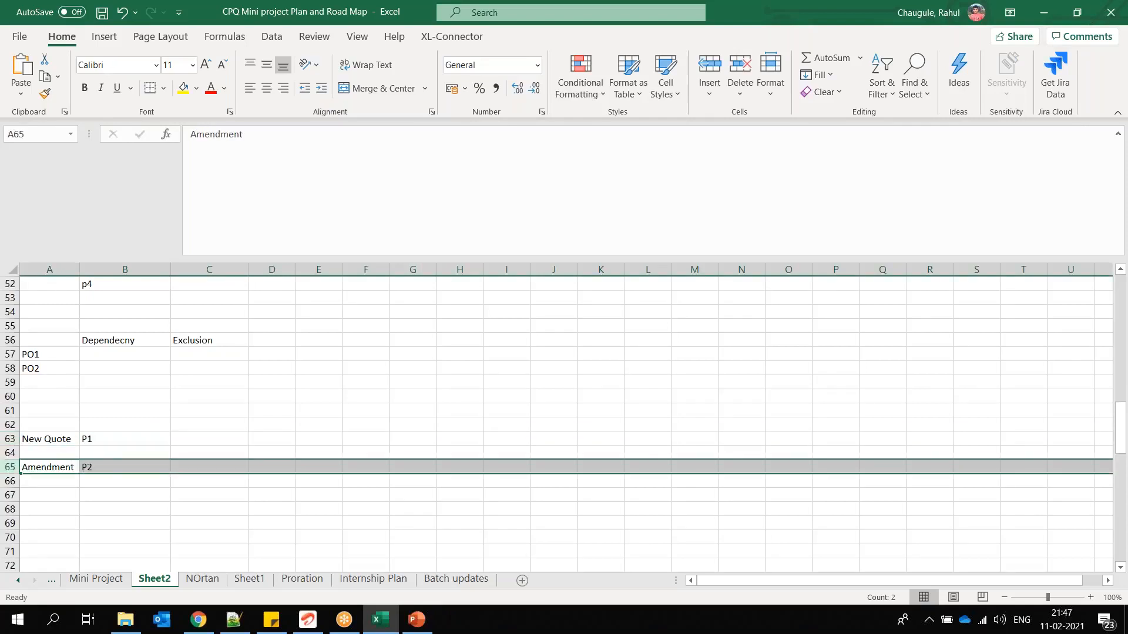
pyautogui.click(99, 467)
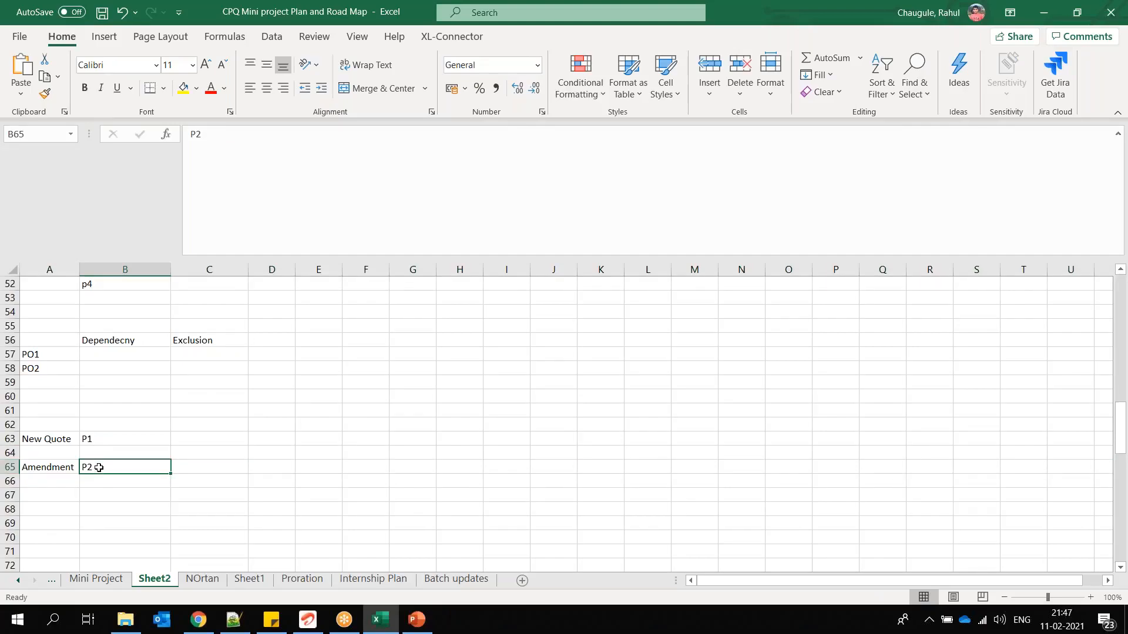
# Switch to the Test OS-1 record in Chrome and enable Check Prior Purchases in its edit form.
pyautogui.hotkey('alt', 'Tab')
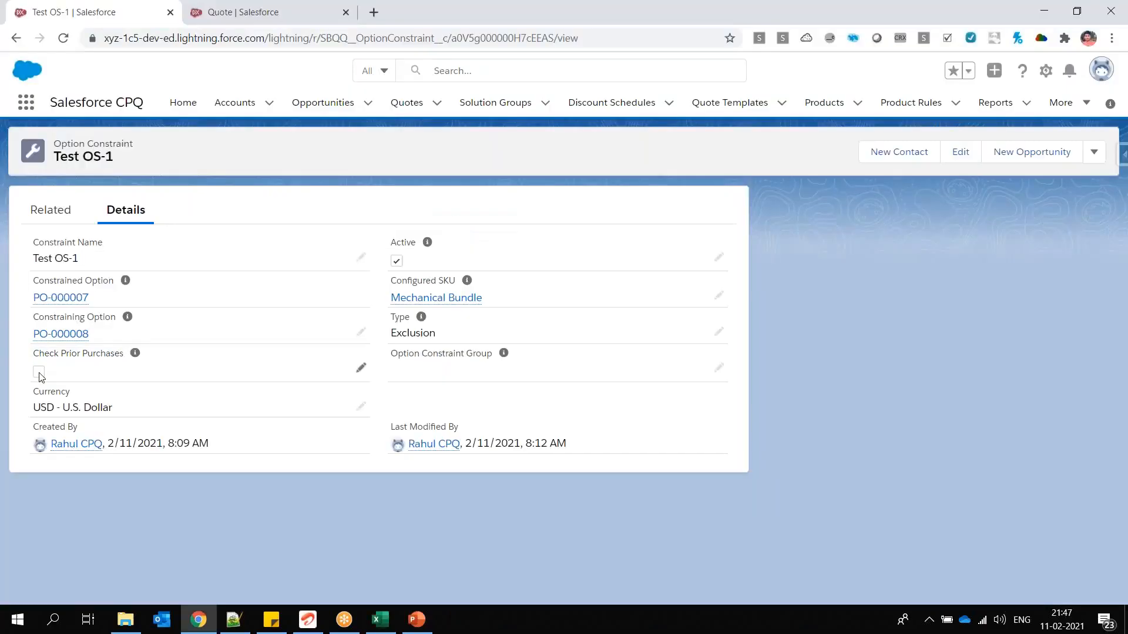
pyautogui.doubleClick(49, 376)
pyautogui.click(44, 408)
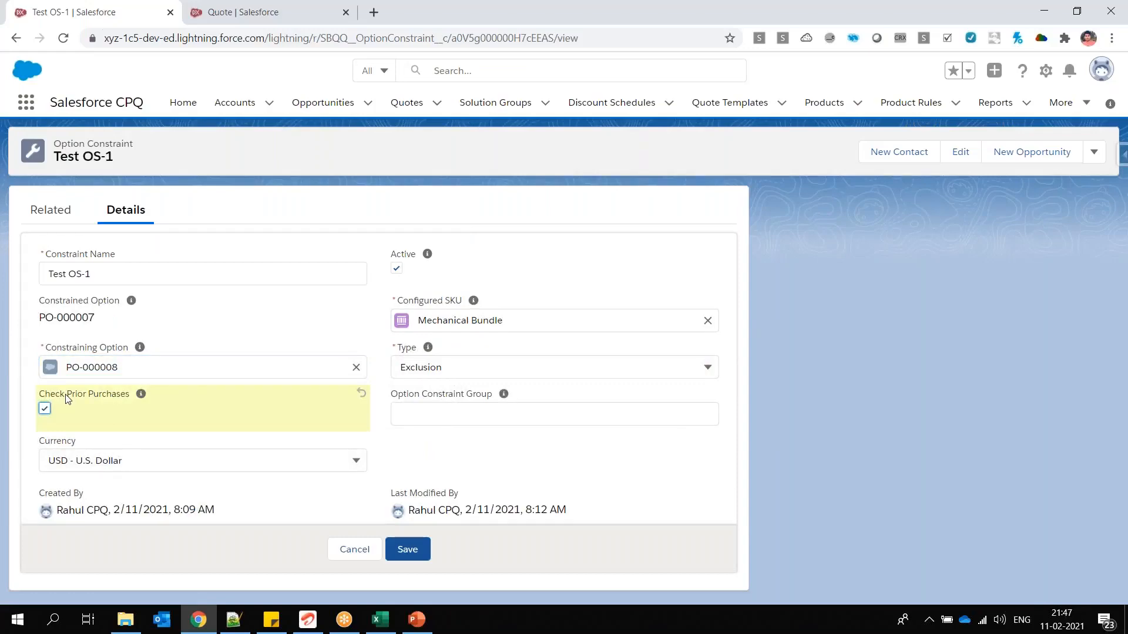
# Return to the Excel notes and review P1 on the New Quote against P2 on the Amendment.
pyautogui.hotkey('alt', 'Tab')
pyautogui.click(72, 467)
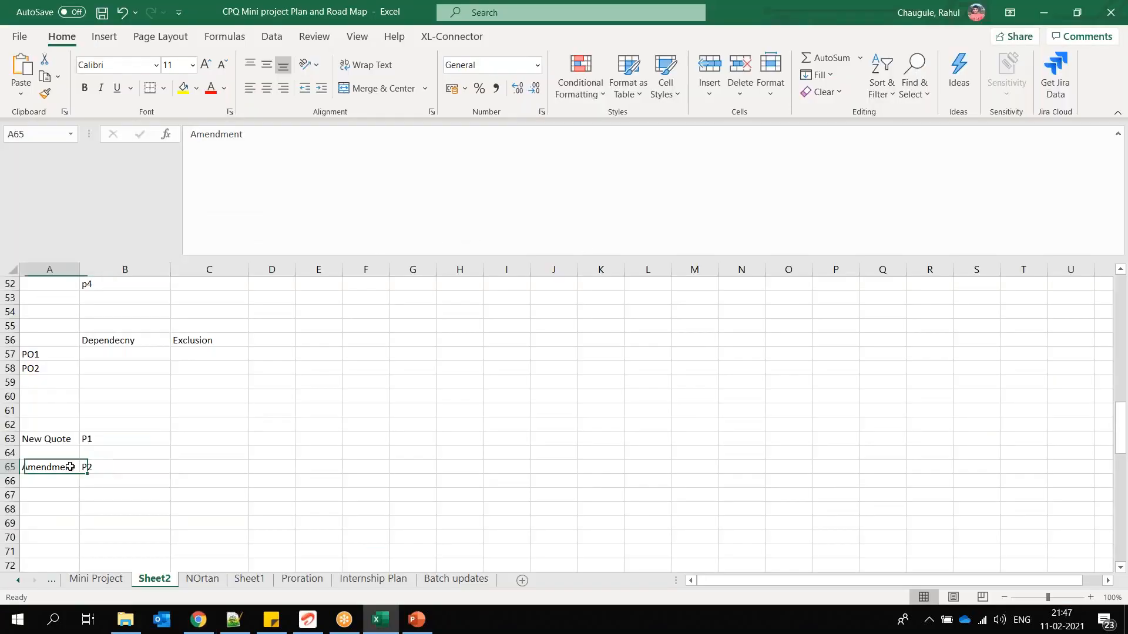
pyautogui.click(98, 438)
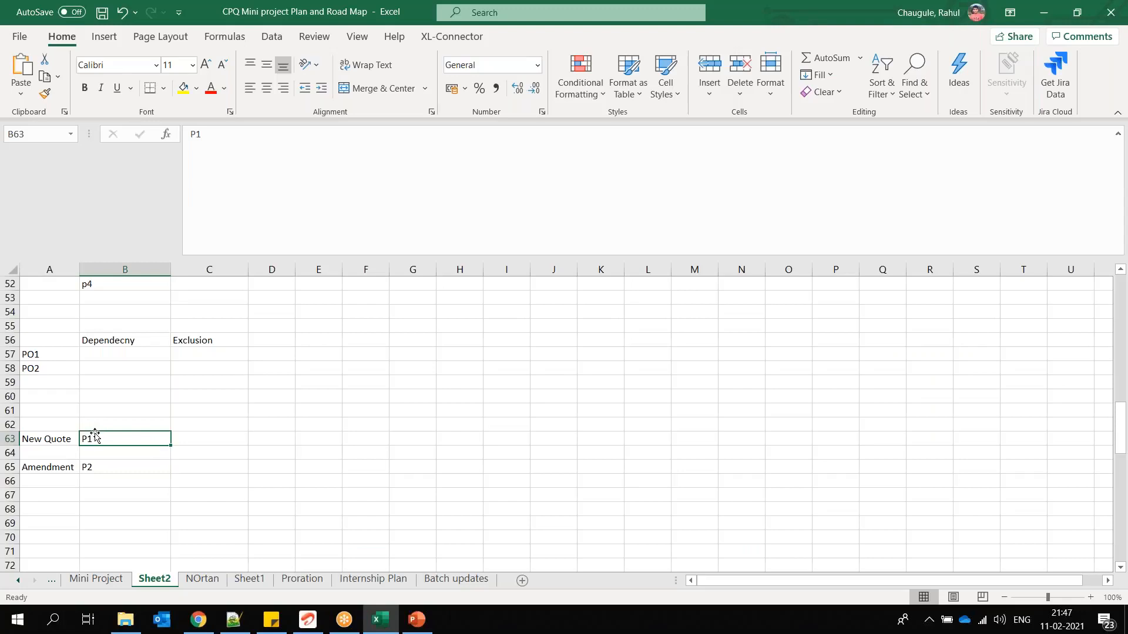
pyautogui.click(97, 467)
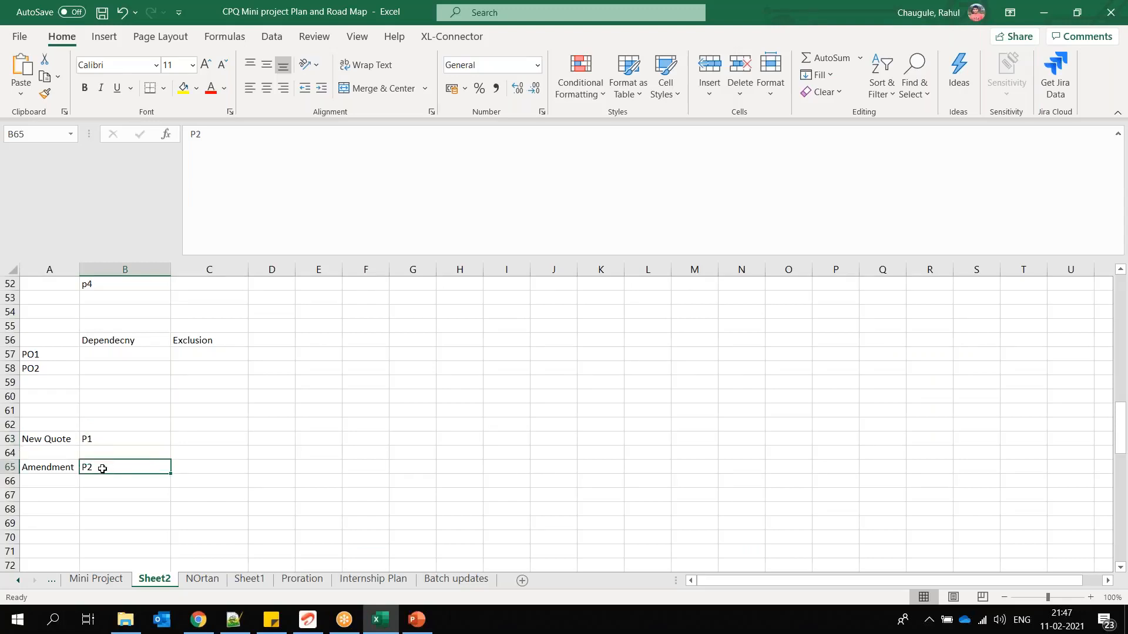
pyautogui.doubleClick(101, 467)
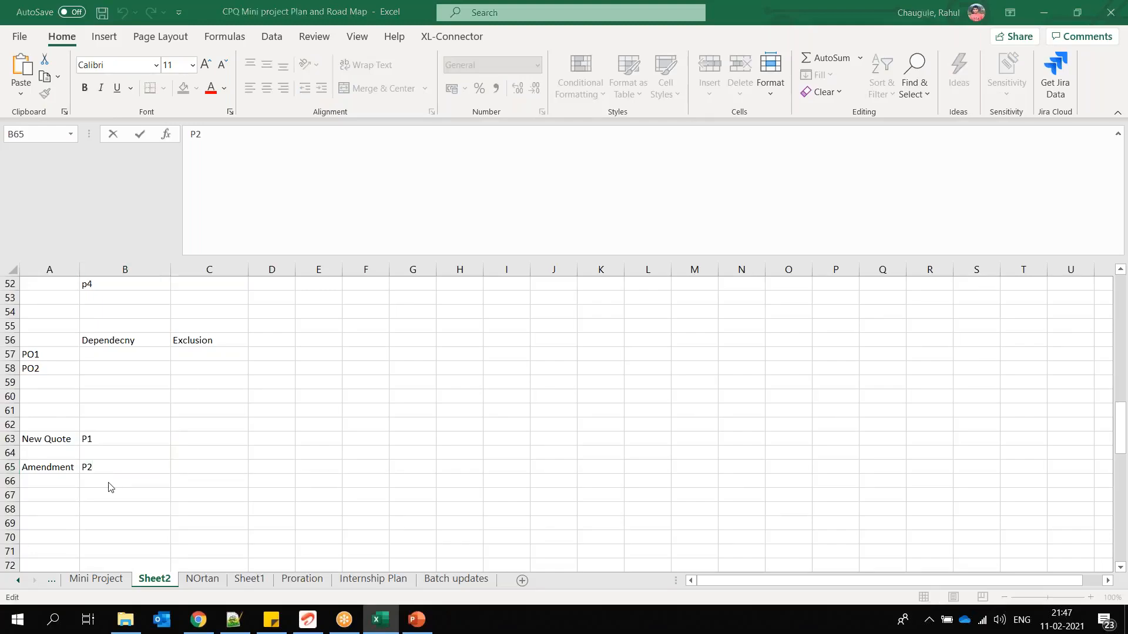
pyautogui.hotkey('alt', 'Tab')
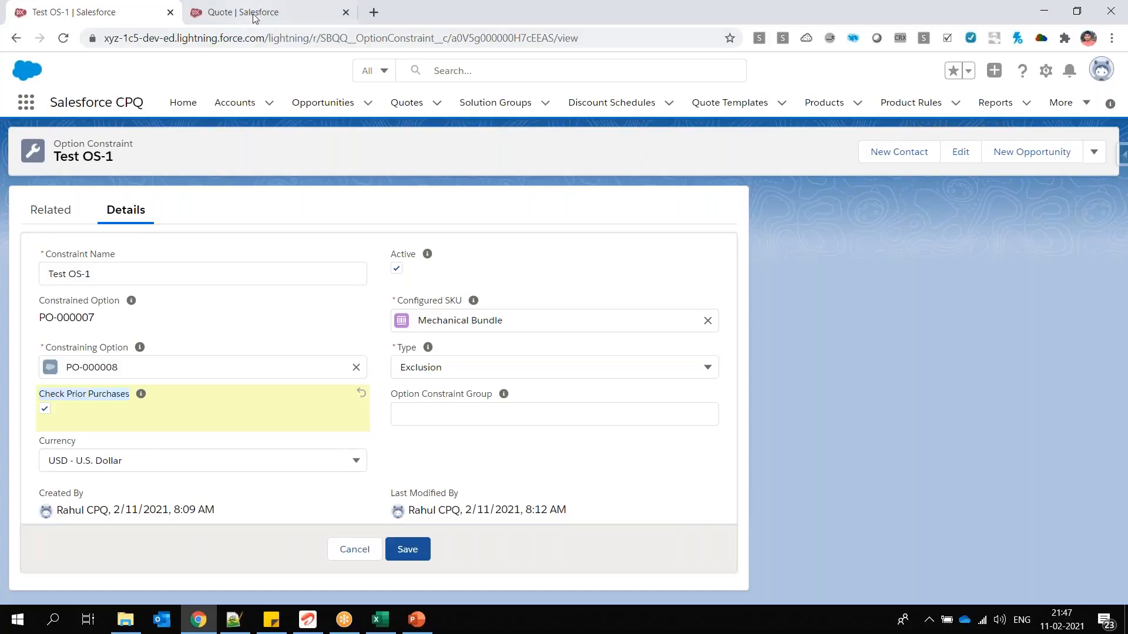
# Switch to the PowerPoint slide on Option Constraint and review the two constraint types and the Product Rule note under Multiple combination.
pyautogui.hotkey('alt', 'Tab')
pyautogui.moveTo(509, 270); pyautogui.dragTo(664, 299)
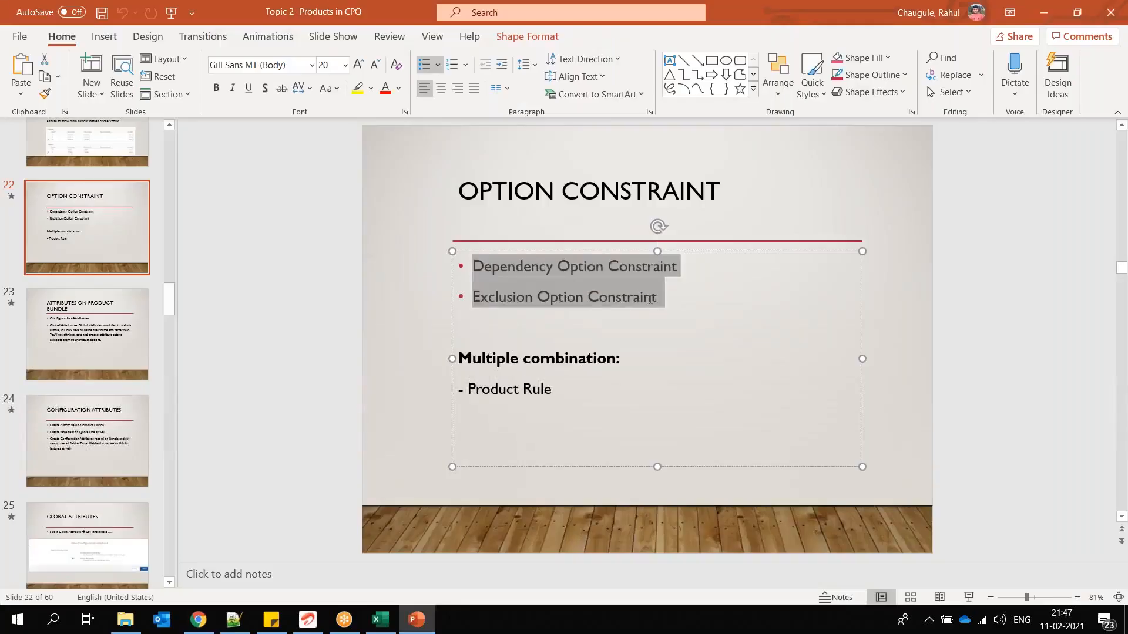
pyautogui.moveTo(460, 359); pyautogui.dragTo(615, 366)
pyautogui.moveTo(561, 392); pyautogui.dragTo(472, 396)
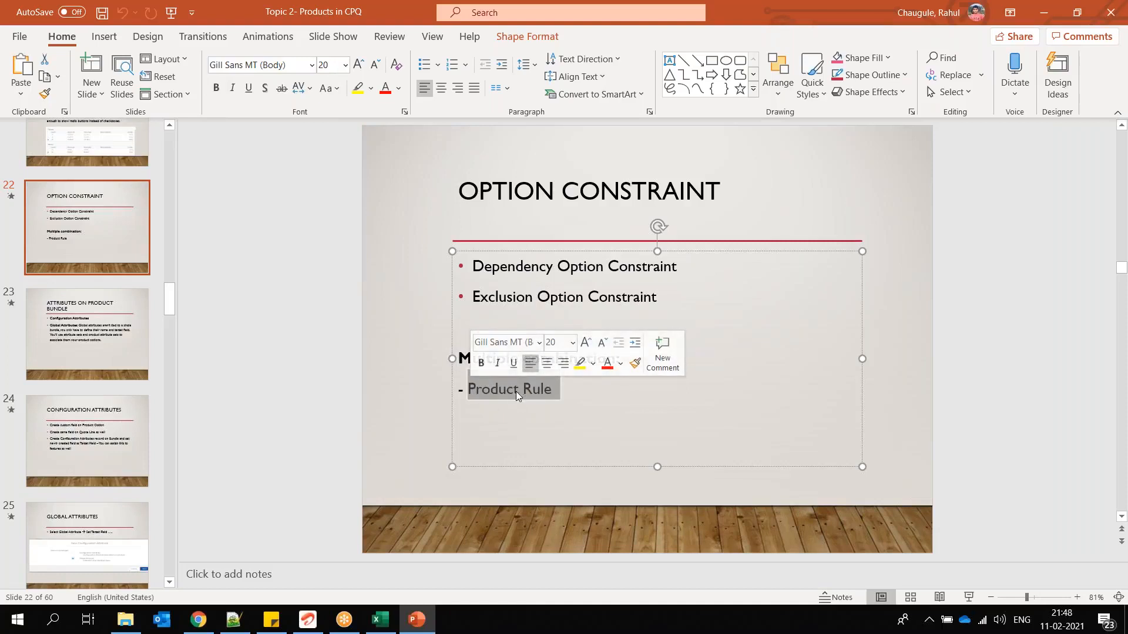
pyautogui.click(548, 407)
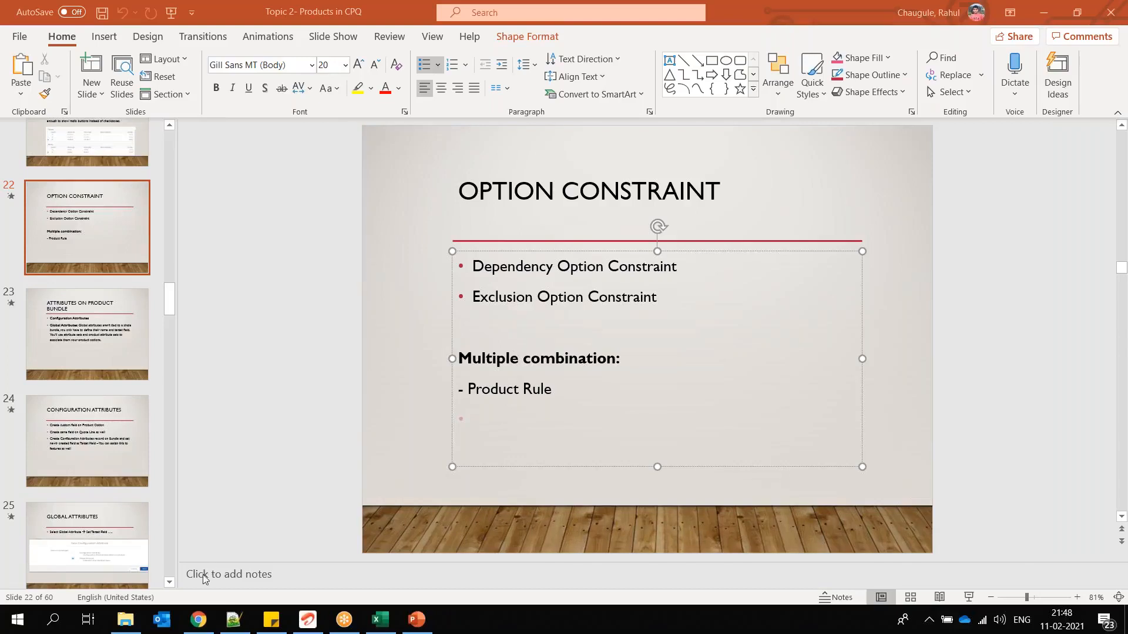
# Return to the Test OS-1 record in Chrome and discard its unsaved edits.
pyautogui.click(198, 619)
pyautogui.click(156, 18)
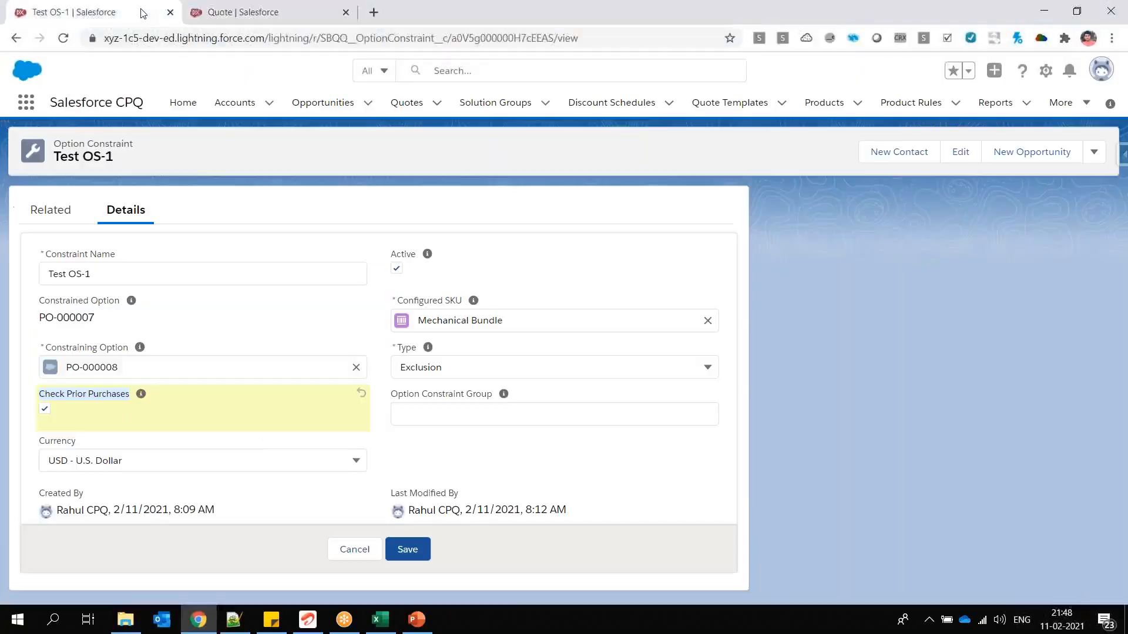
pyautogui.click(362, 551)
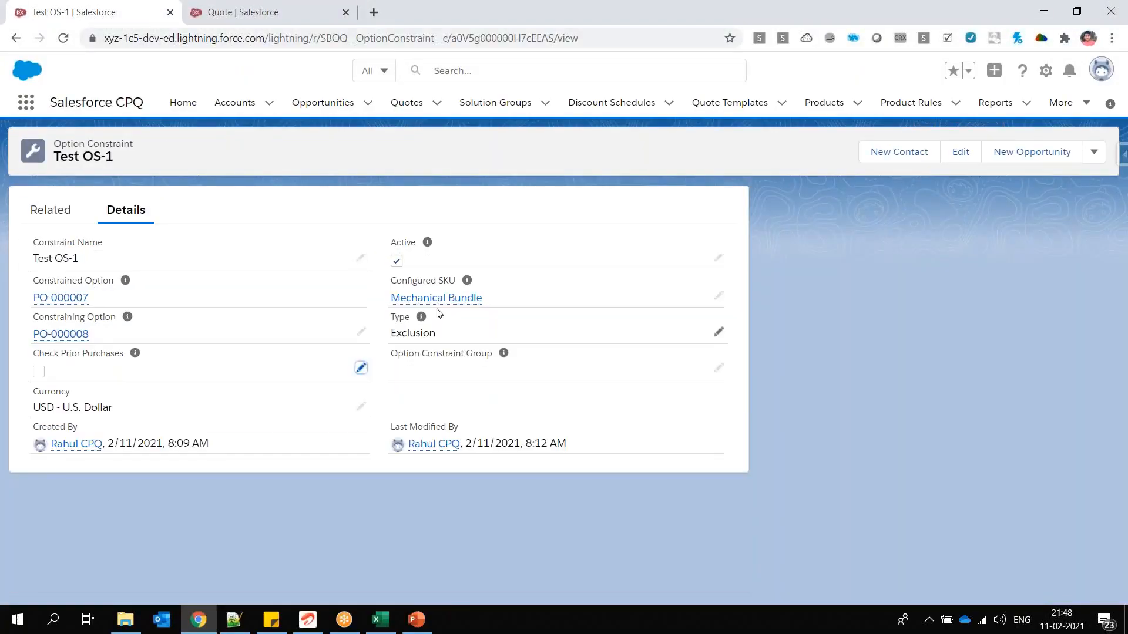
# Open the Mechanical Bundle product from the constraint's Configured SKU and examine the options in its related lists.
pyautogui.click(438, 298)
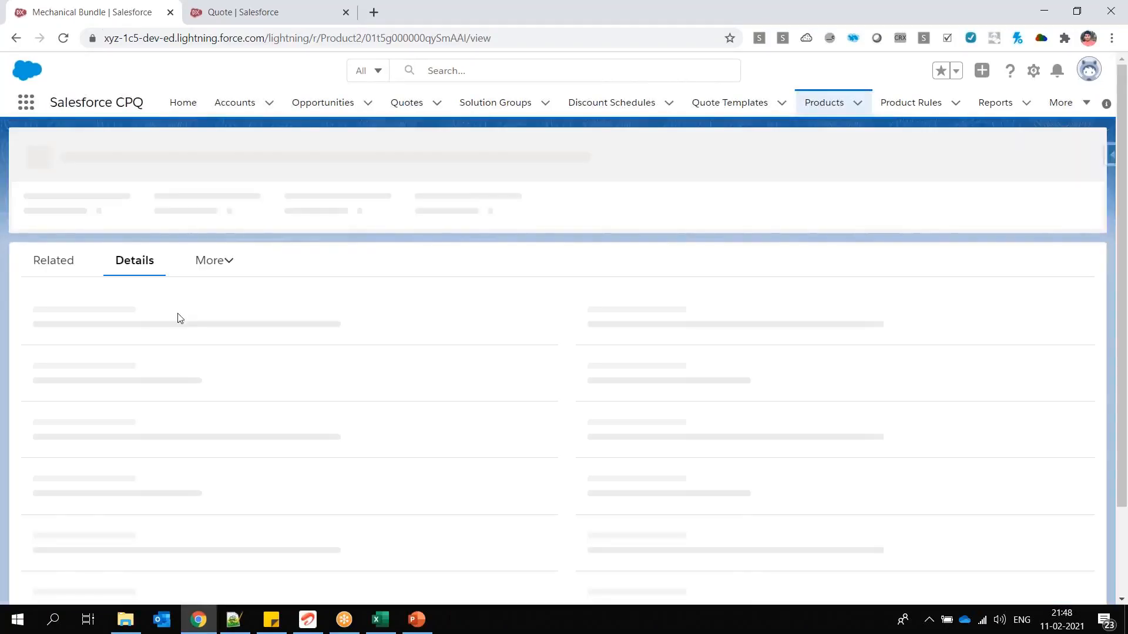
pyautogui.click(54, 265)
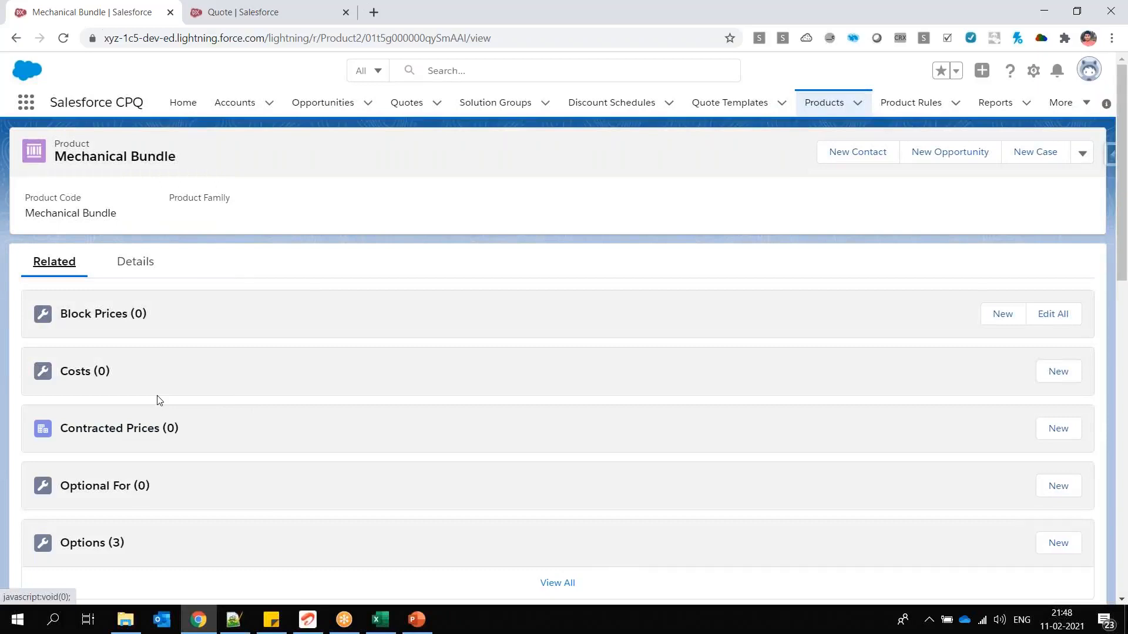
pyautogui.scroll(-3, 159, 403)
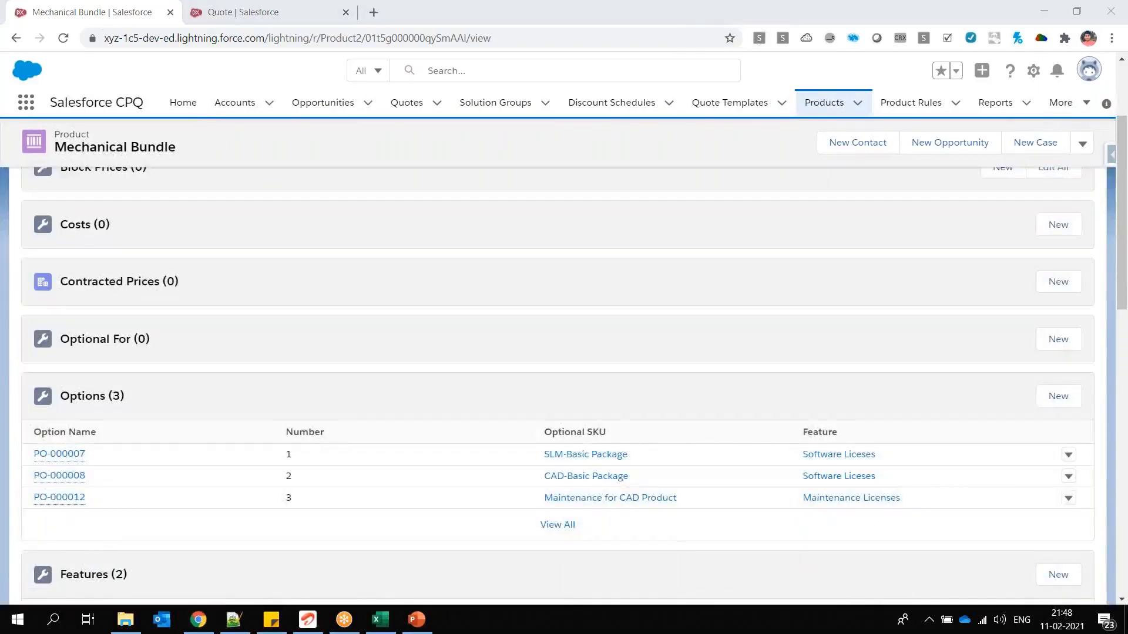
# Open Salesforce Setup in a separate browser tab and go to the Object Manager.
pyautogui.click(1038, 72)
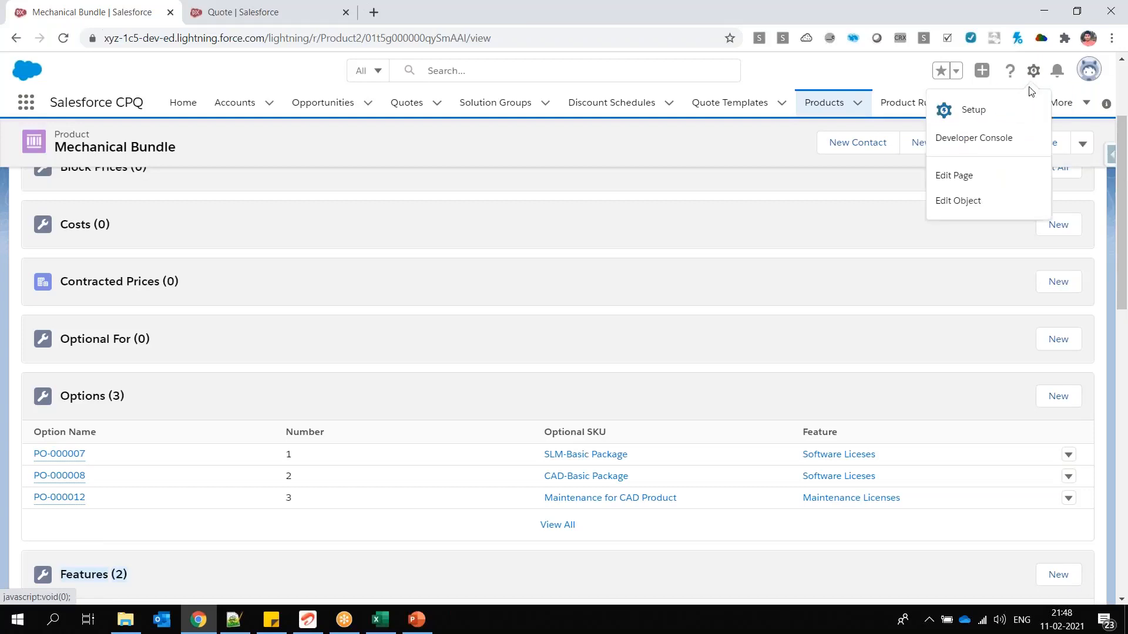
pyautogui.click(1005, 108)
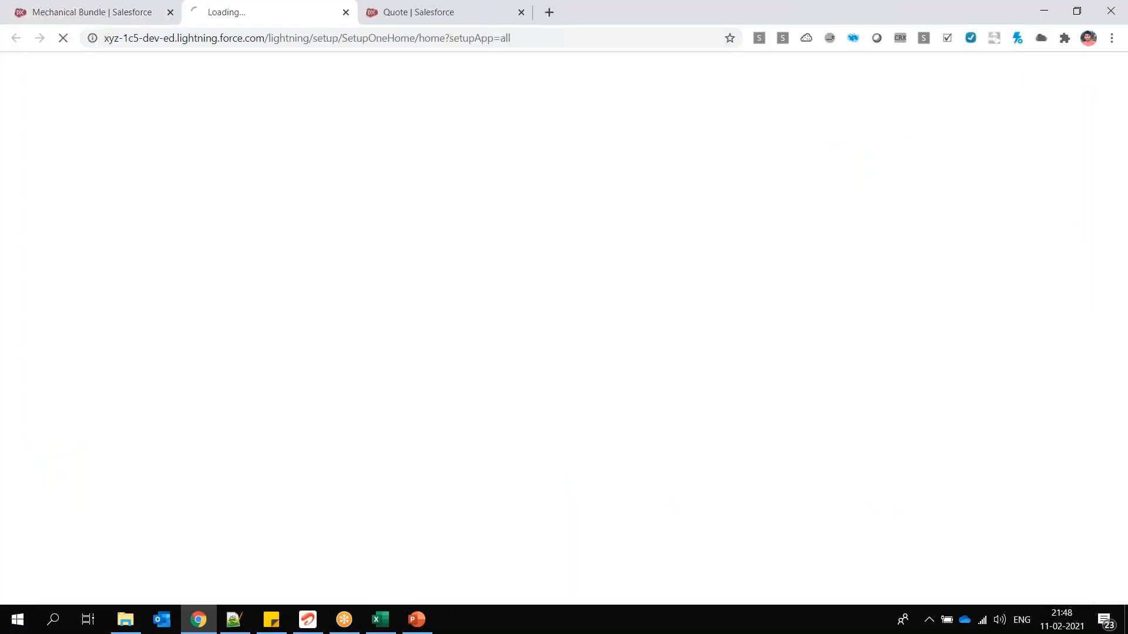
pyautogui.click(122, 13)
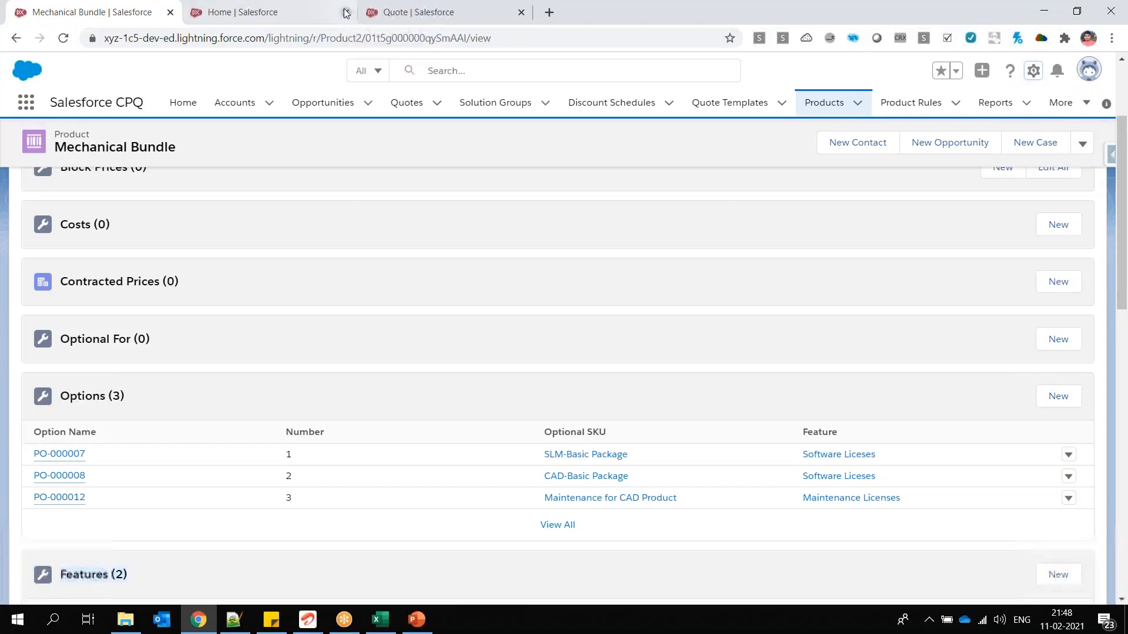
pyautogui.click(256, 8)
pyautogui.click(194, 103)
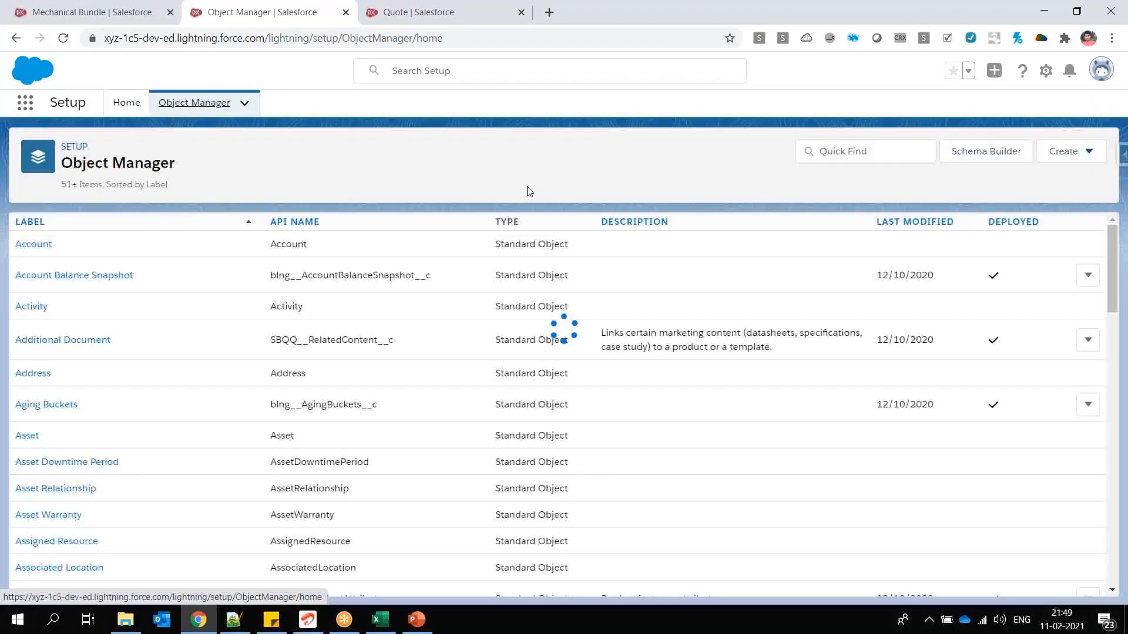
# Search the objects for product, open the Product object and display its page layouts.
pyautogui.click(864, 144)
pyautogui.write('product')
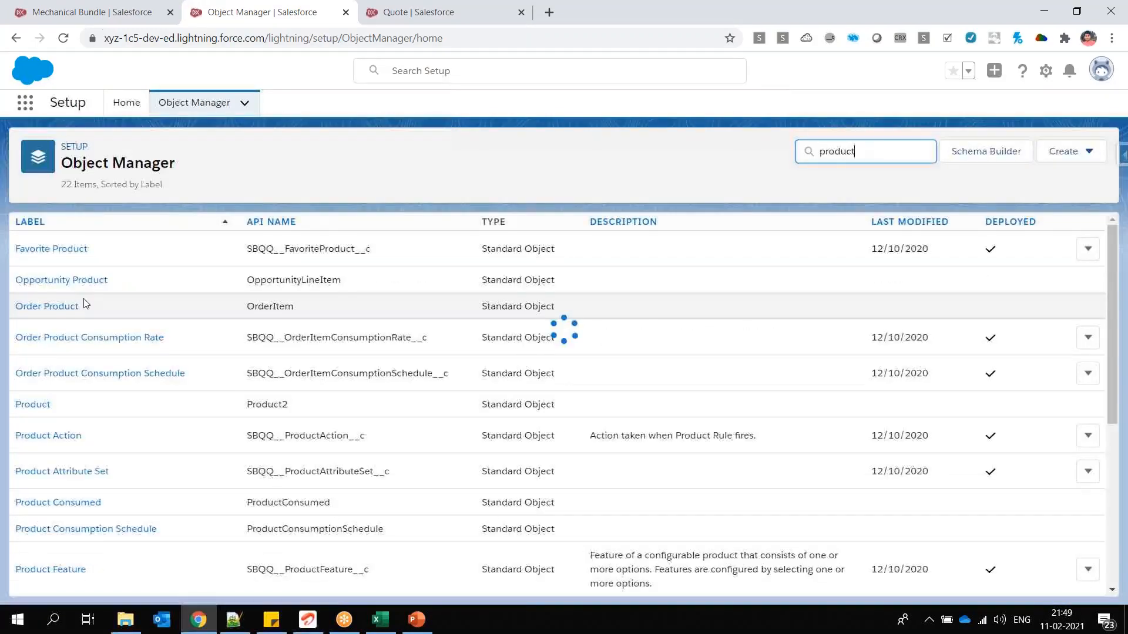
pyautogui.click(36, 404)
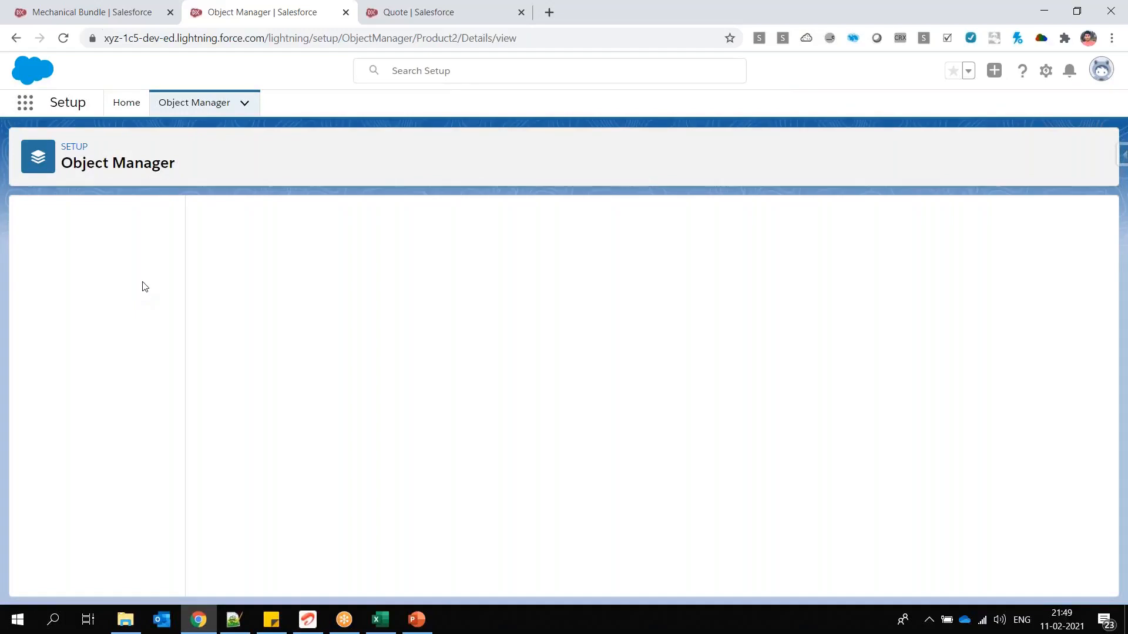
pyautogui.click(81, 257)
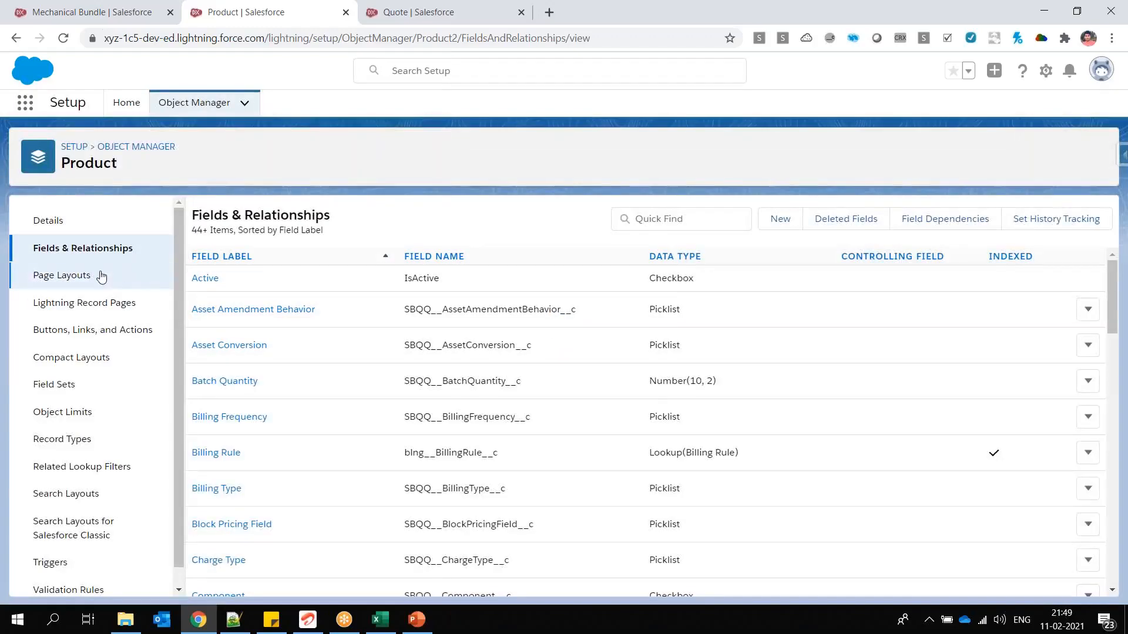
pyautogui.click(68, 275)
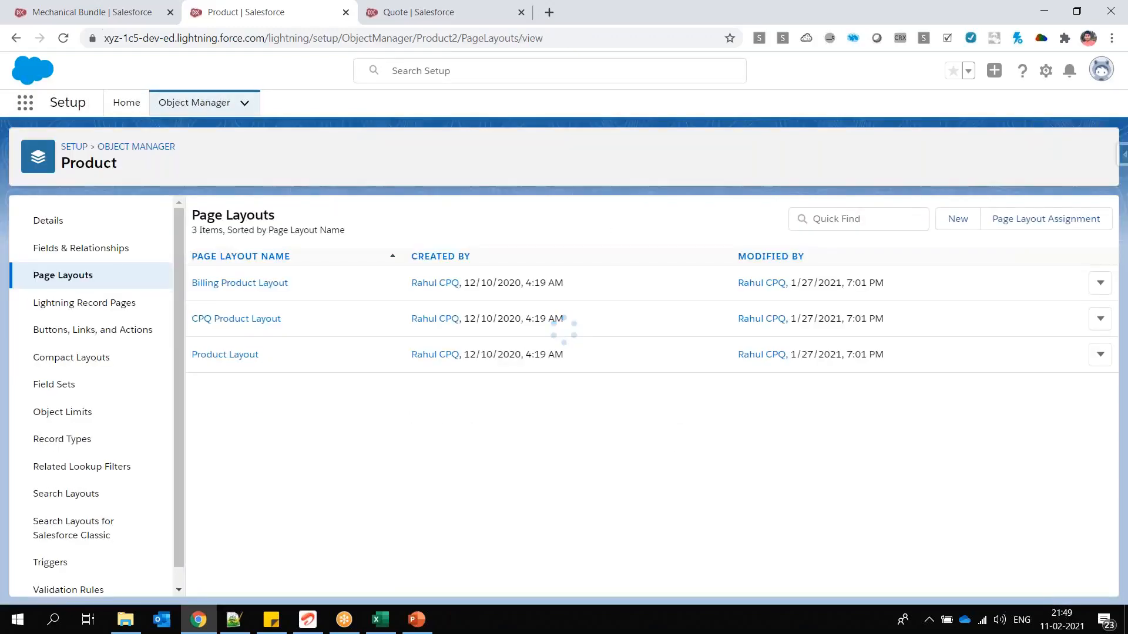
# View Product's page layout assignments and open the Billing Product Layout assigned to the System Administrator profile.
pyautogui.click(992, 222)
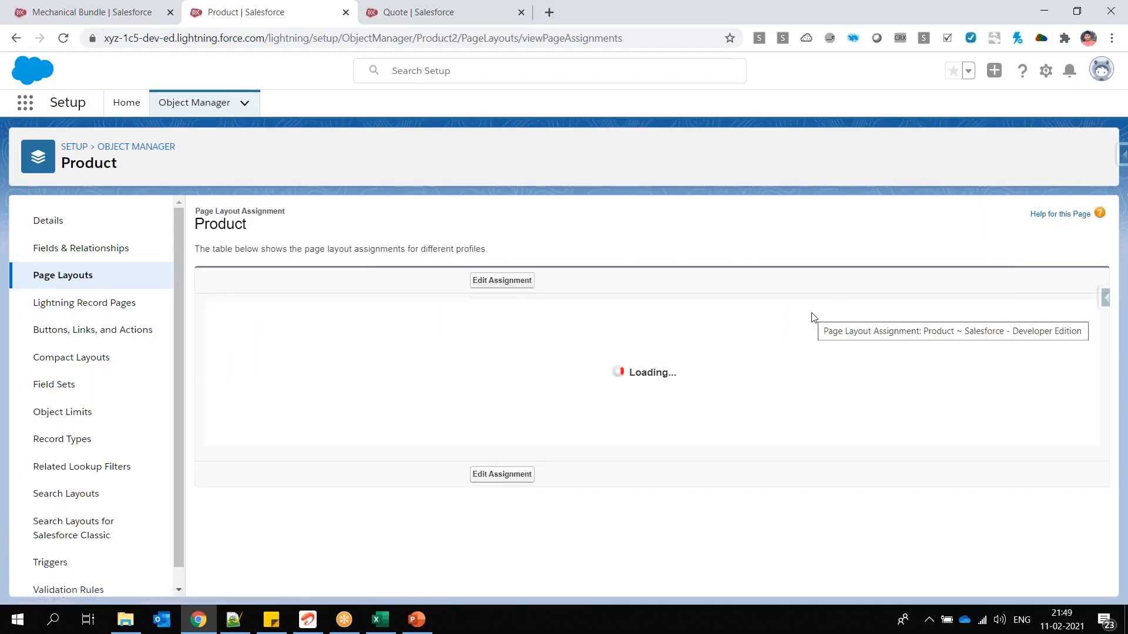
pyautogui.scroll(-2, 763, 480)
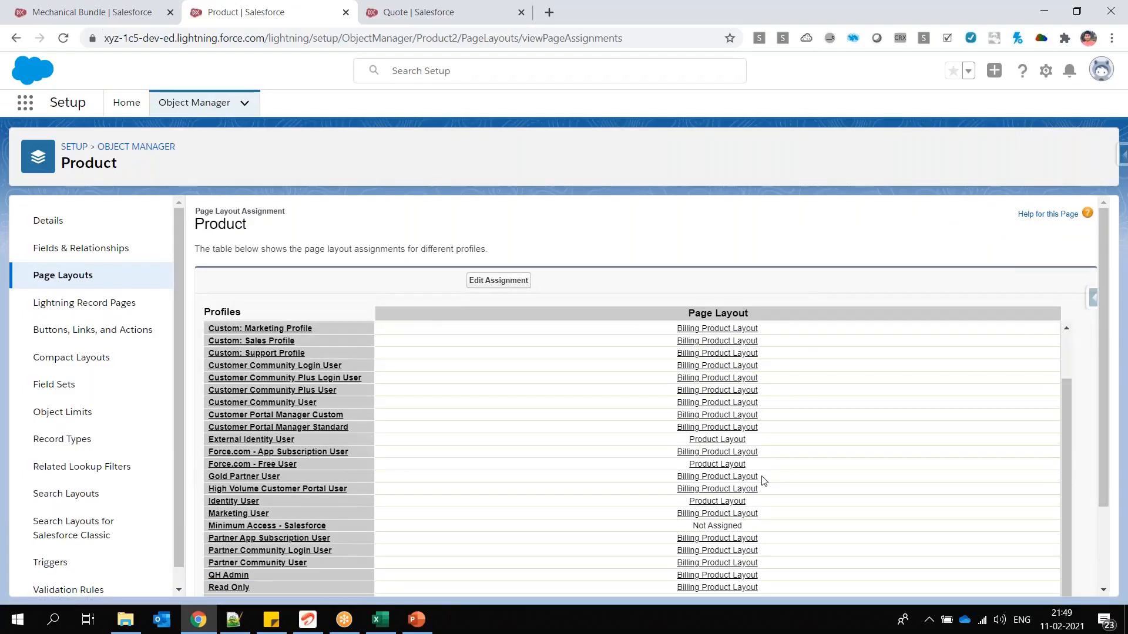
pyautogui.scroll(-3, 763, 480)
pyautogui.moveTo(295, 530); pyautogui.dragTo(215, 531)
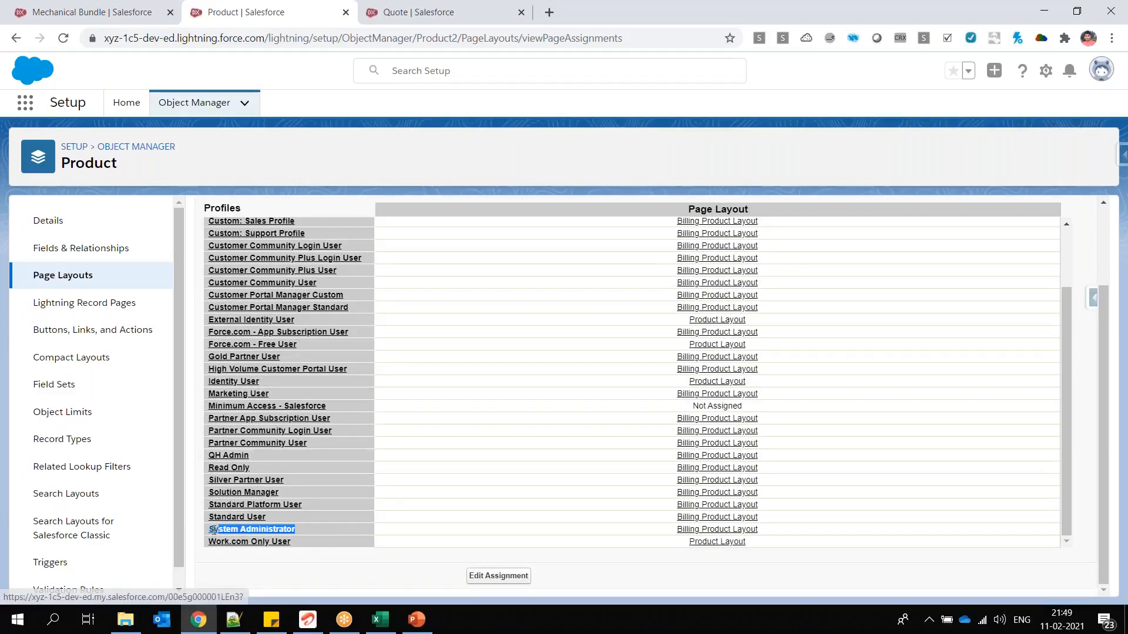
pyautogui.click(702, 531)
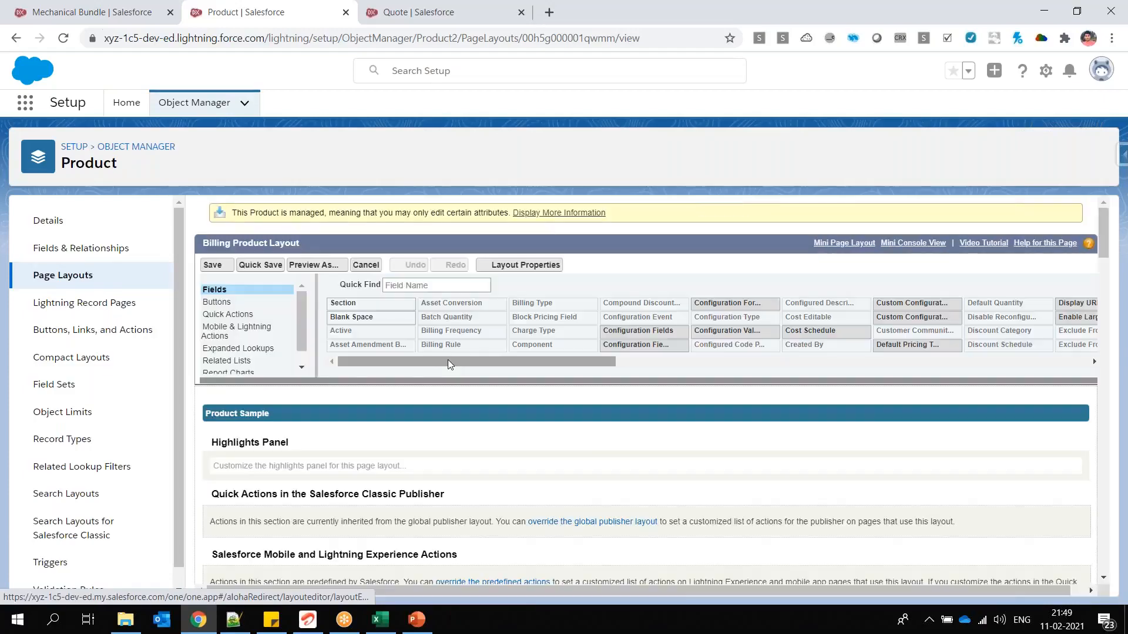
# Search the Billing Product Layout's related lists for "feat", clear the search to review all related lists, and close the Setup tab.
pyautogui.click(235, 360)
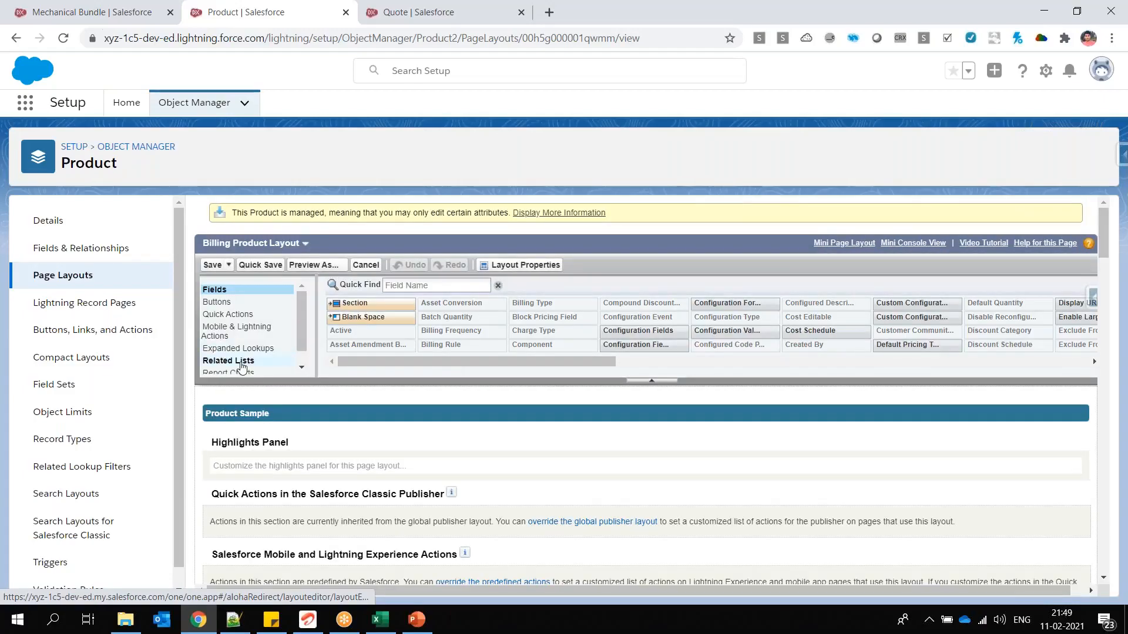
pyautogui.click(411, 228)
pyautogui.write('feat')
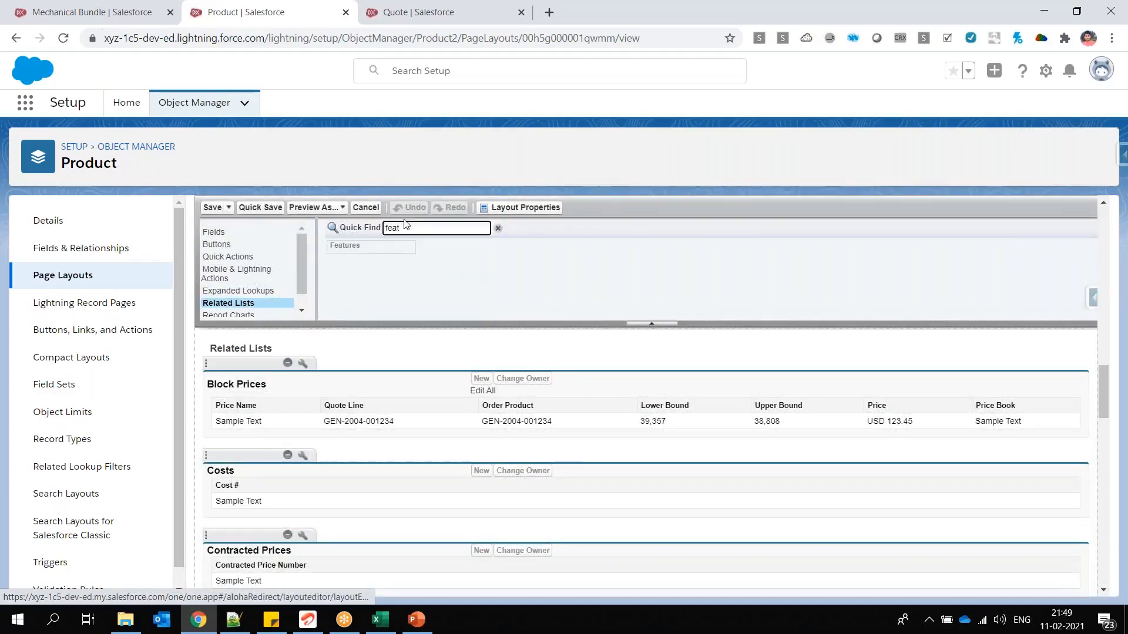
pyautogui.click(351, 251)
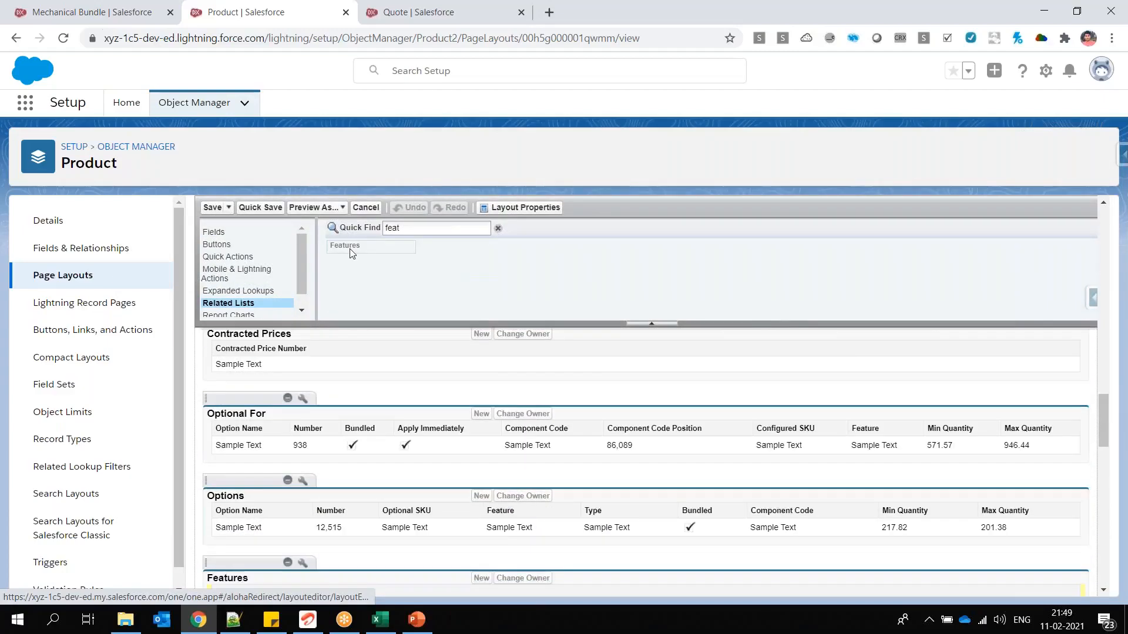
pyautogui.moveTo(405, 228); pyautogui.dragTo(378, 226)
pyautogui.press('BackSpace')
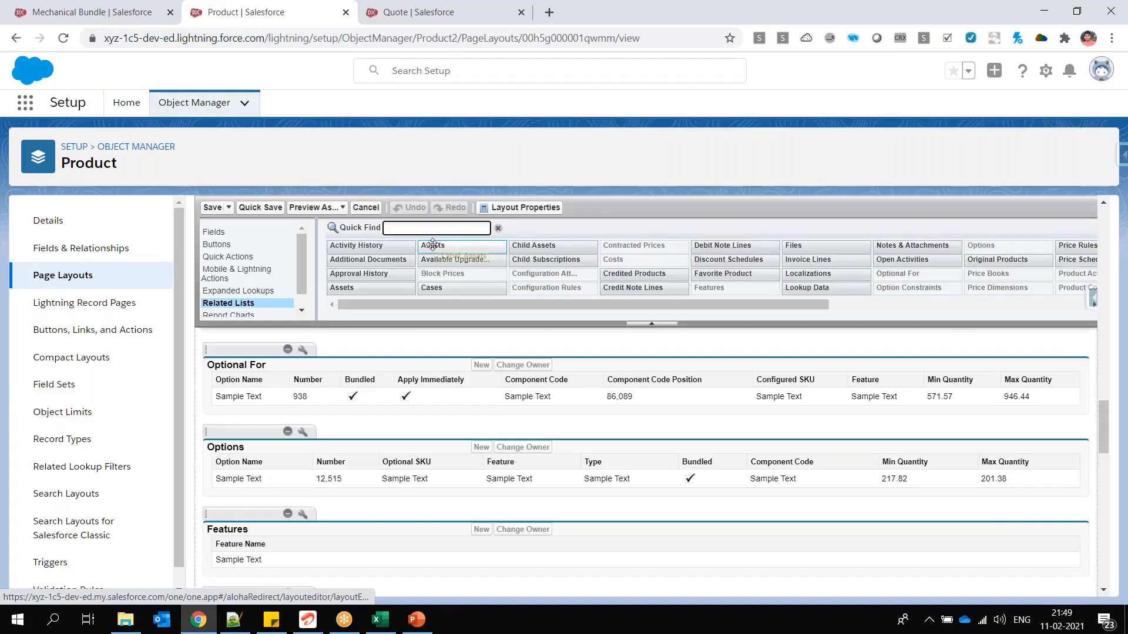
pyautogui.moveTo(432, 244); pyautogui.dragTo(397, 351)
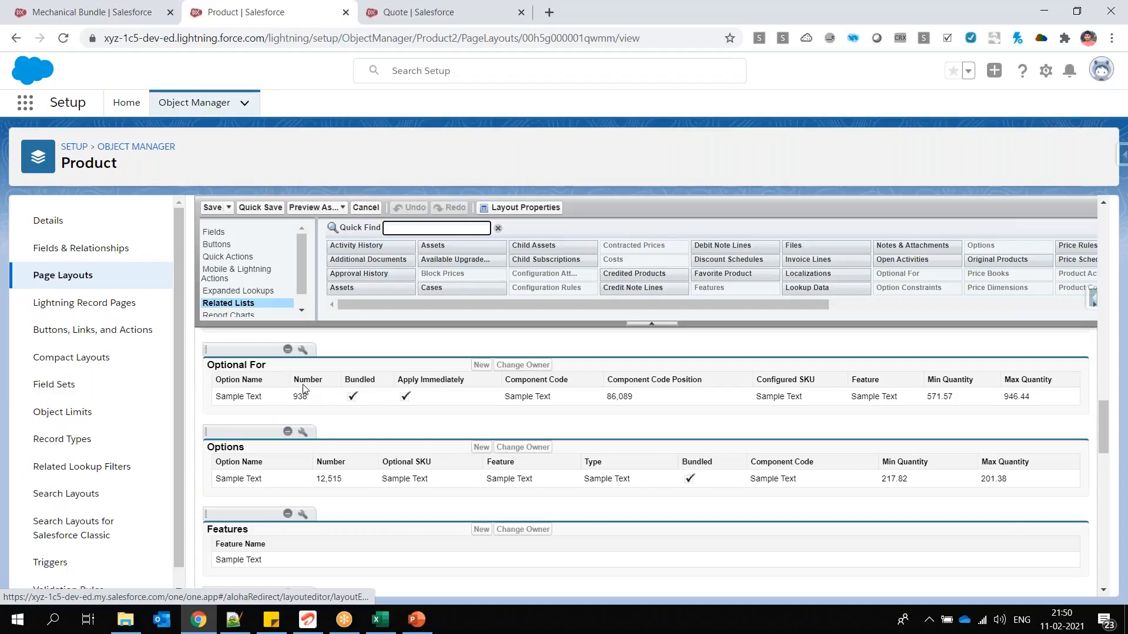
pyautogui.click(345, 16)
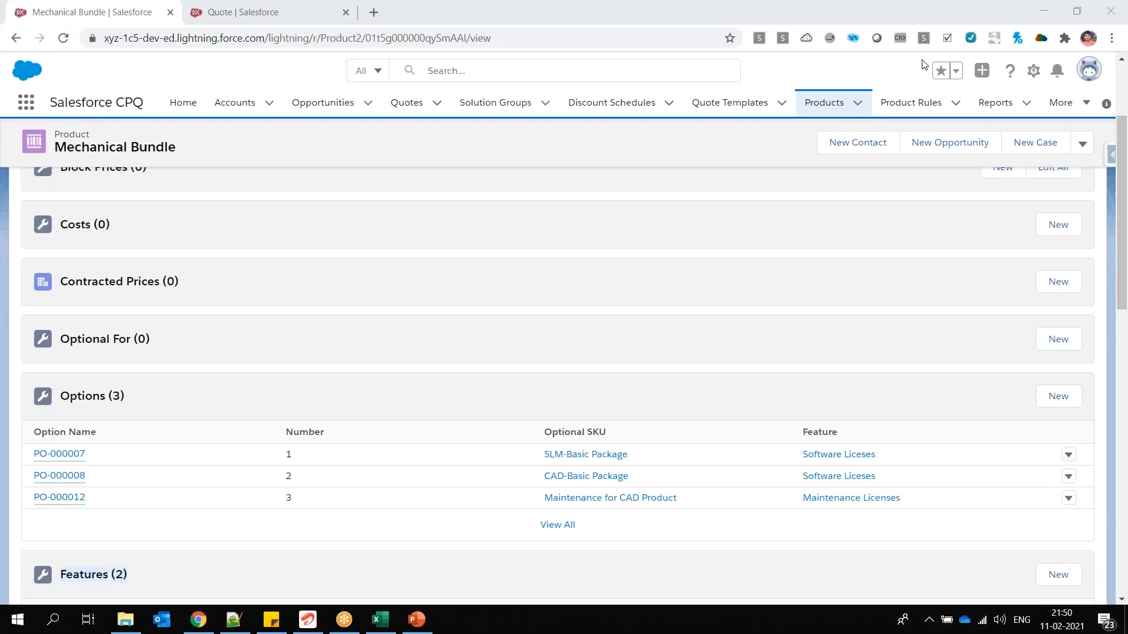
# Switch to PowerPoint and view the "Attributes on Product Bundle" slide after the Option Constraint slide.
pyautogui.click(415, 620)
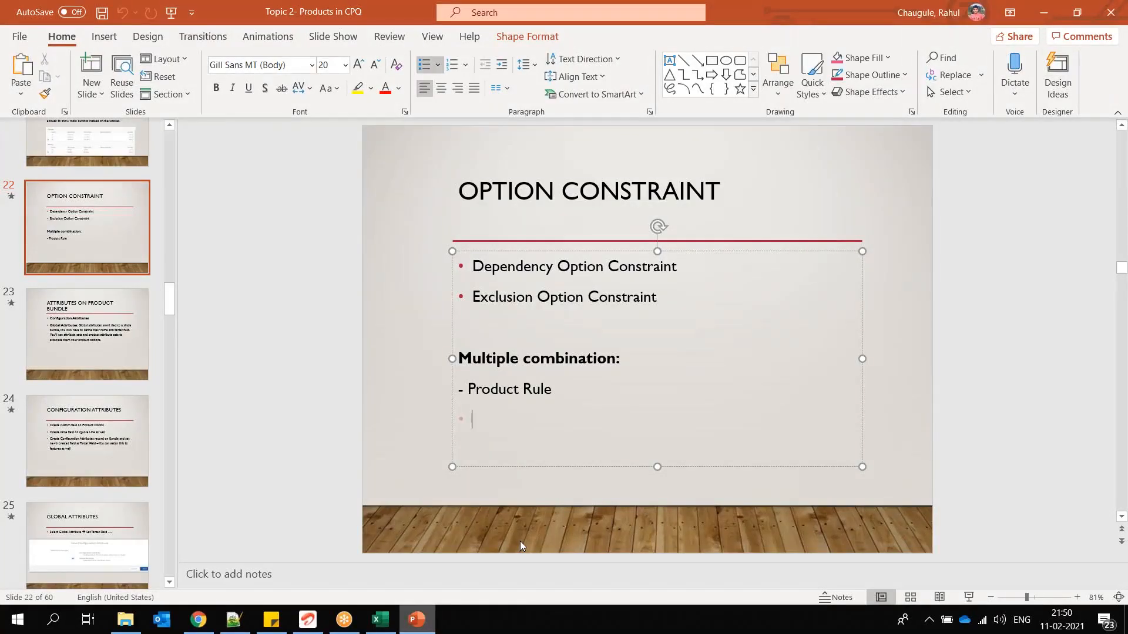
pyautogui.scroll(-1, 520, 541)
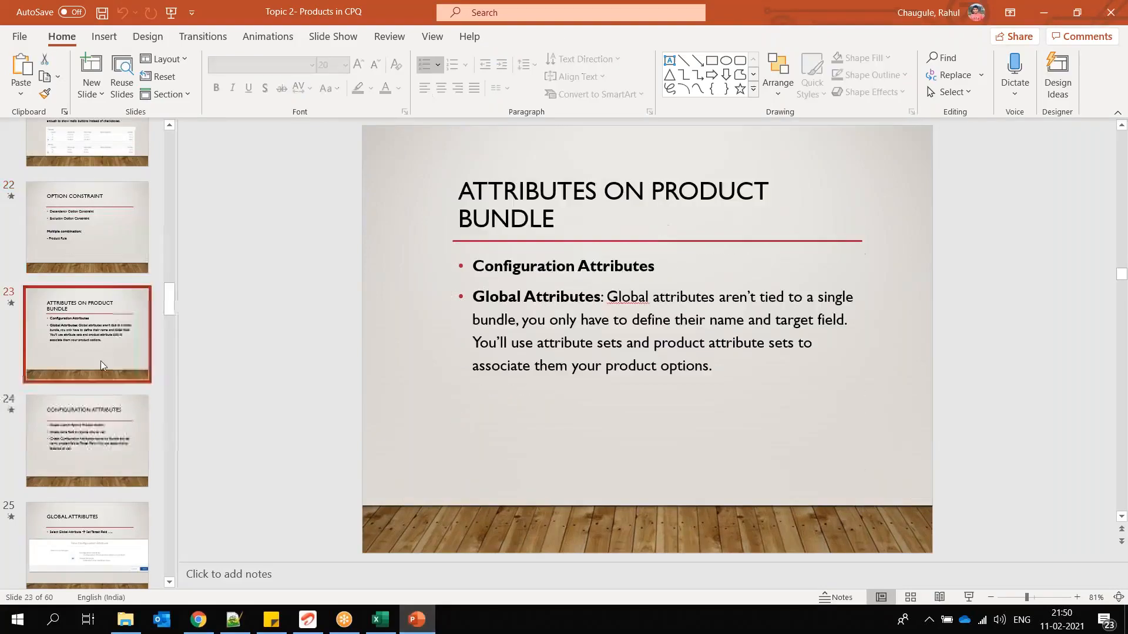
pyautogui.moveTo(568, 222); pyautogui.dragTo(459, 197)
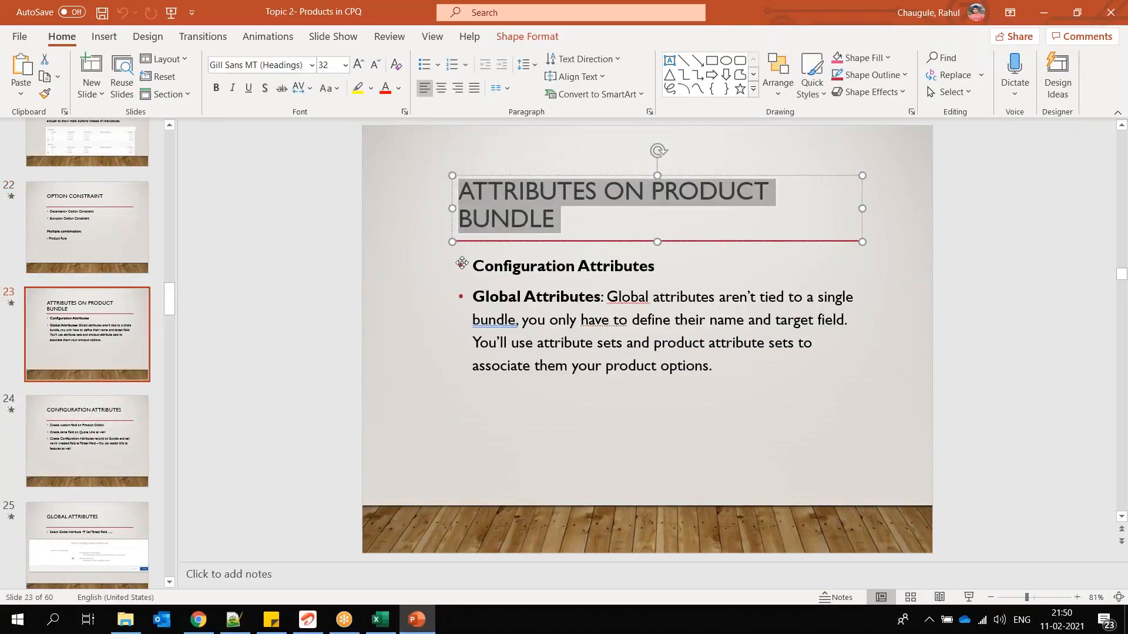
# Switch back to Chrome and look through Mechanical Bundle's related lists to find Configuration Attributes.
pyautogui.click(199, 626)
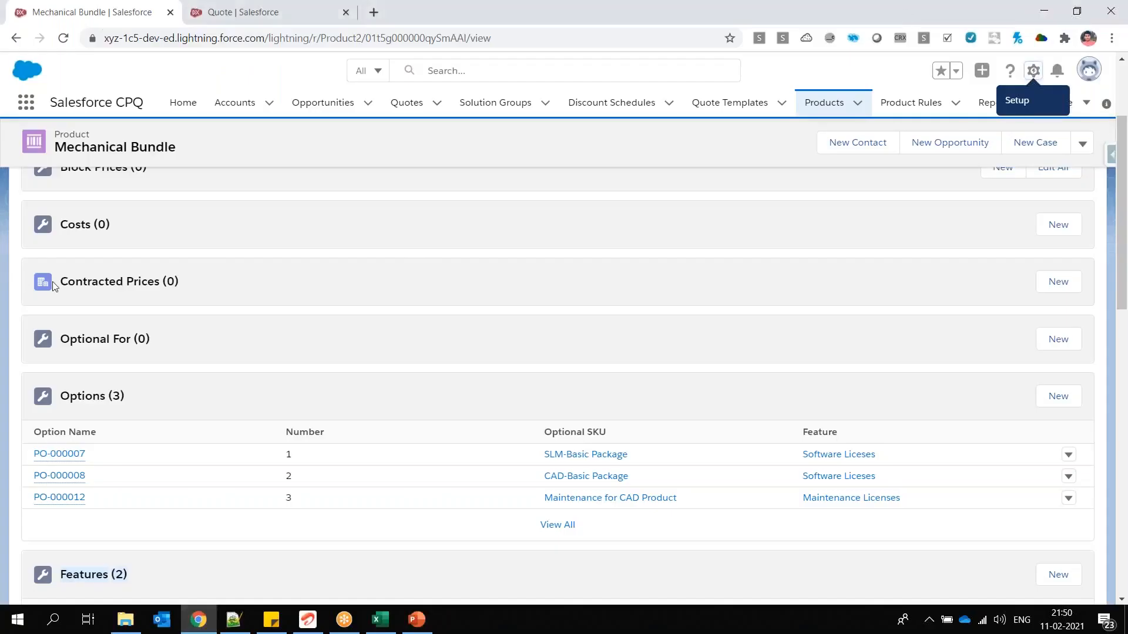
pyautogui.tripleClick(113, 144)
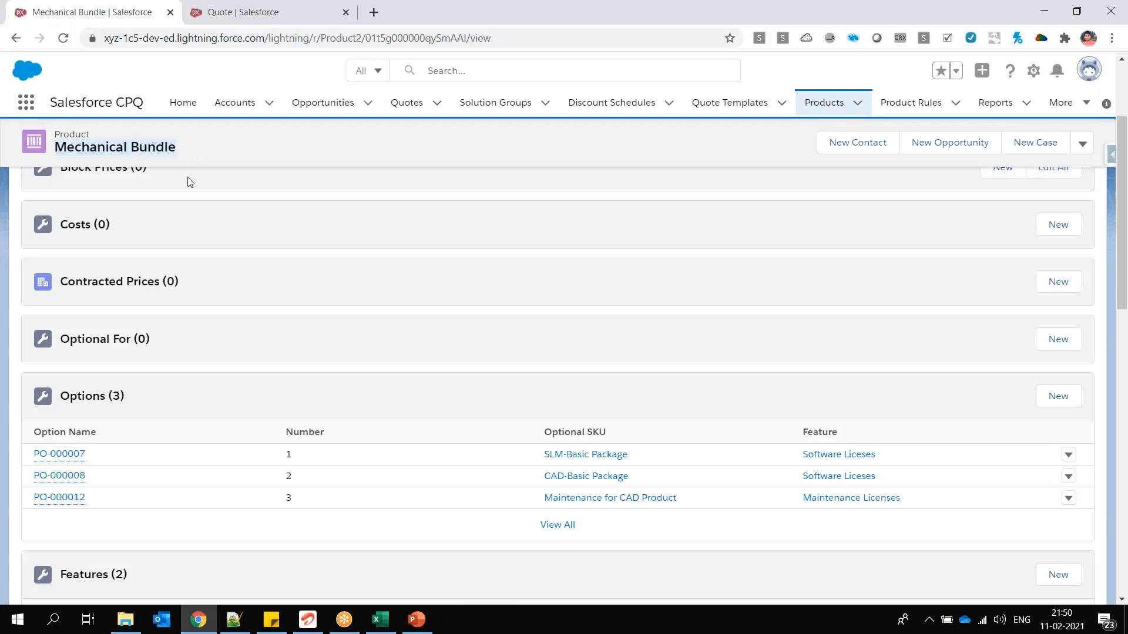
pyautogui.scroll(-1, 136, 318)
pyautogui.scroll(-1, 558, 382)
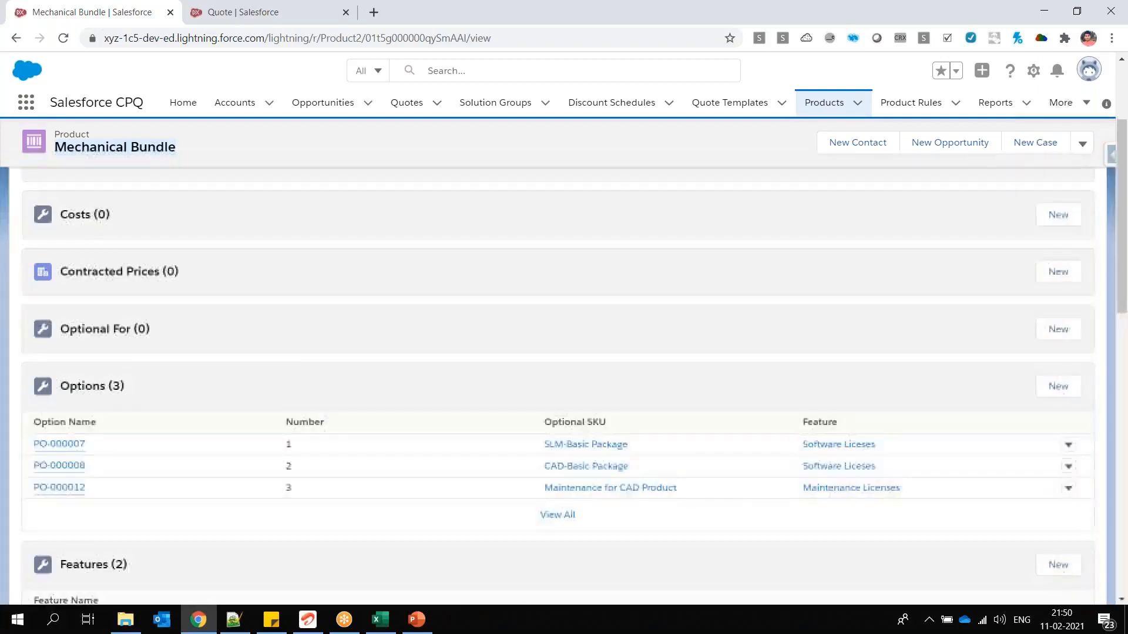
pyautogui.scroll(-6, 184, 367)
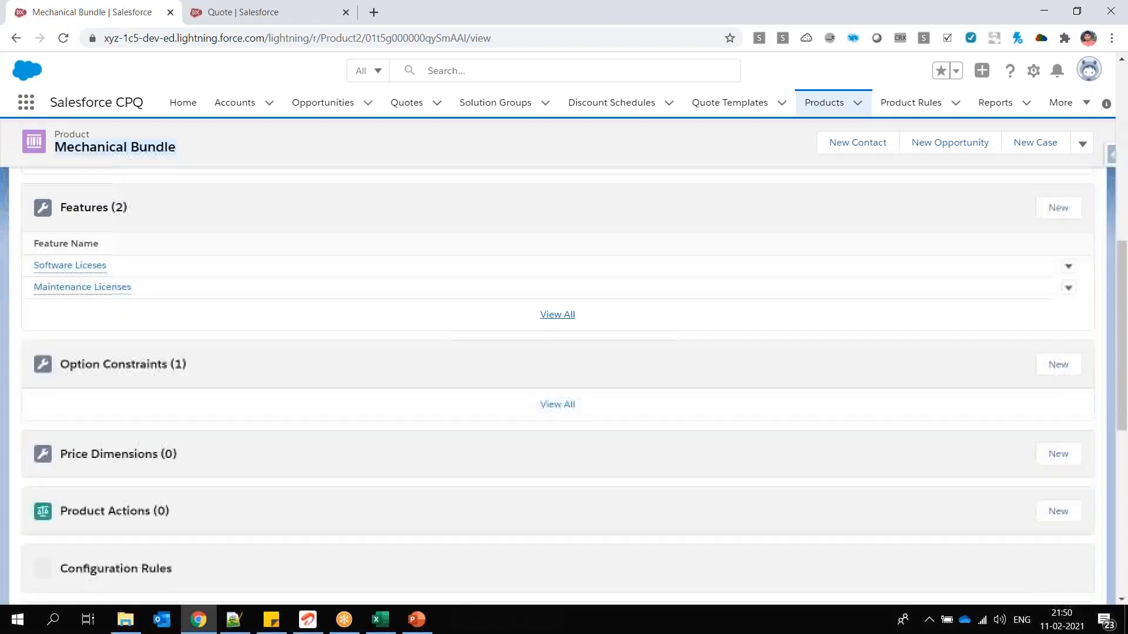
pyautogui.scroll(-3, 184, 368)
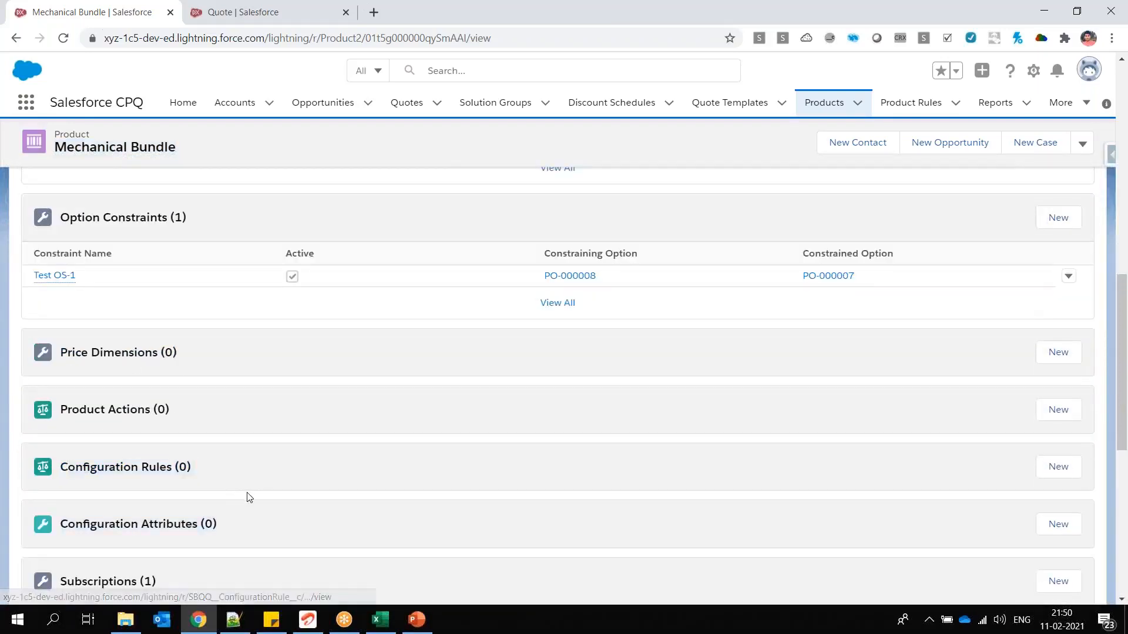
pyautogui.moveTo(57, 524); pyautogui.dragTo(218, 524)
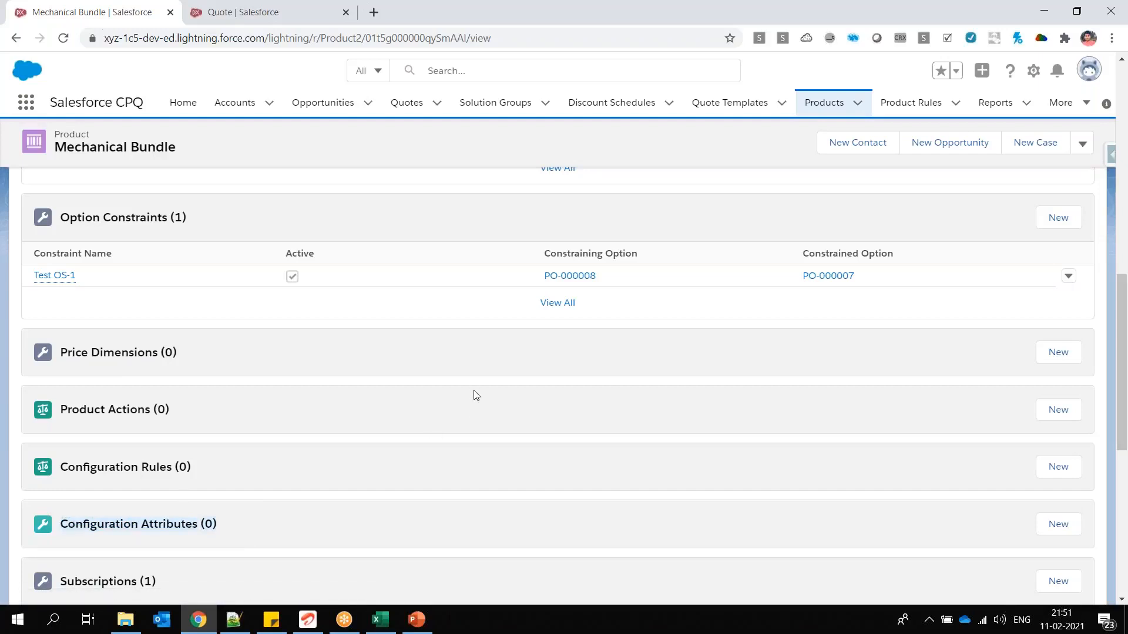
# Examine the Mechanical Bundle title and Software Liceses feature on the quote's Configure Products page, and return to the product record.
pyautogui.click(239, 14)
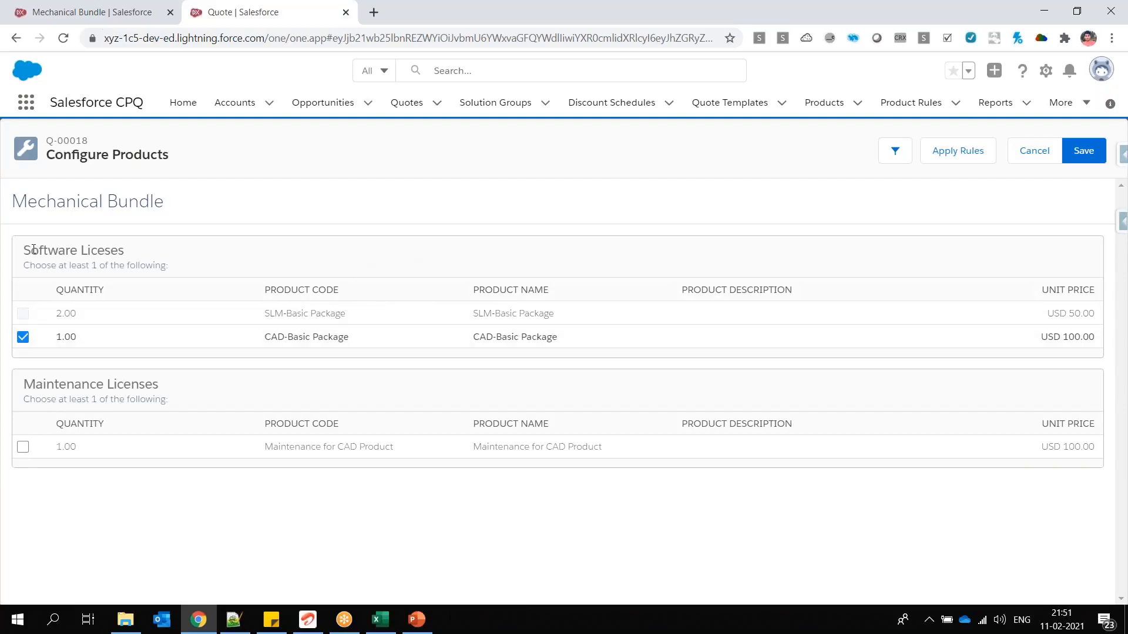
pyautogui.moveTo(56, 203); pyautogui.dragTo(170, 206)
pyautogui.moveTo(38, 251); pyautogui.dragTo(124, 251)
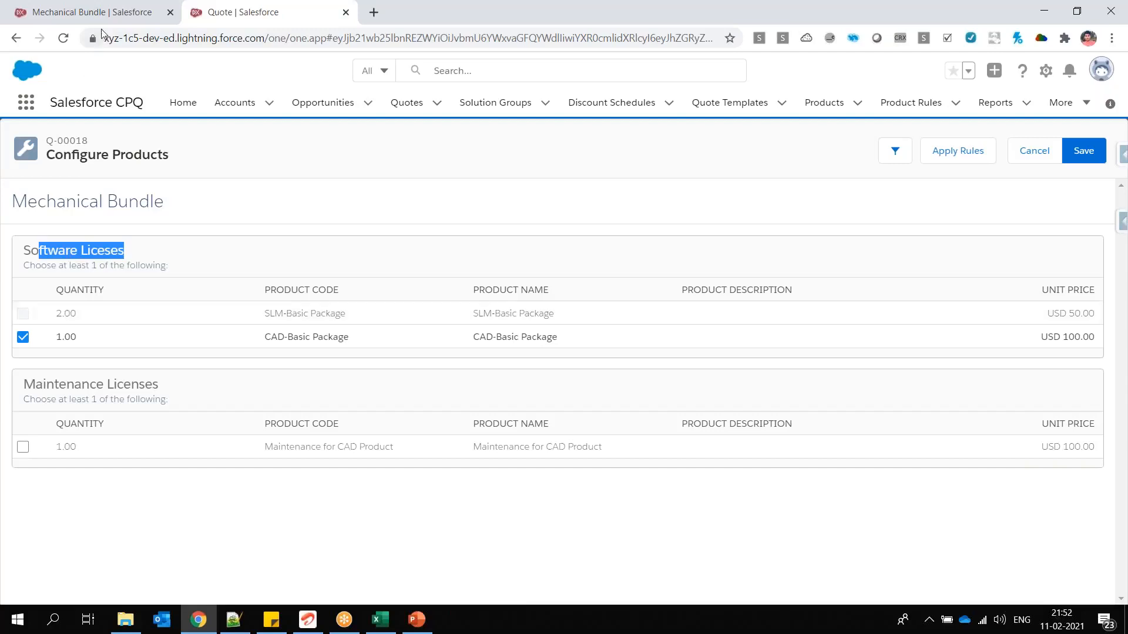
pyautogui.click(111, 12)
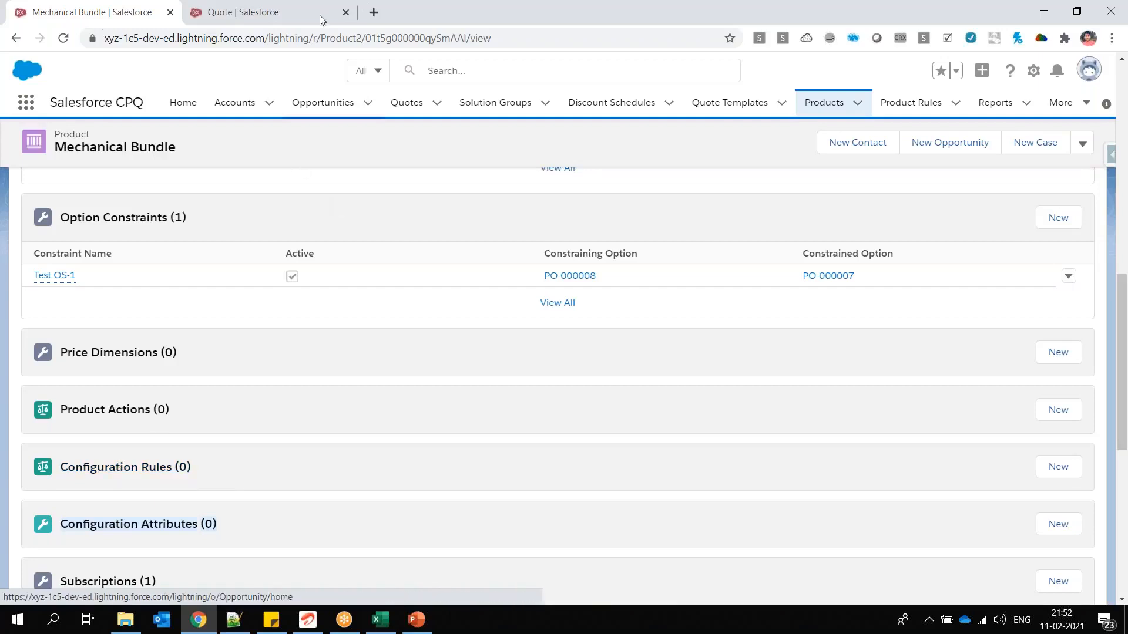
# On the quote's Configure Products page, compare the Software Liceses options and deselect CAD-Basic Package.
pyautogui.click(265, 13)
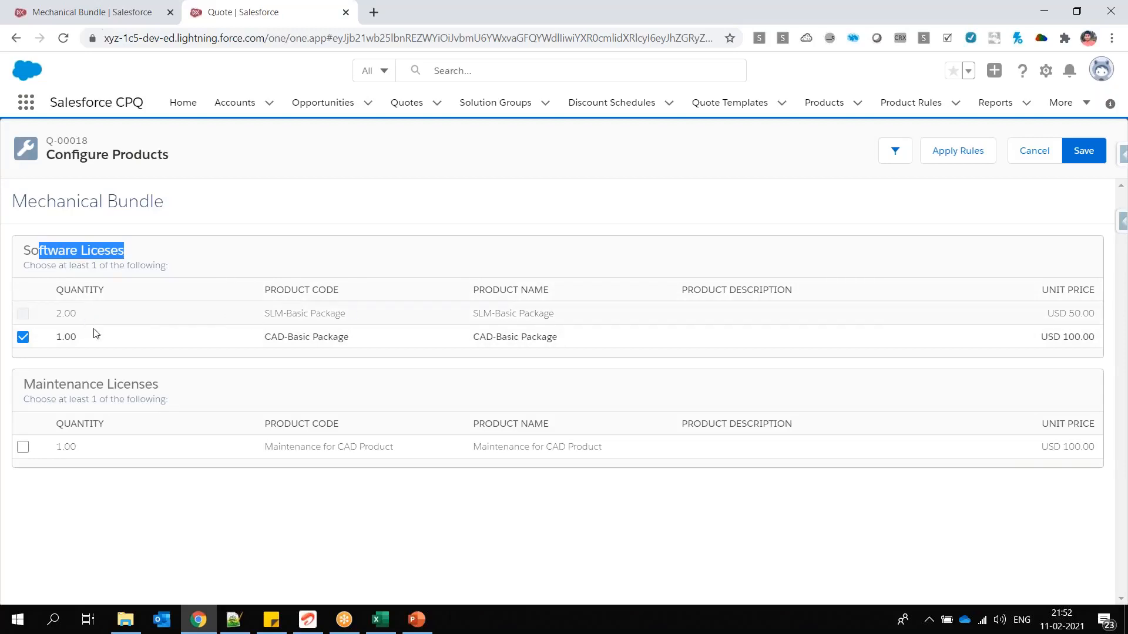
pyautogui.moveTo(259, 315); pyautogui.dragTo(342, 311)
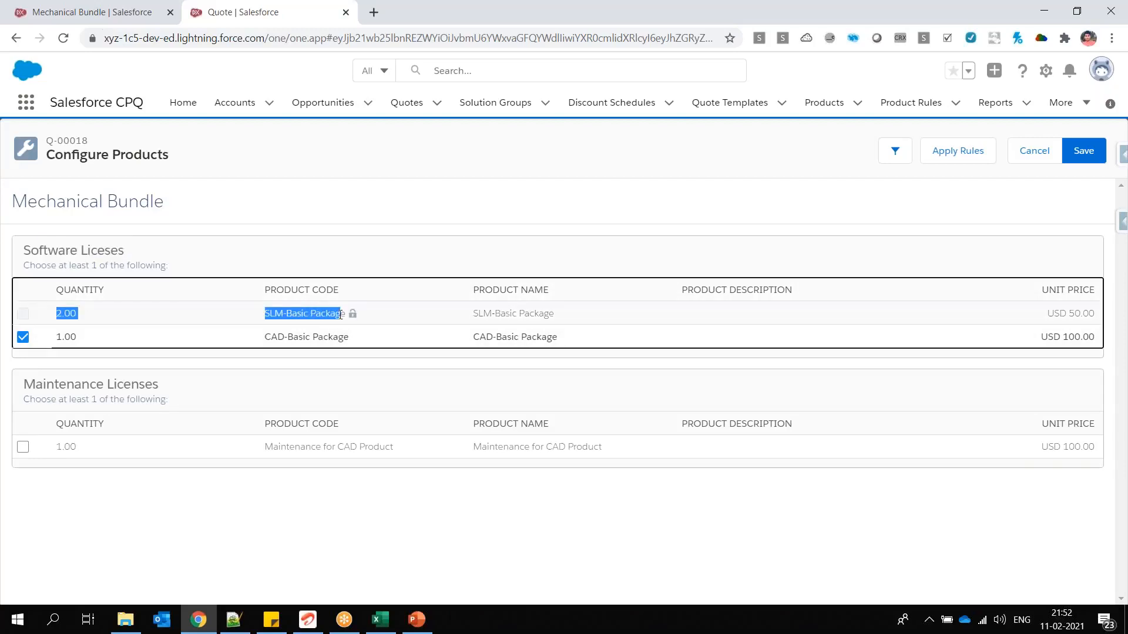
pyautogui.moveTo(271, 336); pyautogui.dragTo(352, 336)
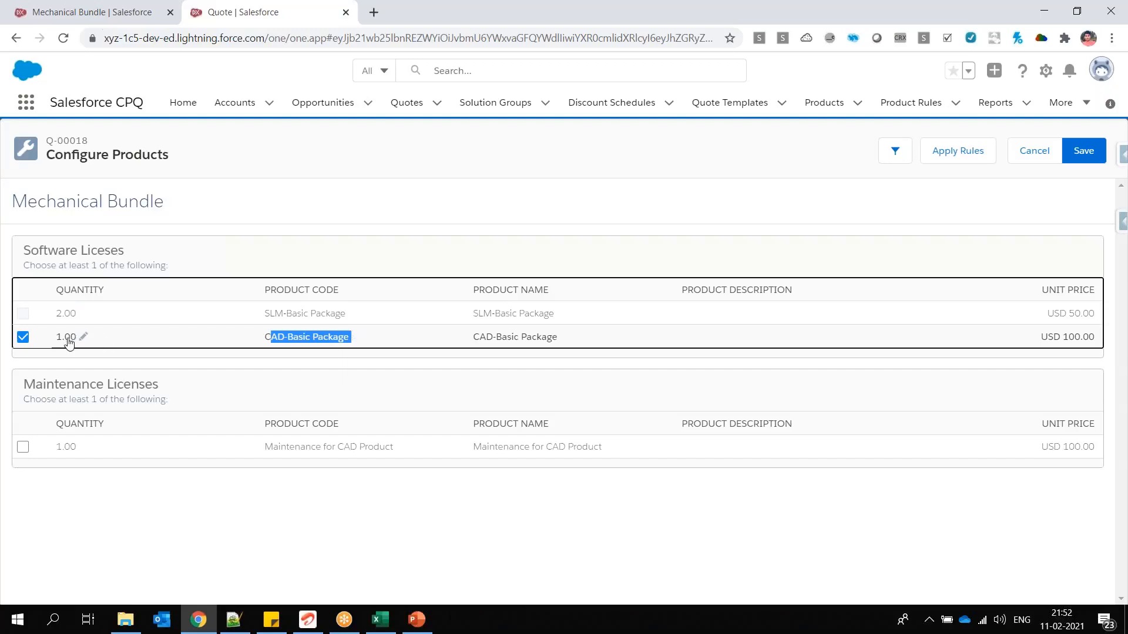
pyautogui.click(24, 337)
pyautogui.moveTo(25, 343)
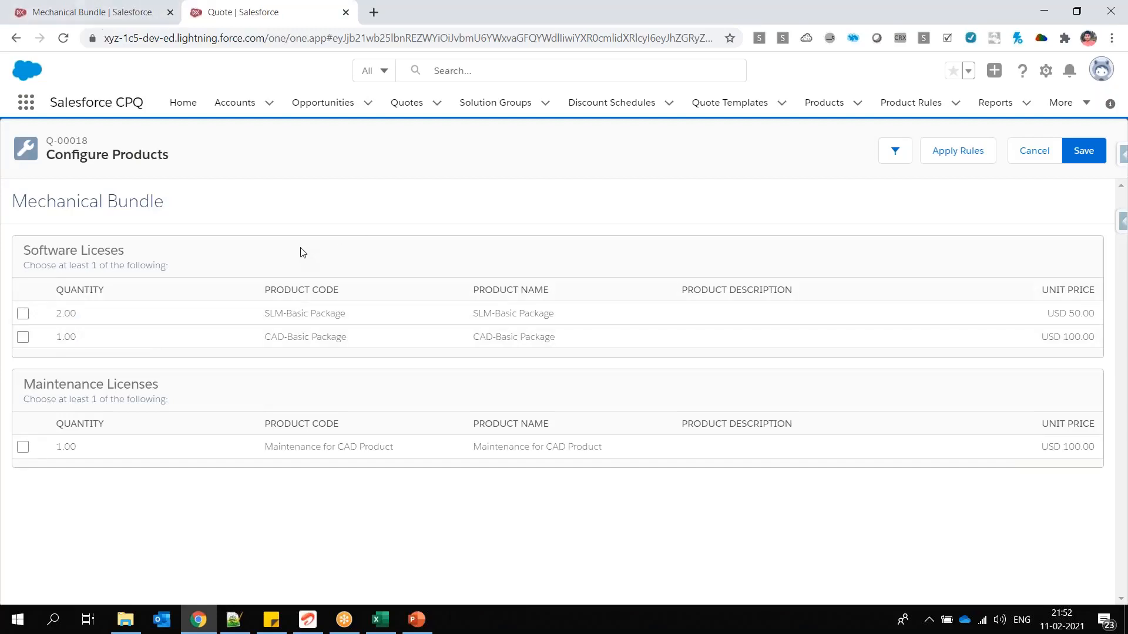
pyautogui.tripleClick(109, 159)
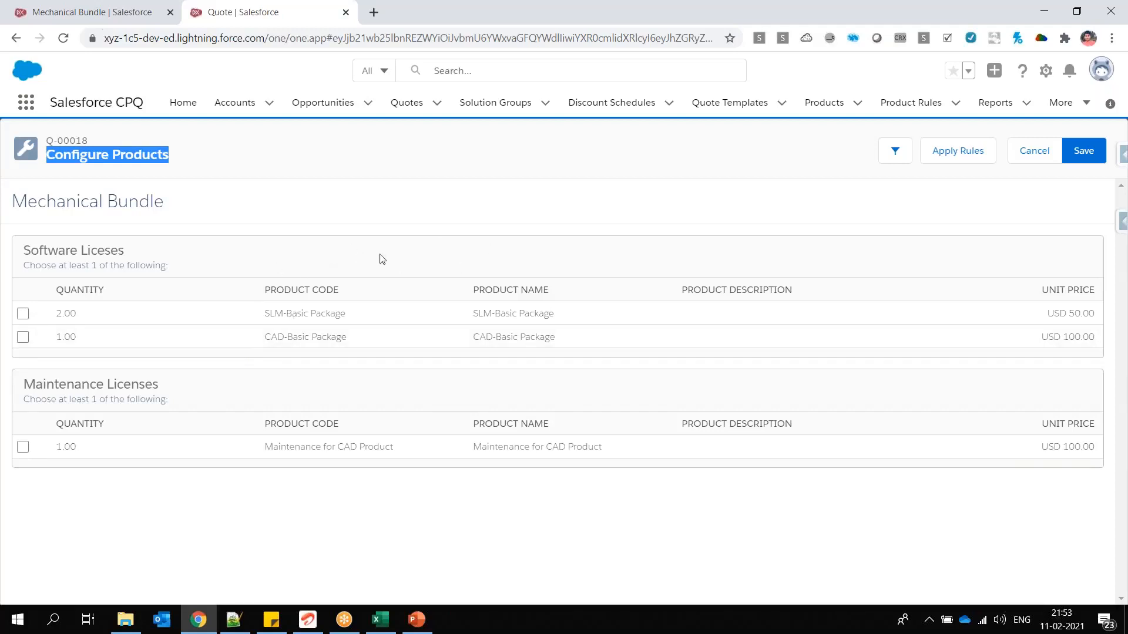
# Return to the Mechanical Bundle record and locate its Configuration Attributes related list.
pyautogui.click(133, 18)
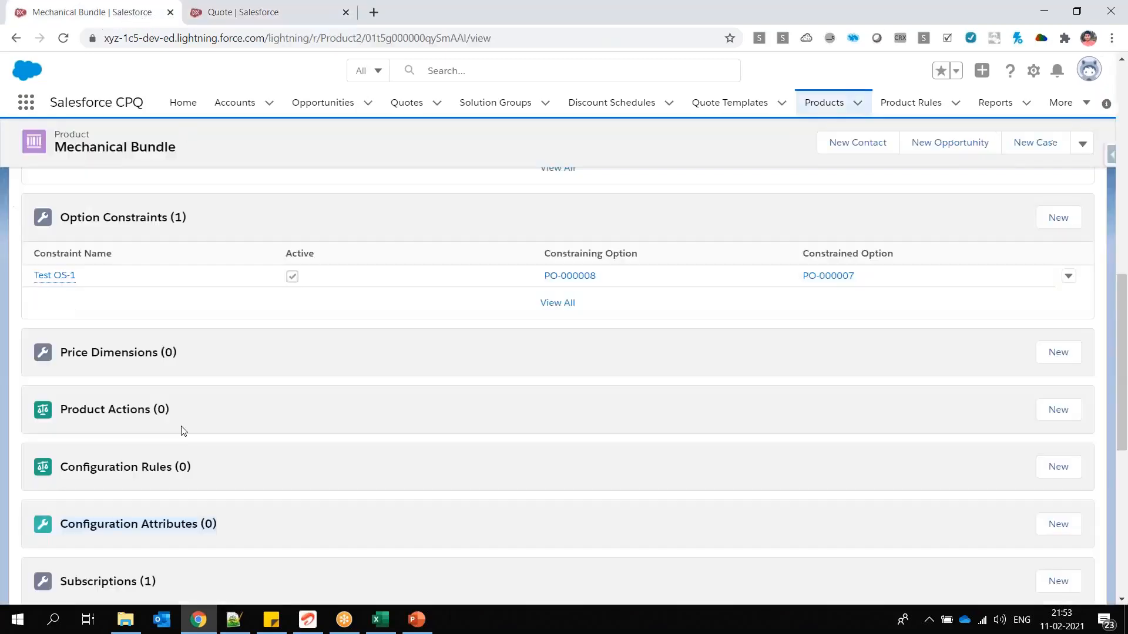
pyautogui.click(172, 528)
pyautogui.scroll(-1, 243, 504)
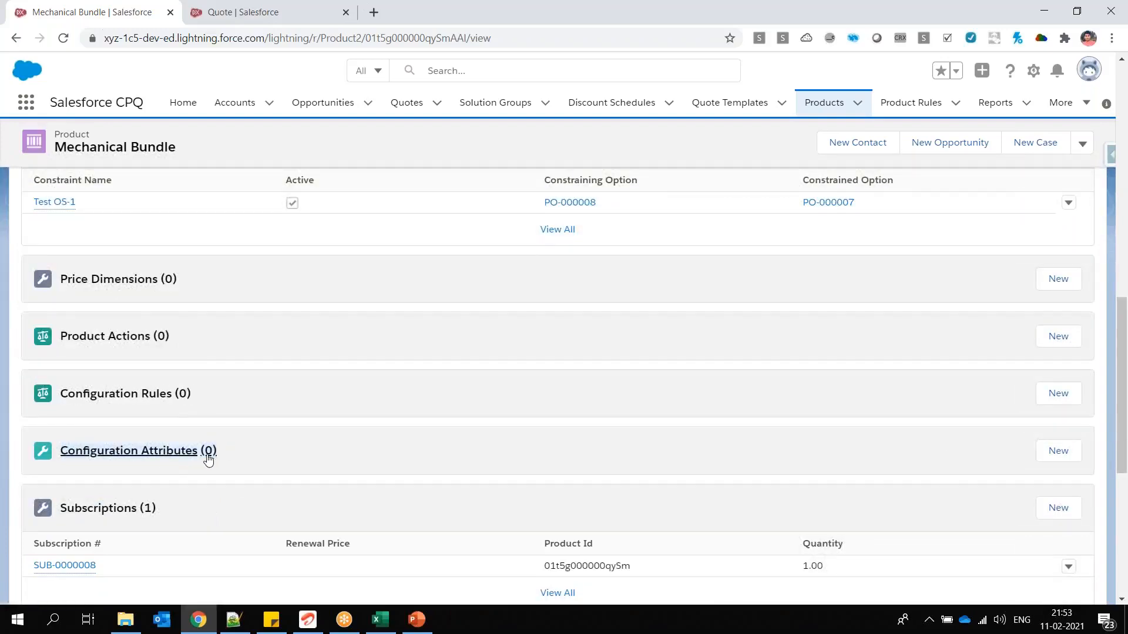
# Switch to PowerPoint and read the Configuration Attributes and Global Attributes points on the slide.
pyautogui.click(418, 623)
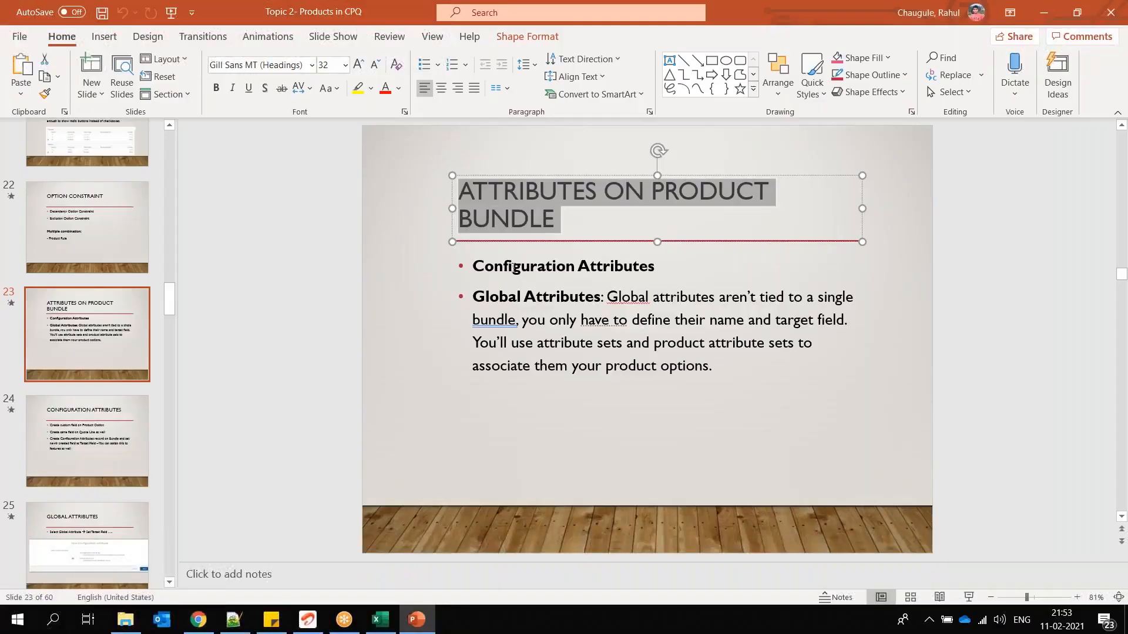
pyautogui.tripleClick(517, 266)
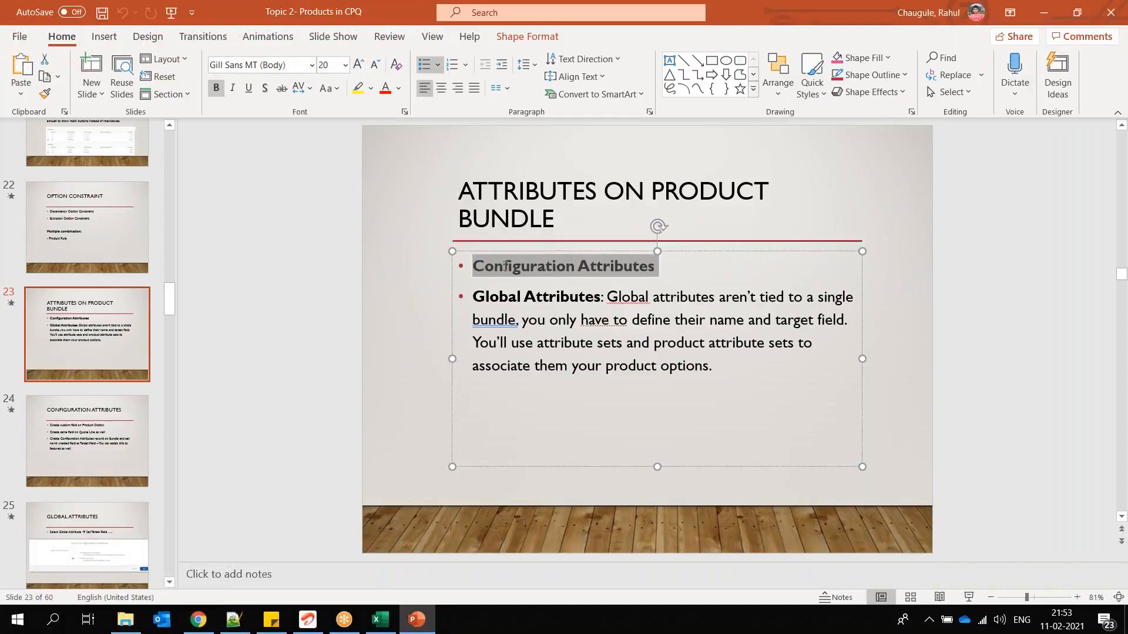
pyautogui.click(603, 298)
pyautogui.moveTo(602, 298); pyautogui.dragTo(473, 297)
pyautogui.doubleClick(561, 297)
pyautogui.moveTo(561, 297); pyautogui.dragTo(478, 296)
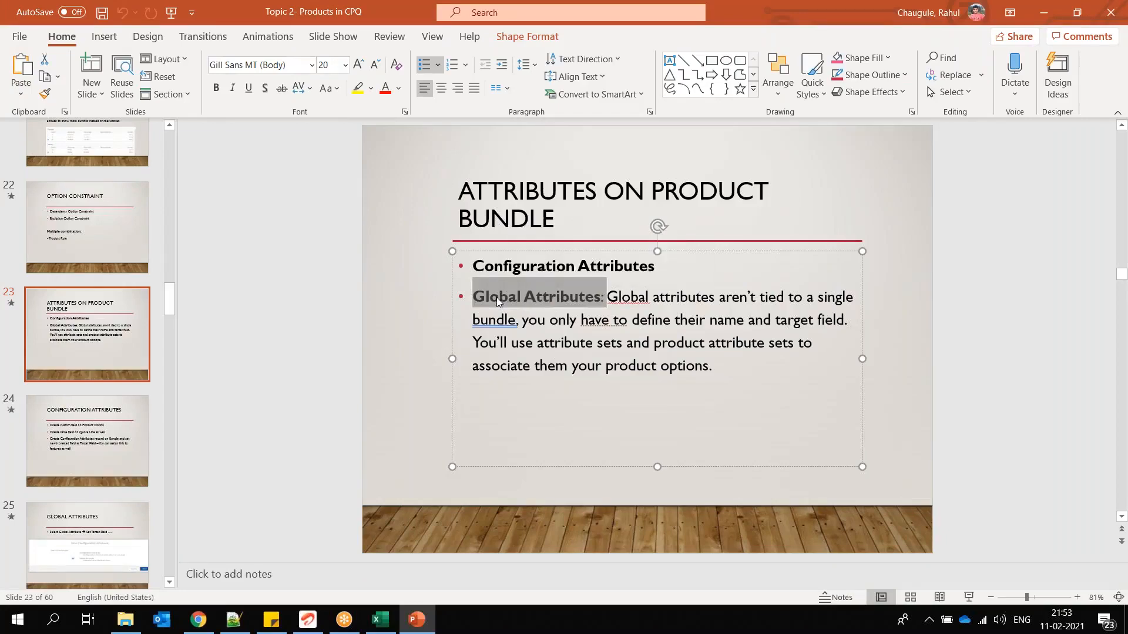
# Compare the slide's two attribute types with the Mechanical Bundle record in Chrome.
pyautogui.hotkey('alt', 'Tab')
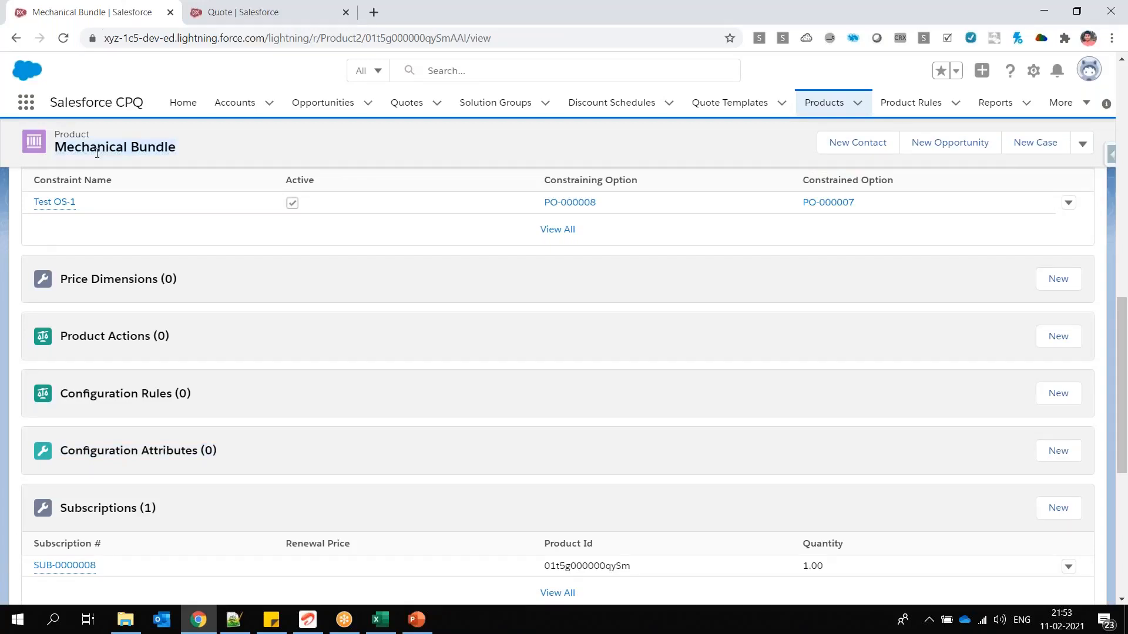
pyautogui.hotkey('alt', 'Tab')
pyautogui.moveTo(669, 269); pyautogui.dragTo(509, 265)
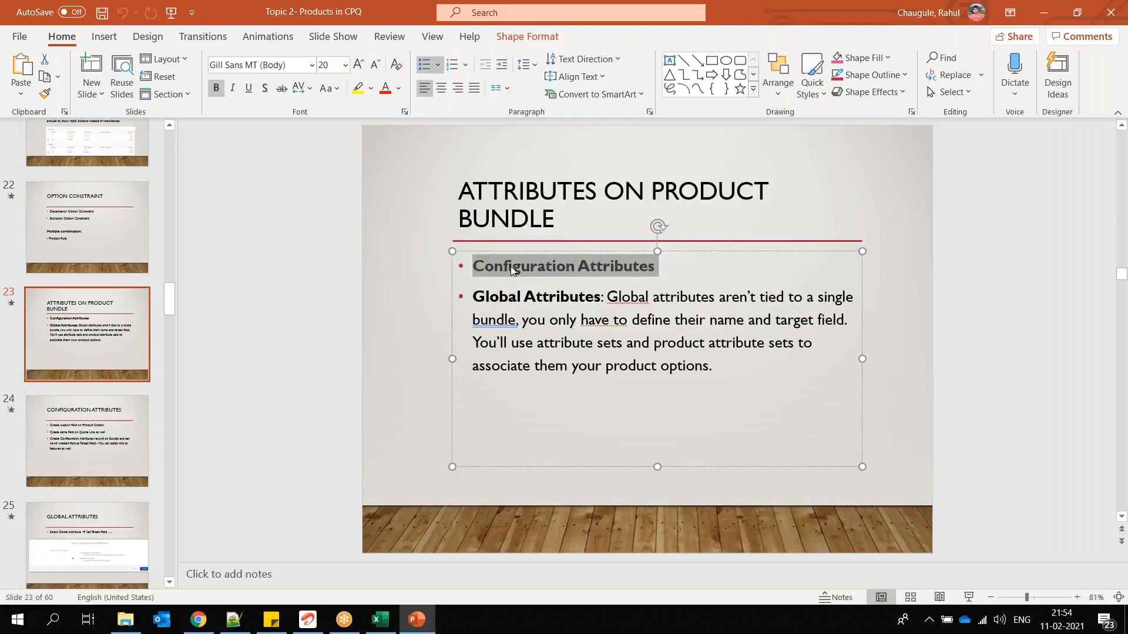
pyautogui.hotkey('alt', 'Tab')
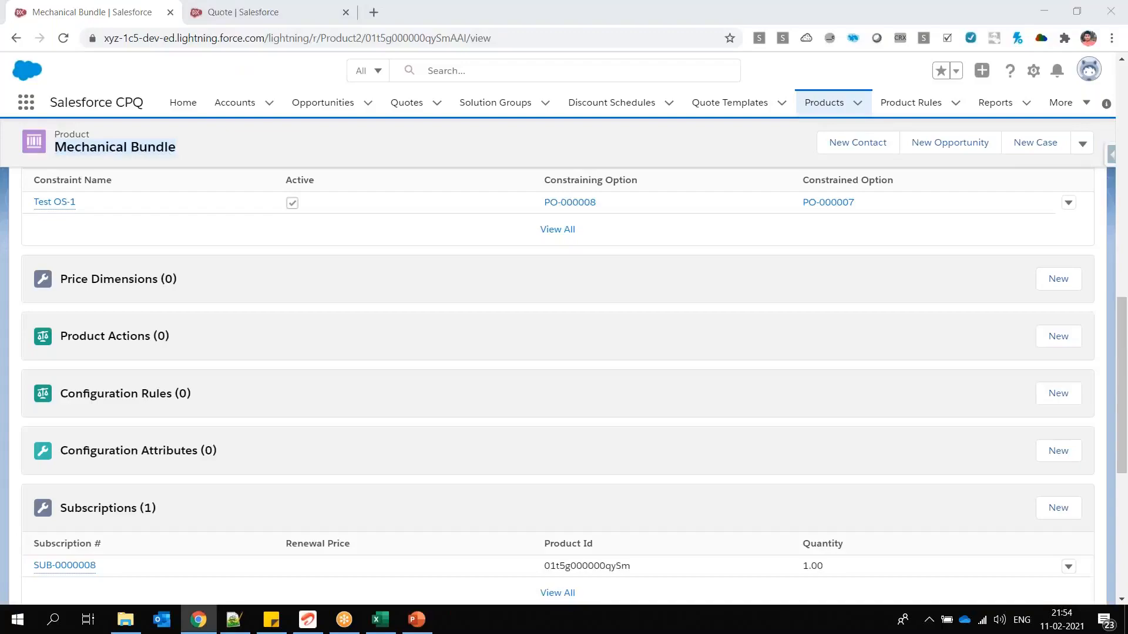
pyautogui.hotkey('alt', 'Tab')
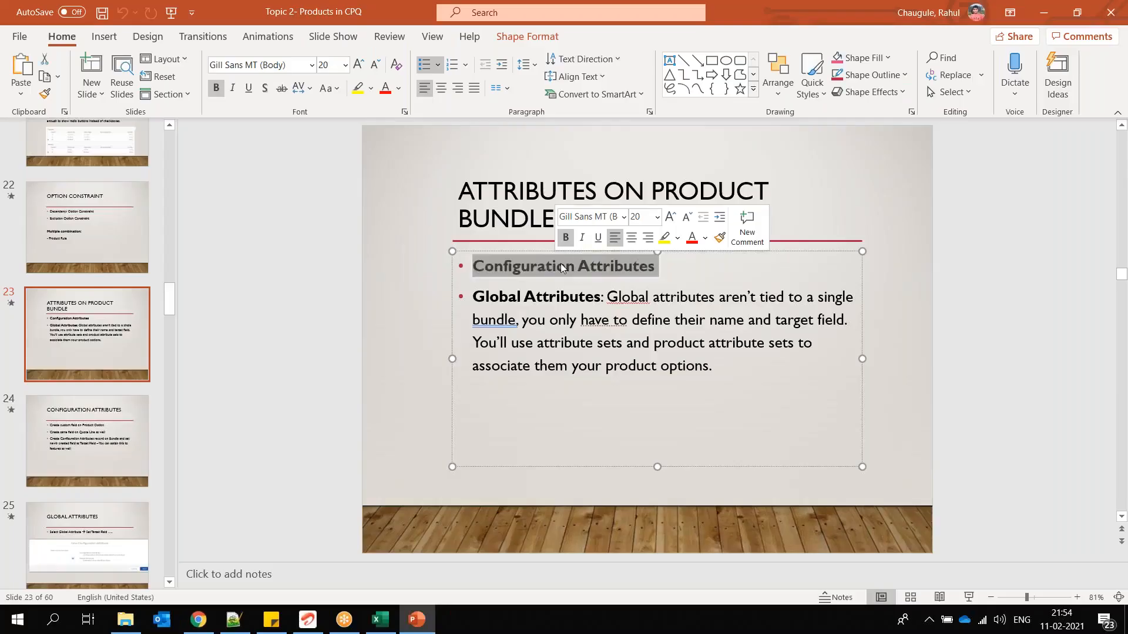
pyautogui.moveTo(472, 296); pyautogui.dragTo(603, 298)
# In Chrome, start a new configuration attribute for Mechanical Bundle and review the Configuration Attribute and Global Attribute record types.
pyautogui.hotkey('alt', 'Tab')
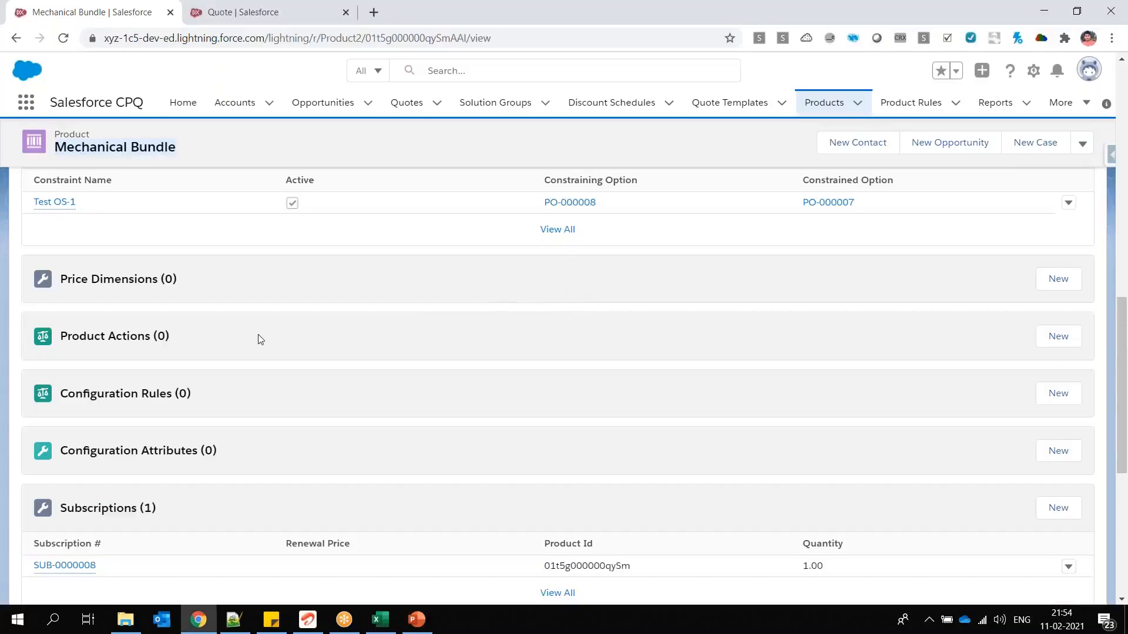
pyautogui.moveTo(249, 453); pyautogui.dragTo(68, 446)
pyautogui.click(1045, 452)
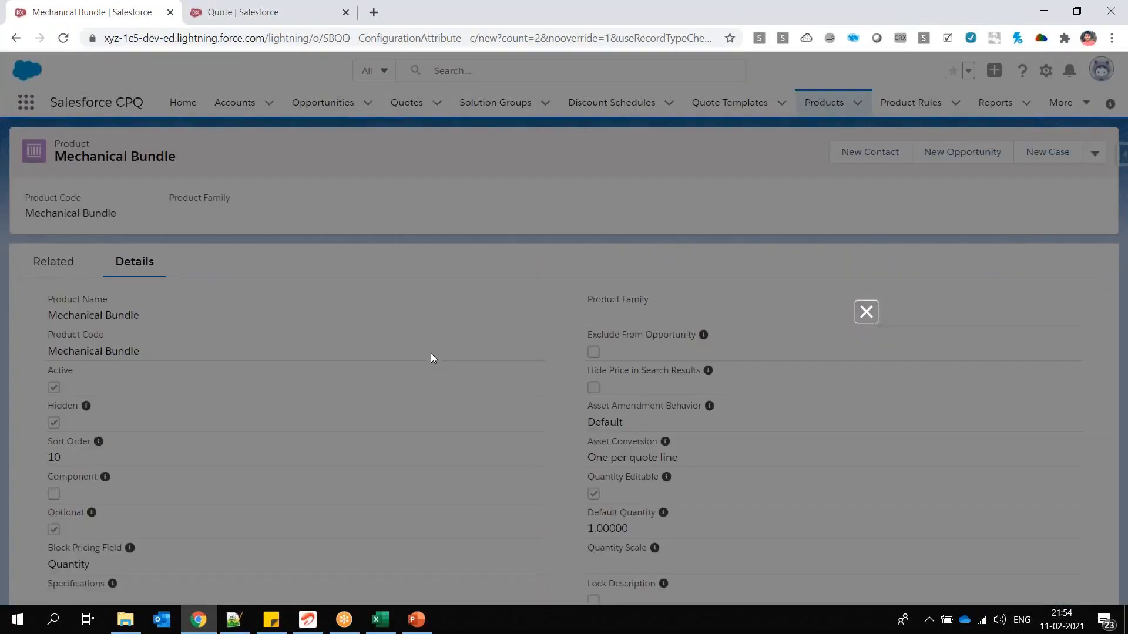
pyautogui.moveTo(630, 313); pyautogui.dragTo(516, 314)
pyautogui.moveTo(585, 351); pyautogui.dragTo(502, 352)
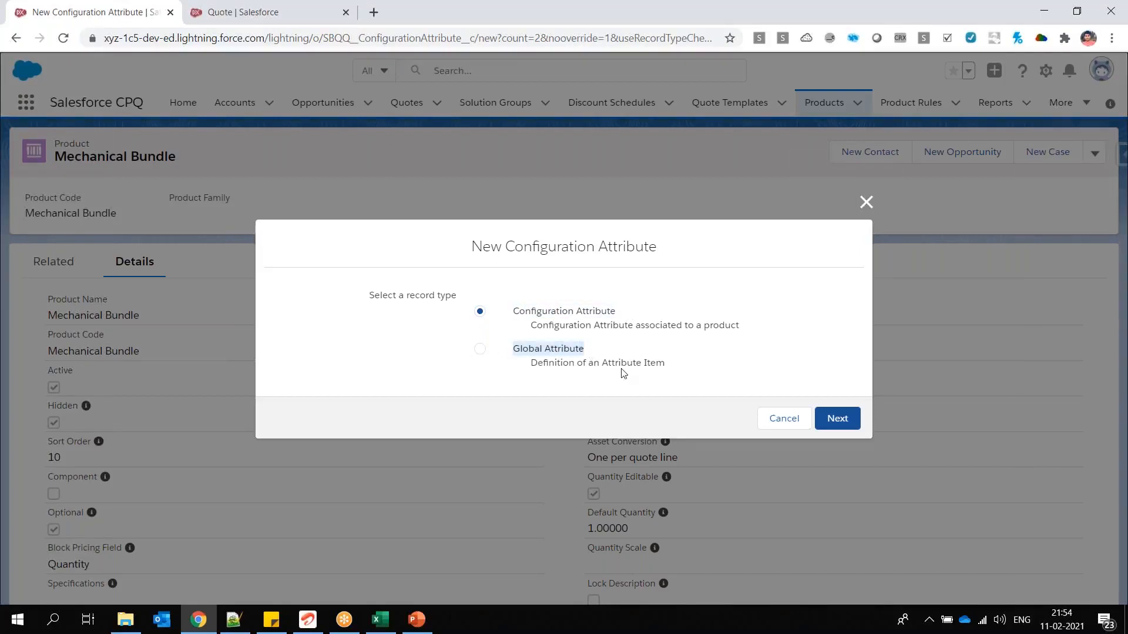
# Choose the Configuration Attribute record type for the new attribute and continue to its entry form.
pyautogui.moveTo(633, 313); pyautogui.dragTo(512, 313)
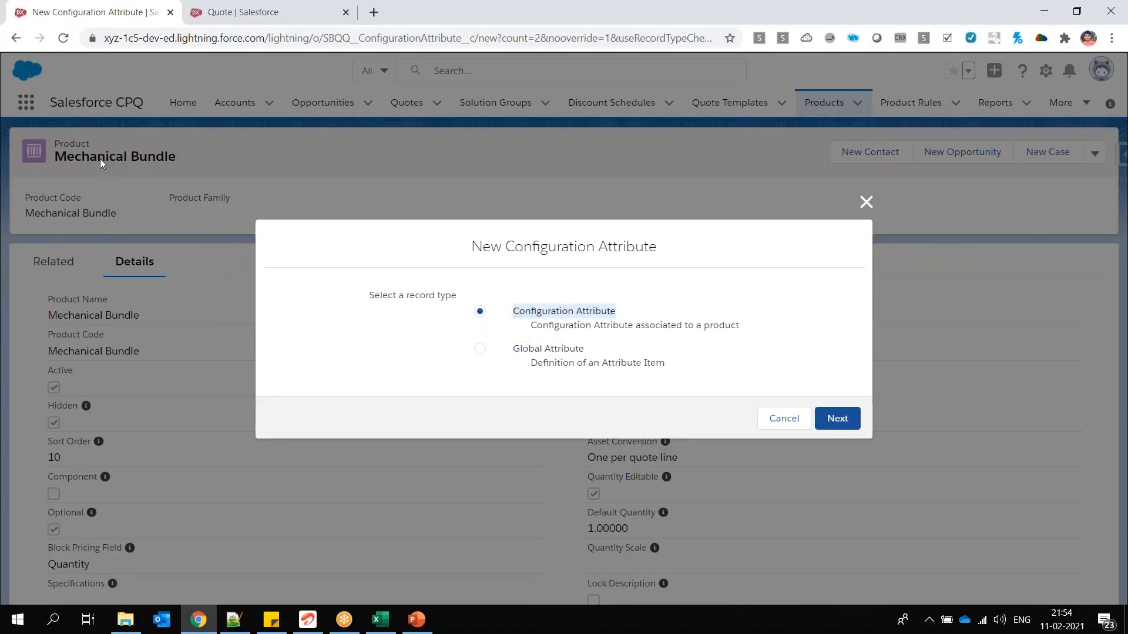
pyautogui.click(487, 356)
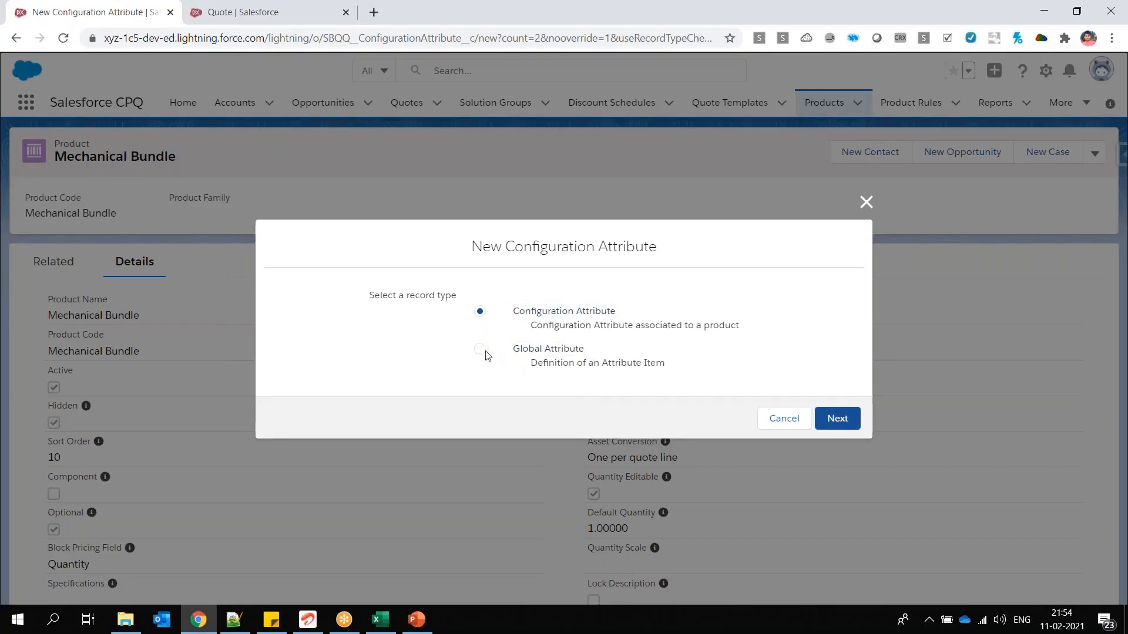
pyautogui.click(484, 312)
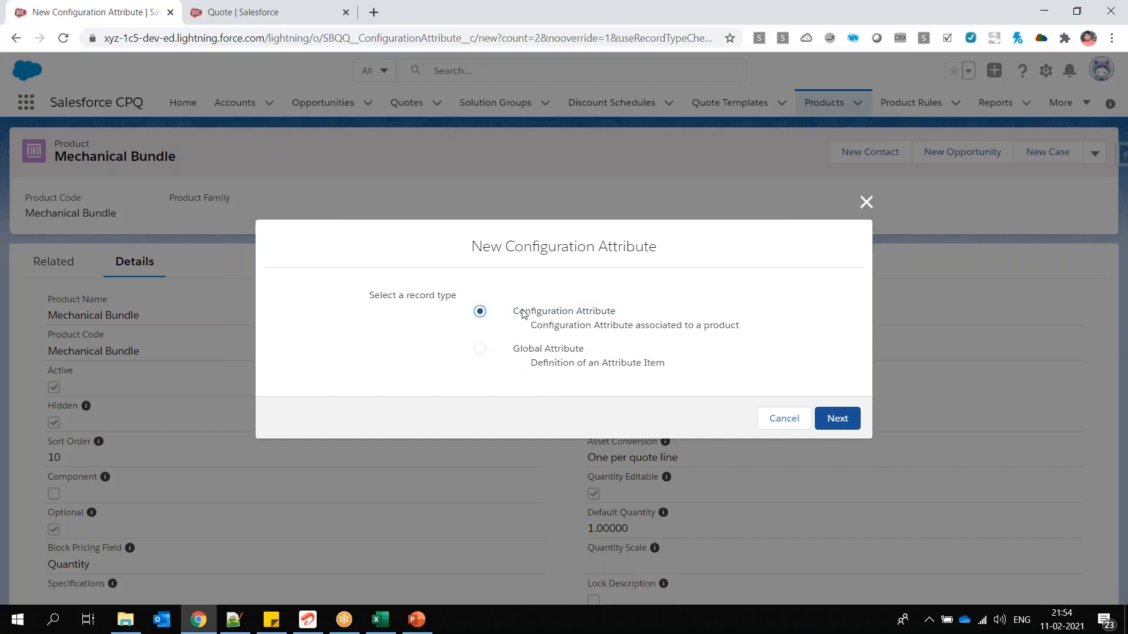
pyautogui.moveTo(521, 313); pyautogui.dragTo(640, 311)
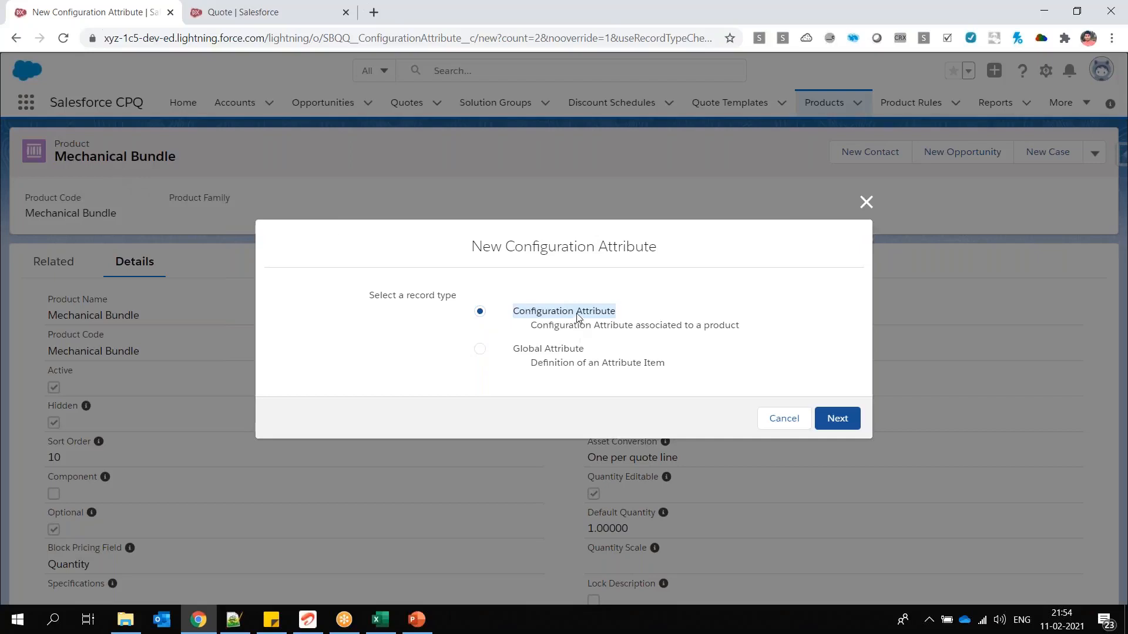
pyautogui.click(839, 418)
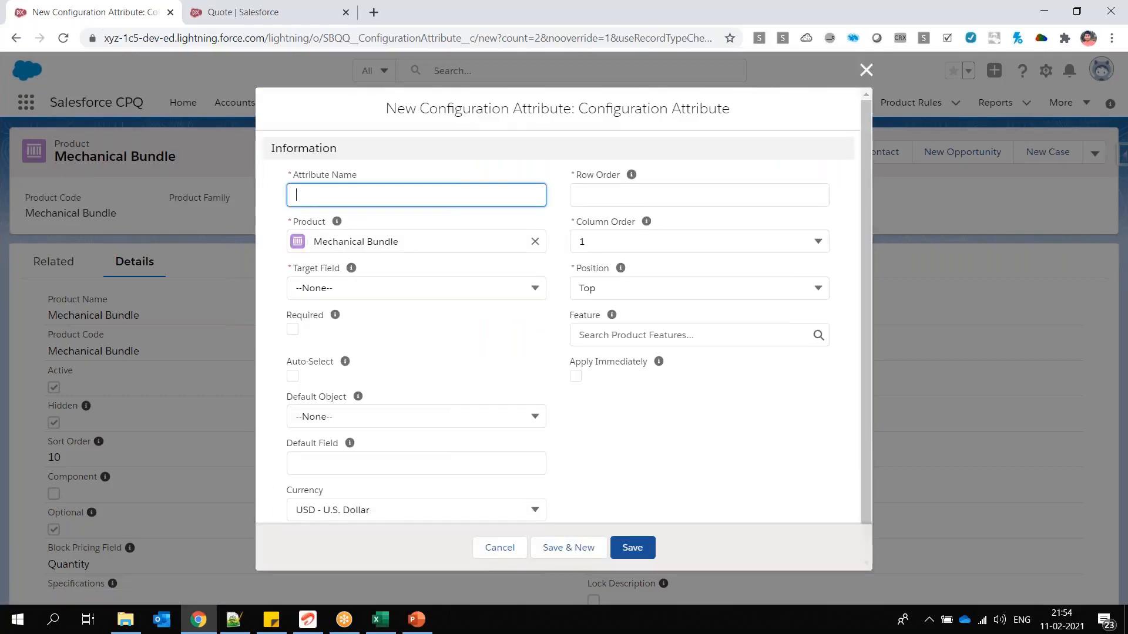
# Check the Product field of the new configuration attribute and name the attribute Test CA-1.
pyautogui.click(307, 242)
pyautogui.doubleClick(315, 237)
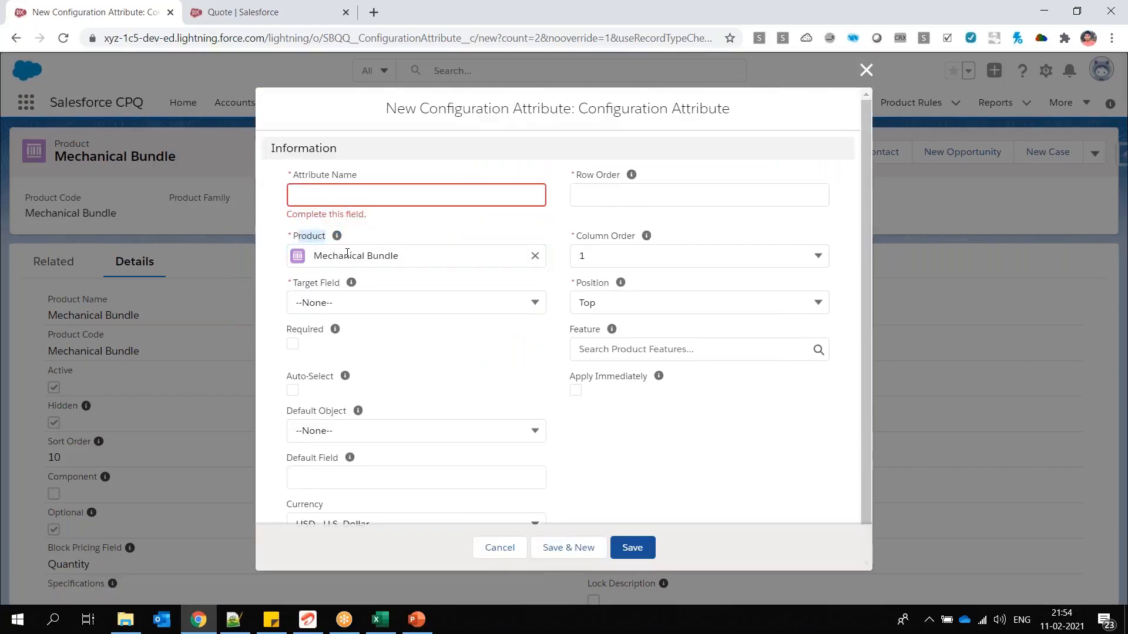
pyautogui.click(335, 195)
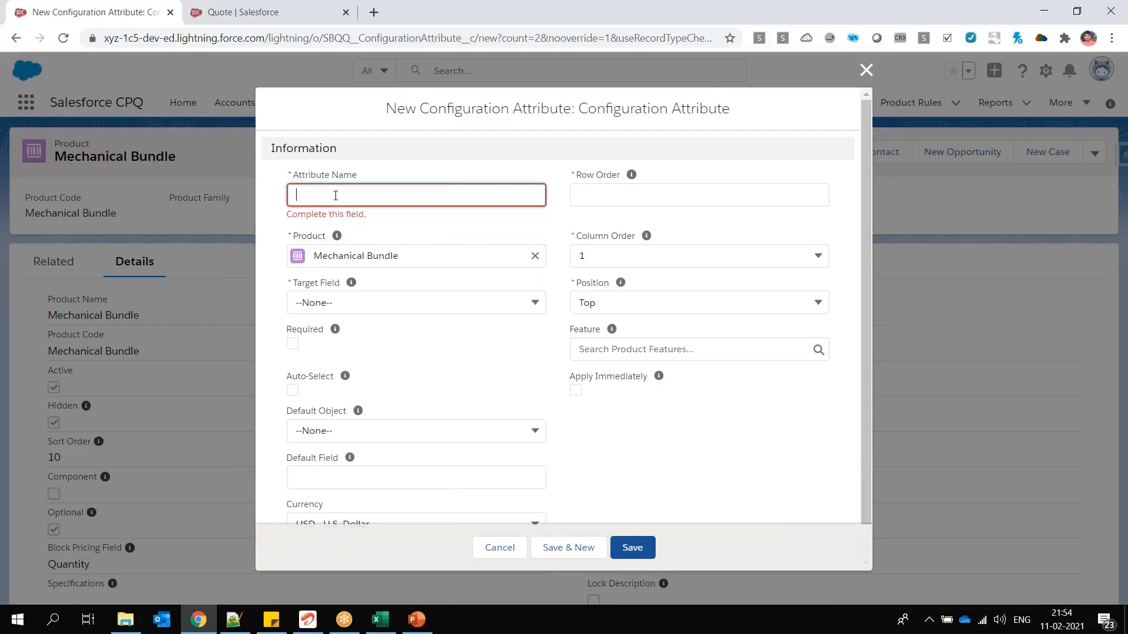
pyautogui.write('Test CA-1')
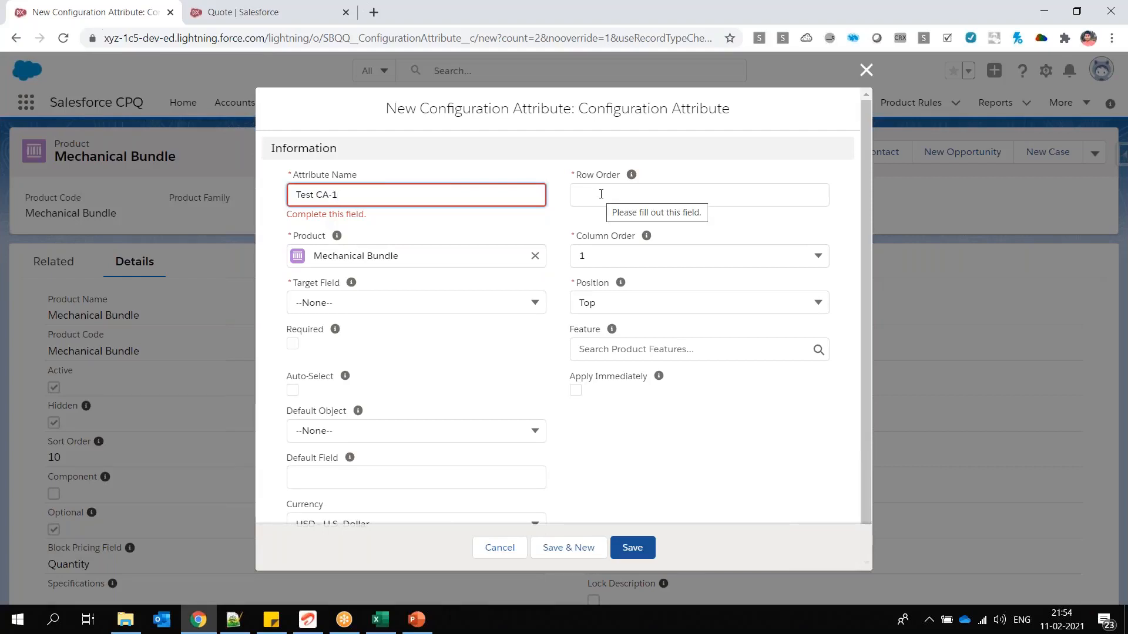
# Examine the available Target Field choices and read the field's help text.
pyautogui.click(297, 286)
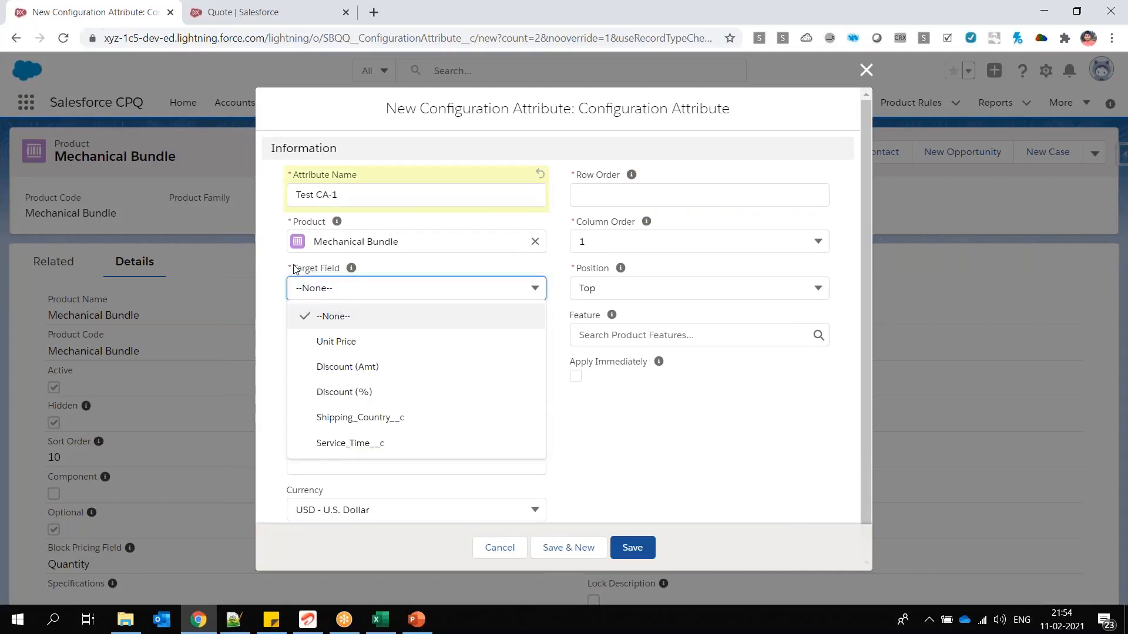
pyautogui.moveTo(295, 268); pyautogui.dragTo(352, 269)
pyautogui.moveTo(352, 269)
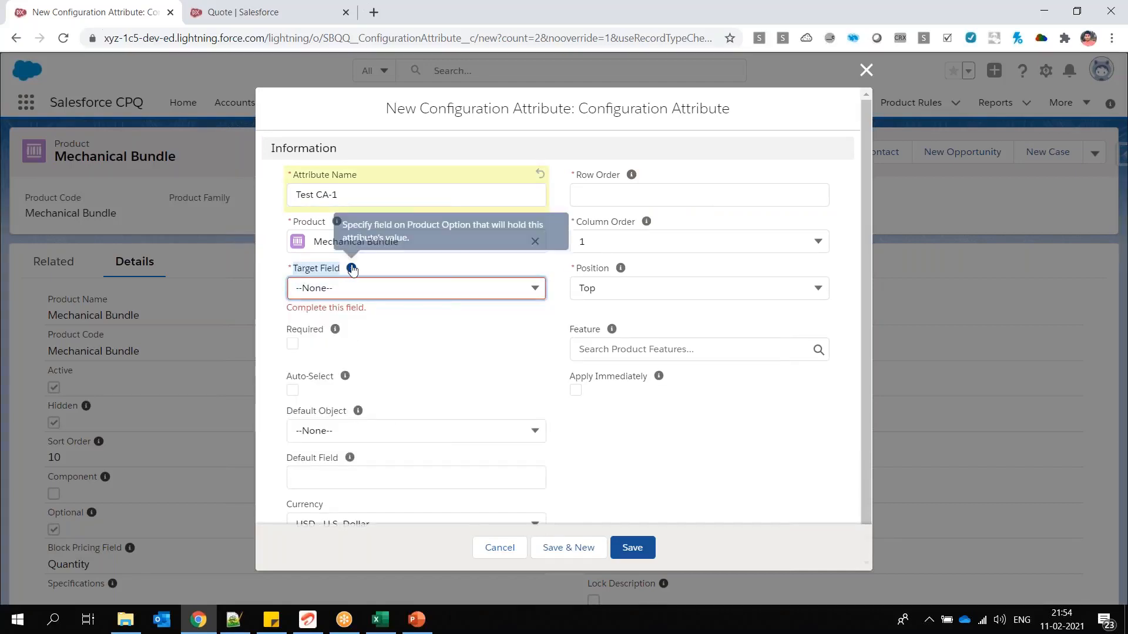
# From the quote's Configure Products page, open Salesforce Setup in a new browser tab and go to it.
pyautogui.click(282, 14)
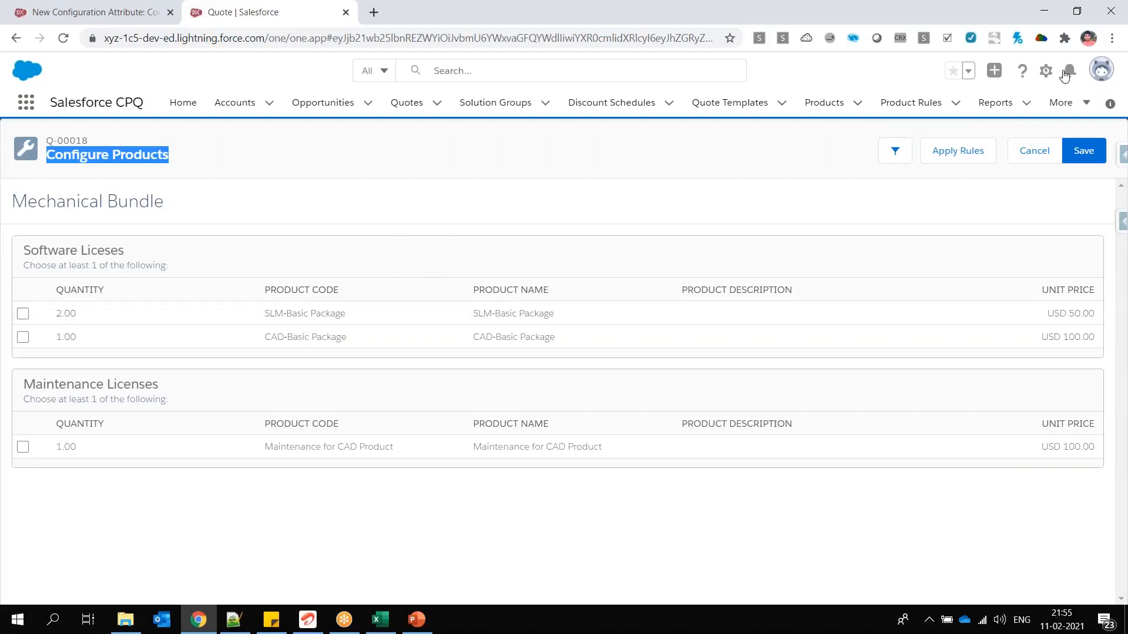
pyautogui.click(1045, 71)
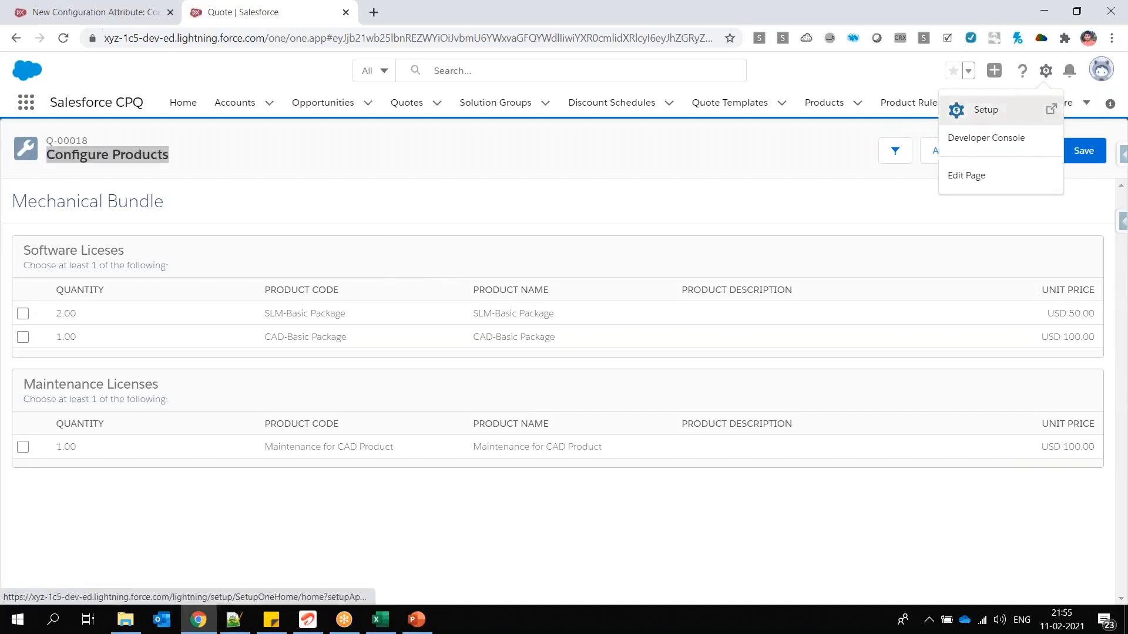
pyautogui.click(986, 110)
pyautogui.hotkey('ctrl', 'shift', 'Tab')
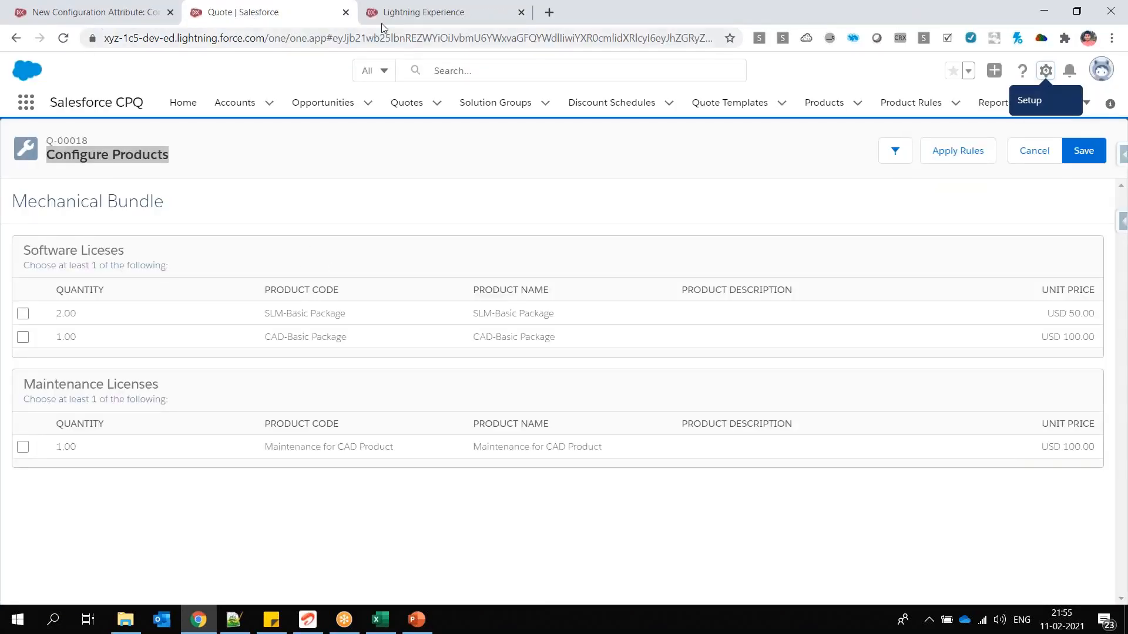
pyautogui.click(411, 12)
pyautogui.click(281, 13)
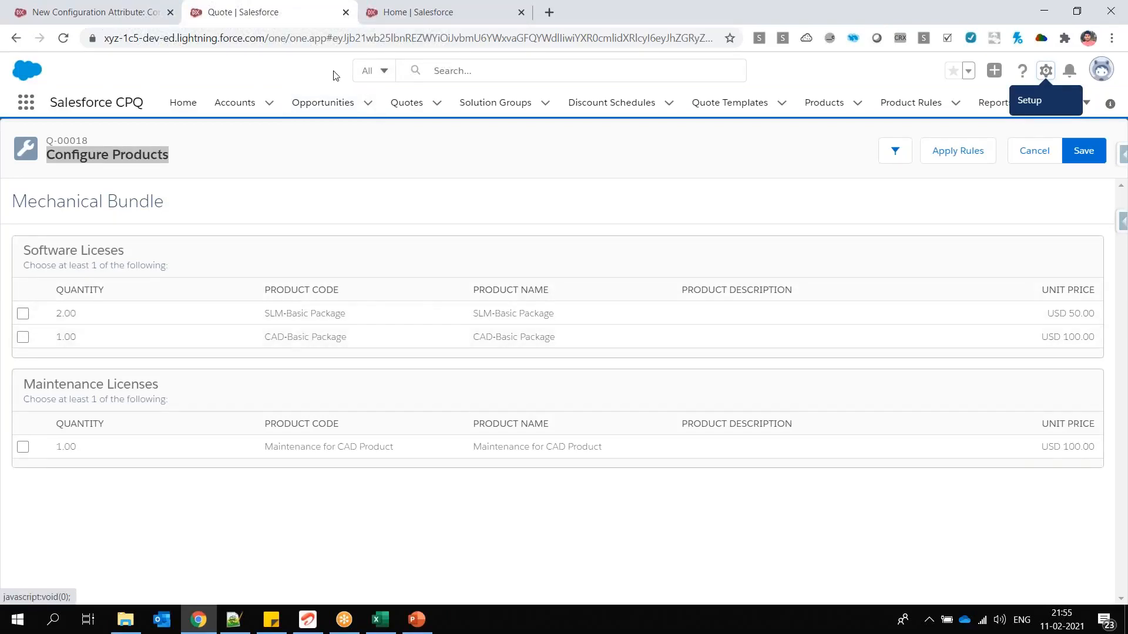
pyautogui.click(373, 17)
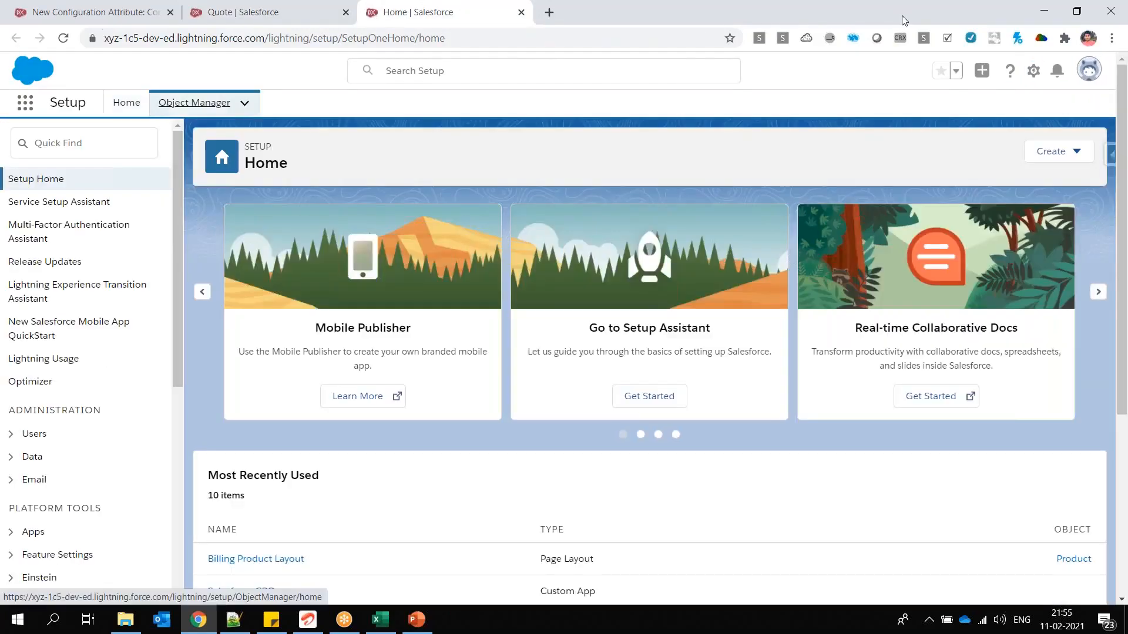
# Find the Product Option object in Object Manager and open its Fields & Relationships.
pyautogui.click(194, 102)
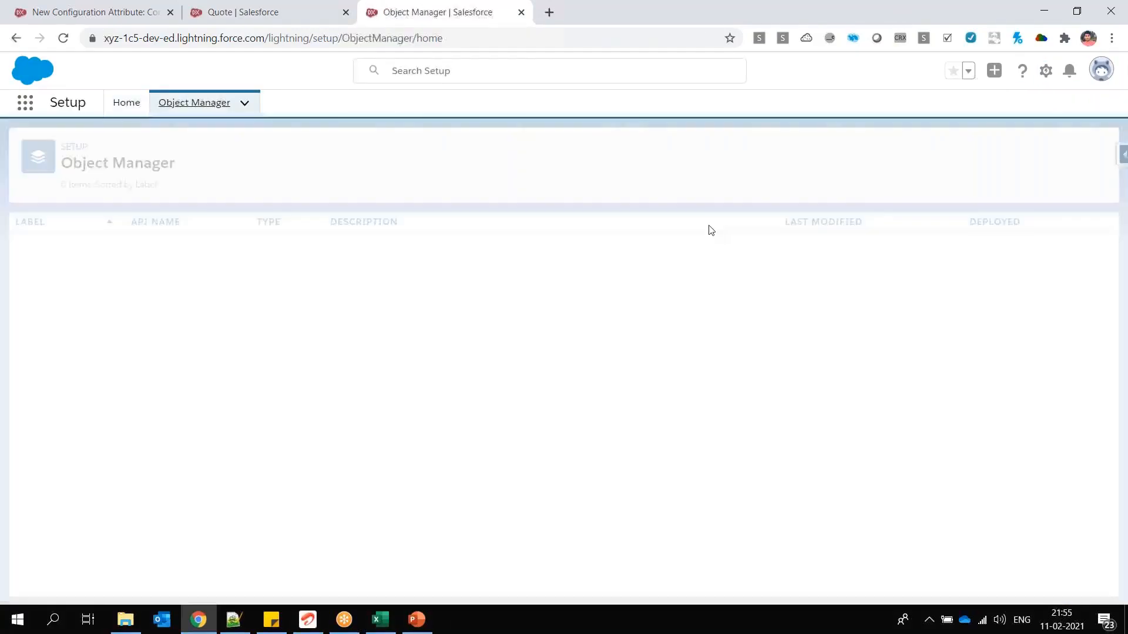
pyautogui.click(864, 151)
pyautogui.write('product op')
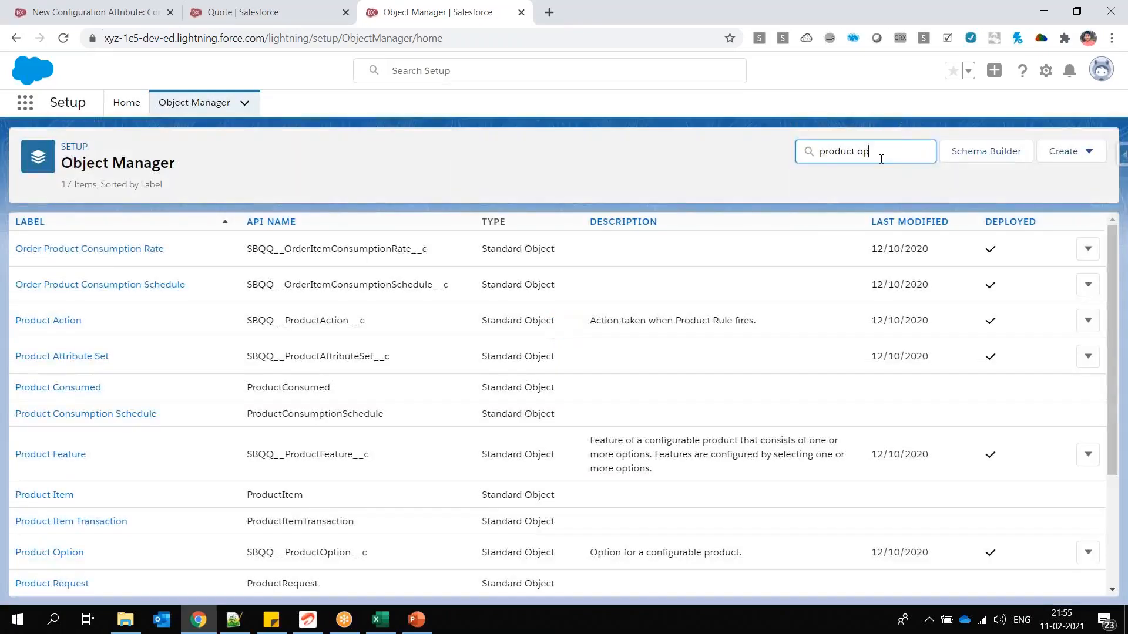
pyautogui.click(49, 552)
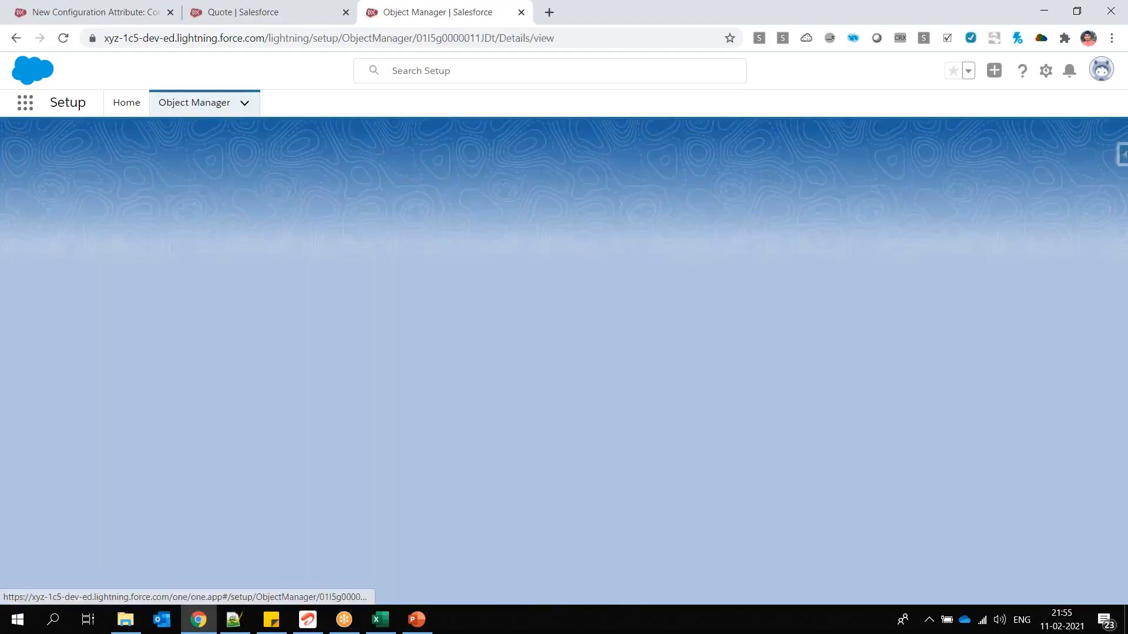
pyautogui.click(69, 249)
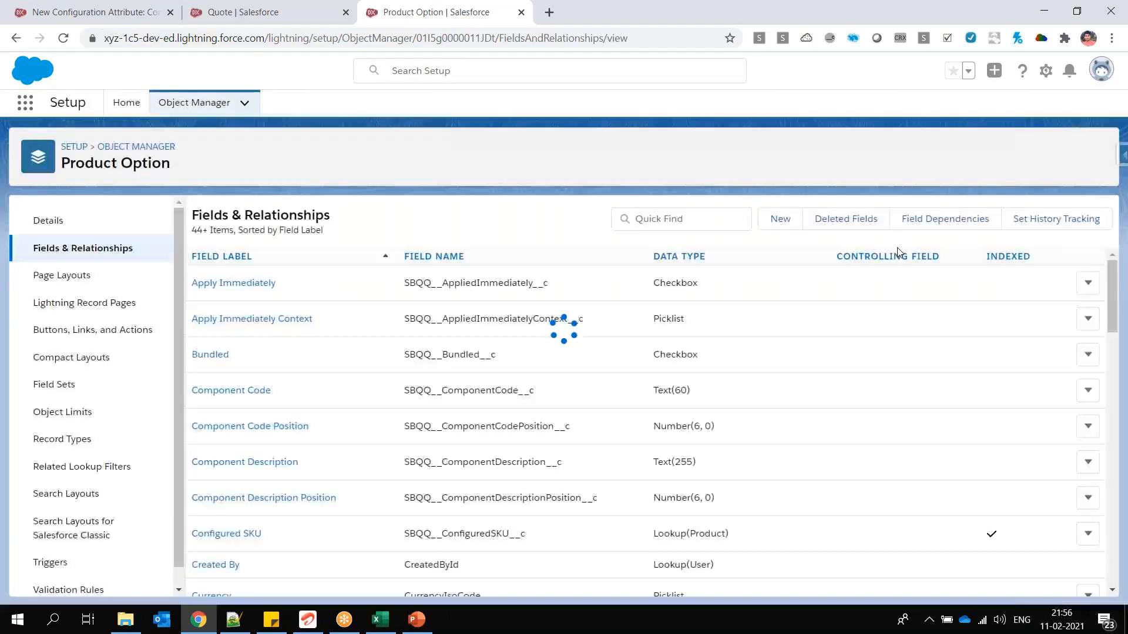
# Start a new custom field on Product Option with the Picklist data type and continue to its details.
pyautogui.click(776, 220)
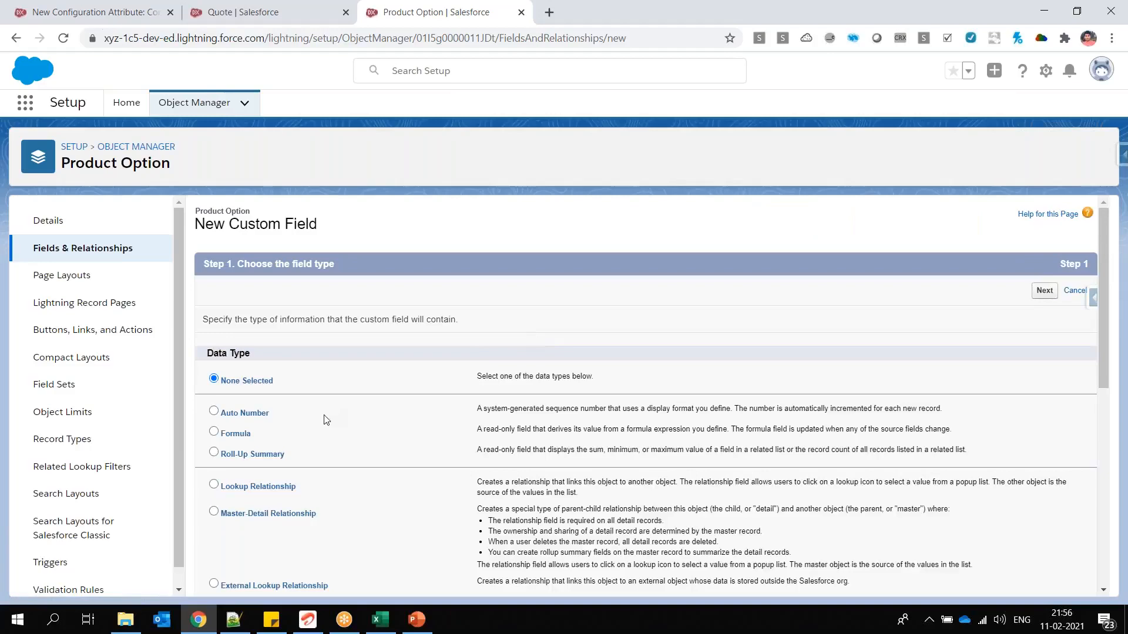
pyautogui.scroll(-1, 326, 420)
pyautogui.scroll(-5, 326, 419)
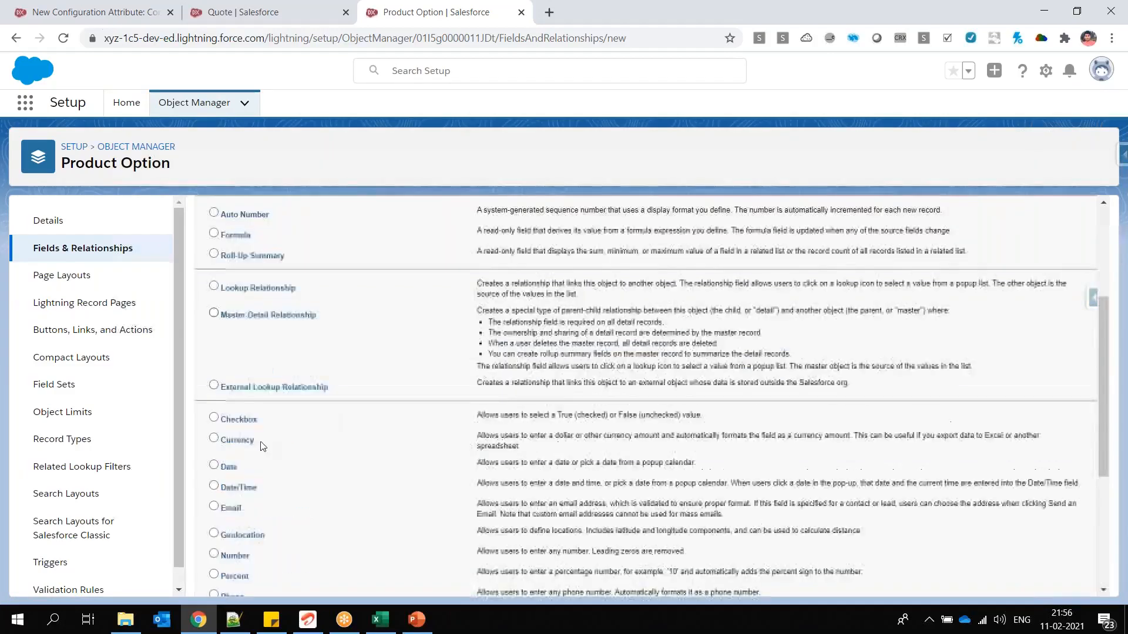
pyautogui.click(214, 521)
pyautogui.scroll(-2, 1096, 414)
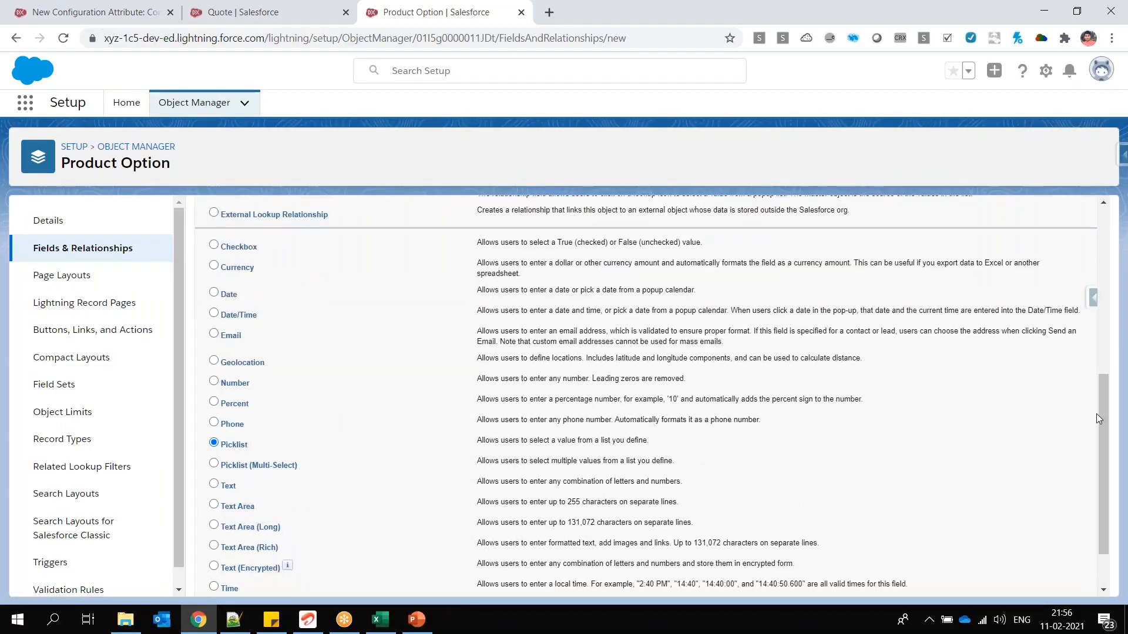
pyautogui.scroll(-1, 1096, 414)
pyautogui.click(1049, 578)
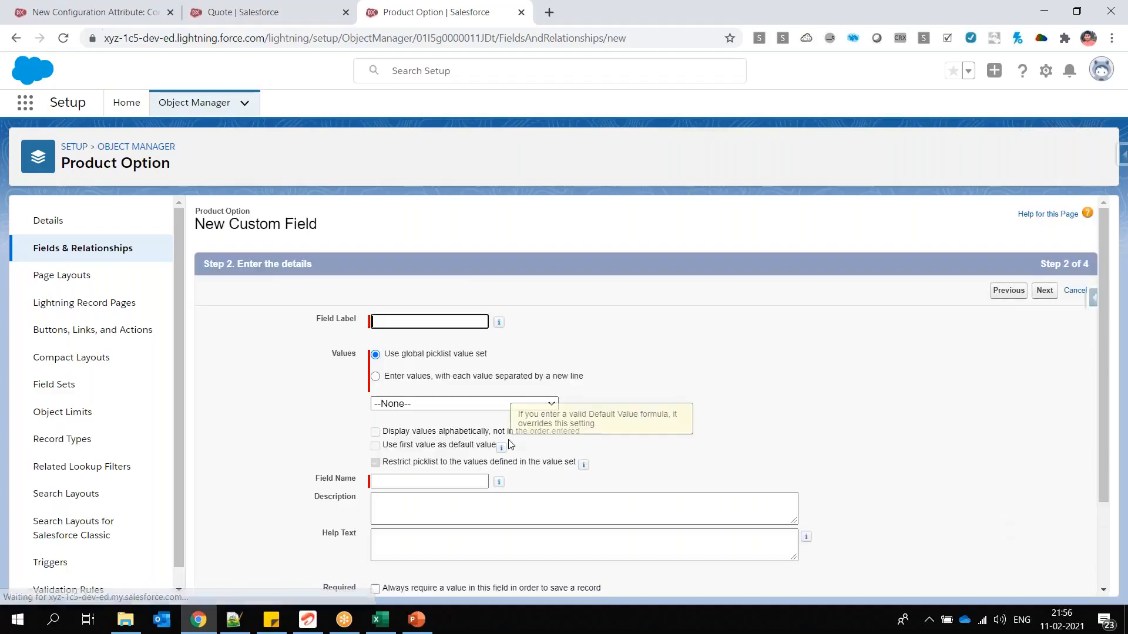
# Give the new picklist field the field name Test and the label Shipping Country.
pyautogui.write('Test')
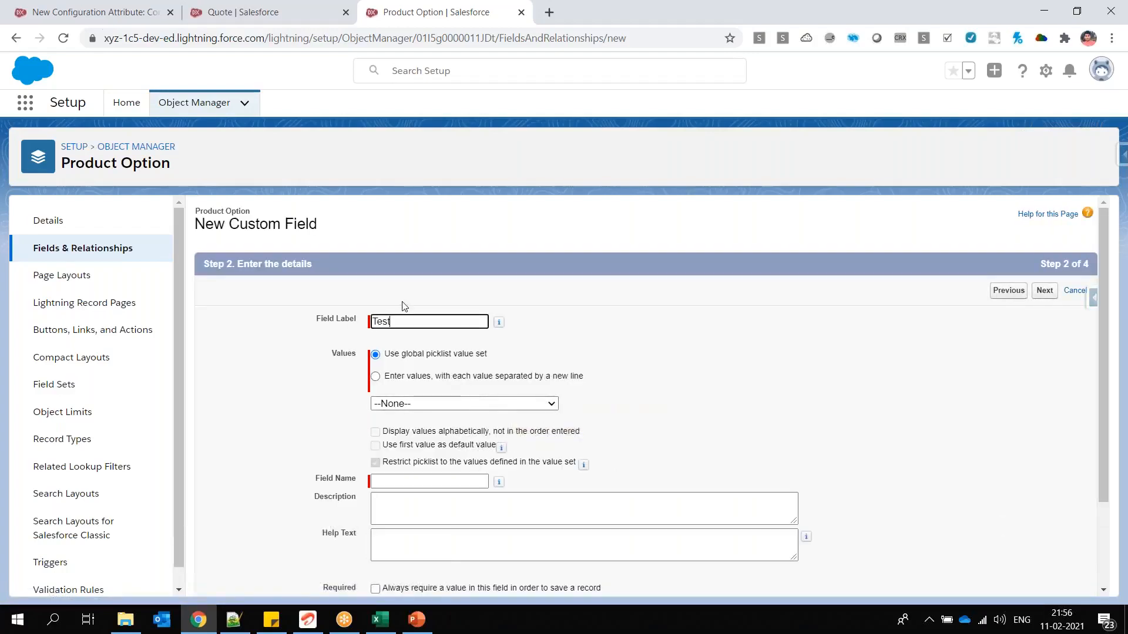
pyautogui.press('Tab')
pyautogui.doubleClick(387, 320)
pyautogui.write('SH')
pyautogui.press('Down')
pyautogui.press('Return')
# Enter US, India, AUS and Dubai as the field's own picklist values, and cancel the new custom field.
pyautogui.click(411, 378)
pyautogui.click(417, 419)
pyautogui.write('US')
pyautogui.press('Return')
pyautogui.write('India ')
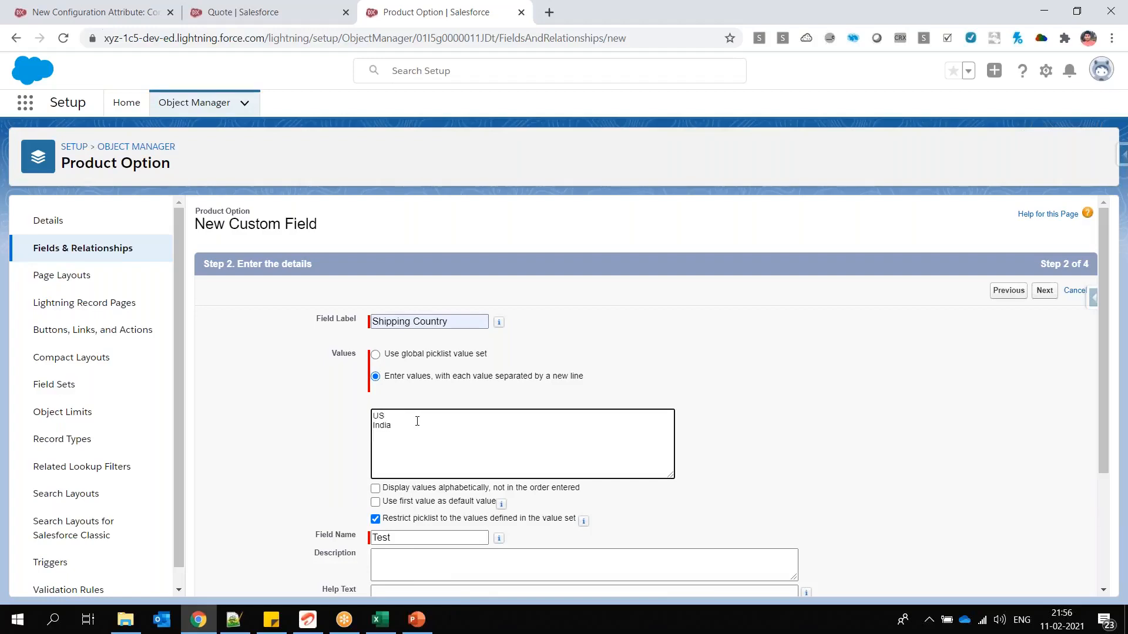
pyautogui.write('AUS')
pyautogui.press('Return')
pyautogui.write('Dubai')
pyautogui.scroll(-1, 464, 457)
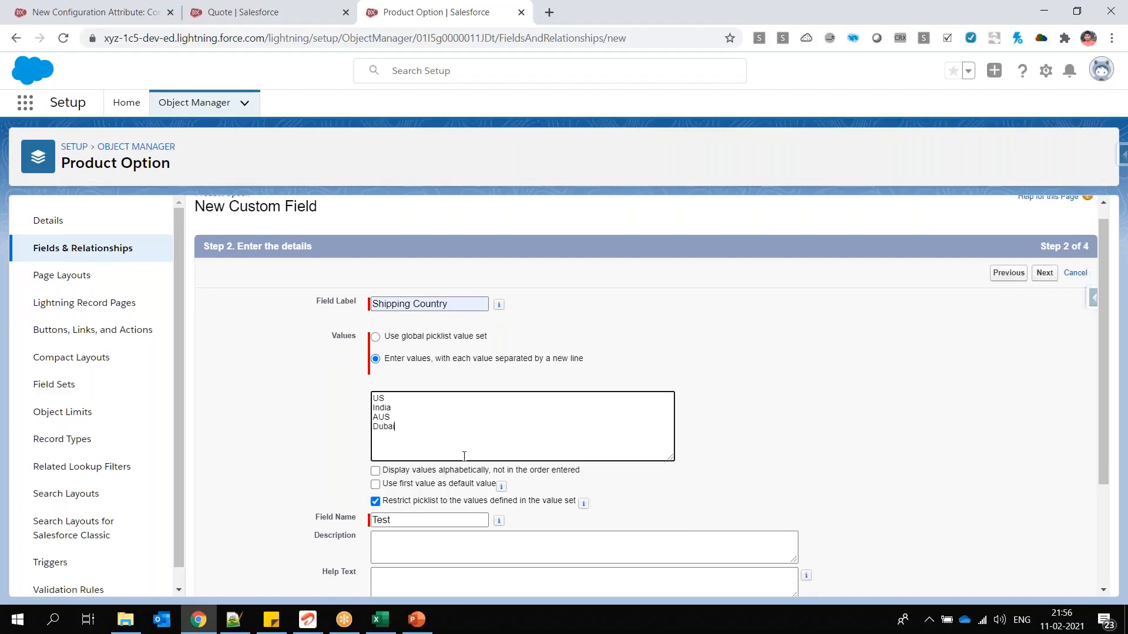
pyautogui.scroll(-3, 464, 457)
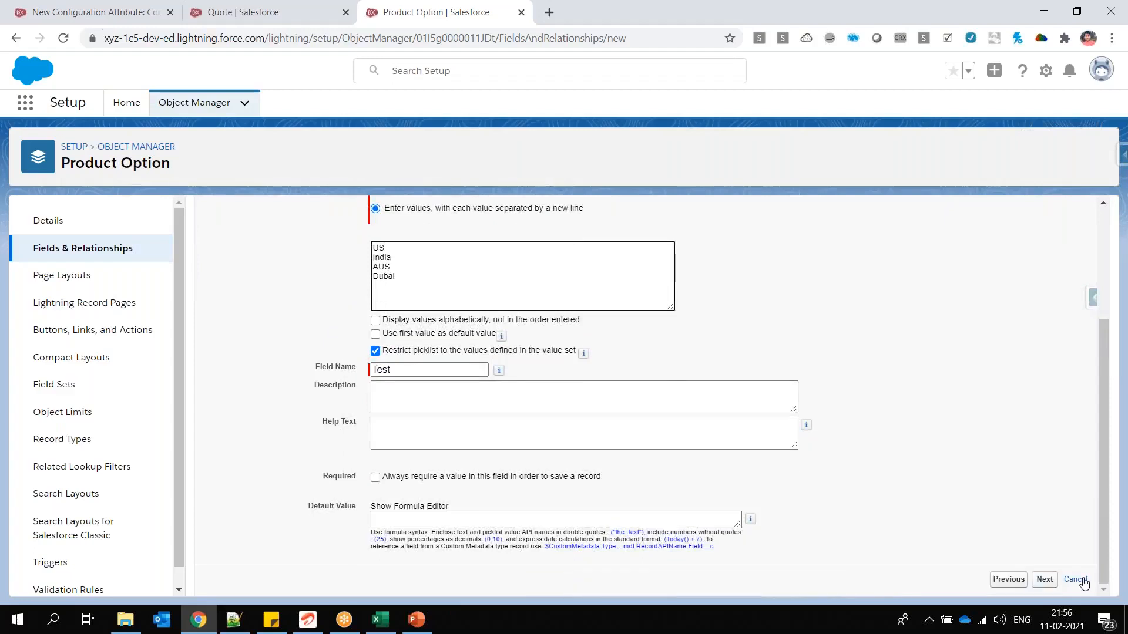
pyautogui.click(1081, 579)
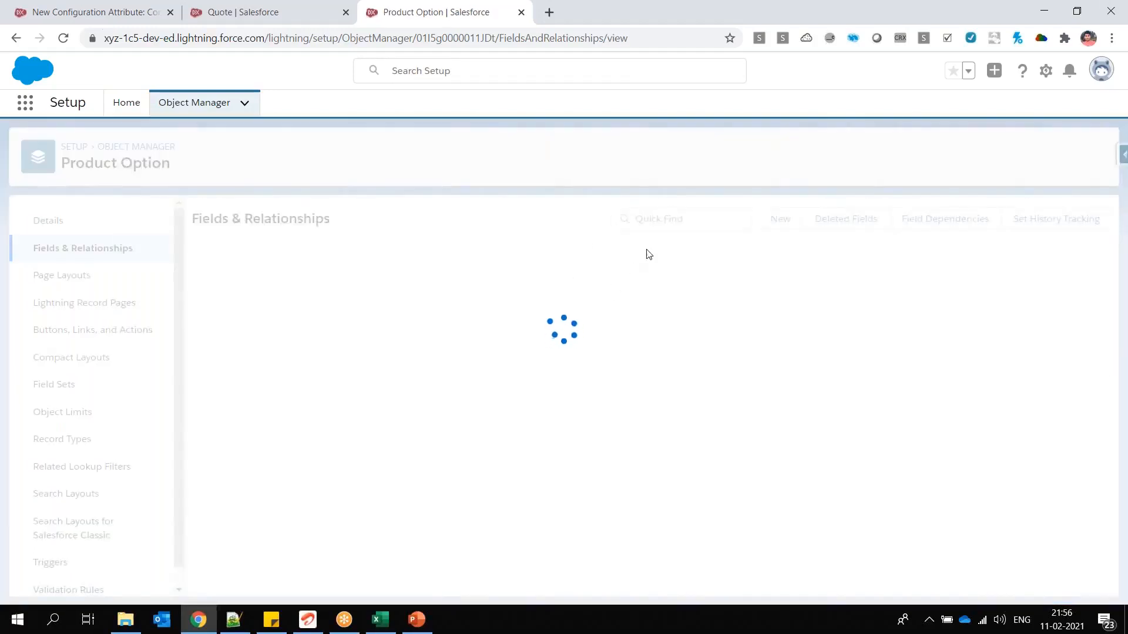
# Search Product Option's fields for "shippin" and open the existing Shipping Country field's definition.
pyautogui.click(659, 222)
pyautogui.write('ship')
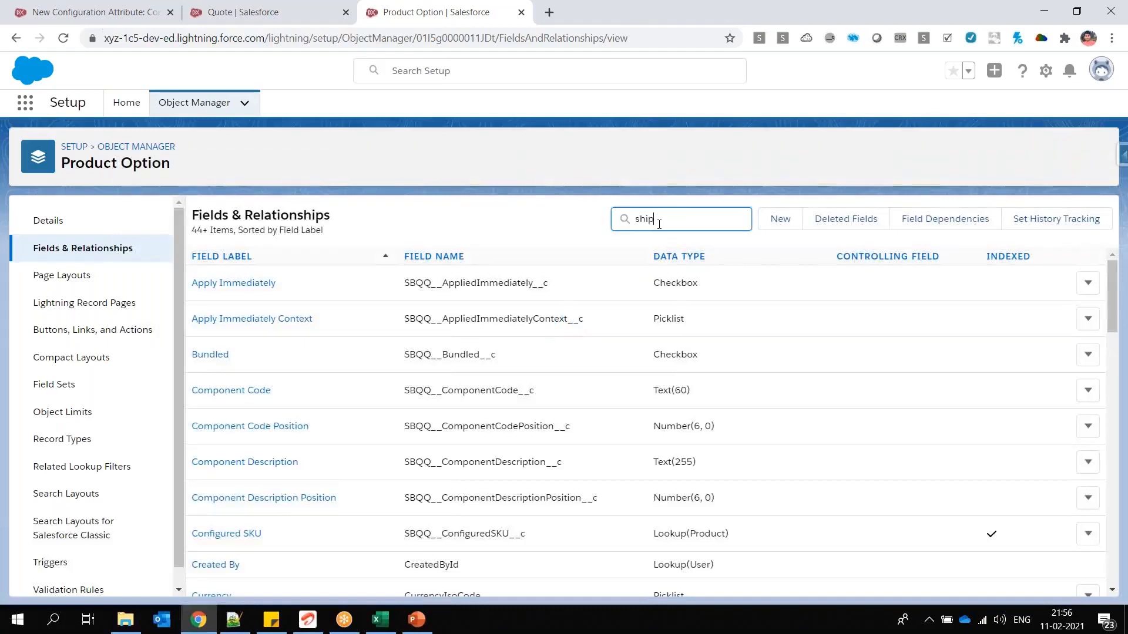
pyautogui.write('pin')
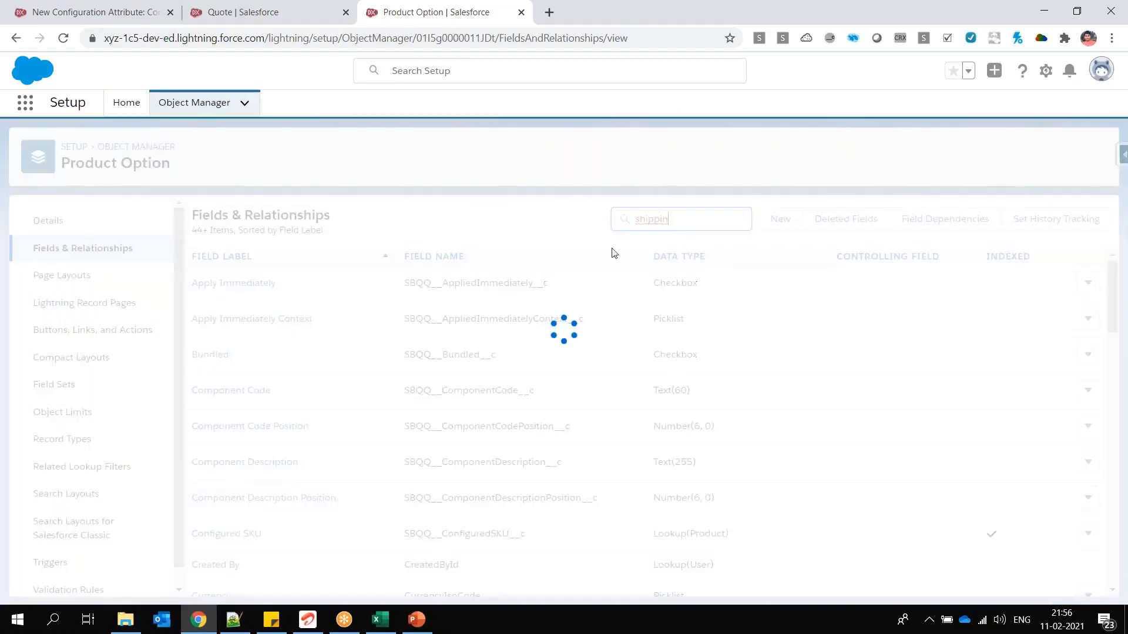
pyautogui.doubleClick(421, 283)
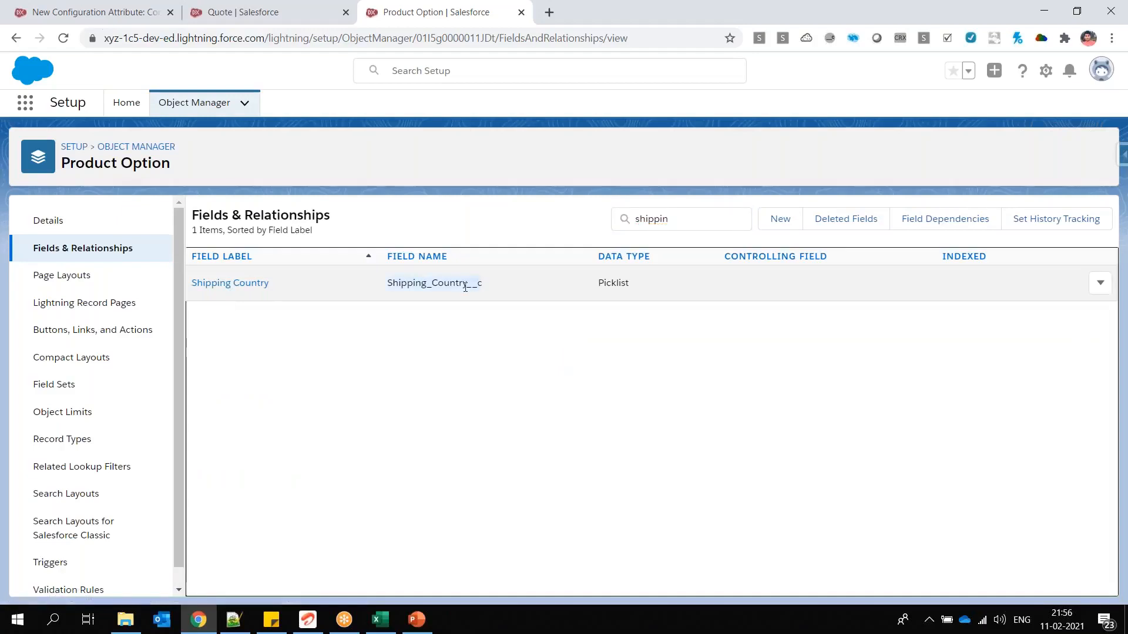
pyautogui.click(246, 284)
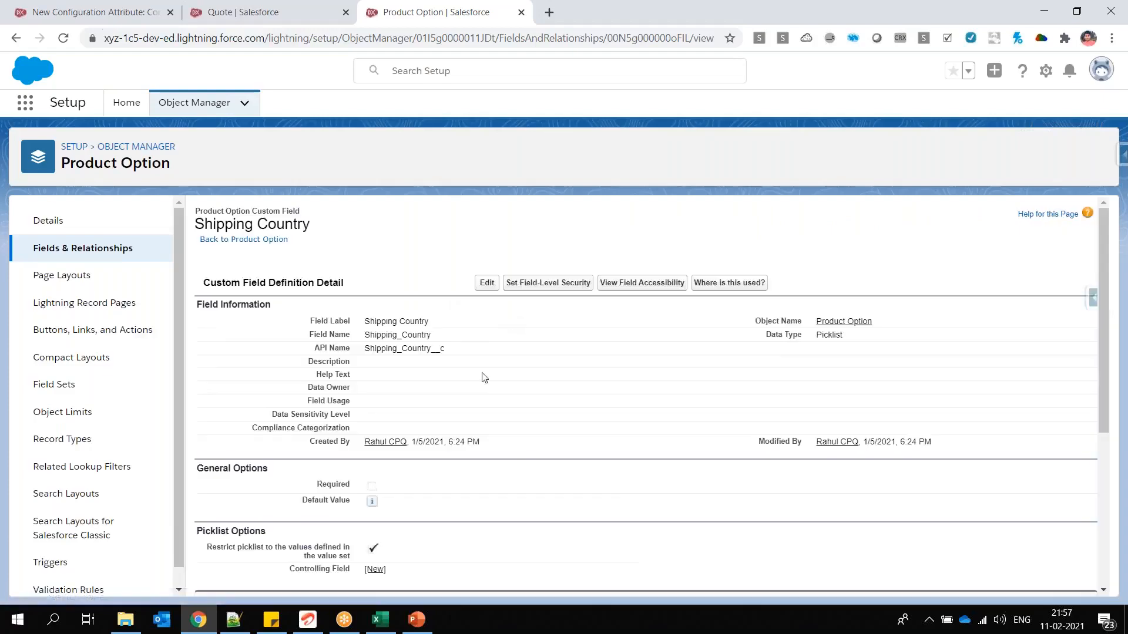
# Examine the Shipping Country field's picklist values and its API name.
pyautogui.scroll(-1, 474, 394)
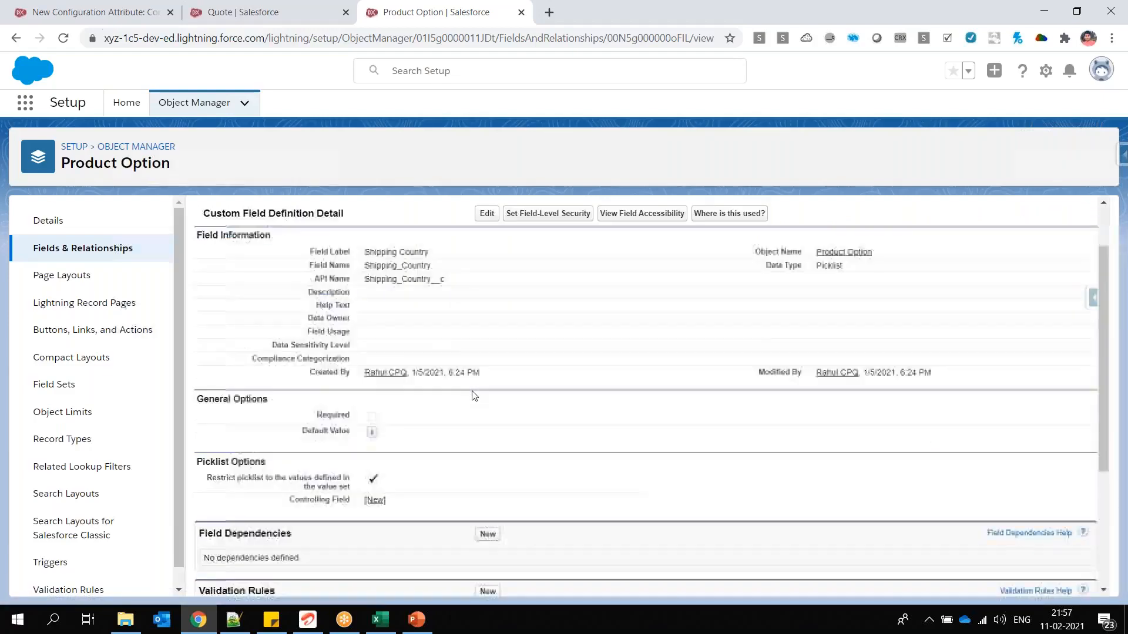
pyautogui.scroll(-3, 475, 395)
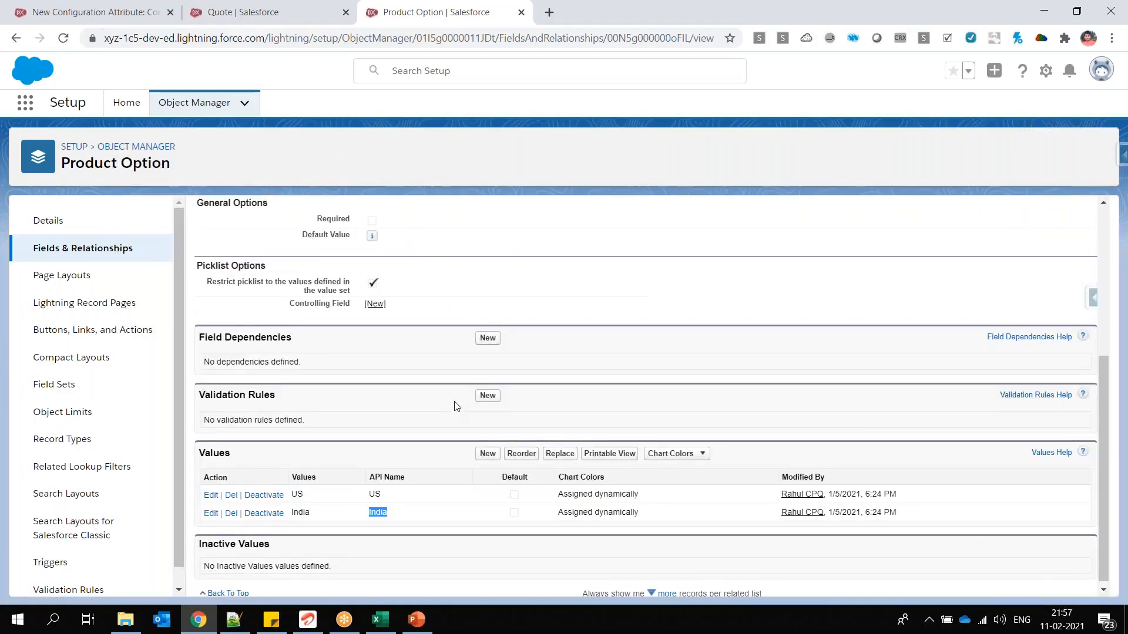
pyautogui.scroll(4, 456, 399)
pyautogui.doubleClick(404, 348)
# Switch to PowerPoint and review the Configuration Attributes slide's points on the Quote Line field and the bundle's attribute record.
pyautogui.click(413, 623)
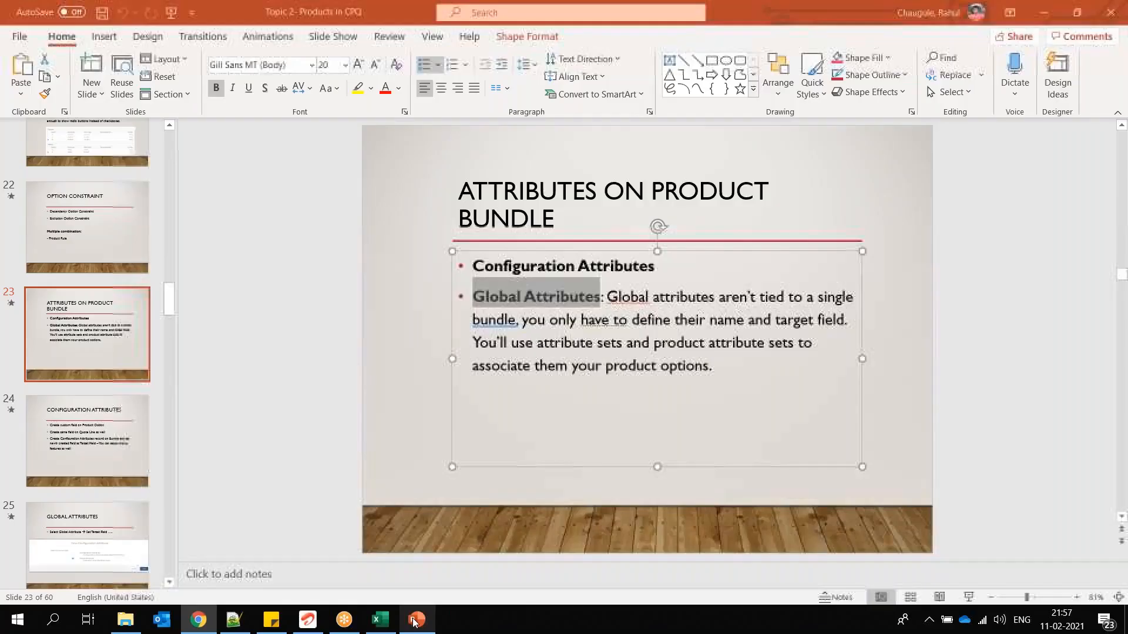
pyautogui.click(85, 437)
pyautogui.moveTo(521, 296); pyautogui.dragTo(731, 297)
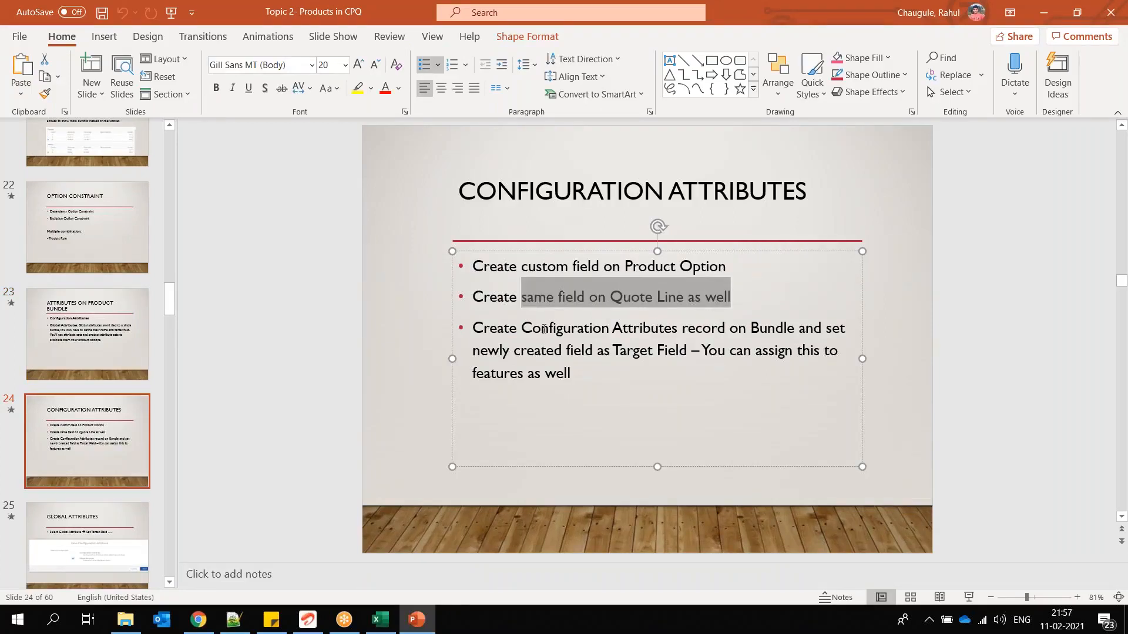
pyautogui.moveTo(497, 326); pyautogui.dragTo(782, 340)
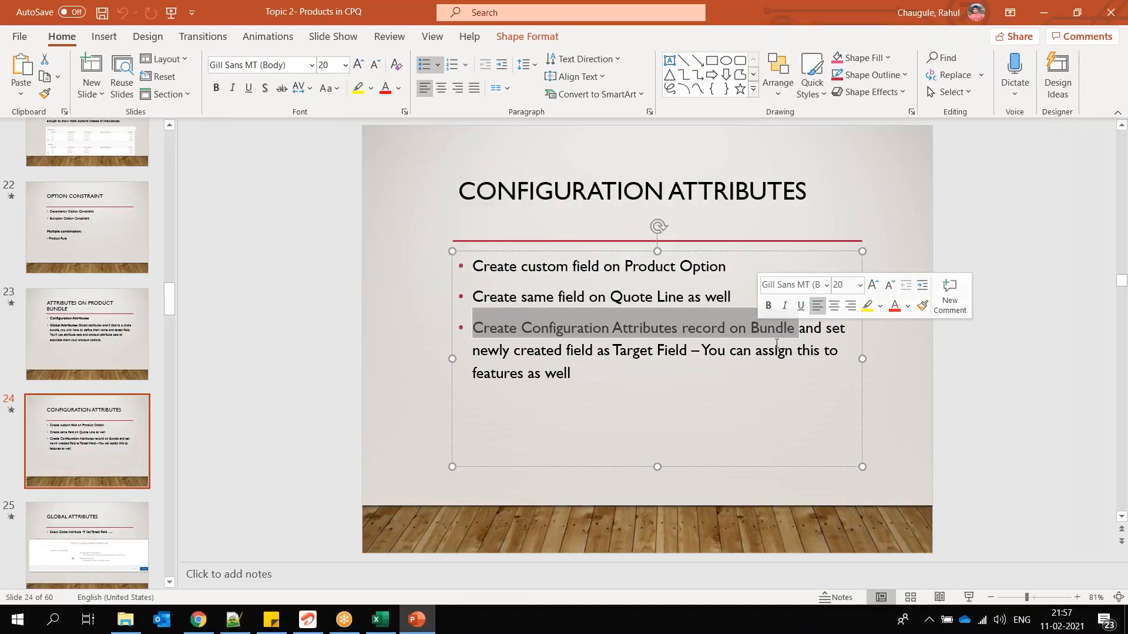
# Return to Chrome, copy the Shipping Country field's API name, and set the new attribute's target field to Shipping_Country__c.
pyautogui.hotkey('alt', 'Tab')
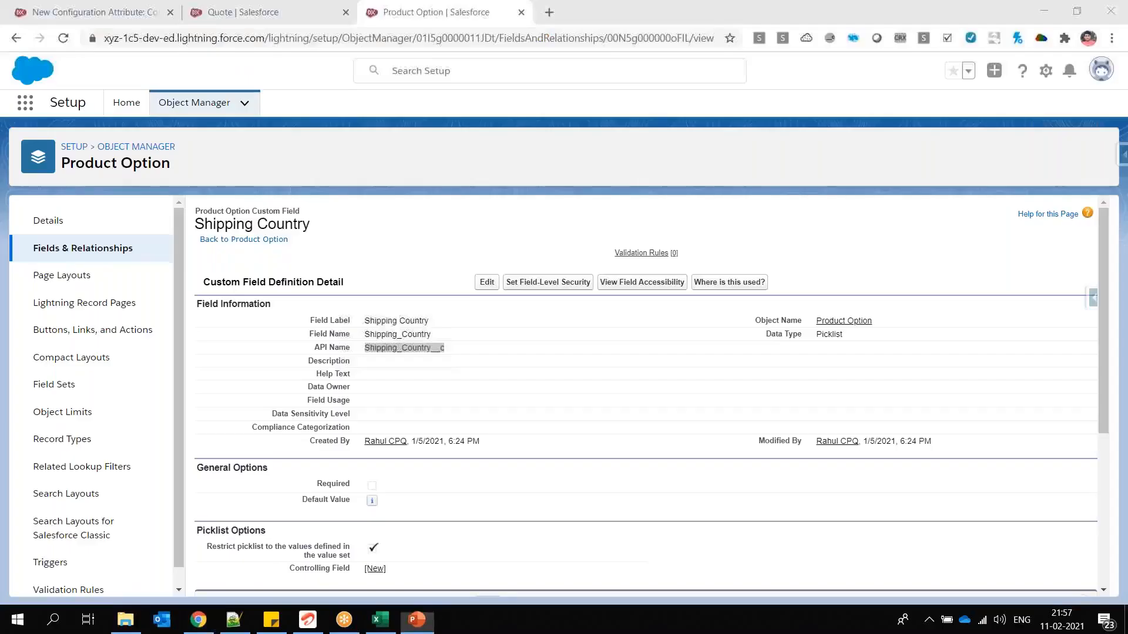
pyautogui.rightClick(423, 347)
pyautogui.click(453, 358)
pyautogui.hotkey('ctrl', '1')
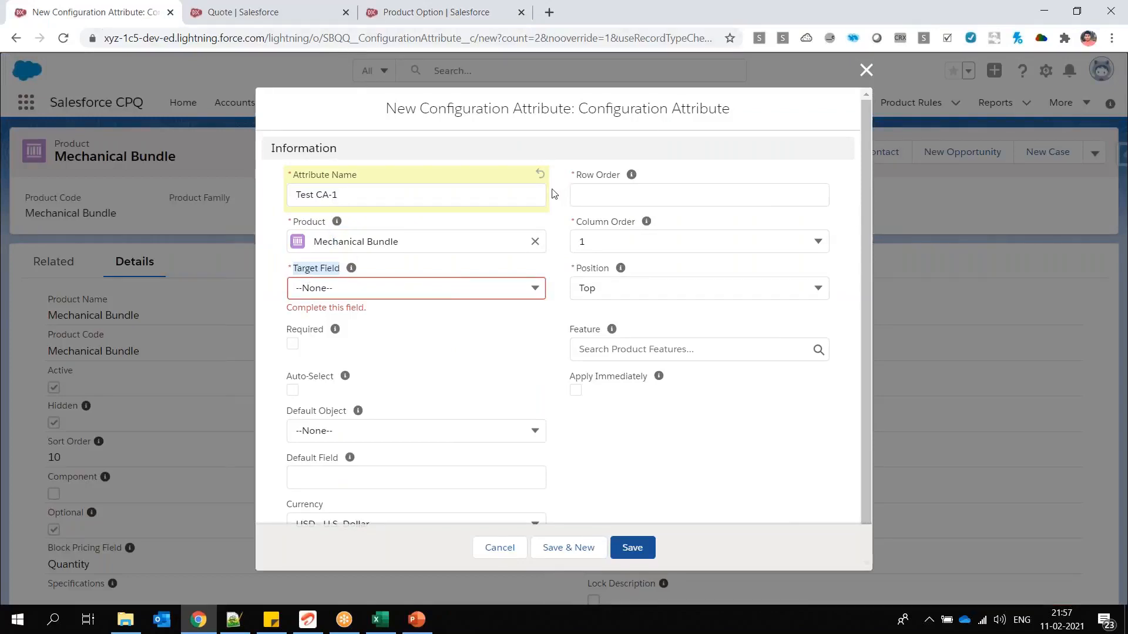
pyautogui.click(379, 288)
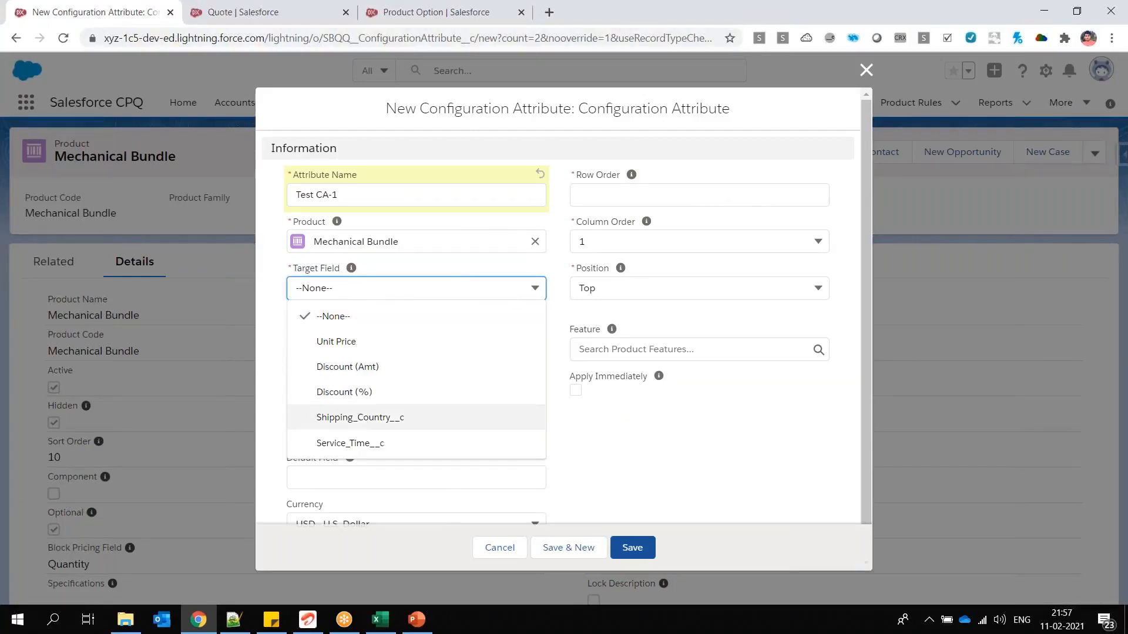
pyautogui.click(391, 421)
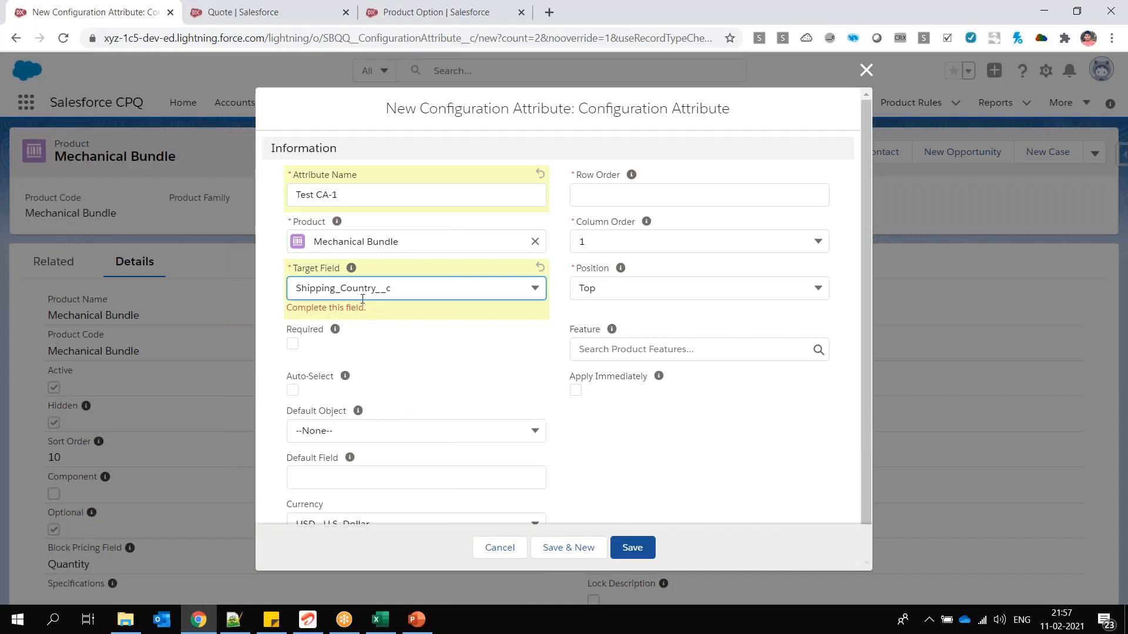
# Find the Configuration Attribute object in Object Manager using its copied name and open its list of fields.
pyautogui.moveTo(581, 109); pyautogui.dragTo(733, 109)
pyautogui.click(385, 17)
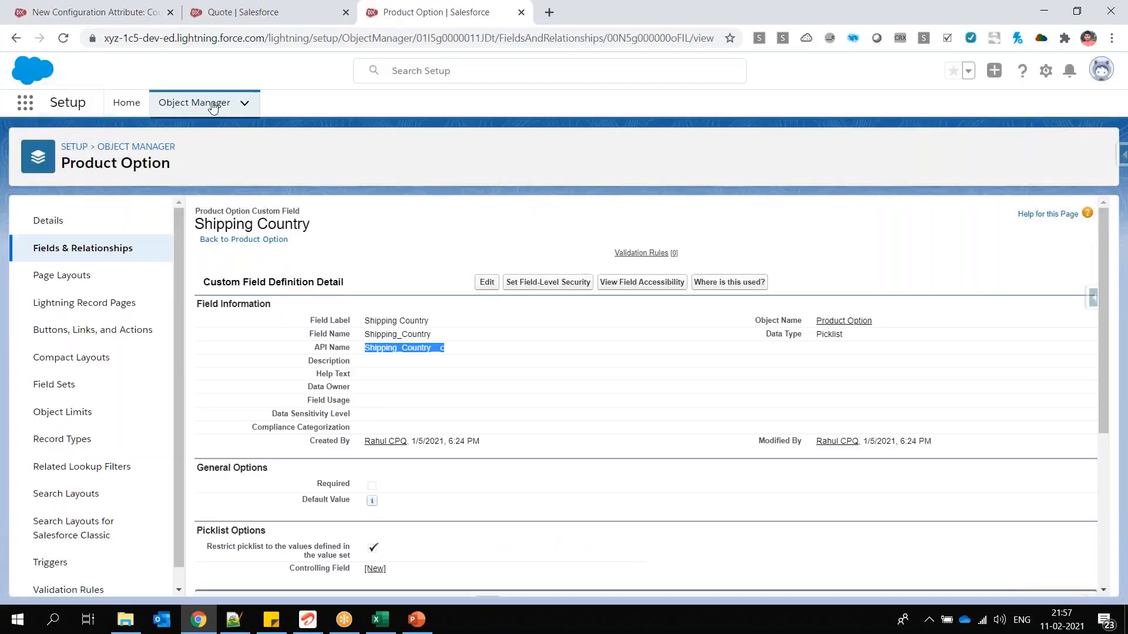
pyautogui.click(212, 107)
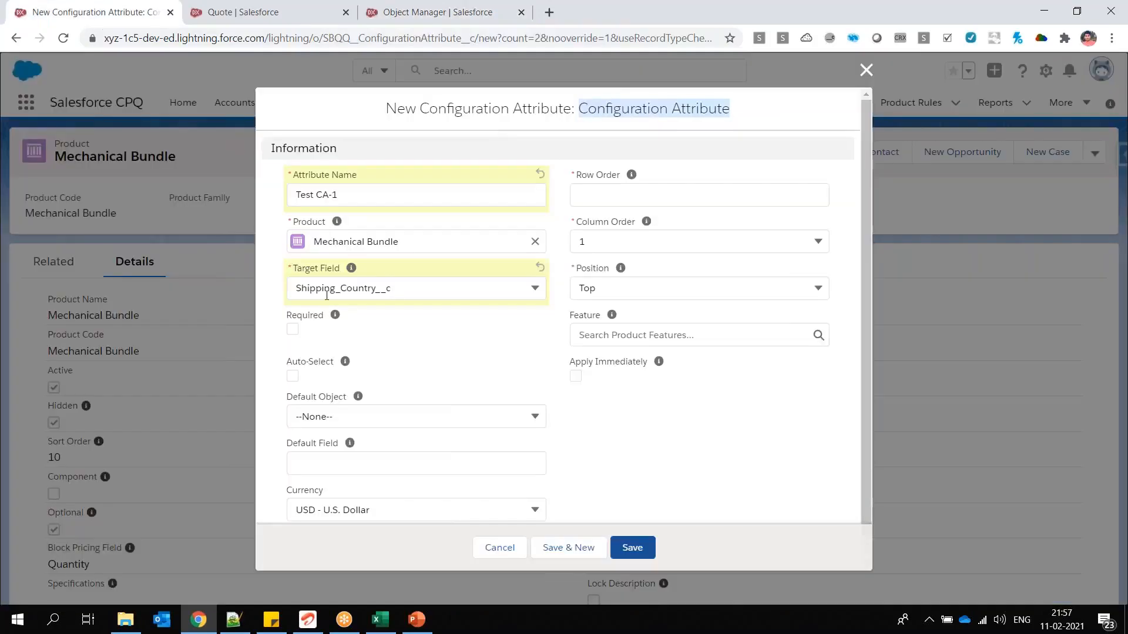
pyautogui.click(585, 111)
pyautogui.moveTo(581, 110); pyautogui.dragTo(761, 112)
pyautogui.hotkey('ctrl', 'c')
pyautogui.click(366, 13)
pyautogui.click(862, 154)
pyautogui.hotkey('ctrl', 'v')
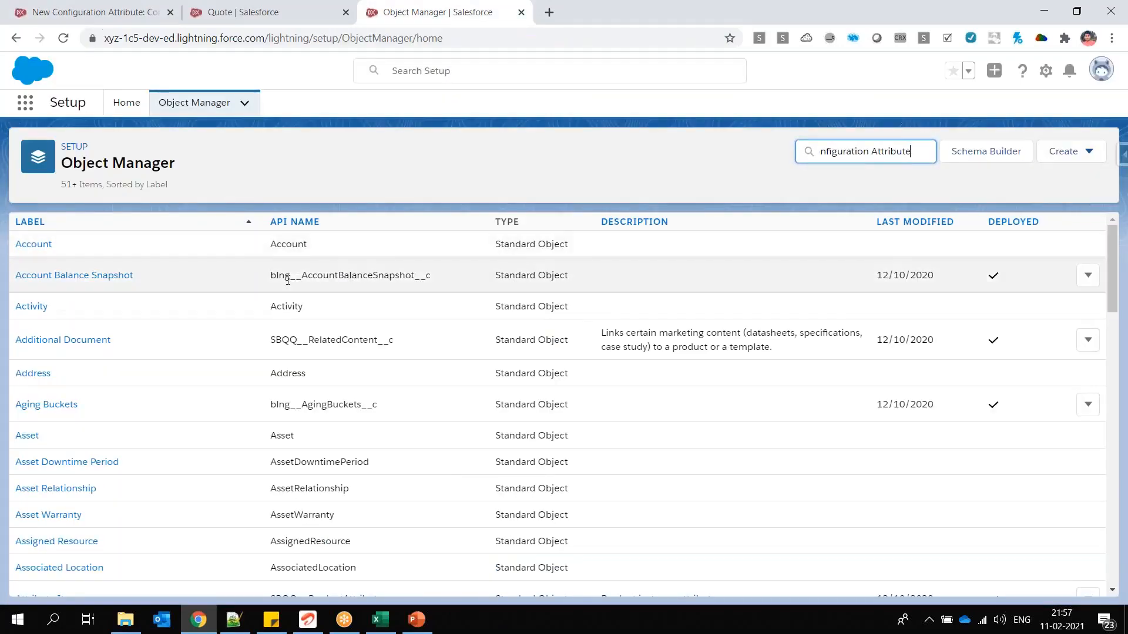
pyautogui.click(80, 249)
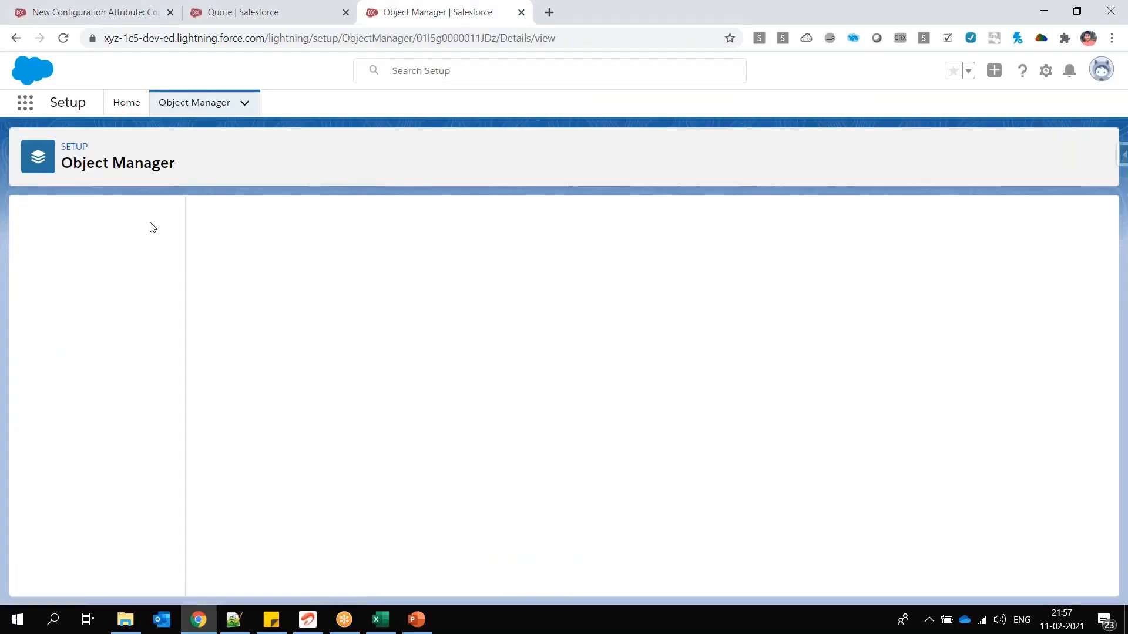
pyautogui.click(91, 250)
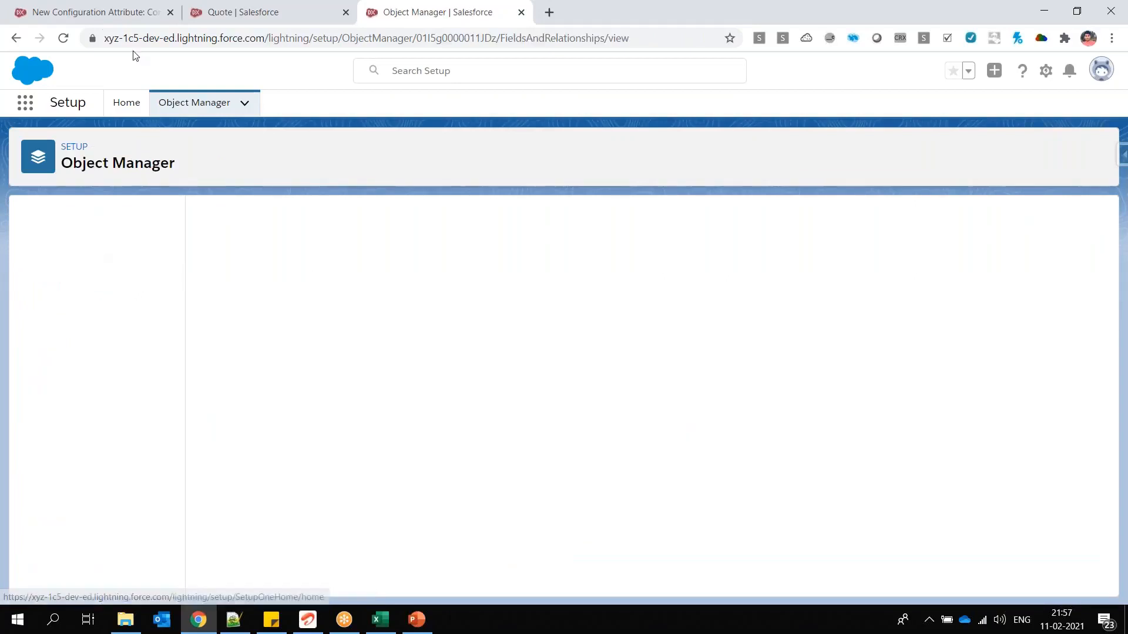
# Search Configuration Attribute's fields for "Target Field" and open that field's definition.
pyautogui.click(120, 8)
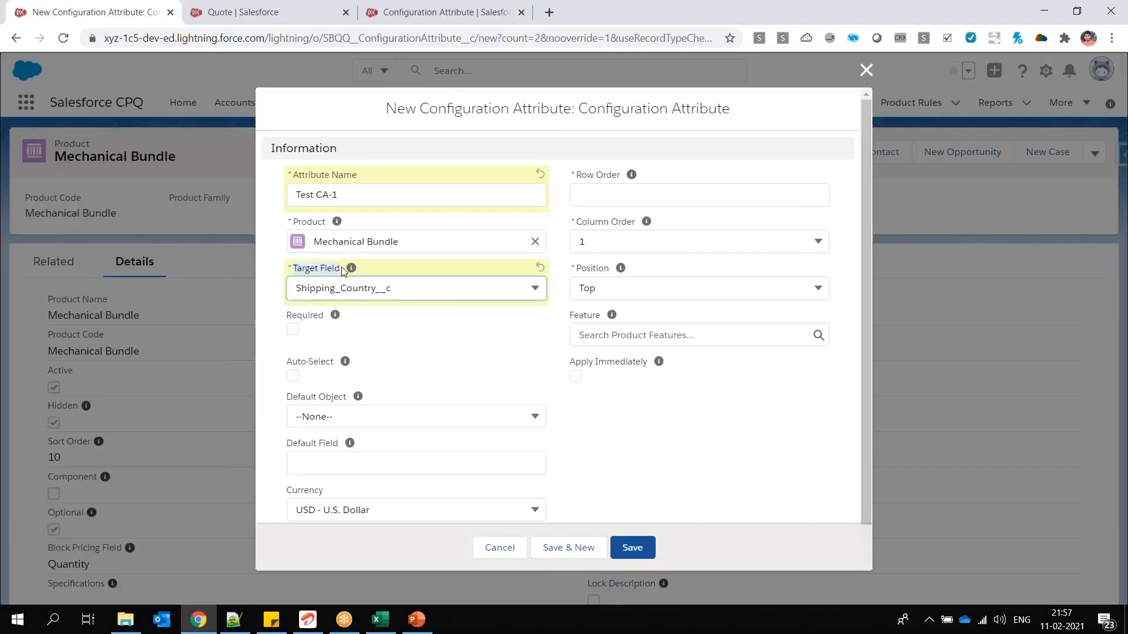
pyautogui.click(388, 11)
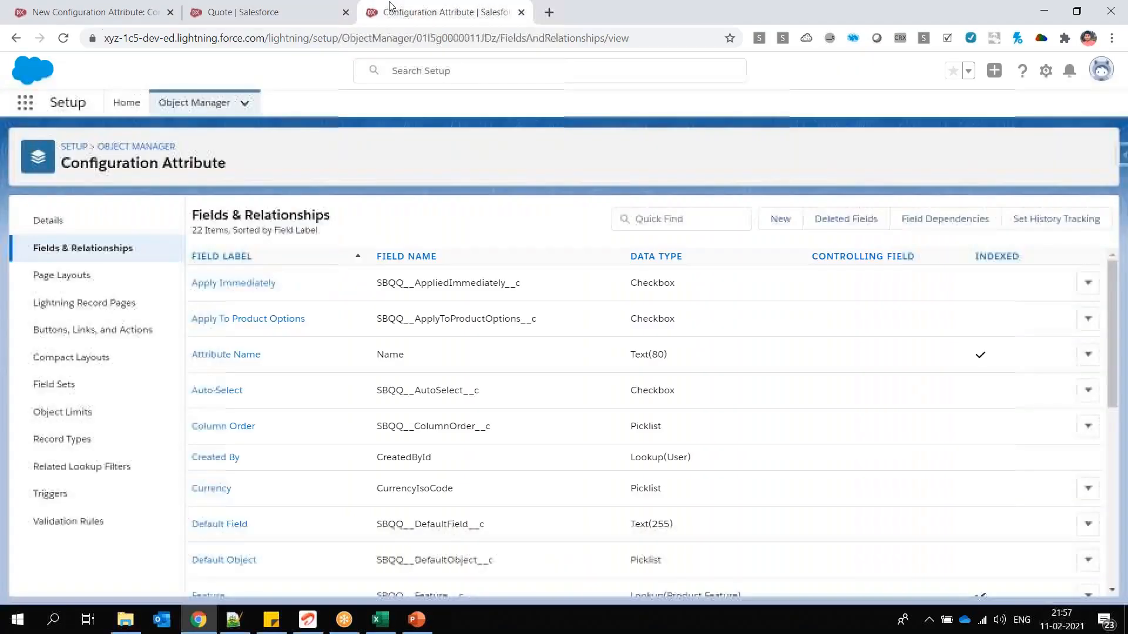
pyautogui.click(702, 225)
pyautogui.write('Target Field')
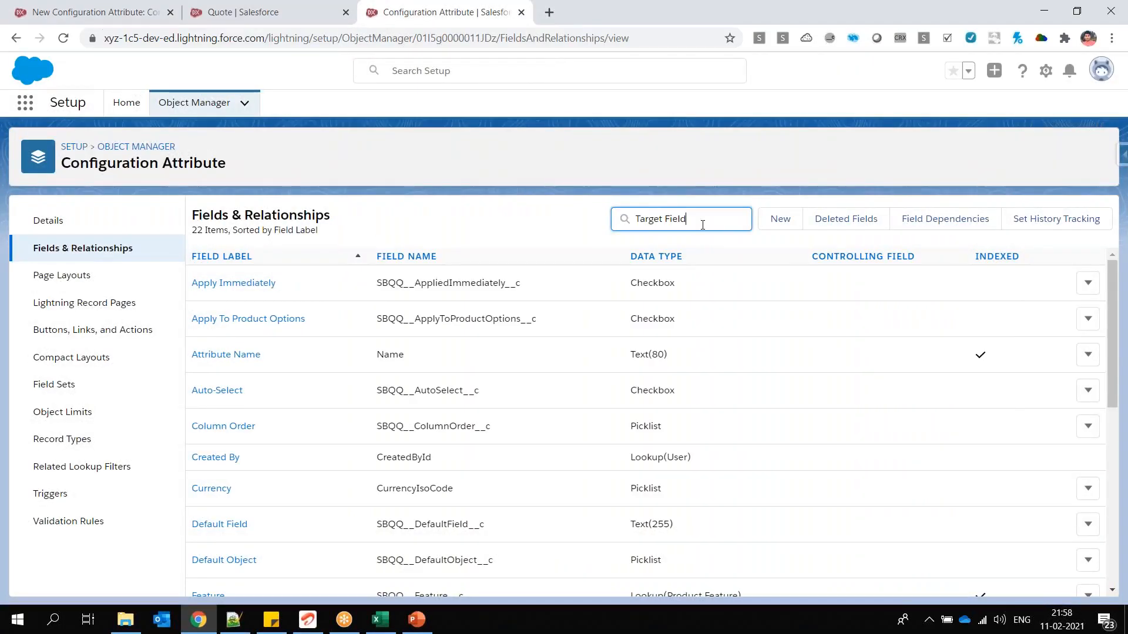
pyautogui.press('Return')
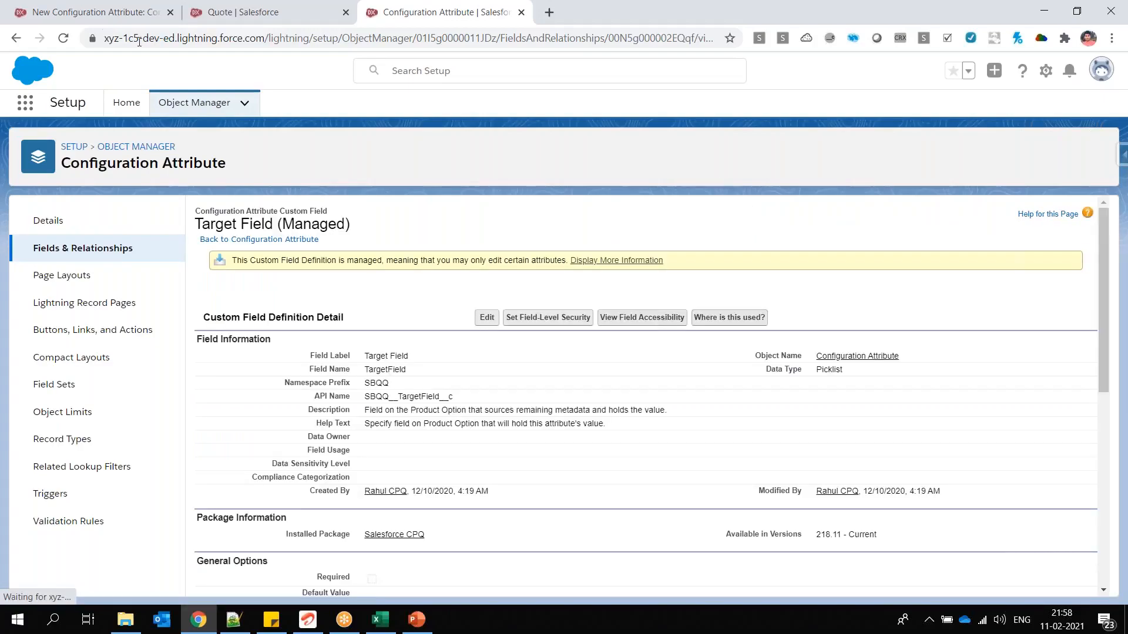
# Compare the target field choices in the new attribute form with the picklist values in the Target Field definition.
pyautogui.hotkey('ctrl', '1')
pyautogui.click(376, 288)
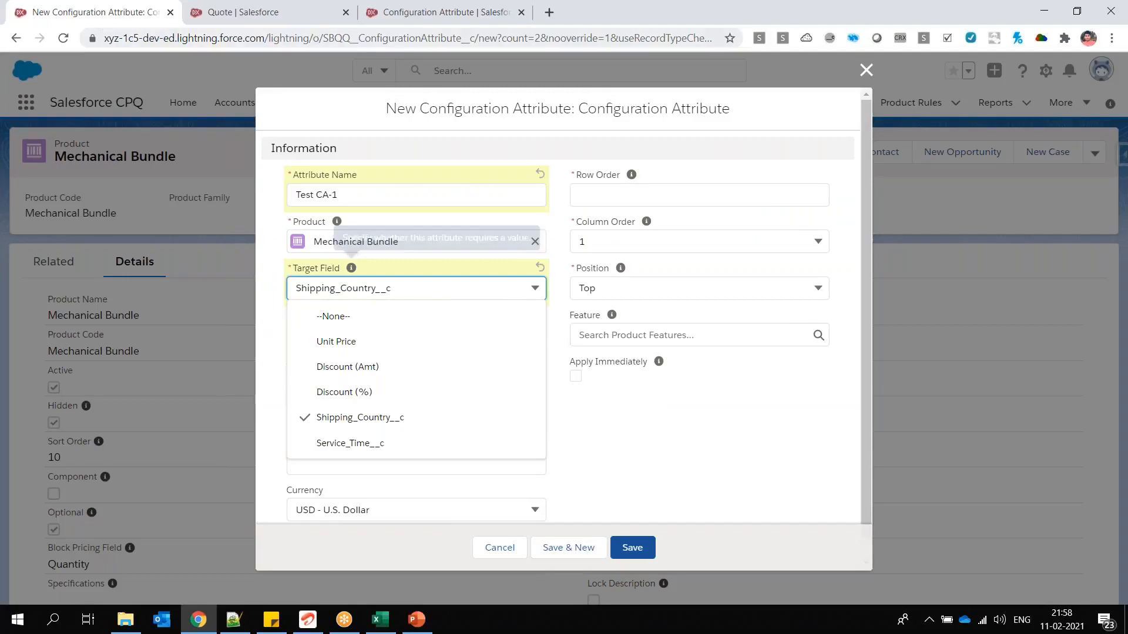
pyautogui.hotkey('ctrl', '3')
pyautogui.scroll(-2, 438, 328)
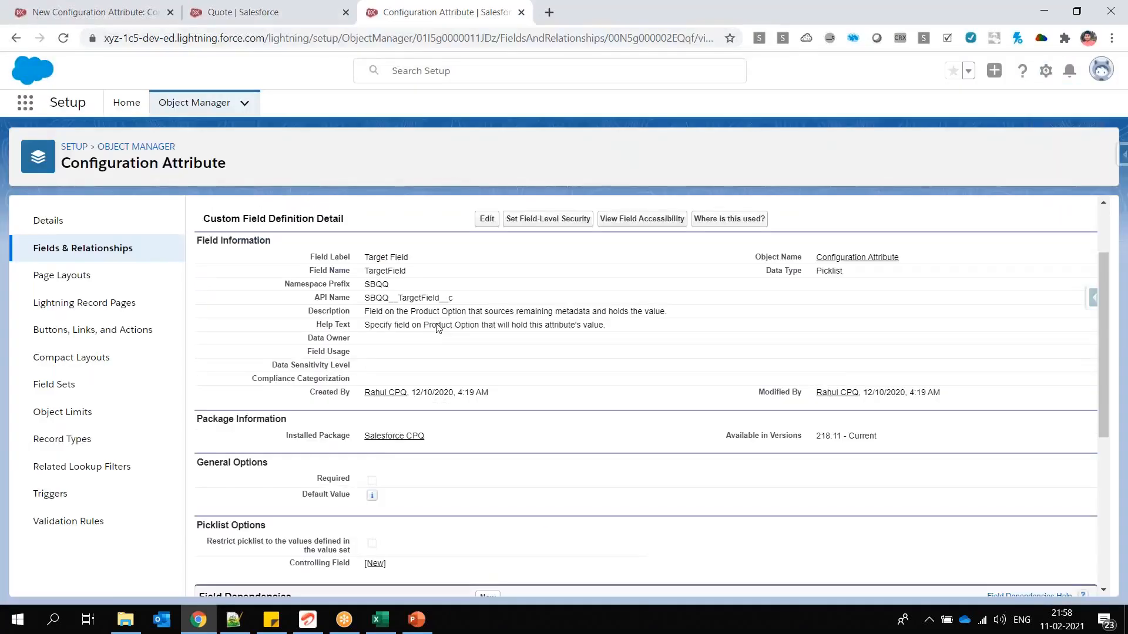
pyautogui.scroll(-6, 438, 328)
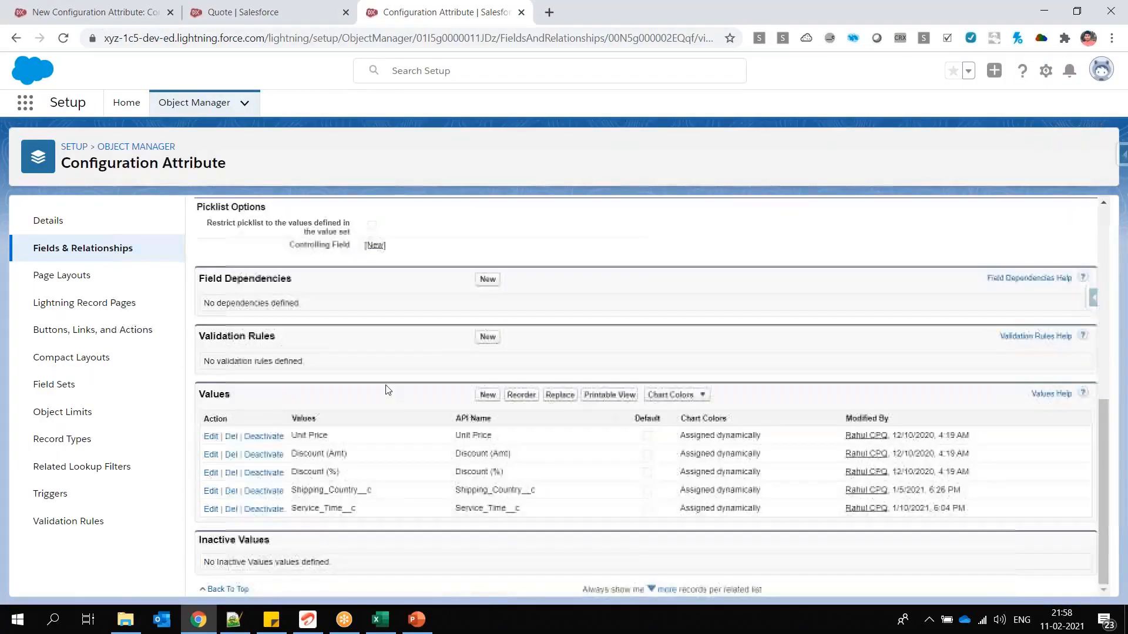
pyautogui.doubleClick(330, 489)
pyautogui.hotkey('ctrl', '1')
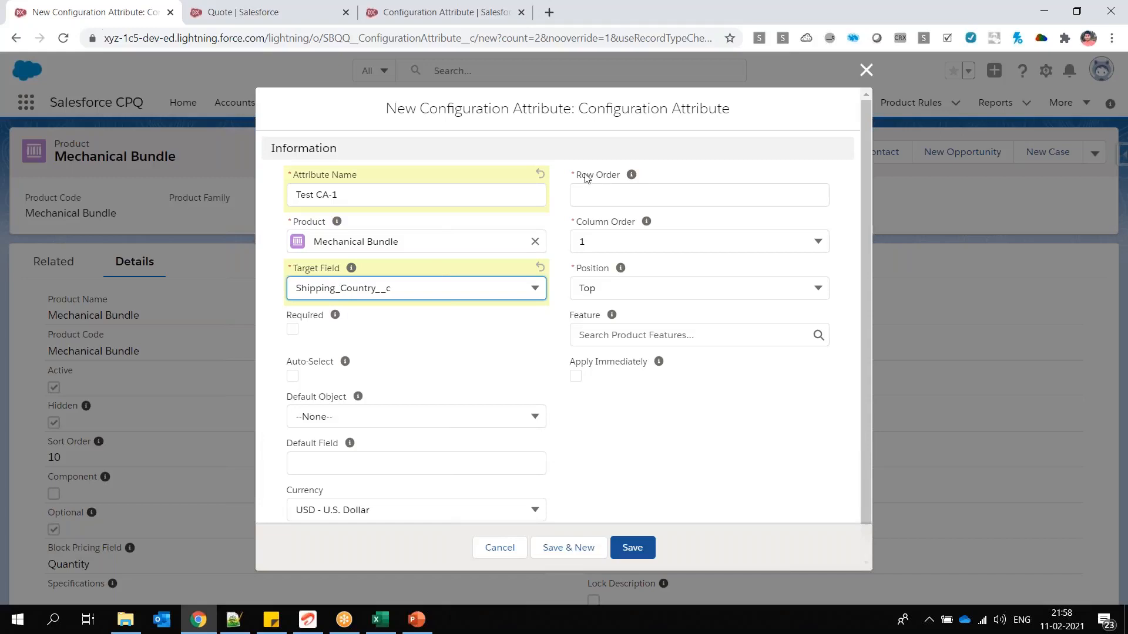
# Review the attribute's row order, column order and position settings against the quote's Configure Products page.
pyautogui.moveTo(580, 176); pyautogui.dragTo(621, 175)
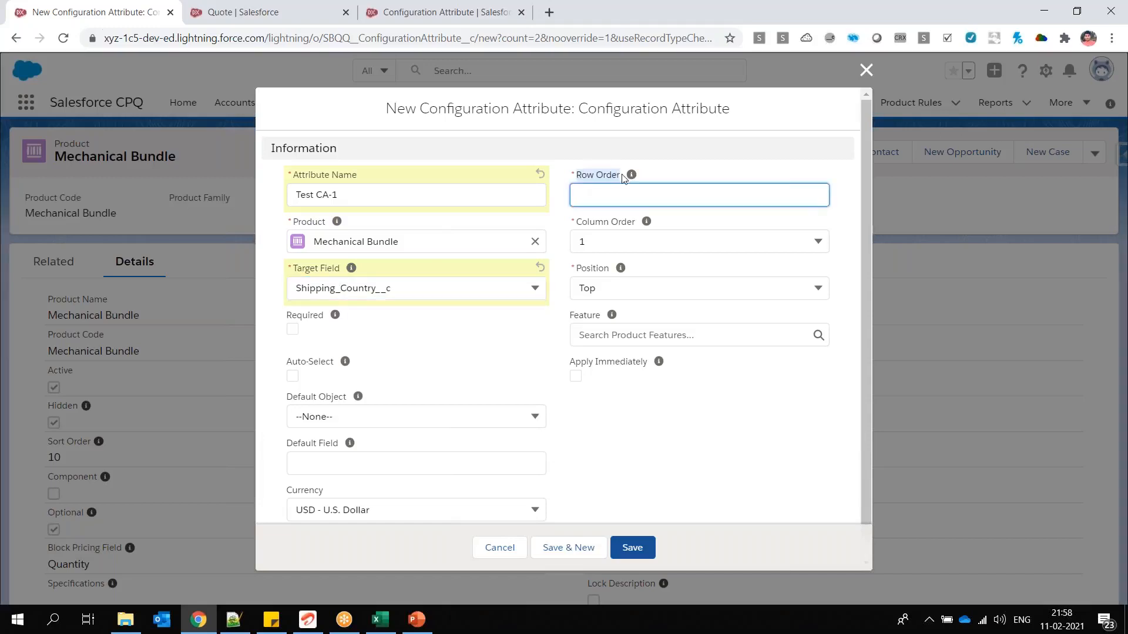
pyautogui.moveTo(574, 222); pyautogui.dragTo(635, 222)
pyautogui.moveTo(582, 269); pyautogui.dragTo(609, 270)
pyautogui.click(243, 13)
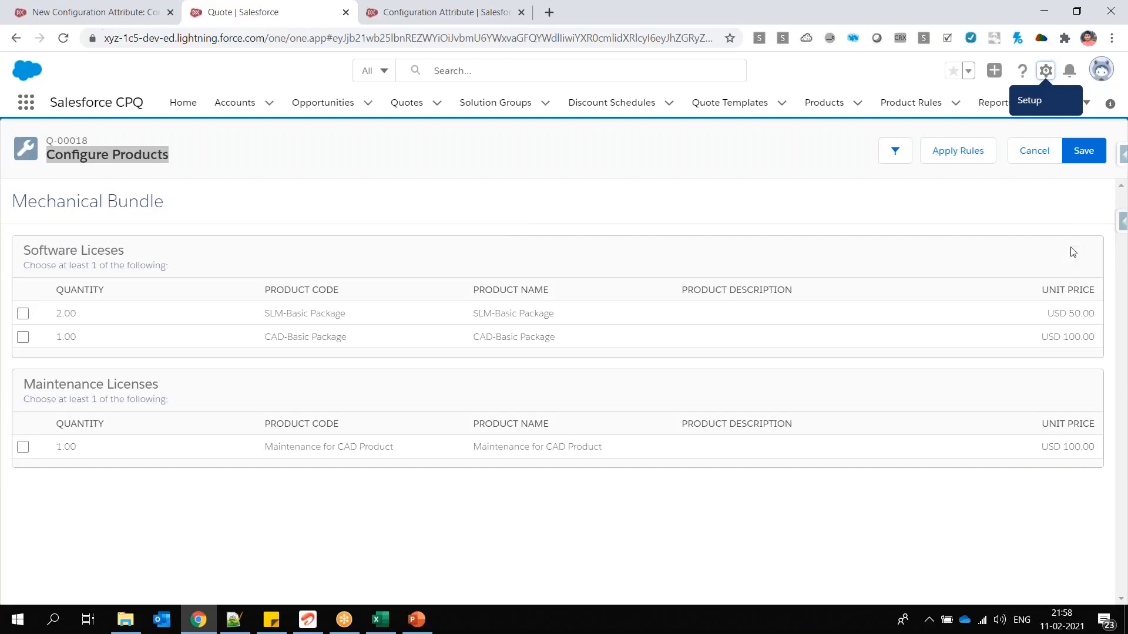
pyautogui.click(107, 11)
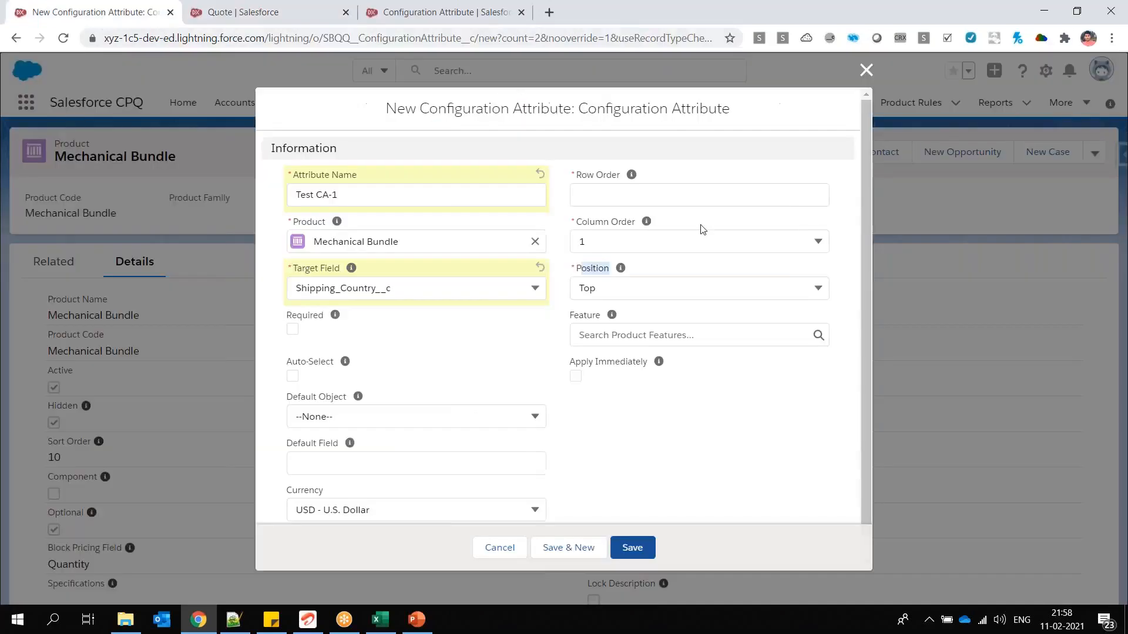
# Set both the row order and the column order of the Test CA-1 attribute to 2.
pyautogui.click(616, 197)
pyautogui.click(624, 238)
pyautogui.click(611, 195)
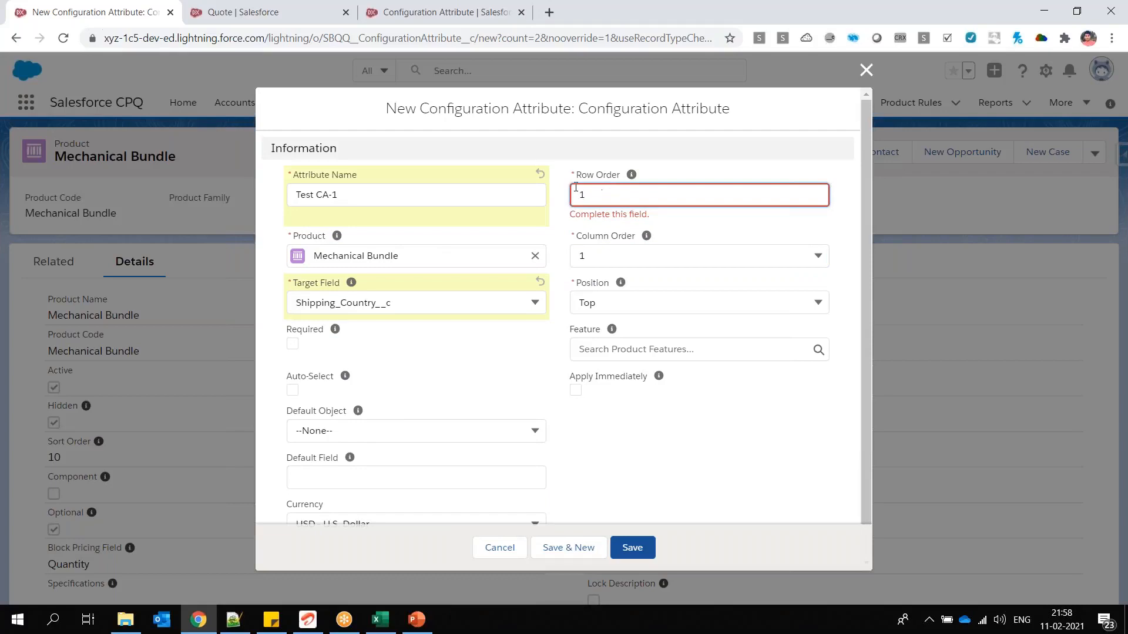
pyautogui.write('2')
pyautogui.write('2')
pyautogui.click(619, 247)
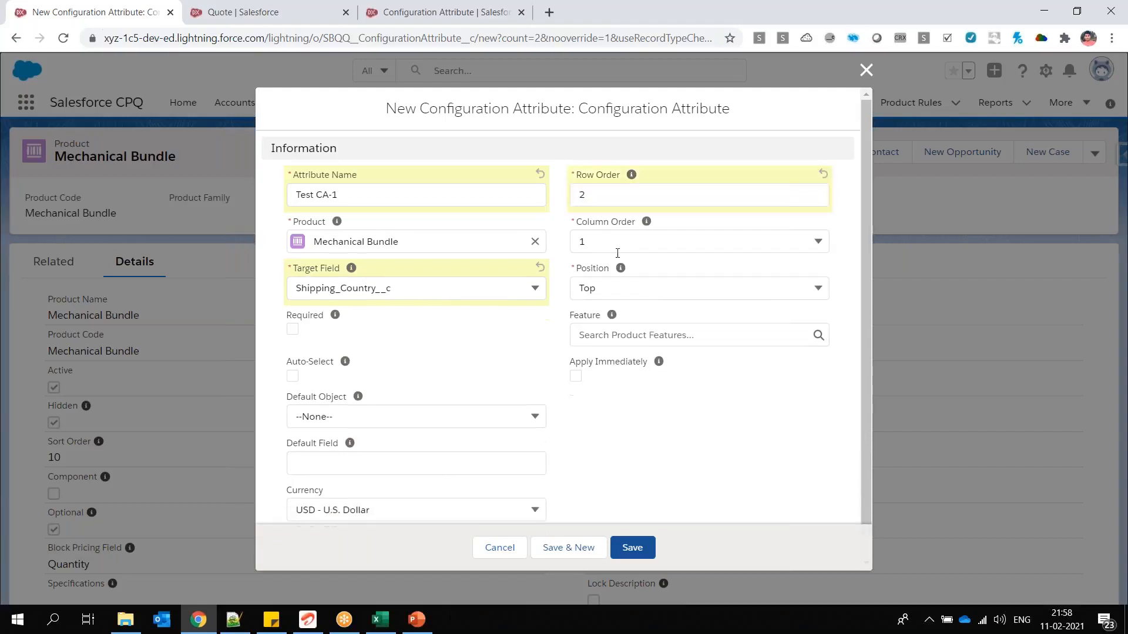
pyautogui.click(621, 321)
pyautogui.click(636, 246)
pyautogui.click(612, 320)
pyautogui.moveTo(611, 315)
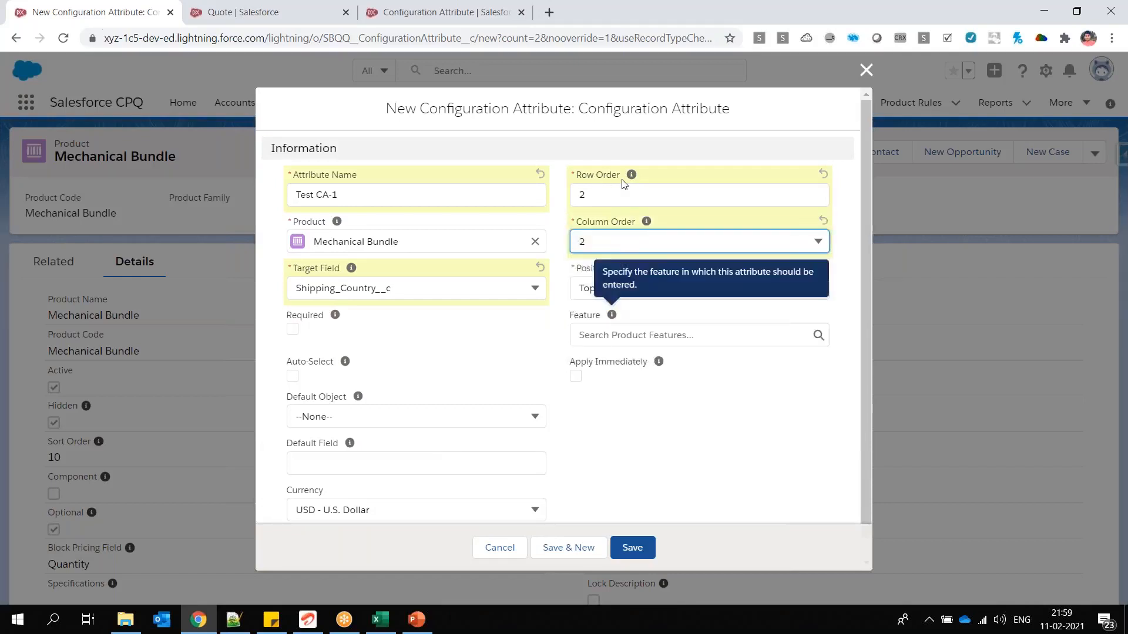
# Choose Top as the attribute's position and check the matching area on the quote's Configure Products page.
pyautogui.click(607, 289)
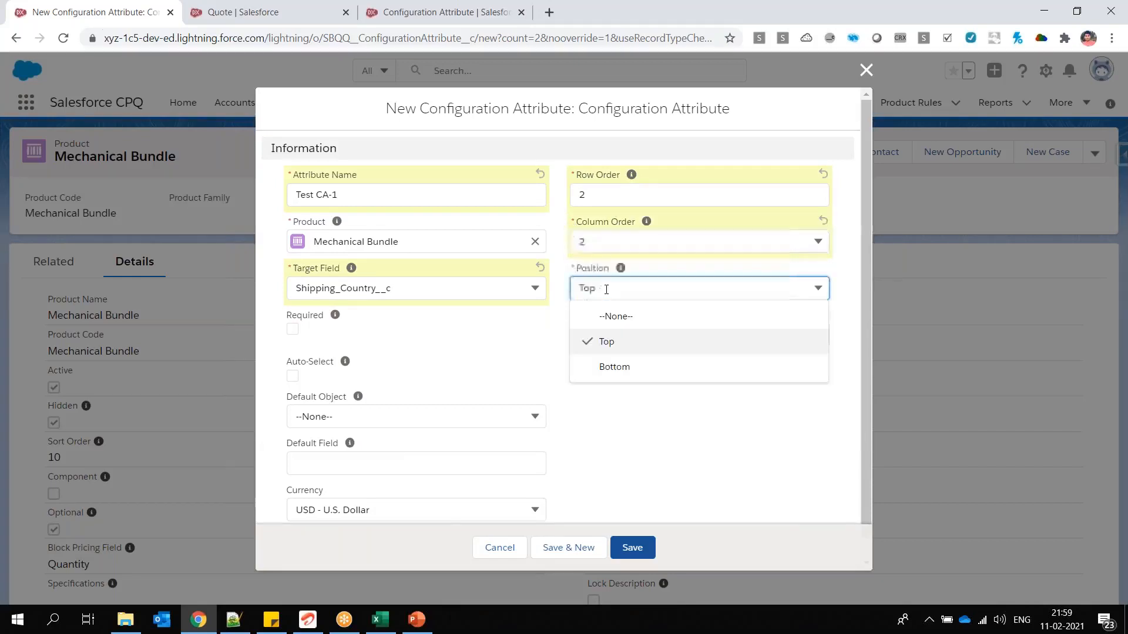
pyautogui.click(607, 341)
pyautogui.click(301, 20)
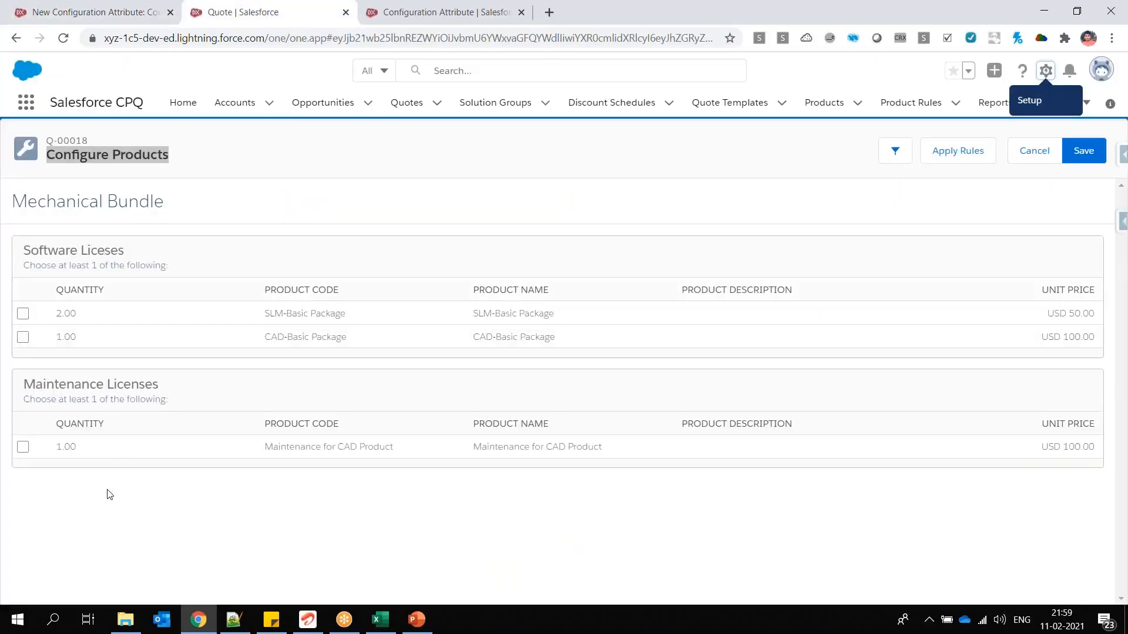
pyautogui.click(97, 12)
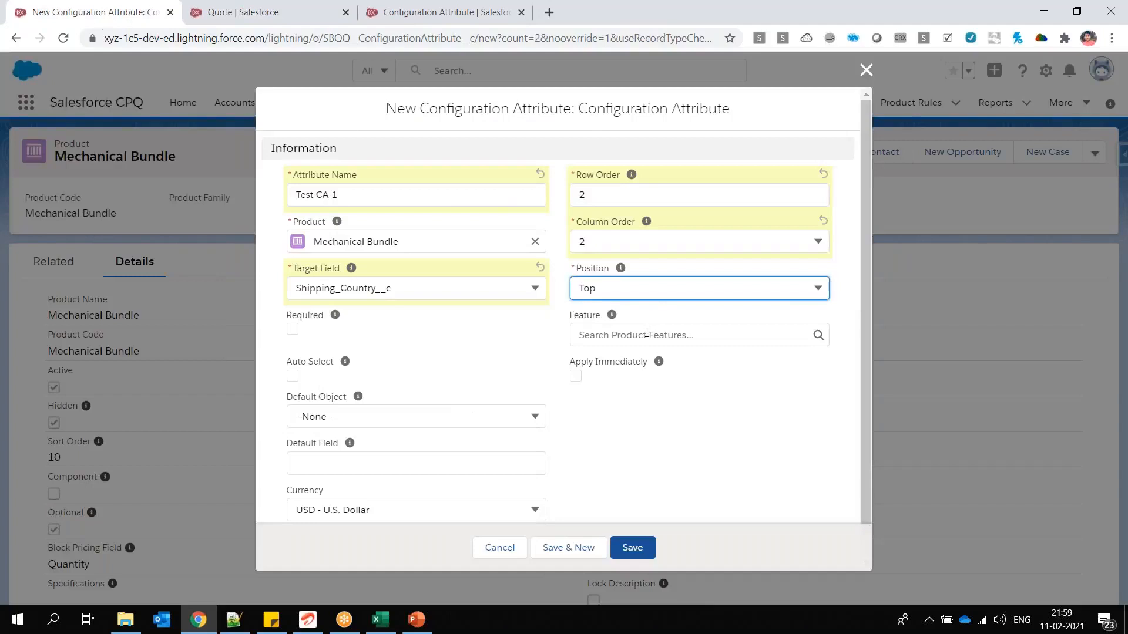
# Save Test CA-1 with Apply Immediately turned on and locate it among Mechanical Bundle's configuration attributes.
pyautogui.scroll(-1, 646, 329)
pyautogui.click(577, 355)
pyautogui.click(631, 545)
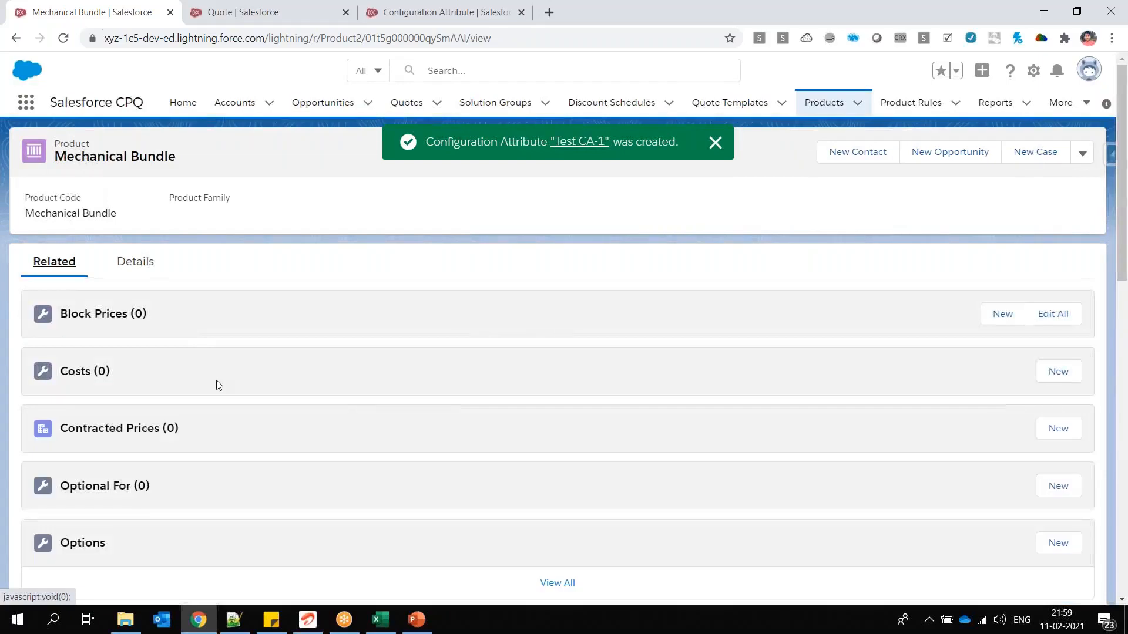
pyautogui.scroll(-10, 272, 386)
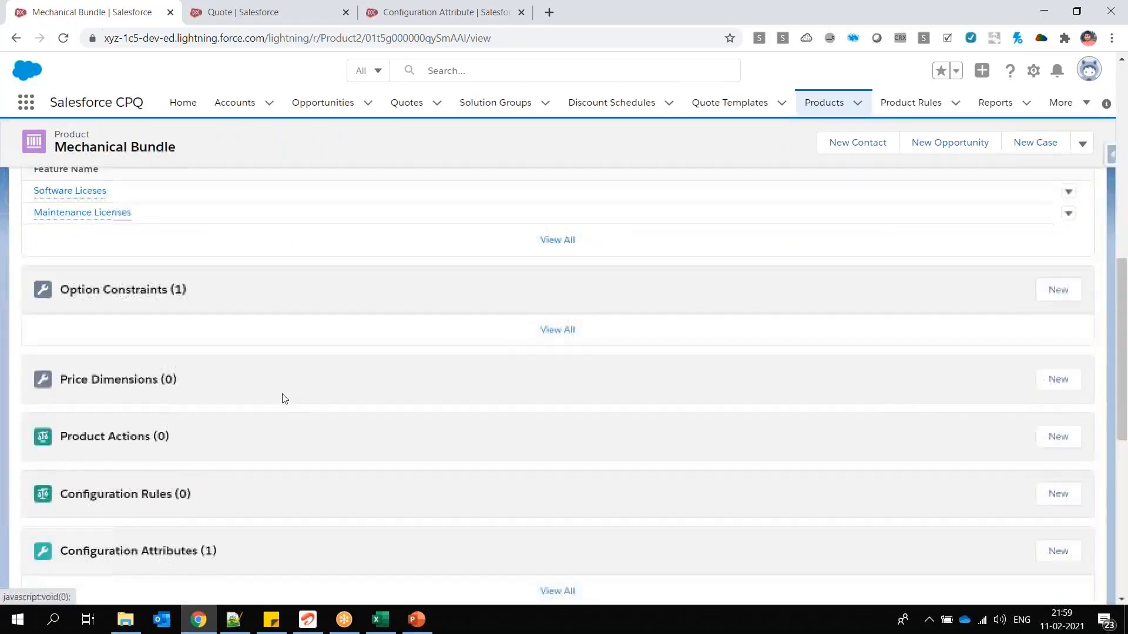
pyautogui.scroll(-3, 284, 399)
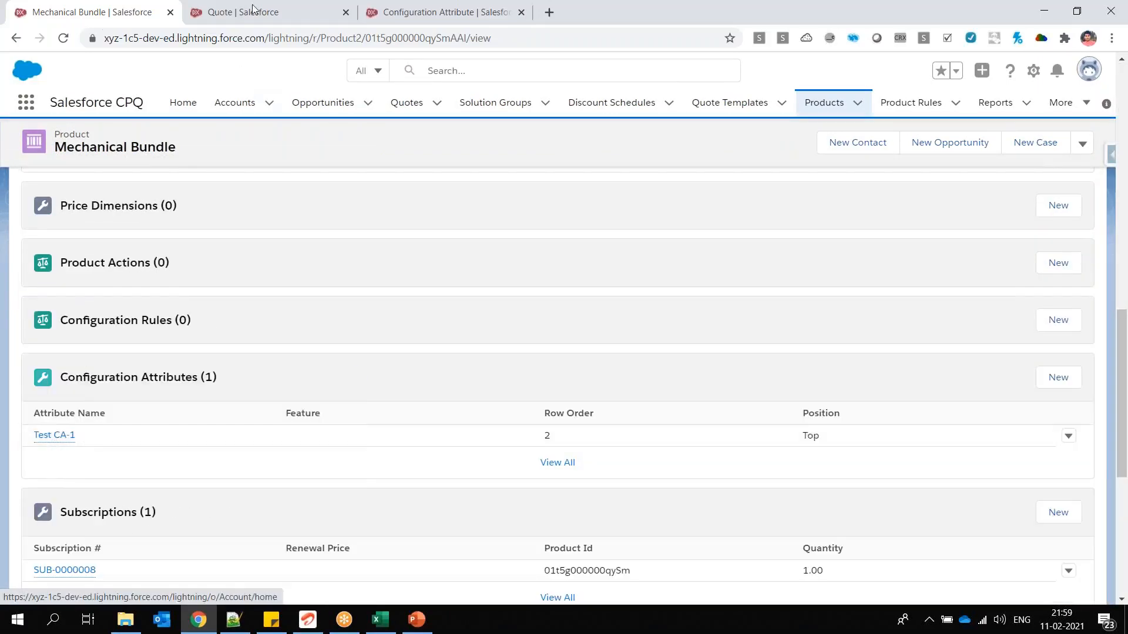
# Cancel the quote's current product configuration and select Mechanical Bundle again to load its configuration page with the new attribute.
pyautogui.click(252, 9)
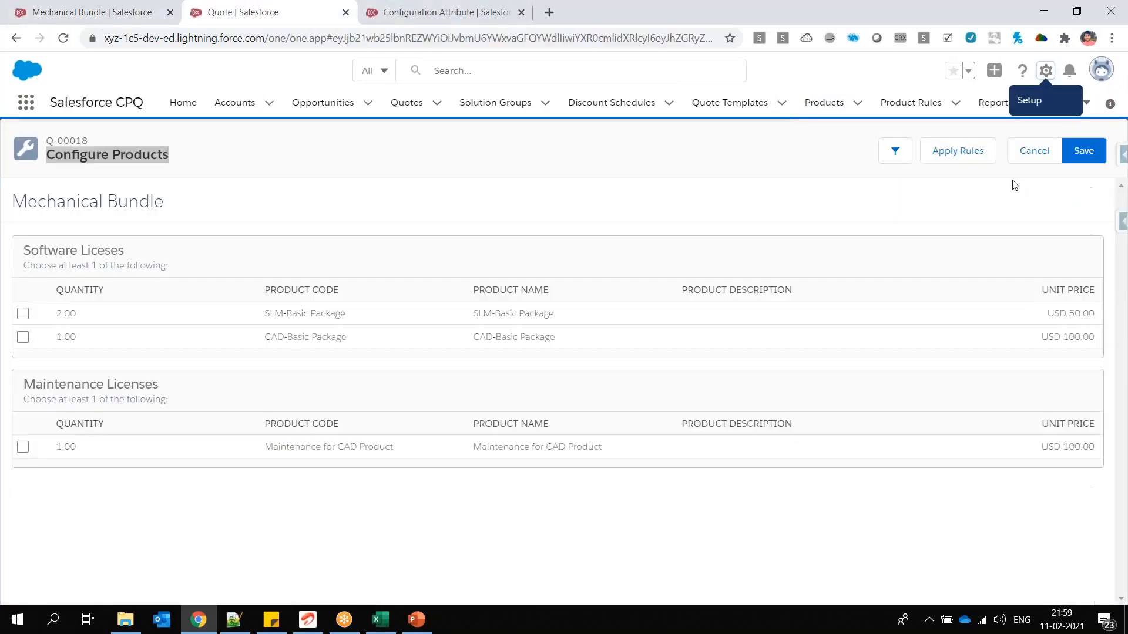
pyautogui.click(1040, 150)
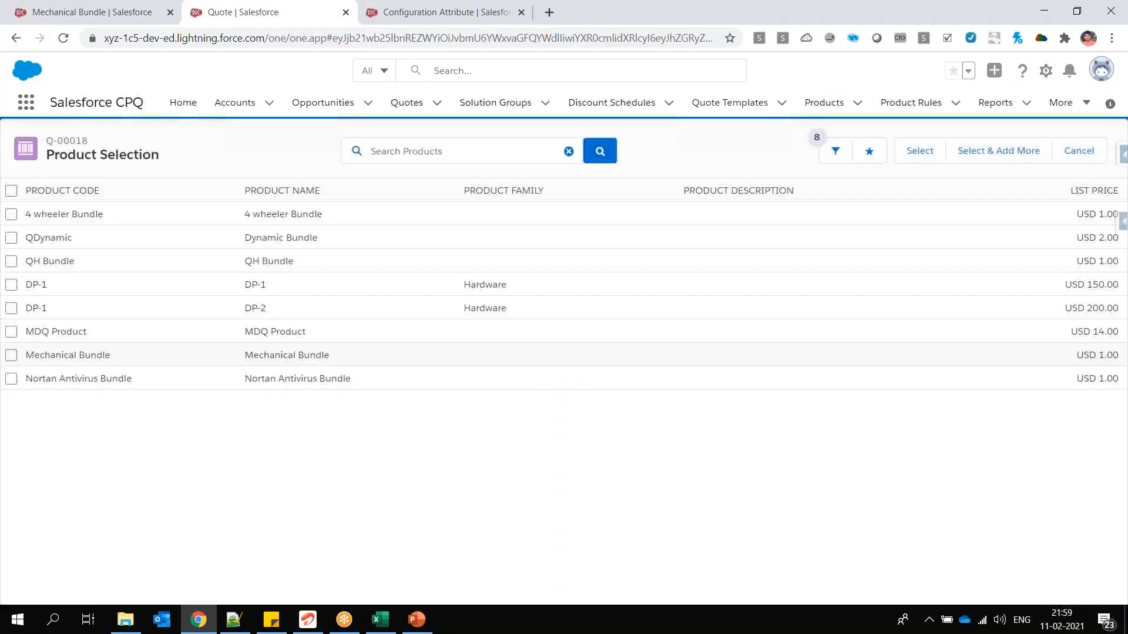
pyautogui.click(12, 357)
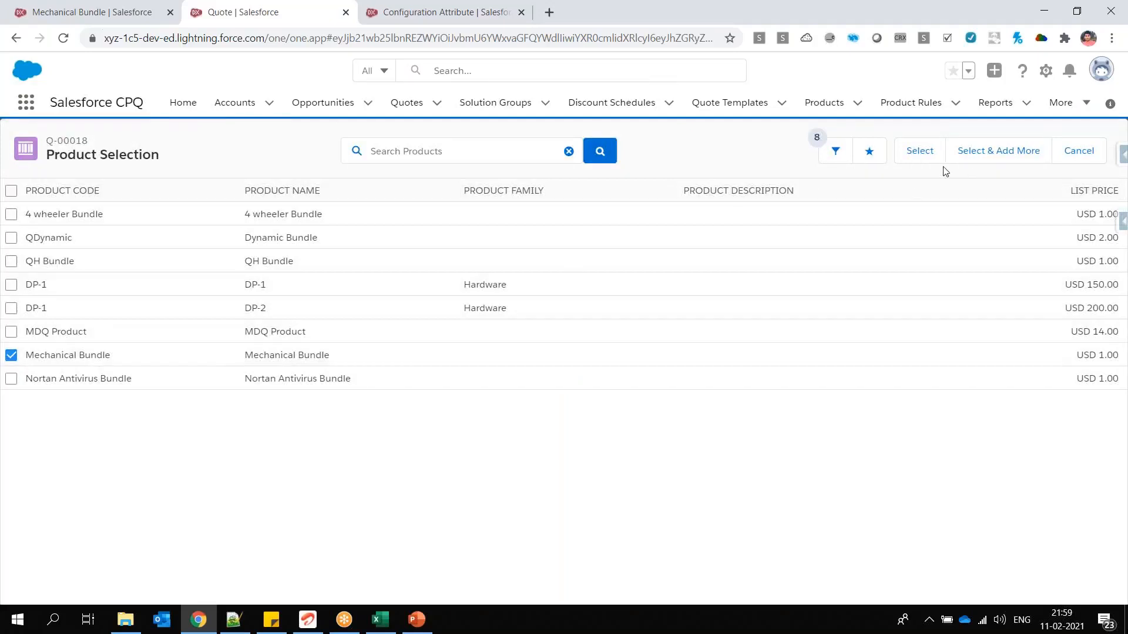
pyautogui.click(919, 159)
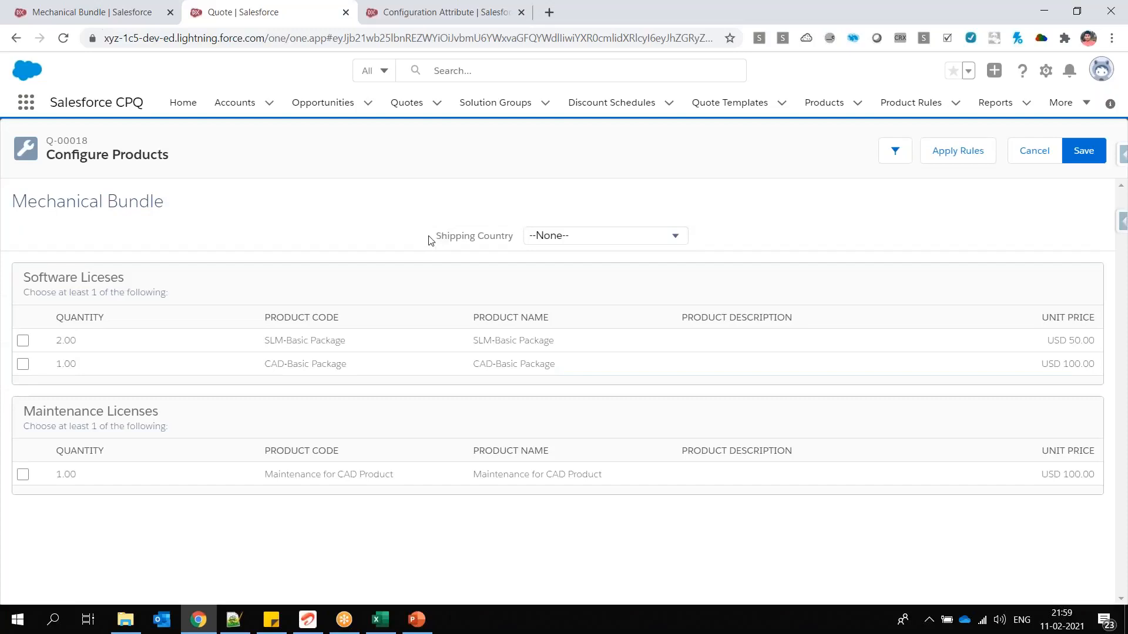
# Test the Shipping Country attribute on Mechanical Bundle by choosing US and then India.
pyautogui.moveTo(430, 238); pyautogui.dragTo(525, 237)
pyautogui.click(581, 238)
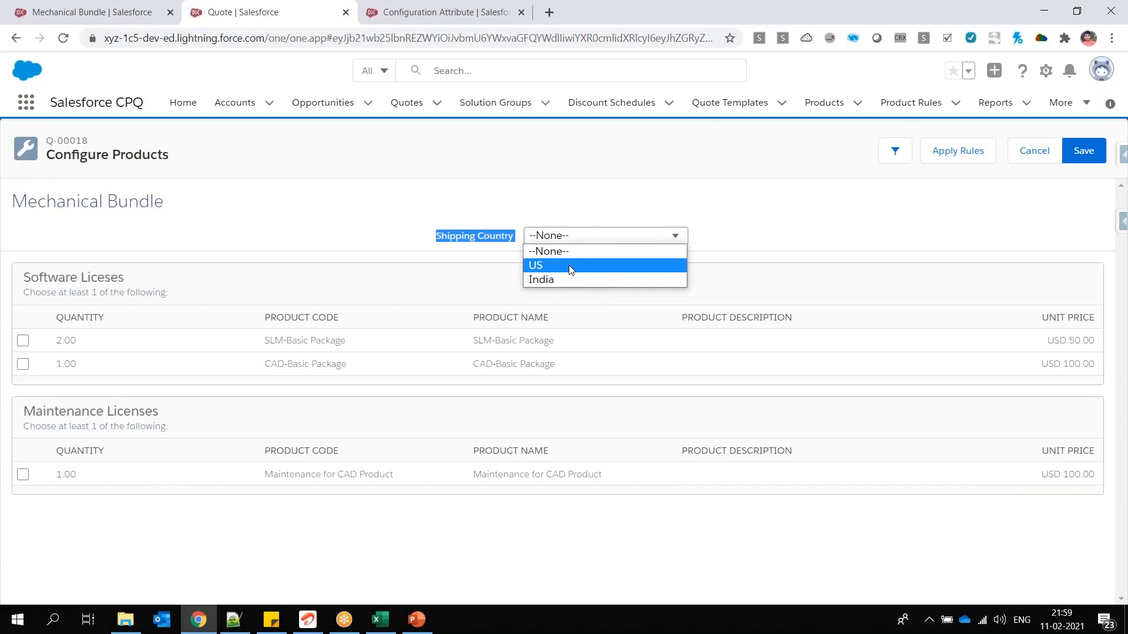
pyautogui.click(570, 268)
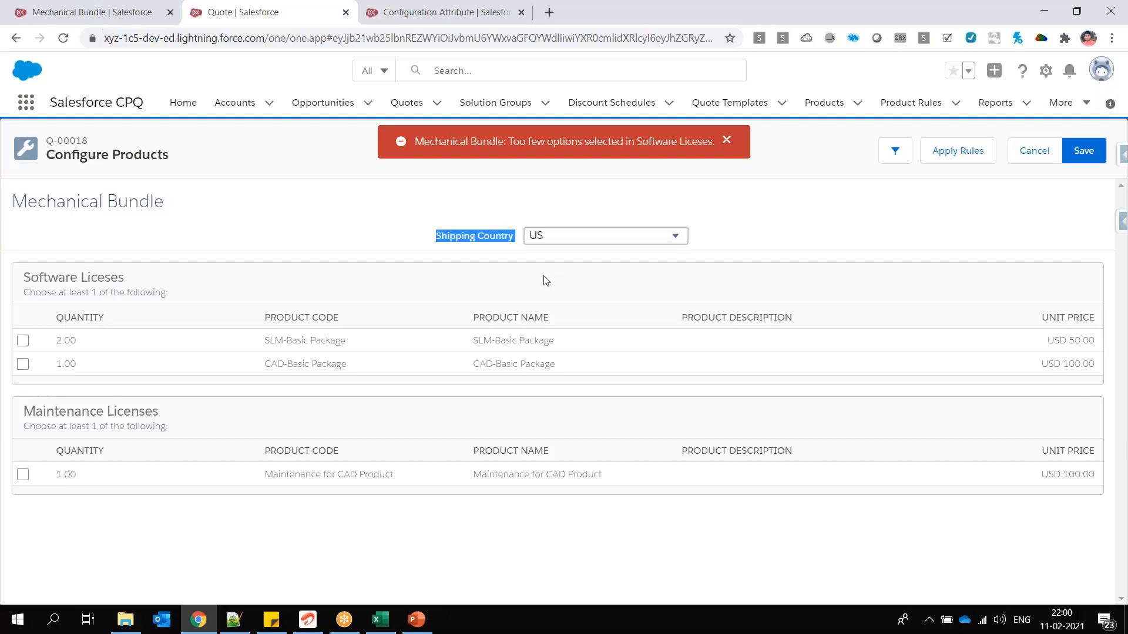
pyautogui.click(561, 236)
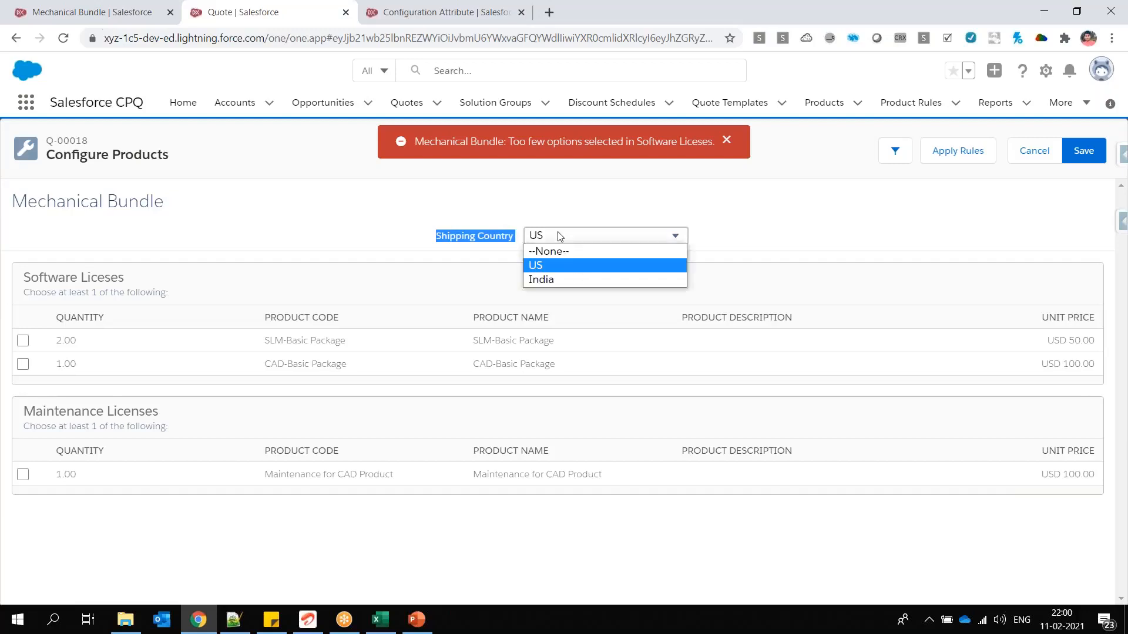
pyautogui.click(549, 280)
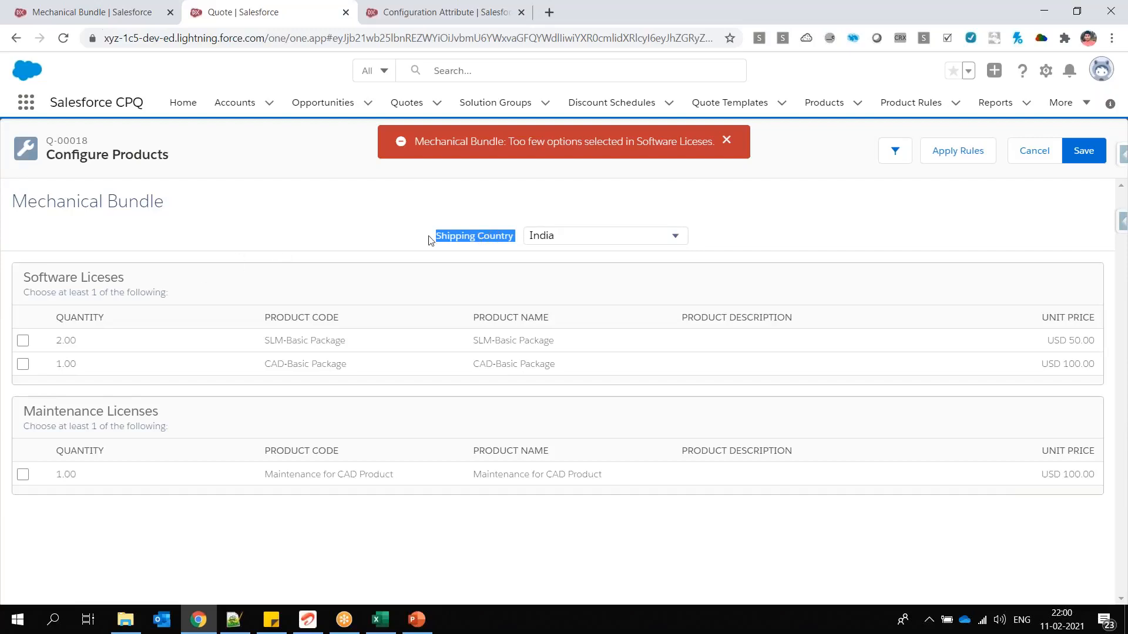
# Examine where Shipping Country sits relative to the Mechanical Bundle title and the Software Liceses and Maintenance Licenses features.
pyautogui.tripleClick(50, 200)
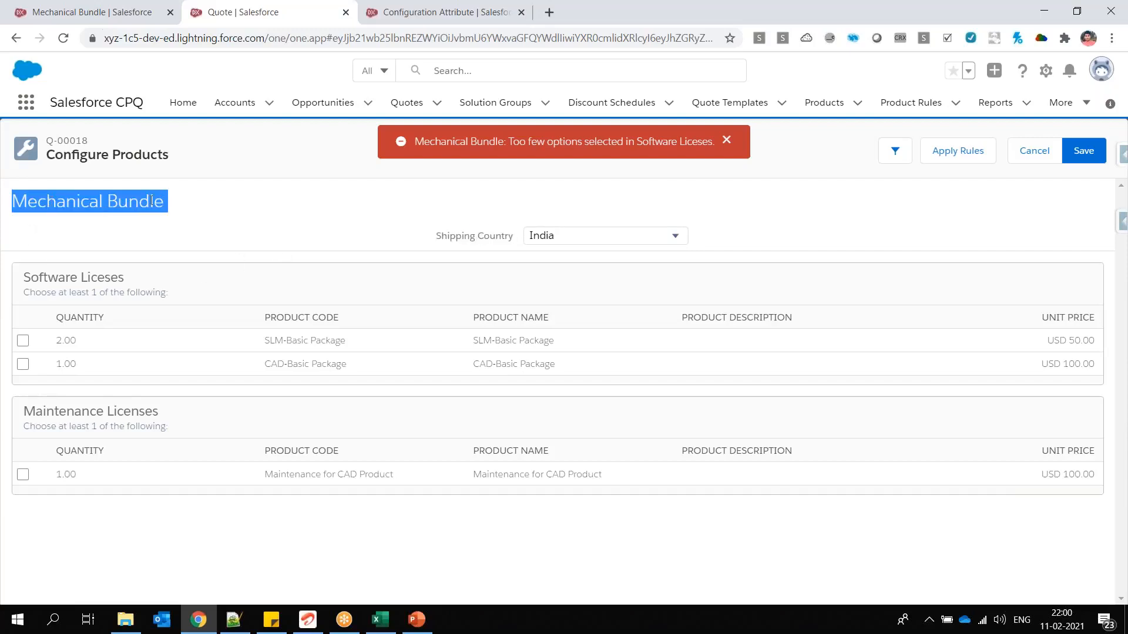
pyautogui.moveTo(435, 235); pyautogui.dragTo(522, 233)
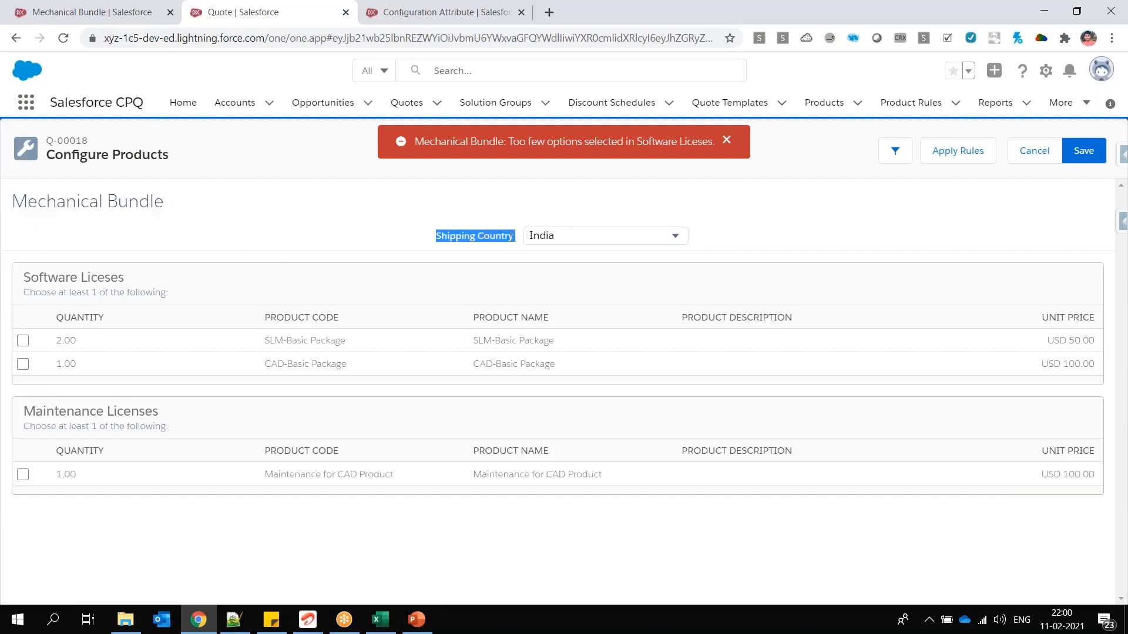
pyautogui.doubleClick(123, 283)
pyautogui.click(147, 282)
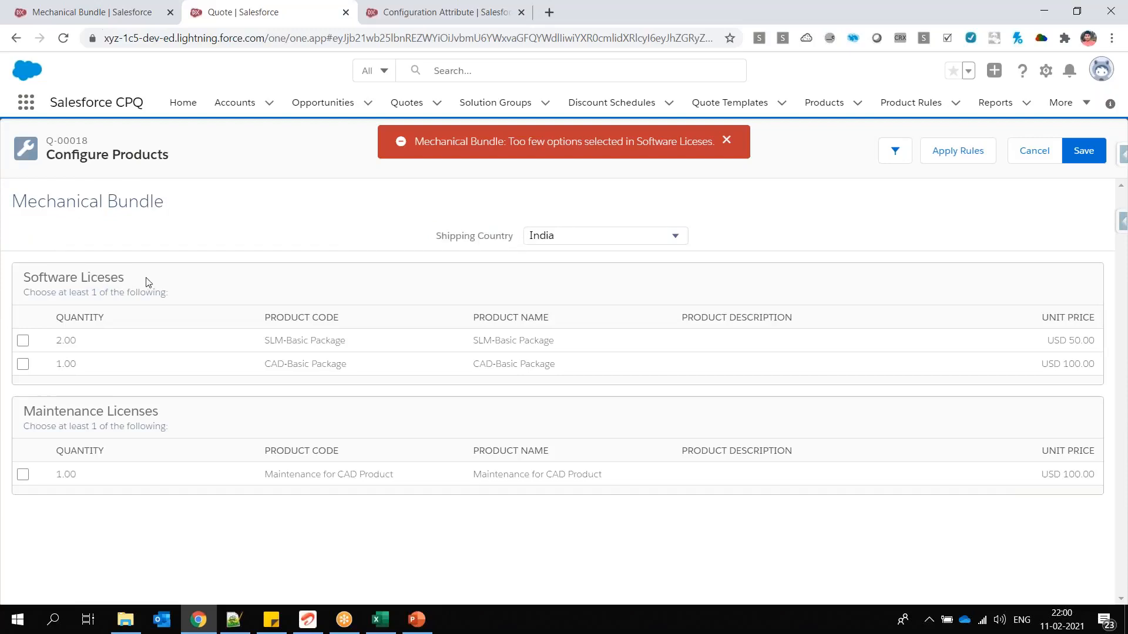
pyautogui.tripleClick(110, 411)
pyautogui.click(560, 235)
pyautogui.moveTo(23, 277); pyautogui.dragTo(532, 267)
pyautogui.click(345, 297)
pyautogui.tripleClick(488, 290)
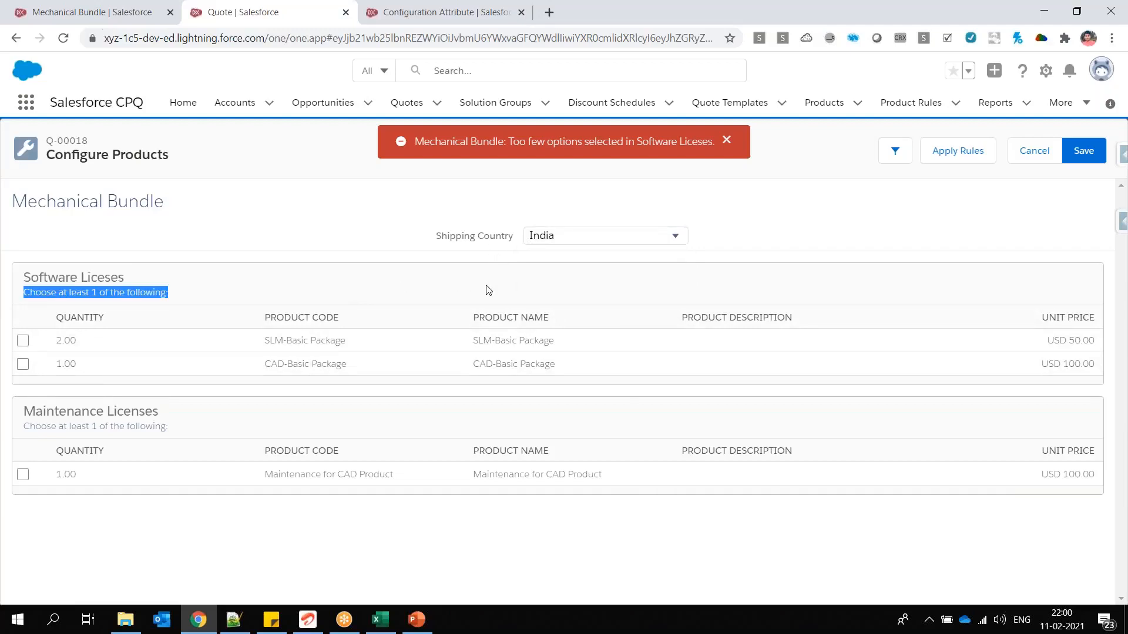
# Copy the Software Liceses feature name from the quote, set it as Test CA-1's feature and save the attribute.
pyautogui.tripleClick(88, 278)
pyautogui.rightClick(88, 277)
pyautogui.click(112, 287)
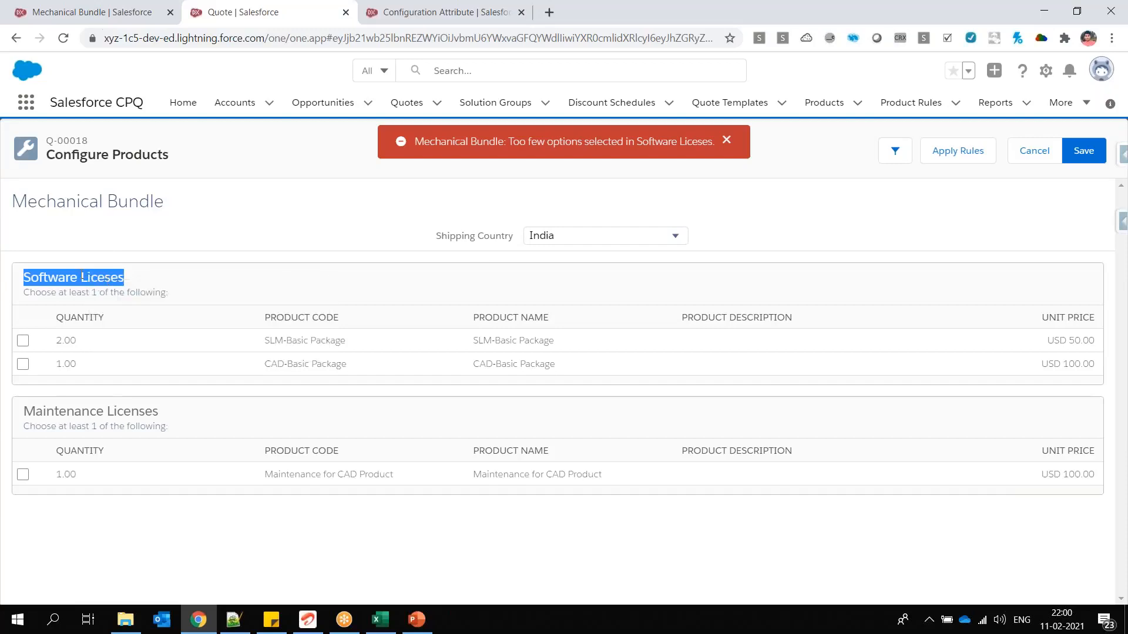
pyautogui.click(97, 12)
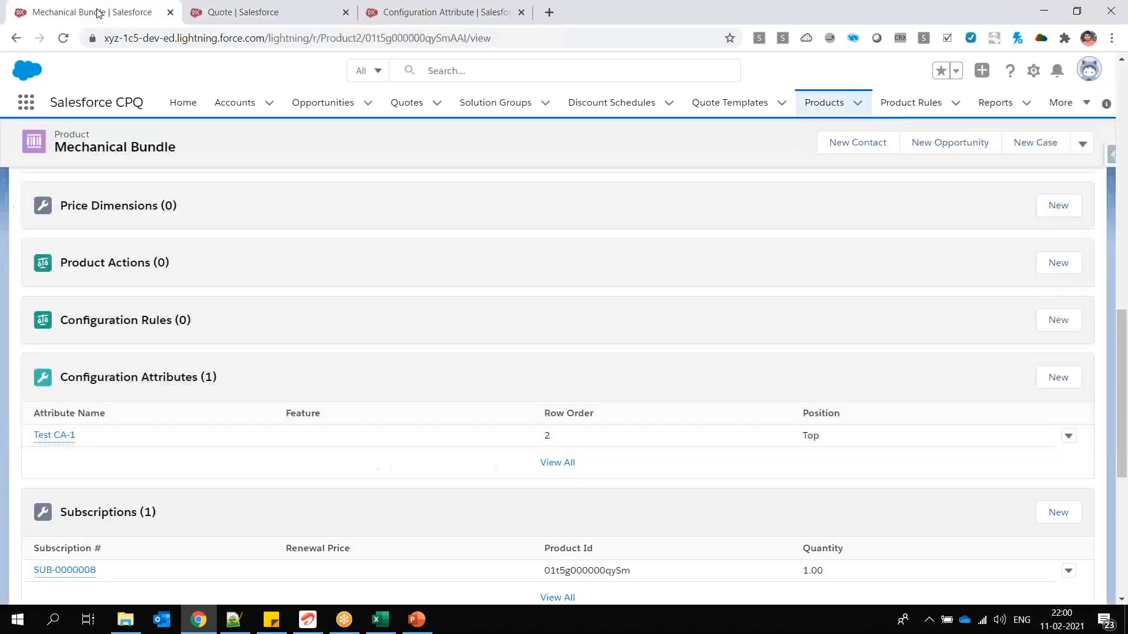
pyautogui.click(58, 435)
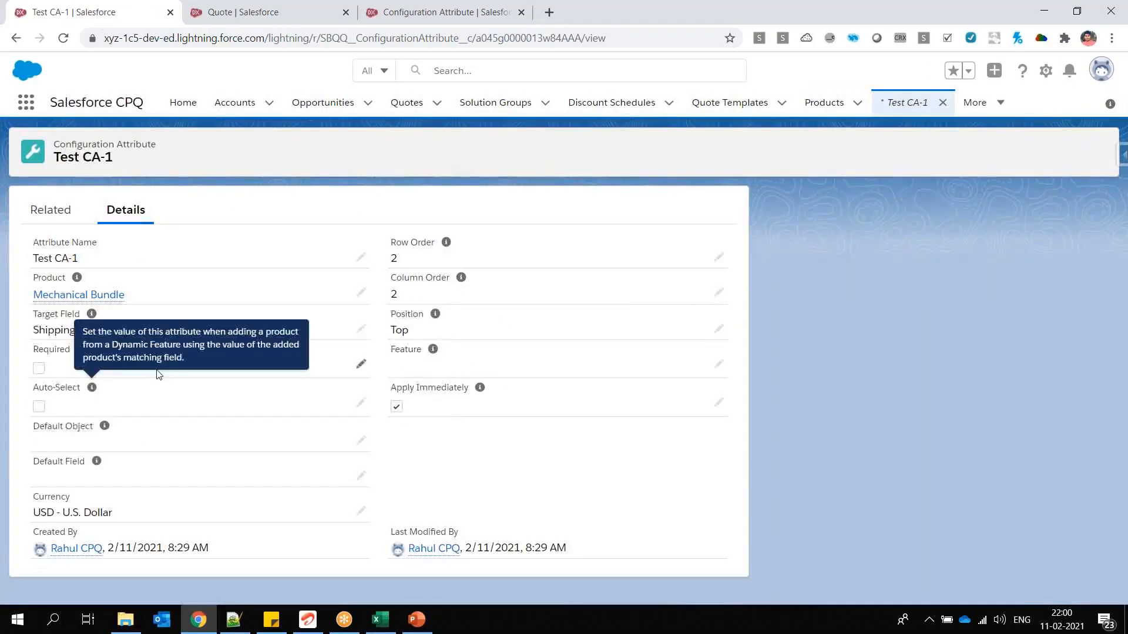
pyautogui.doubleClick(92, 139)
pyautogui.click(92, 139)
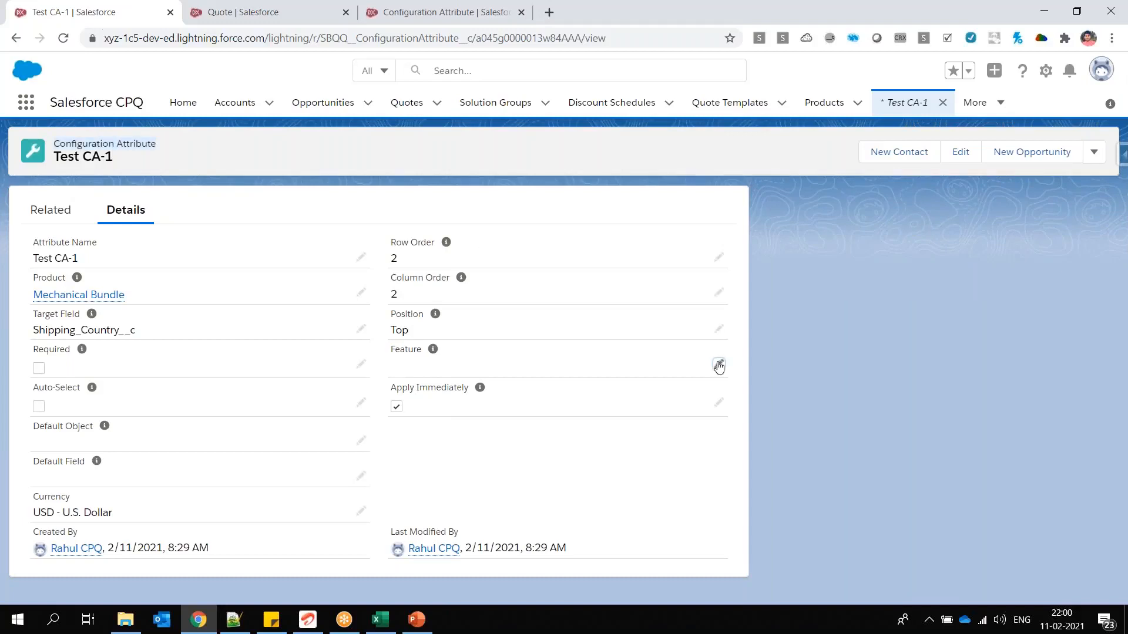
pyautogui.click(719, 366)
pyautogui.write('Software Liceses')
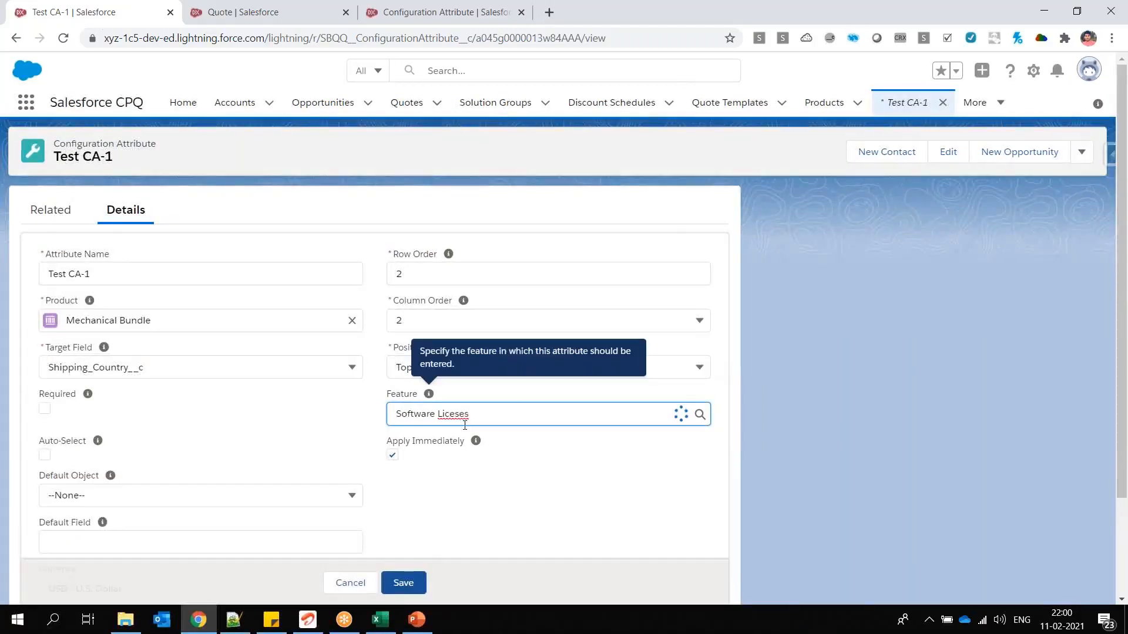
pyautogui.click(453, 460)
pyautogui.click(403, 587)
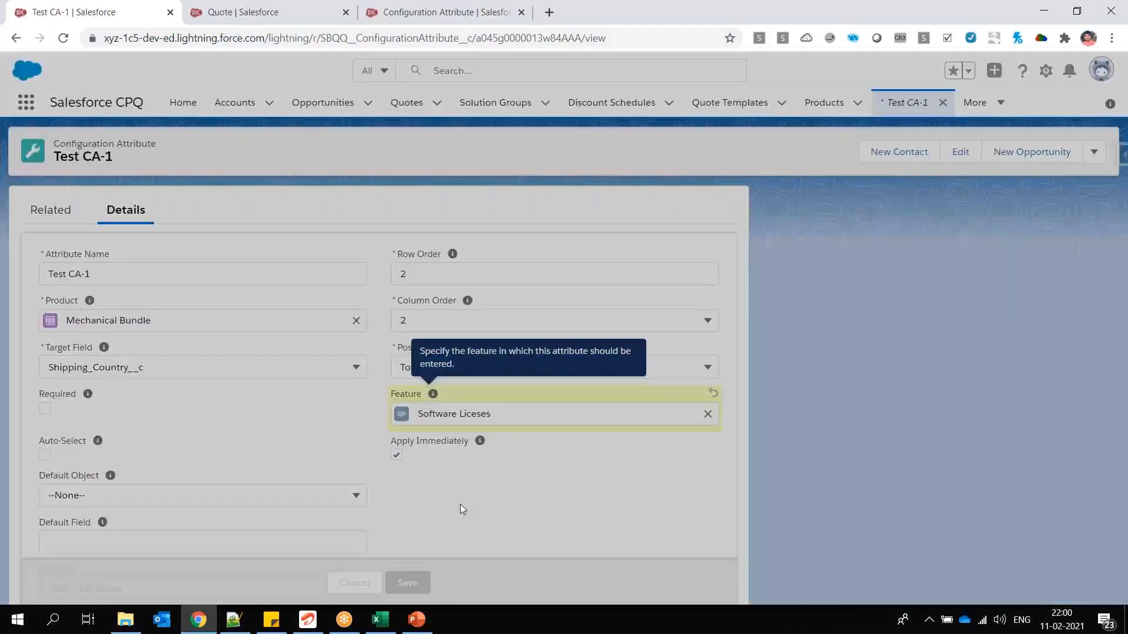
# Reload Mechanical Bundle's configuration on the quote and check the placement of Shipping Country.
pyautogui.hotkey('ctrl', 'Tab')
pyautogui.click(1036, 151)
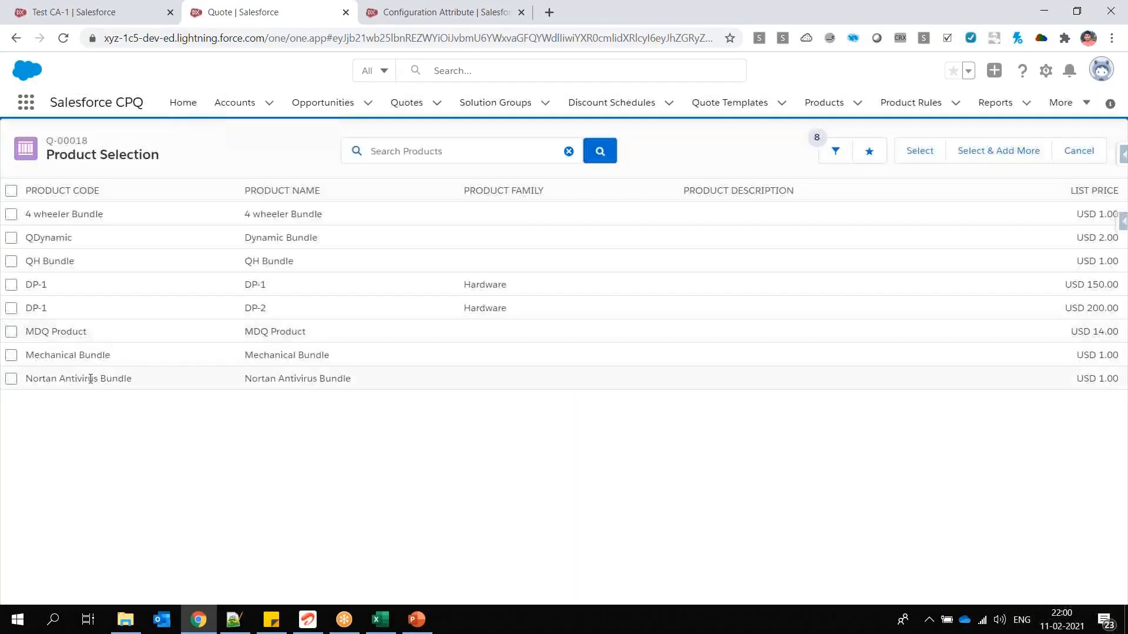
pyautogui.click(11, 355)
pyautogui.click(933, 153)
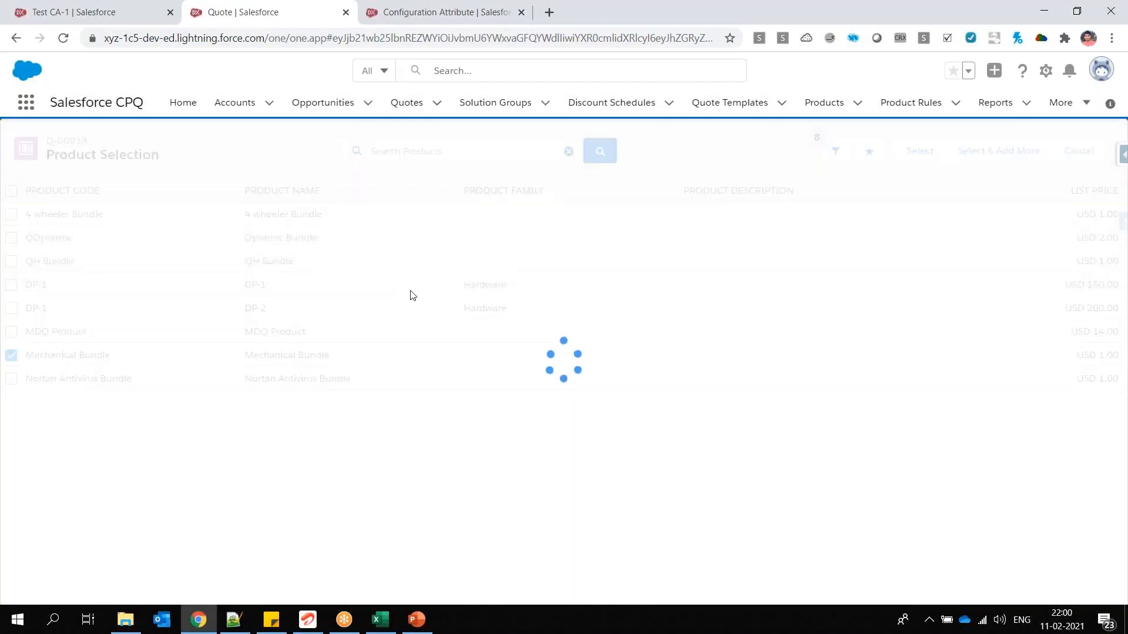
pyautogui.moveTo(437, 286); pyautogui.dragTo(518, 289)
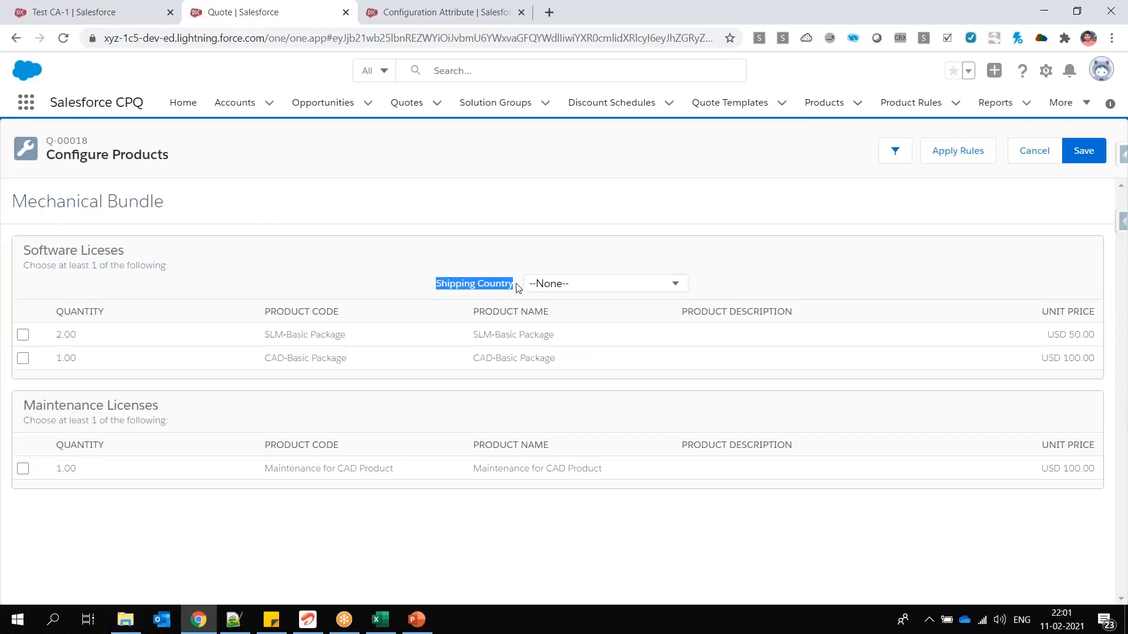
# Test the Shipping Country attribute within the Software Liceses feature by choosing US.
pyautogui.moveTo(48, 252); pyautogui.dragTo(151, 254)
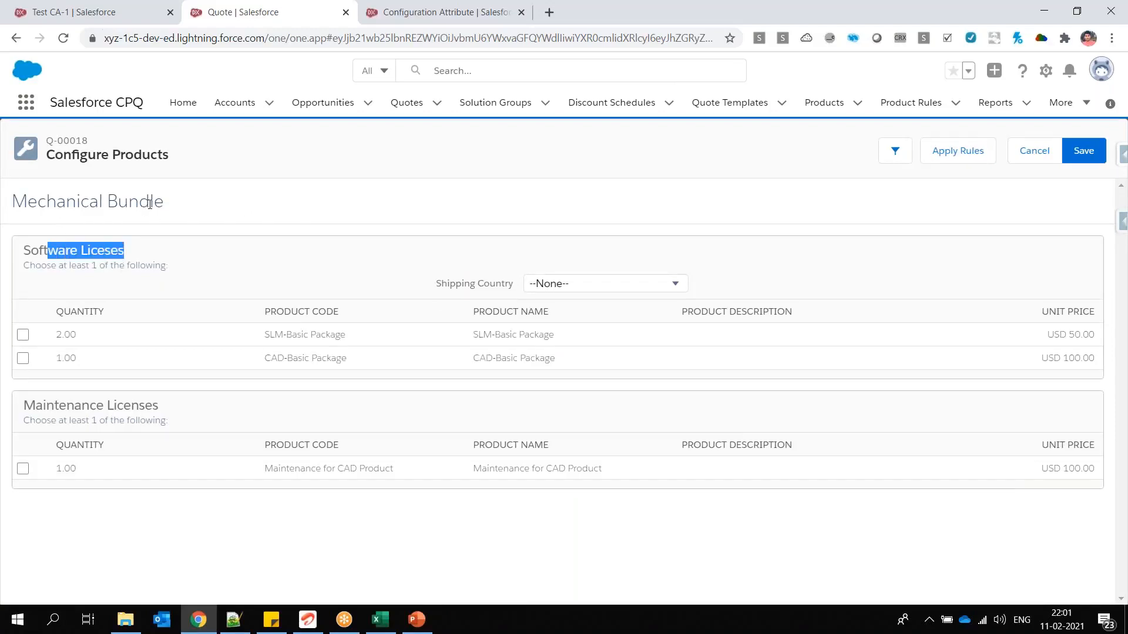
pyautogui.click(565, 287)
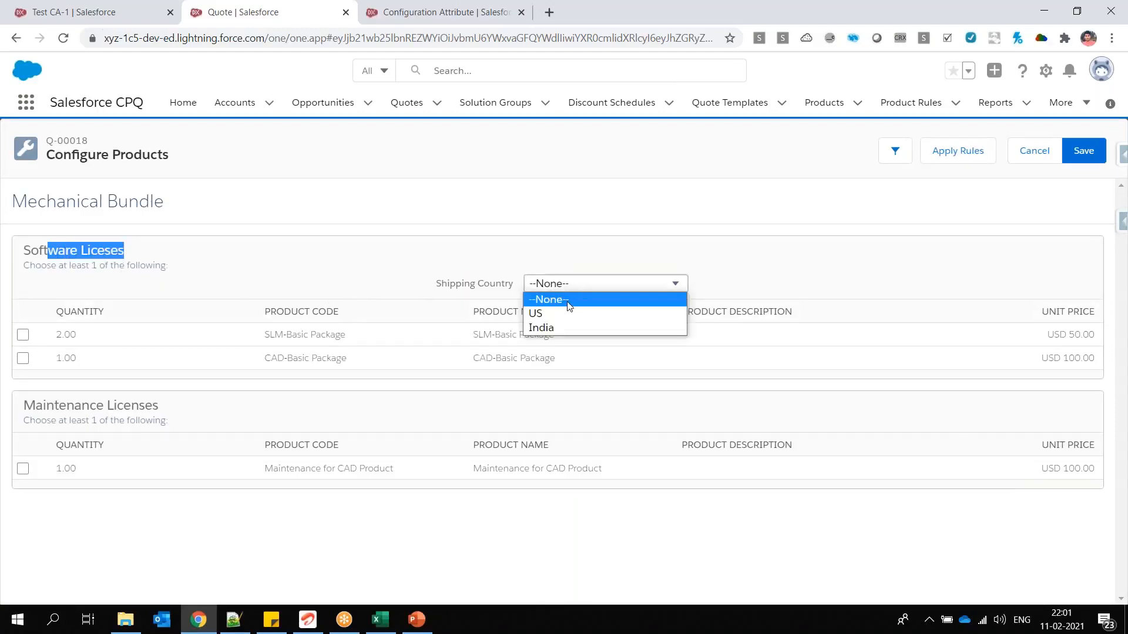
pyautogui.click(562, 313)
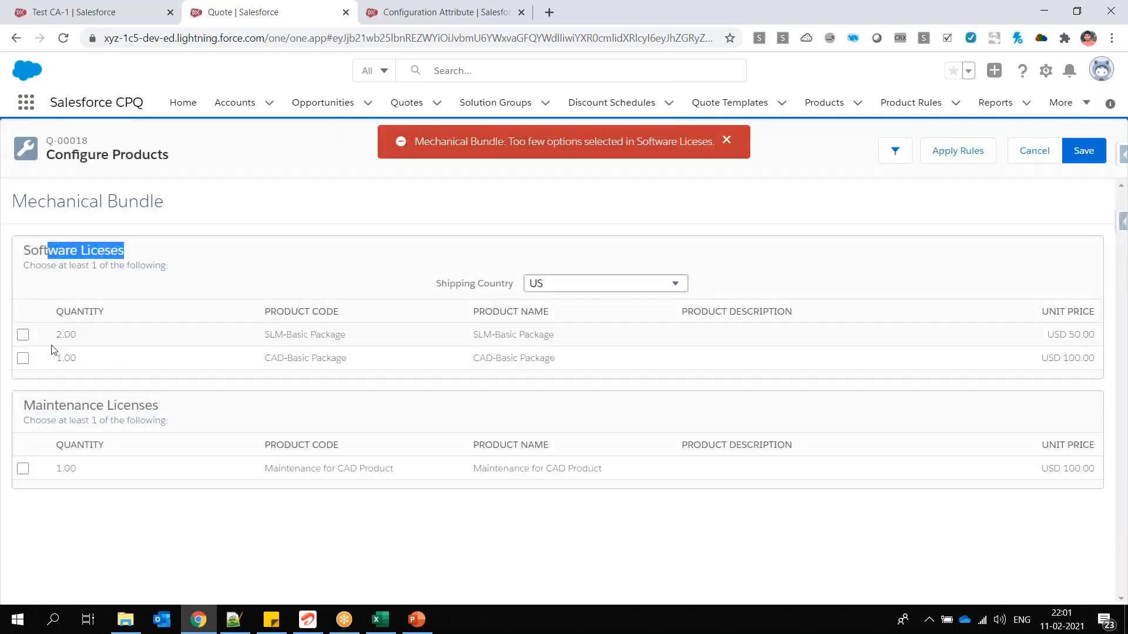
pyautogui.moveTo(435, 284); pyautogui.dragTo(515, 288)
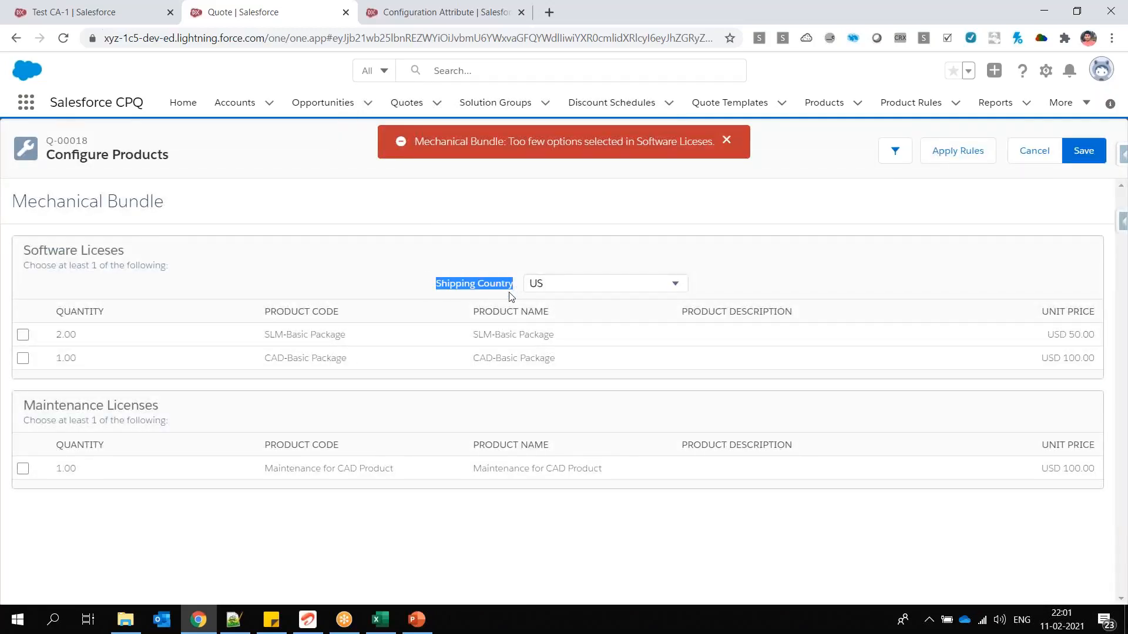
# Turn on Required and Auto-Select for Test CA-1 and save the attribute.
pyautogui.click(119, 12)
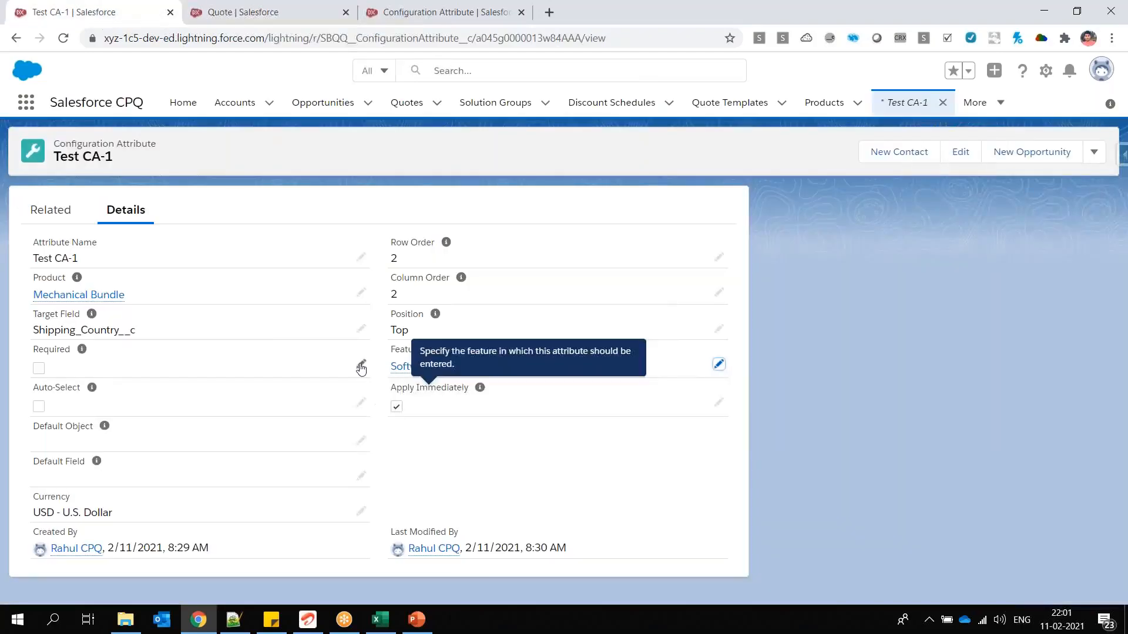
pyautogui.click(360, 367)
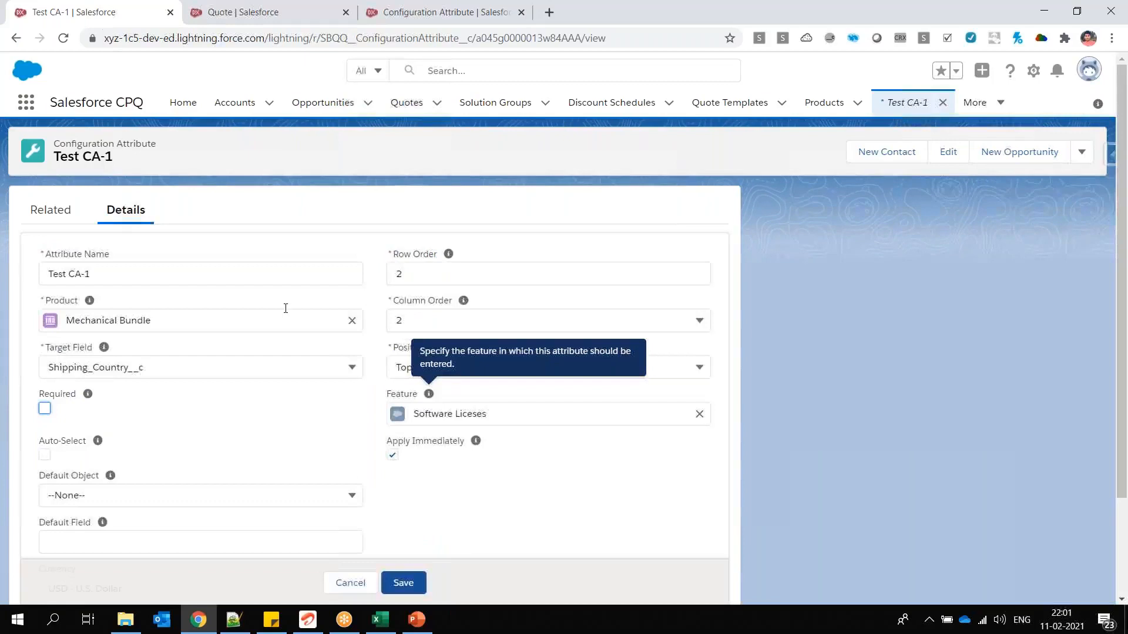
pyautogui.click(45, 409)
pyautogui.click(293, 13)
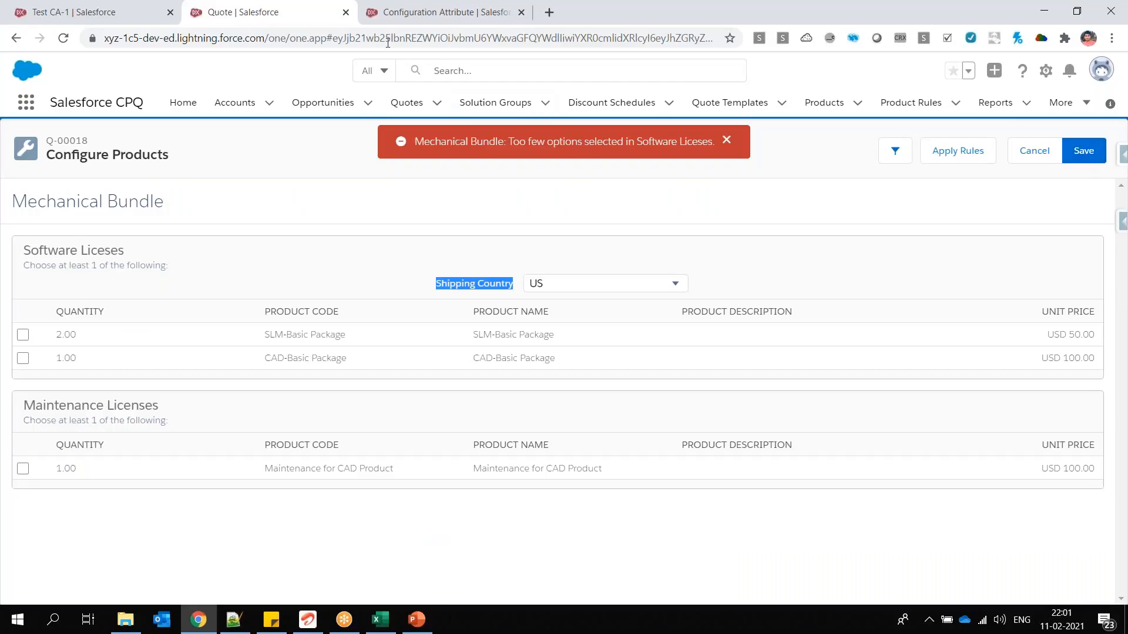
pyautogui.click(152, 6)
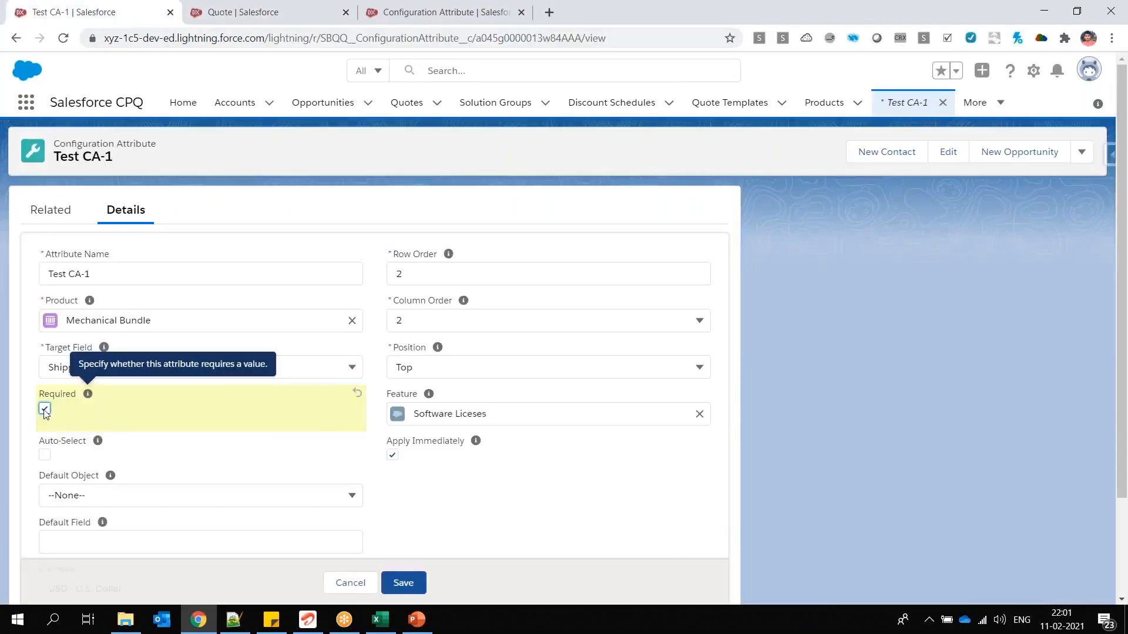
pyautogui.scroll(-2, 261, 436)
pyautogui.click(44, 332)
pyautogui.click(403, 554)
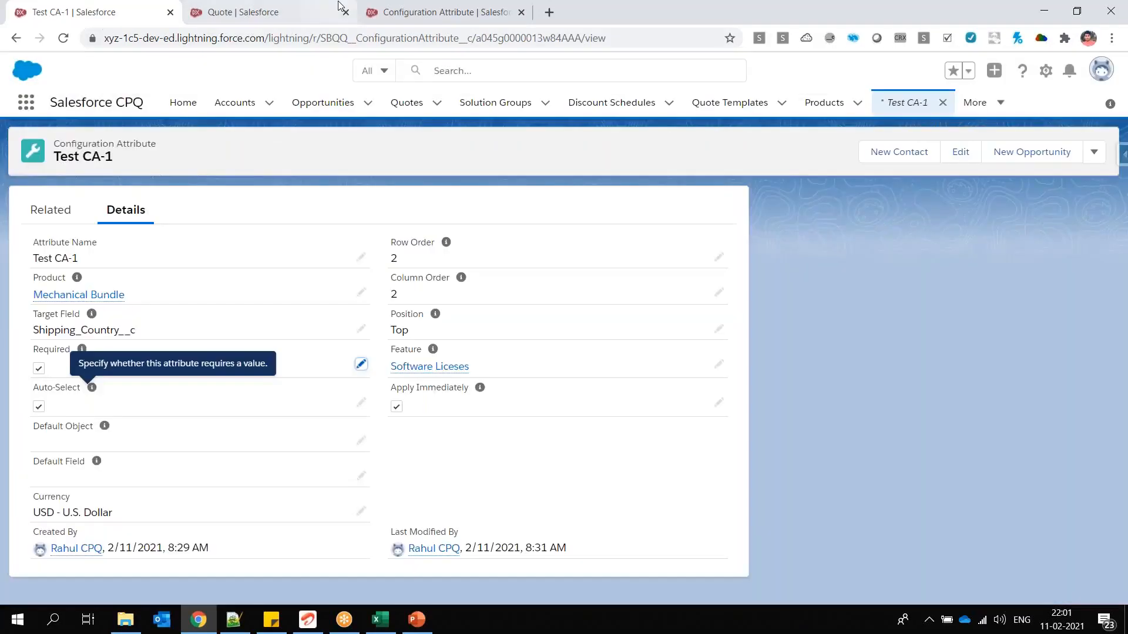
# Reselect Mechanical Bundle on the quote to check how Shipping Country behaves, and return to the Test CA-1 record.
pyautogui.click(339, 6)
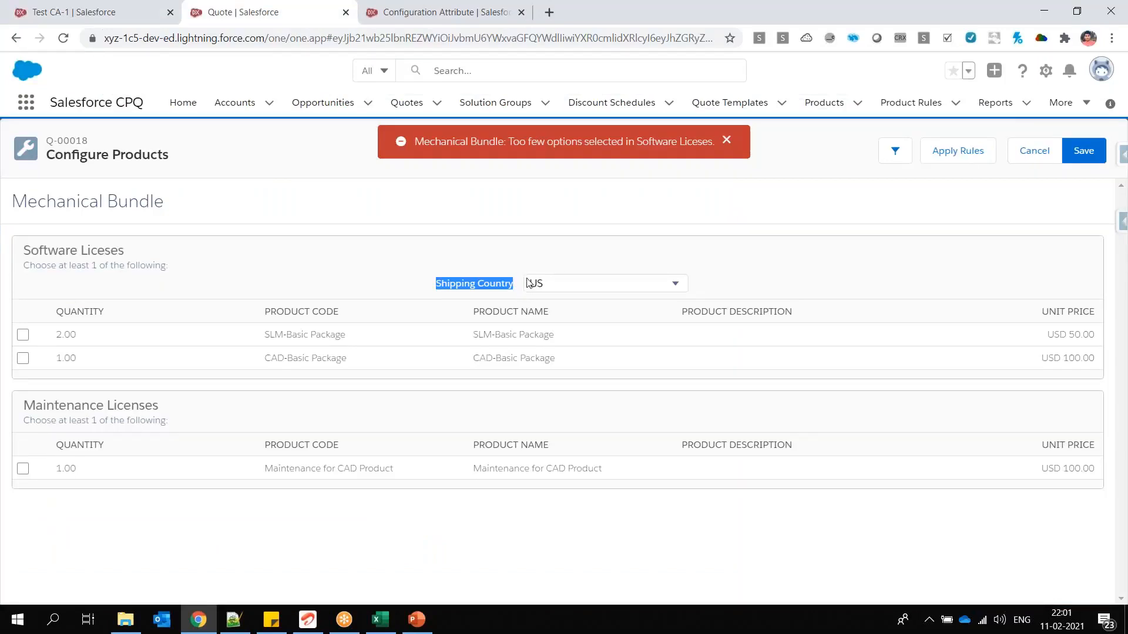
pyautogui.click(1036, 152)
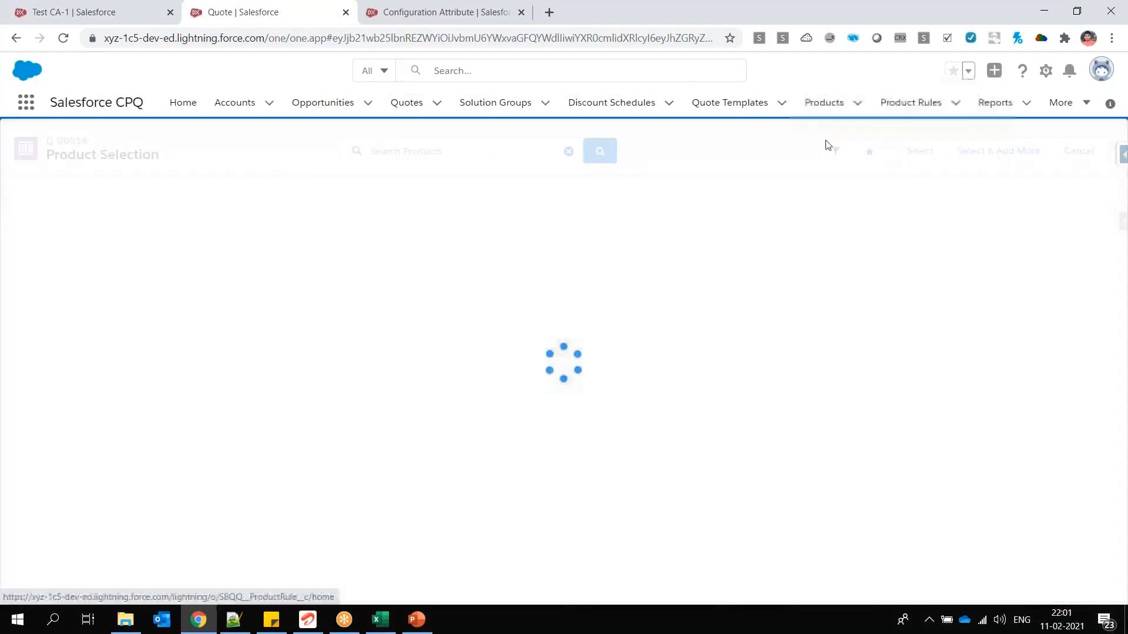
pyautogui.click(11, 355)
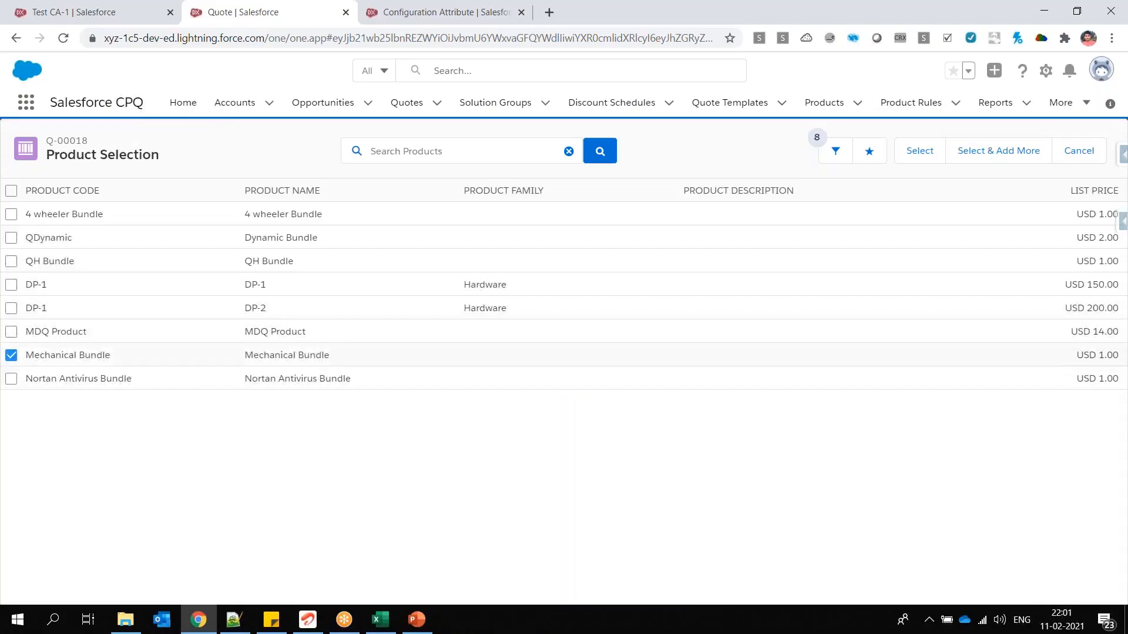
pyautogui.click(920, 150)
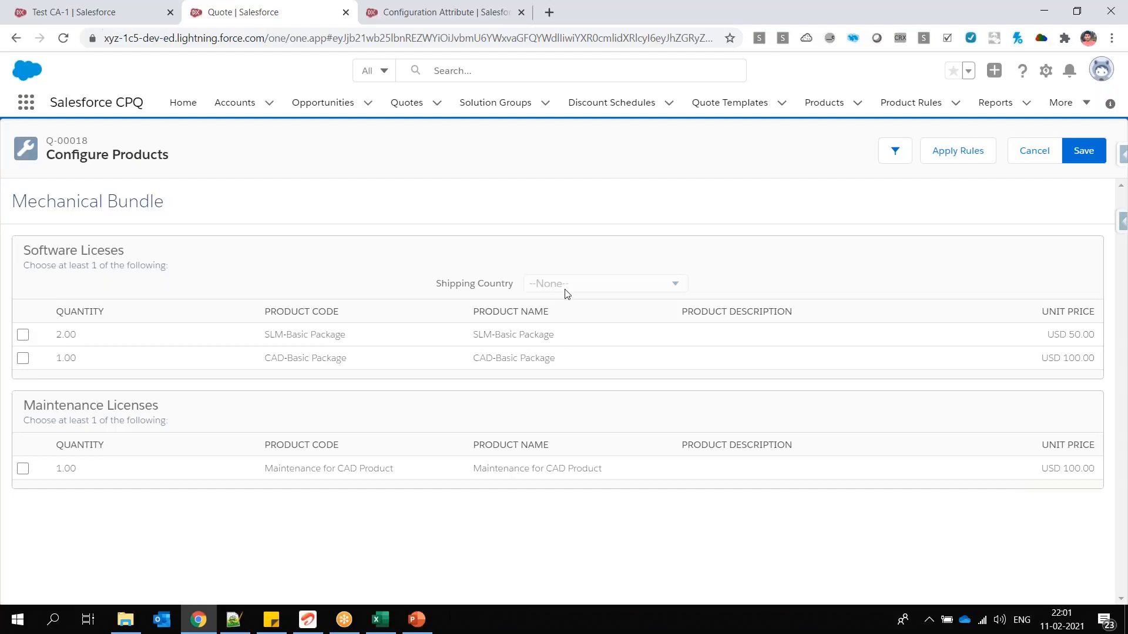
pyautogui.click(71, 11)
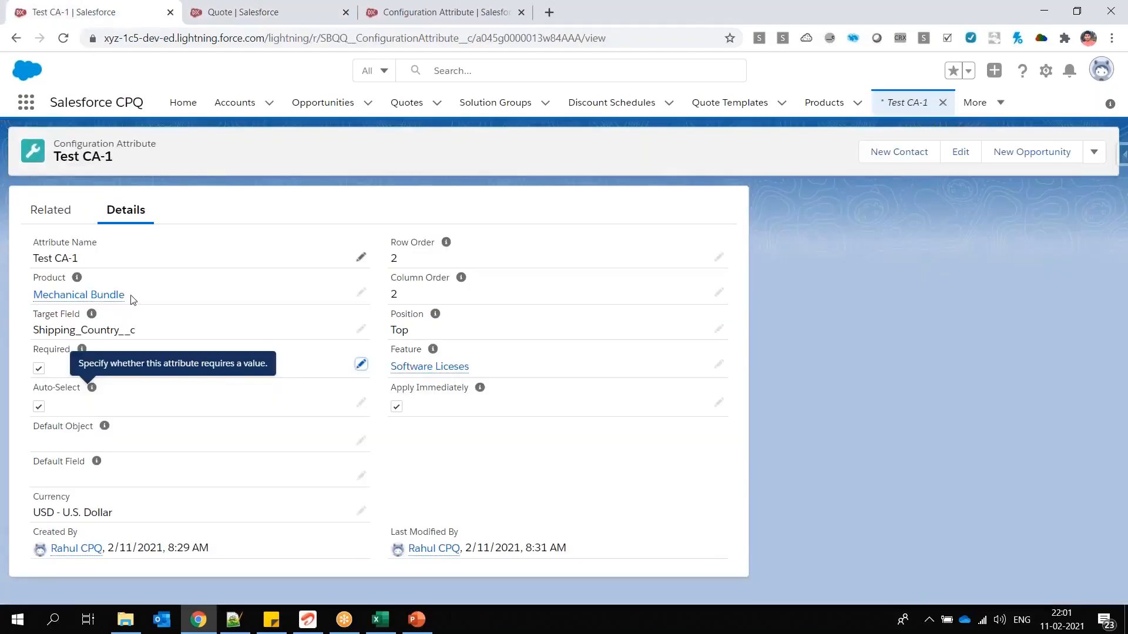
# Turn off Auto-Select for Test CA-1 and save the attribute.
pyautogui.click(360, 405)
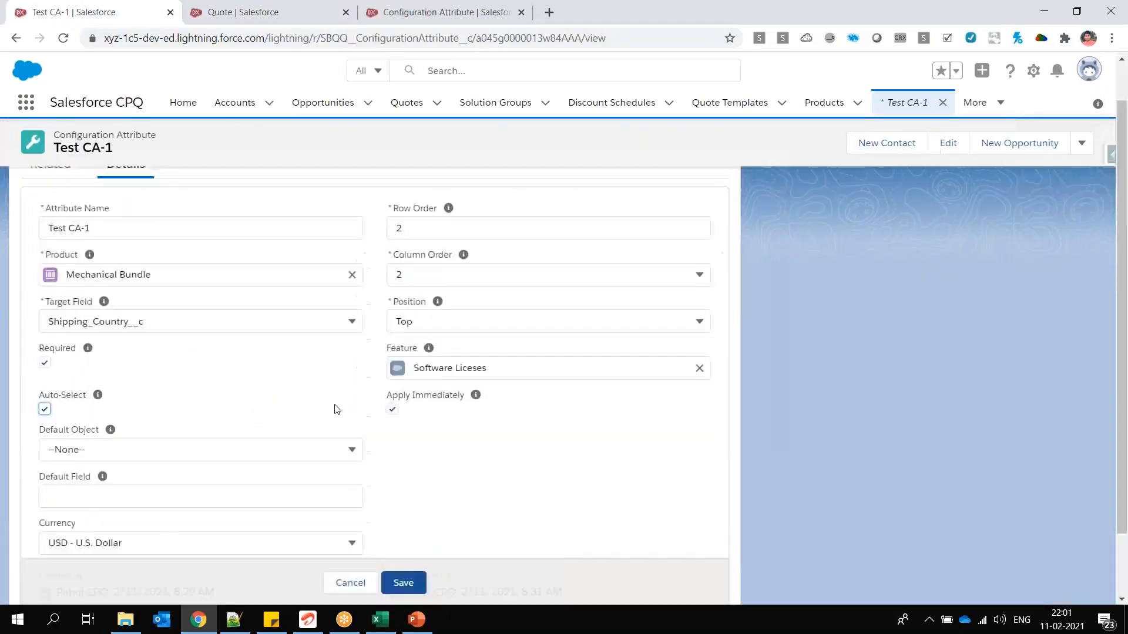
pyautogui.click(44, 409)
pyautogui.click(403, 584)
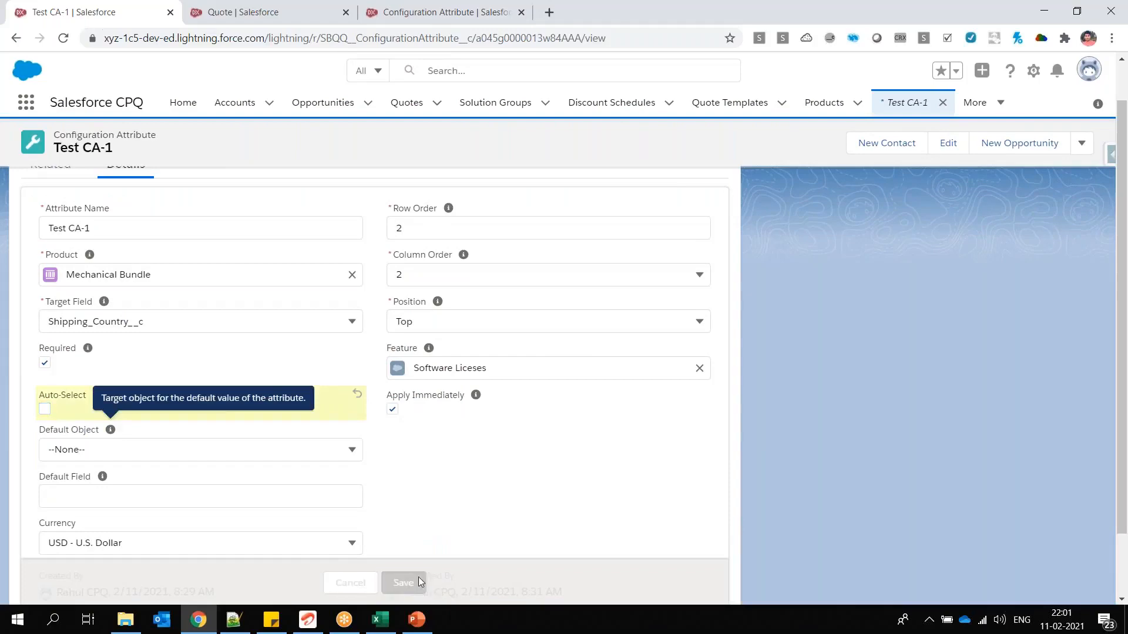
# Cancel the open configuration on the quote and reselect Mechanical Bundle to reload it.
pyautogui.hotkey('ctrl', 'Tab')
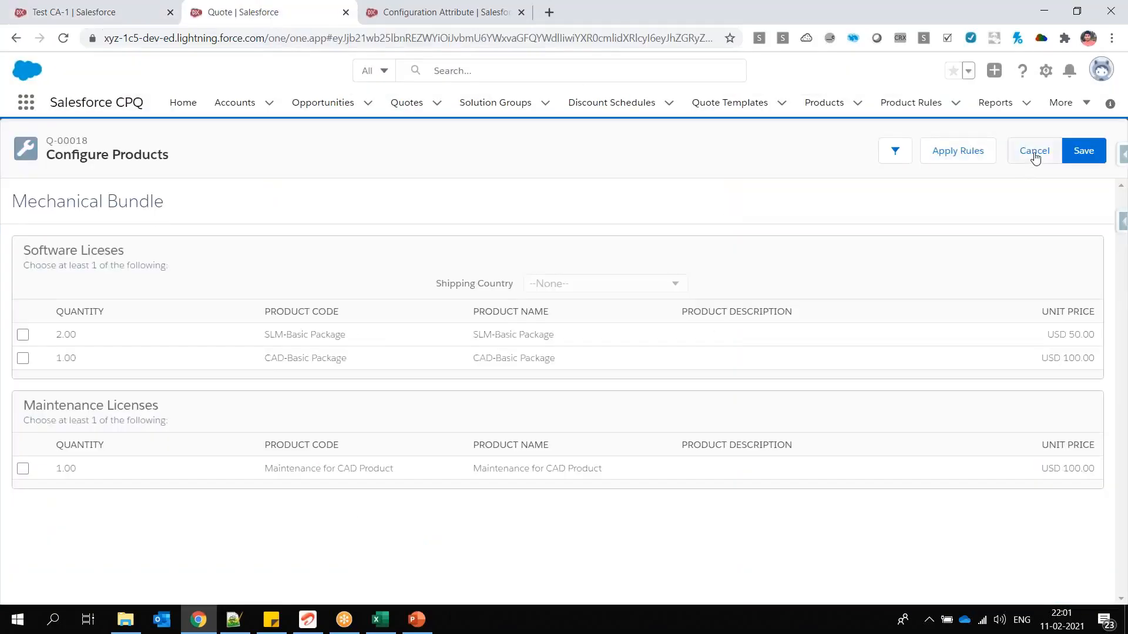
pyautogui.click(1035, 154)
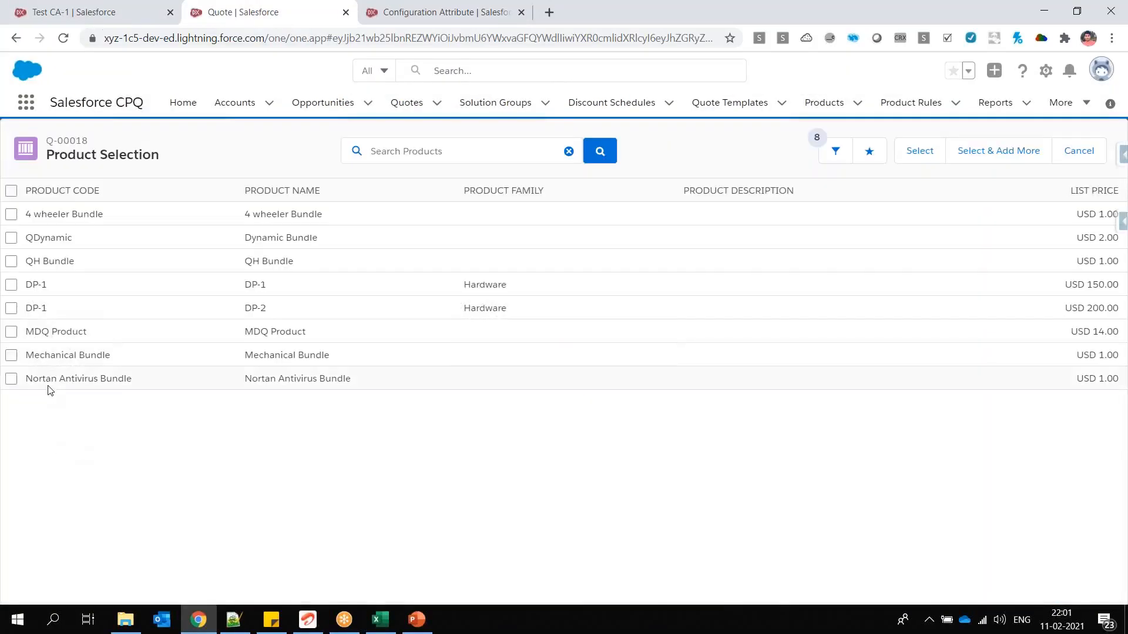
pyautogui.click(11, 355)
pyautogui.click(918, 150)
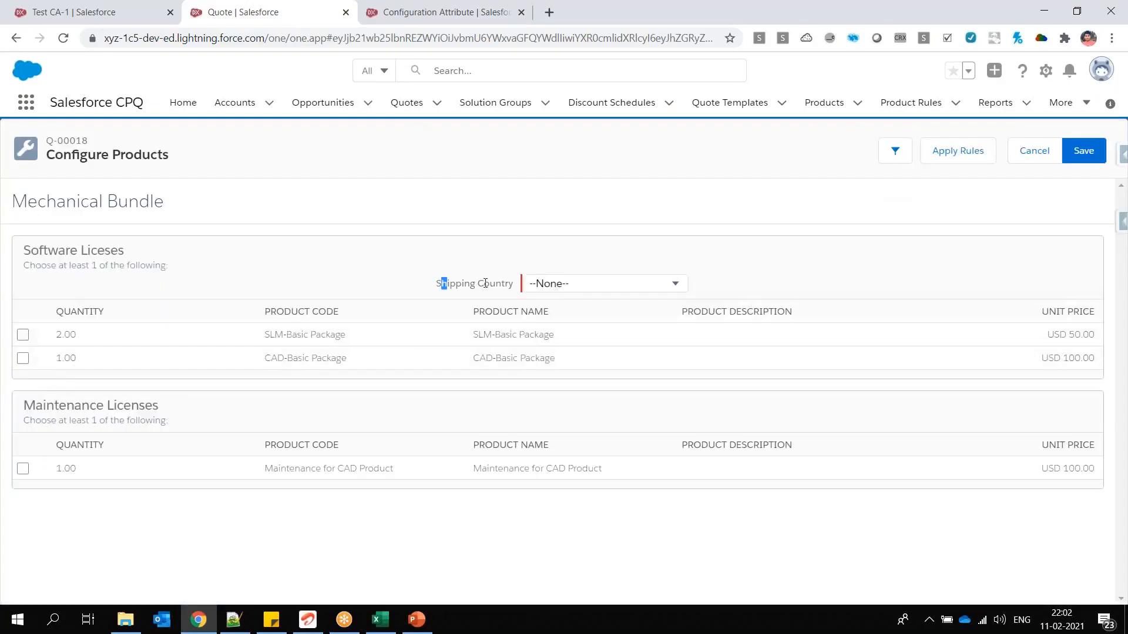
# Try to save the Mechanical Bundle configuration without a Shipping Country, and set Shipping Country to US.
pyautogui.moveTo(441, 283); pyautogui.dragTo(521, 282)
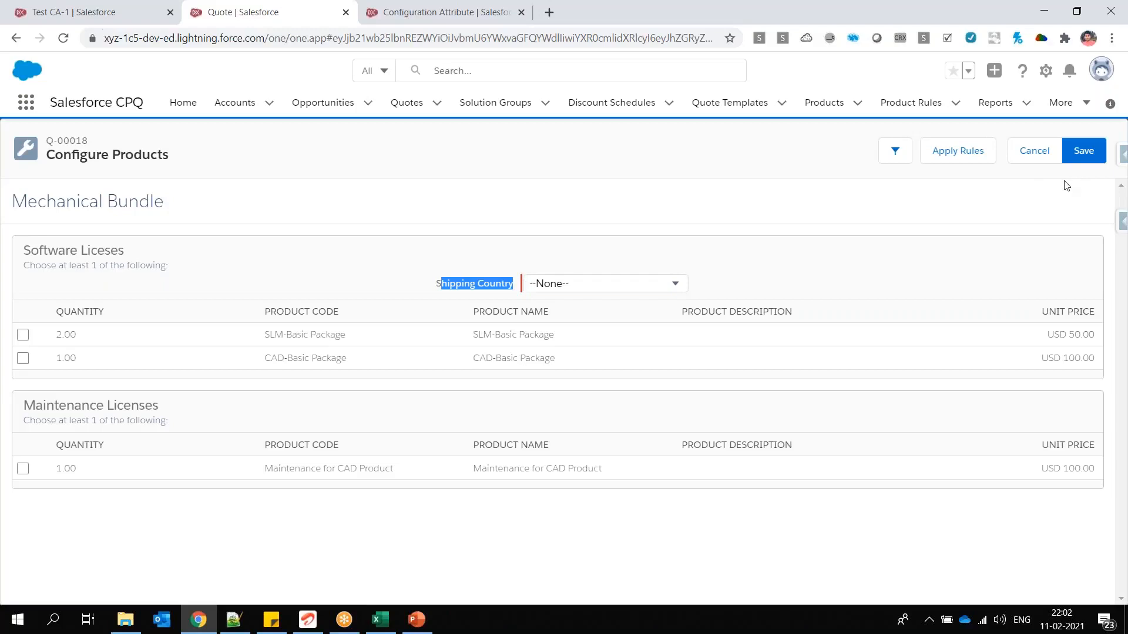
pyautogui.click(1078, 160)
pyautogui.moveTo(401, 145); pyautogui.dragTo(555, 146)
pyautogui.click(639, 152)
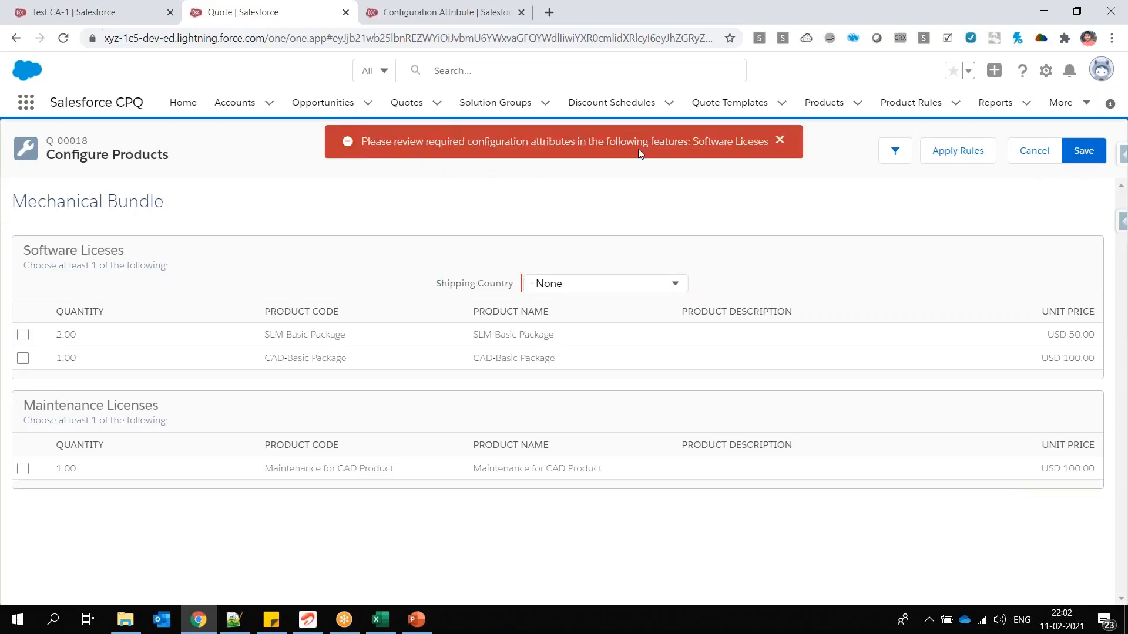
pyautogui.click(605, 283)
pyautogui.click(597, 311)
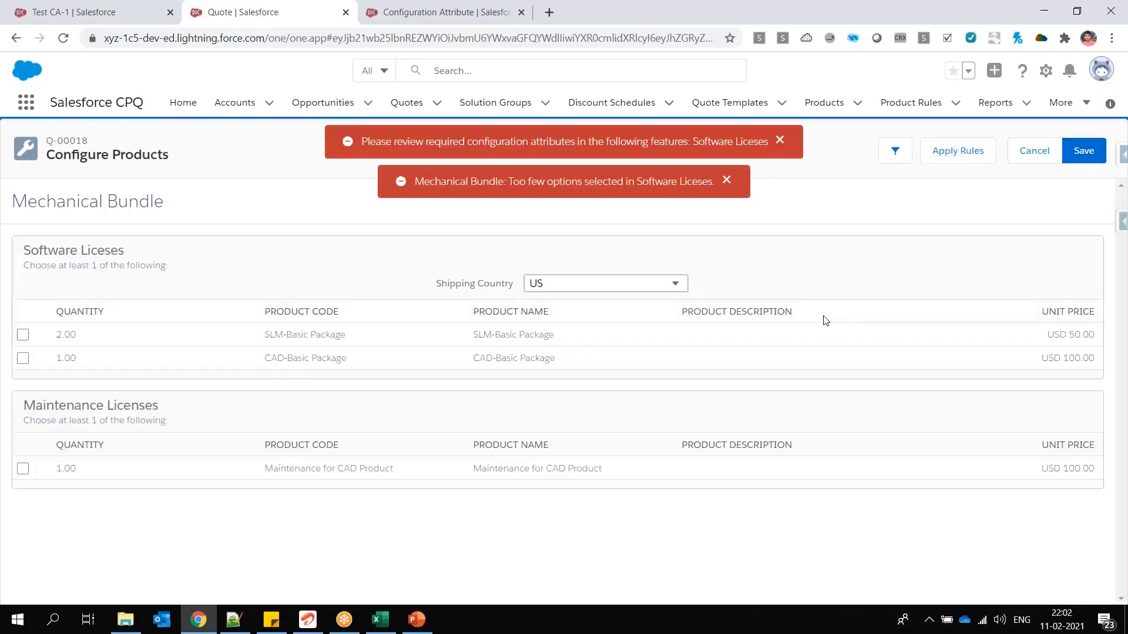
# Return to the Test CA-1 record and examine how Default Object and Default Field relate to the Shipping_Country__c target field.
pyautogui.click(94, 12)
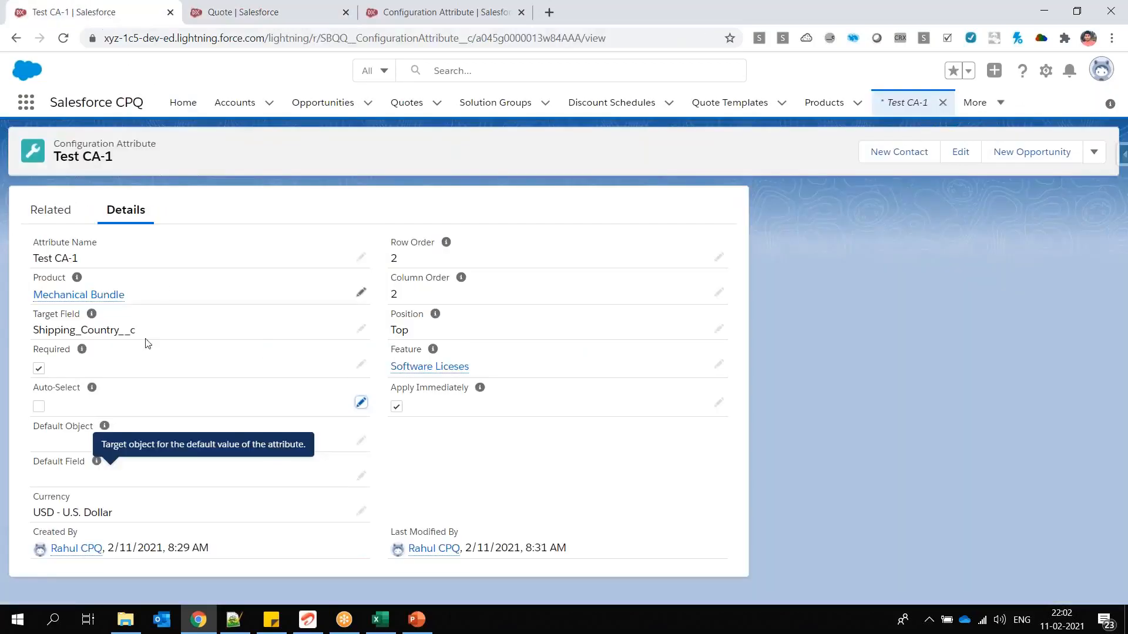
pyautogui.moveTo(29, 427); pyautogui.dragTo(91, 429)
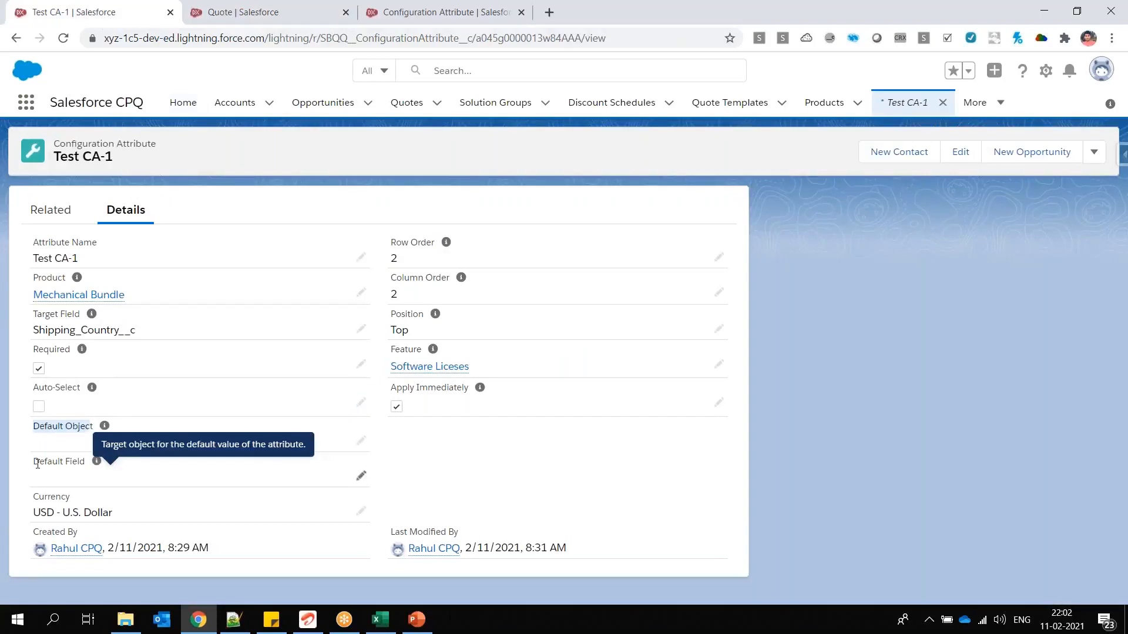
pyautogui.moveTo(34, 463); pyautogui.dragTo(97, 470)
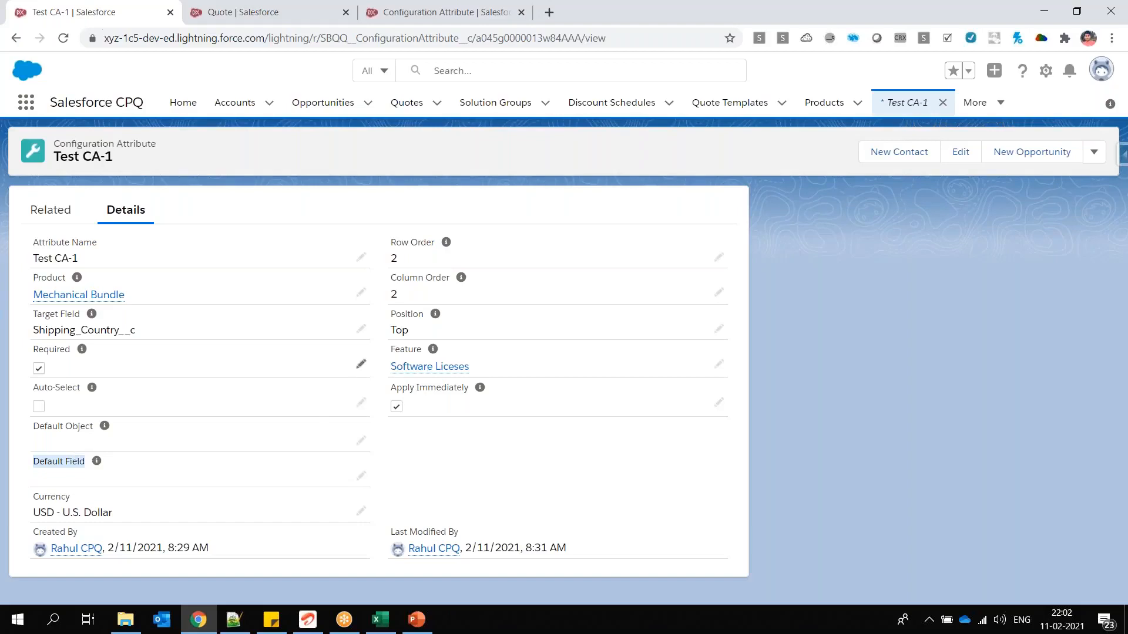
pyautogui.moveTo(144, 334); pyautogui.dragTo(29, 342)
pyautogui.moveTo(37, 435); pyautogui.dragTo(94, 428)
pyautogui.moveTo(35, 464); pyautogui.dragTo(87, 464)
pyautogui.moveTo(80, 329); pyautogui.dragTo(130, 330)
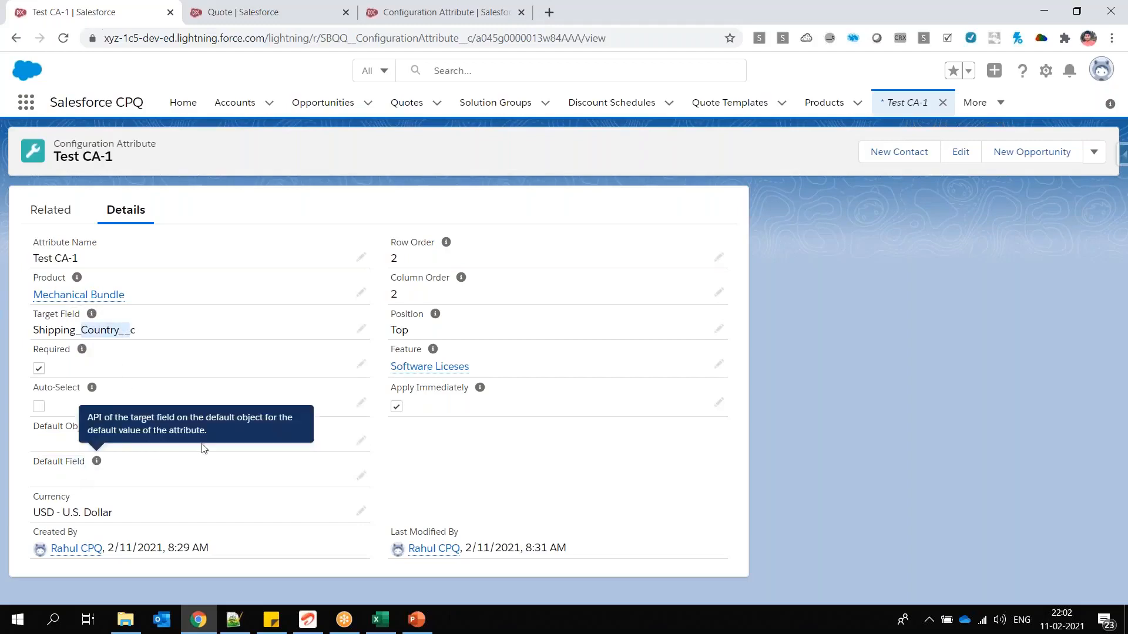
pyautogui.moveTo(108, 424)
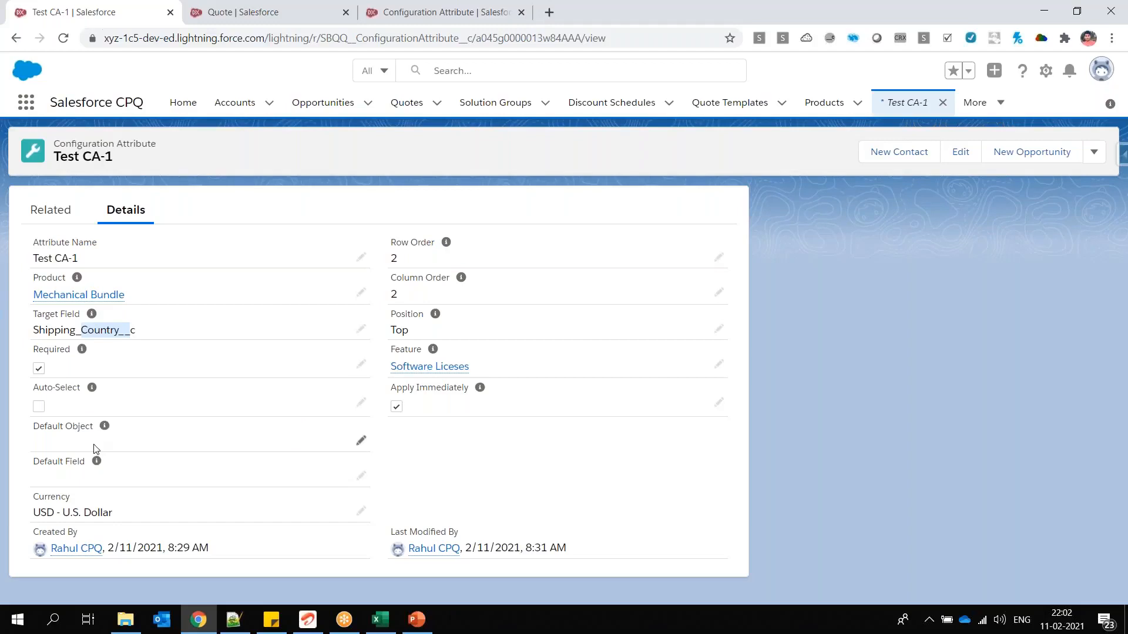
pyautogui.moveTo(30, 433); pyautogui.dragTo(94, 426)
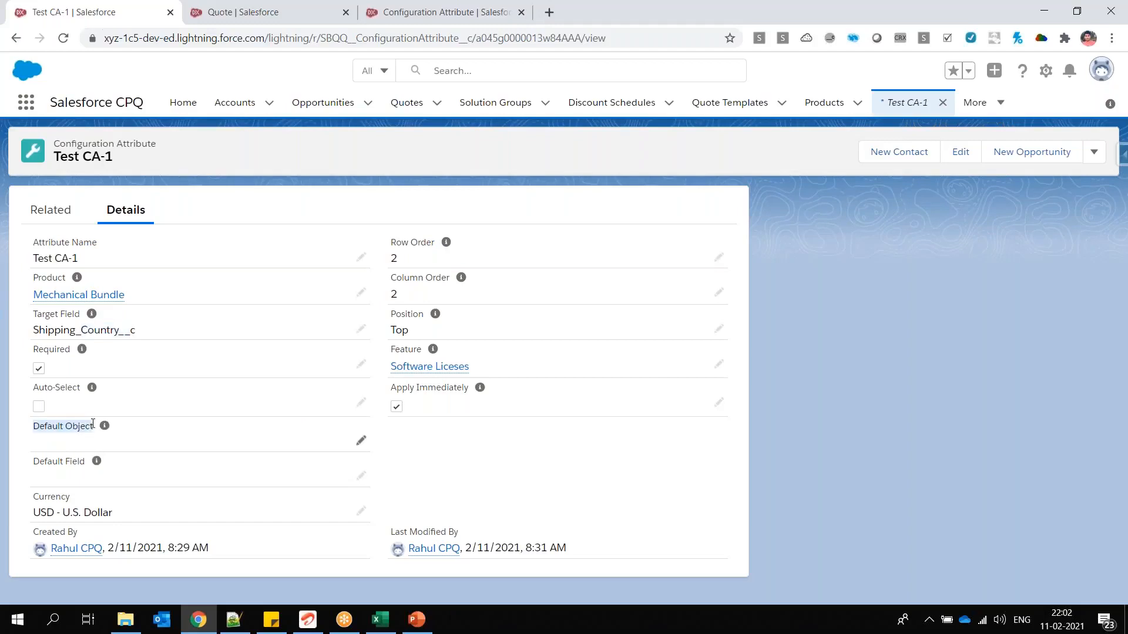
# Start editing Test CA-1's defaults and set Default Object to Quote.
pyautogui.click(361, 440)
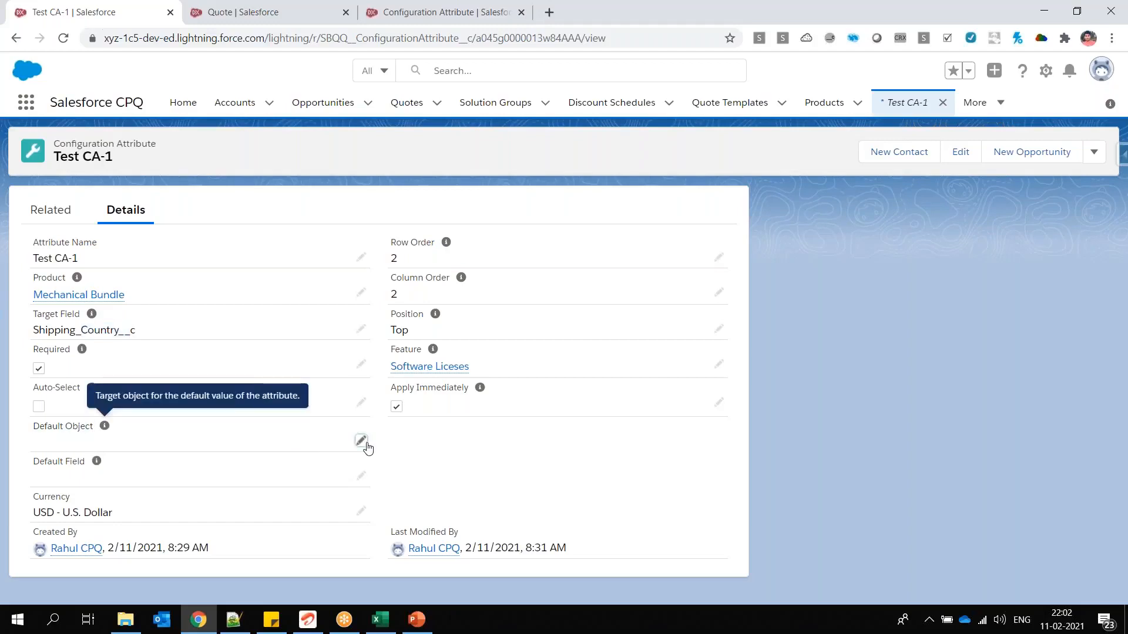
pyautogui.click(115, 501)
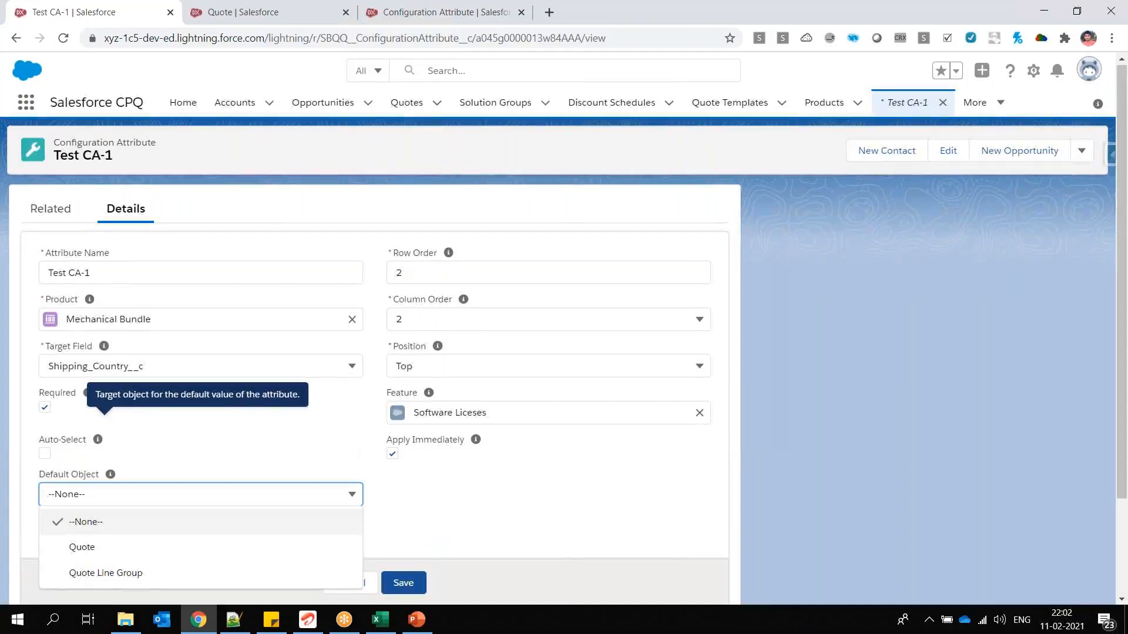
pyautogui.scroll(-2, 176, 411)
pyautogui.click(89, 415)
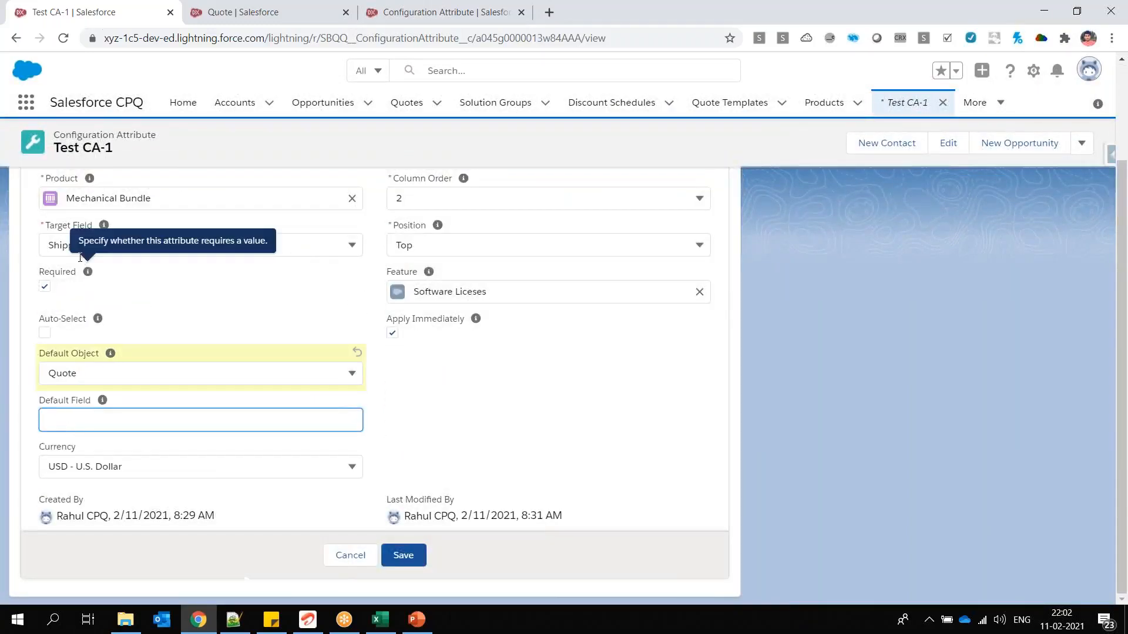
# Check the Shipping Country choices in the quote's bundle configuration and return to the Test CA-1 record.
pyautogui.click(364, 16)
pyautogui.click(244, 11)
pyautogui.click(550, 283)
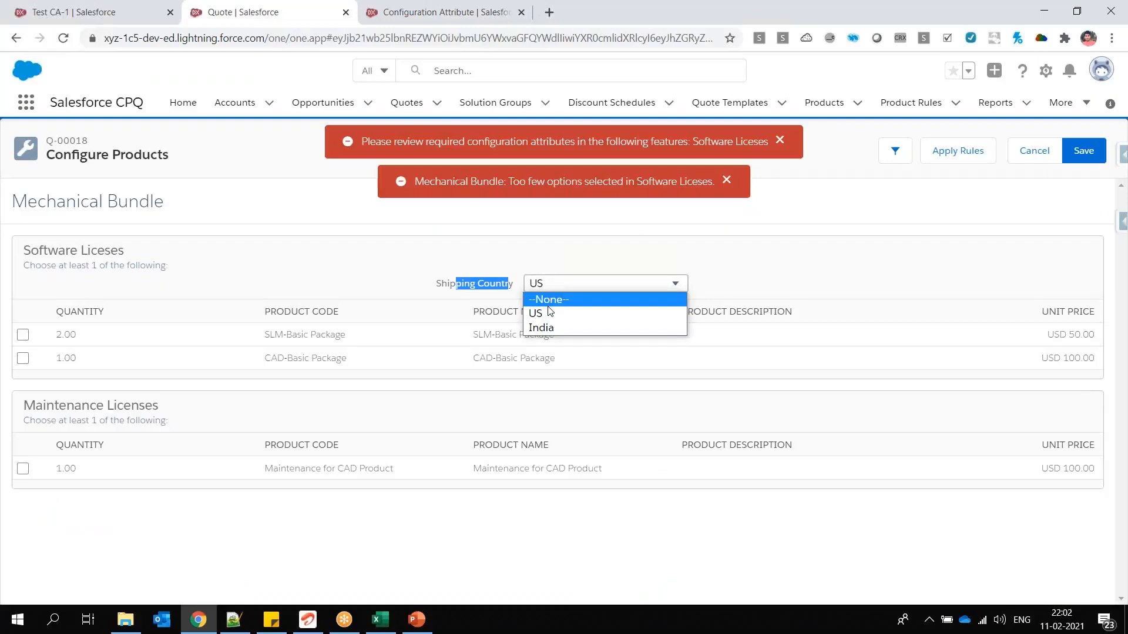
pyautogui.click(124, 9)
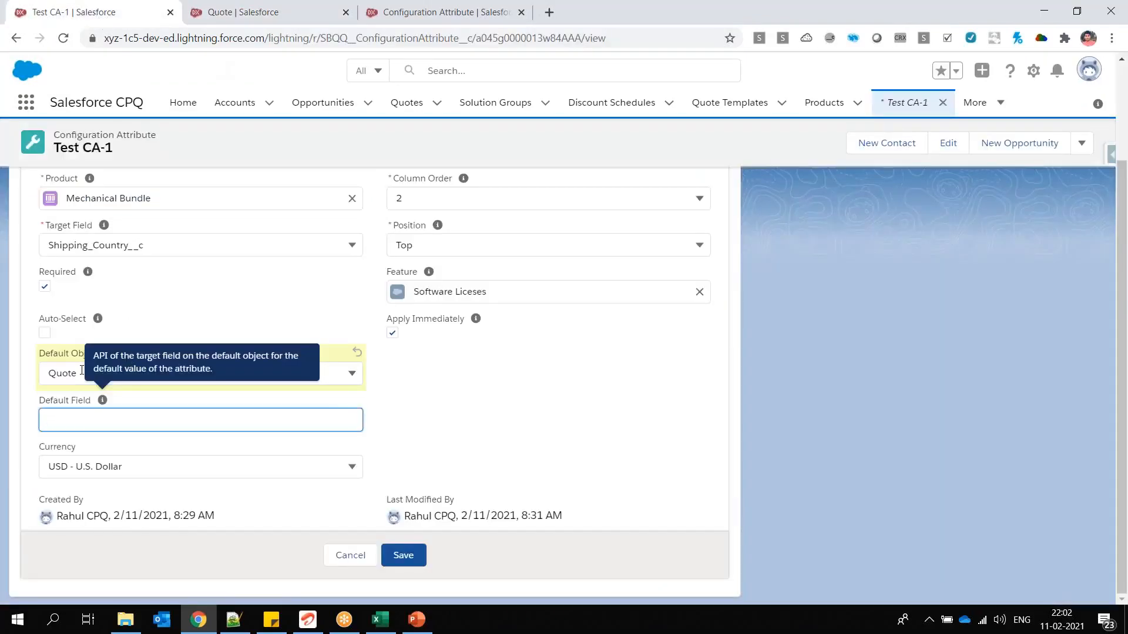
# Turn on Auto-Select for Test CA-1 and enter Country__c as the Default Field.
pyautogui.click(45, 333)
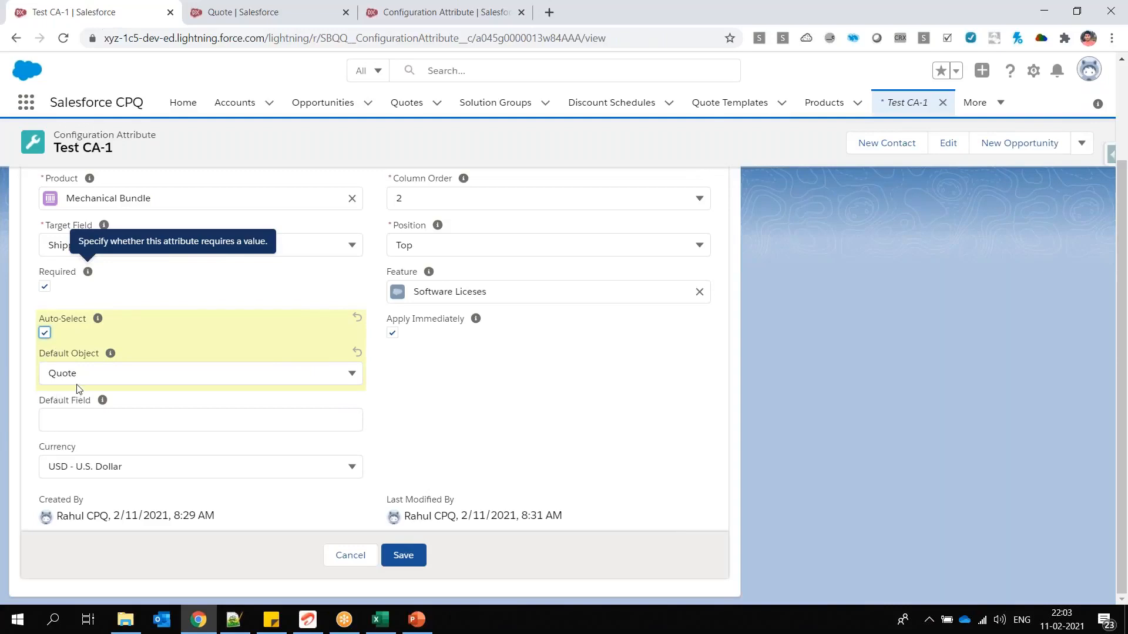
pyautogui.click(335, 13)
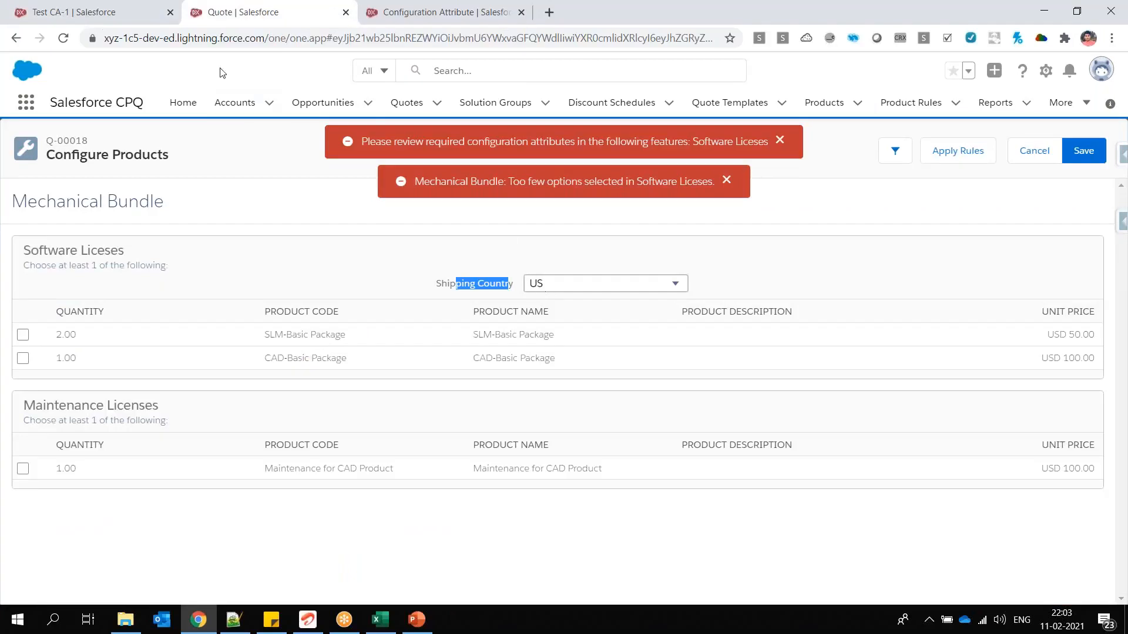
pyautogui.click(118, 13)
pyautogui.click(89, 416)
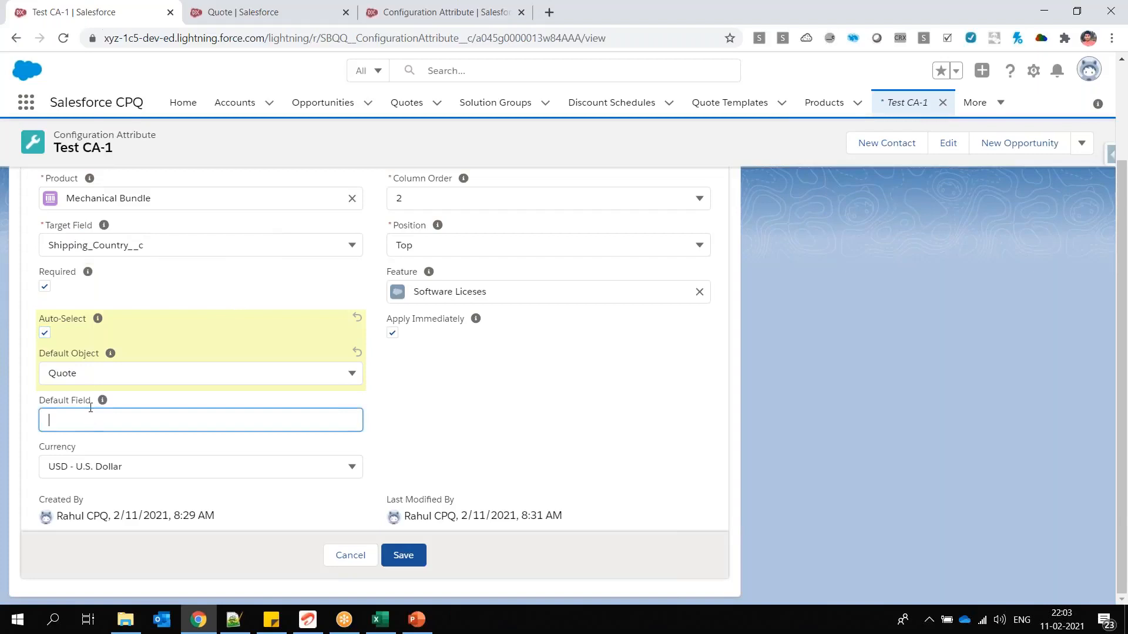
pyautogui.write('Country__c')
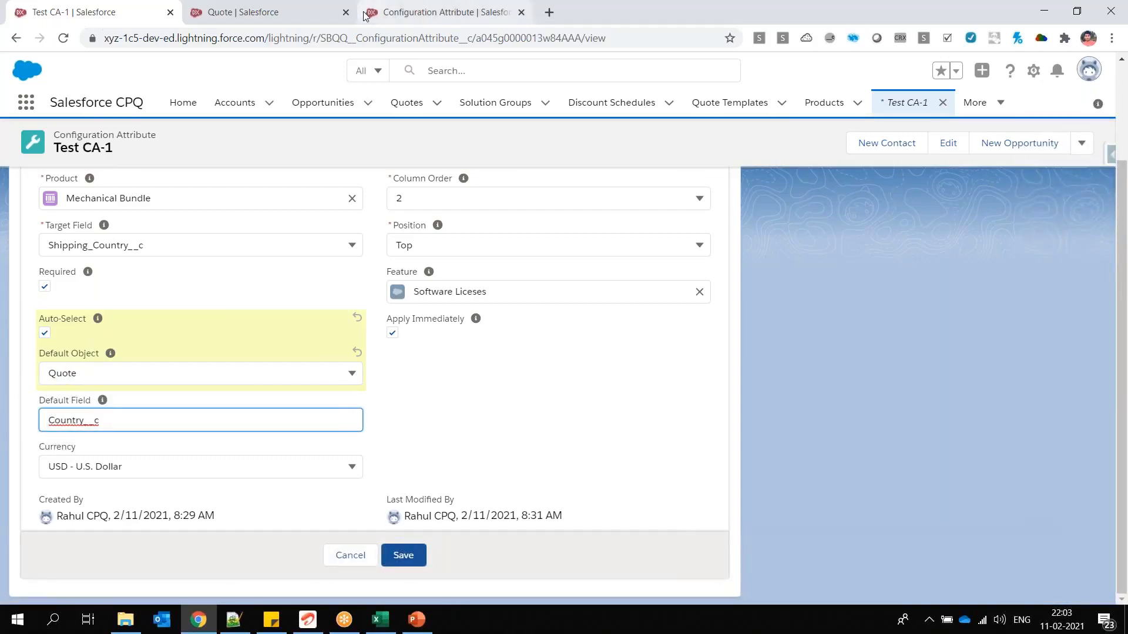
# Clear Test CA-1's Default Field, reset Default Object to None, and save the attribute.
pyautogui.click(329, 13)
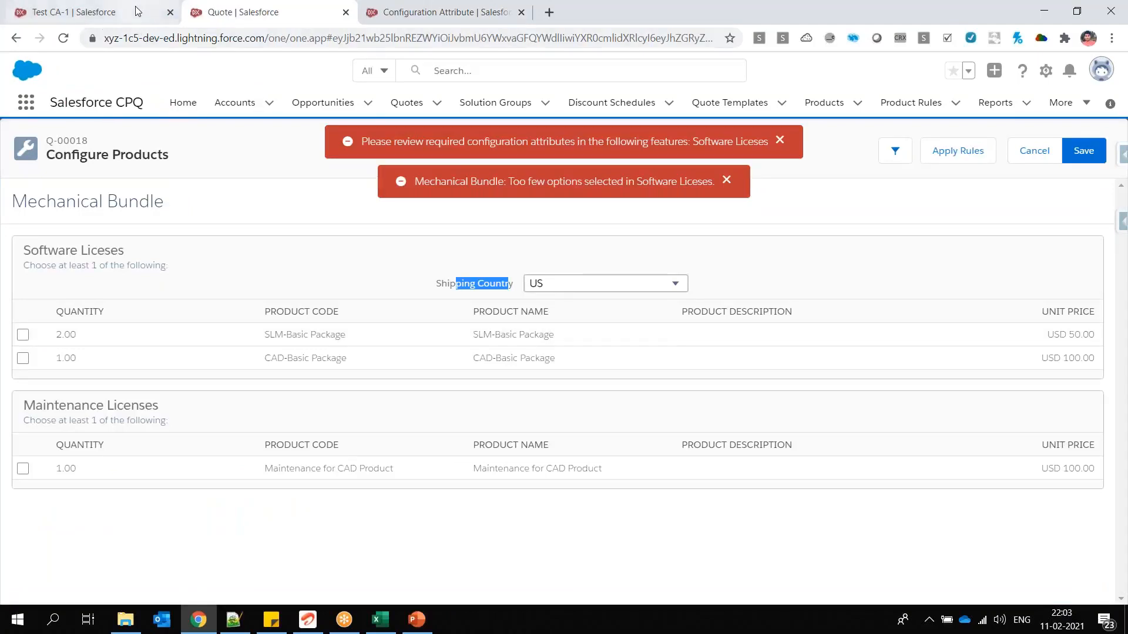
pyautogui.click(94, 13)
pyautogui.doubleClick(121, 426)
pyautogui.press('BackSpace')
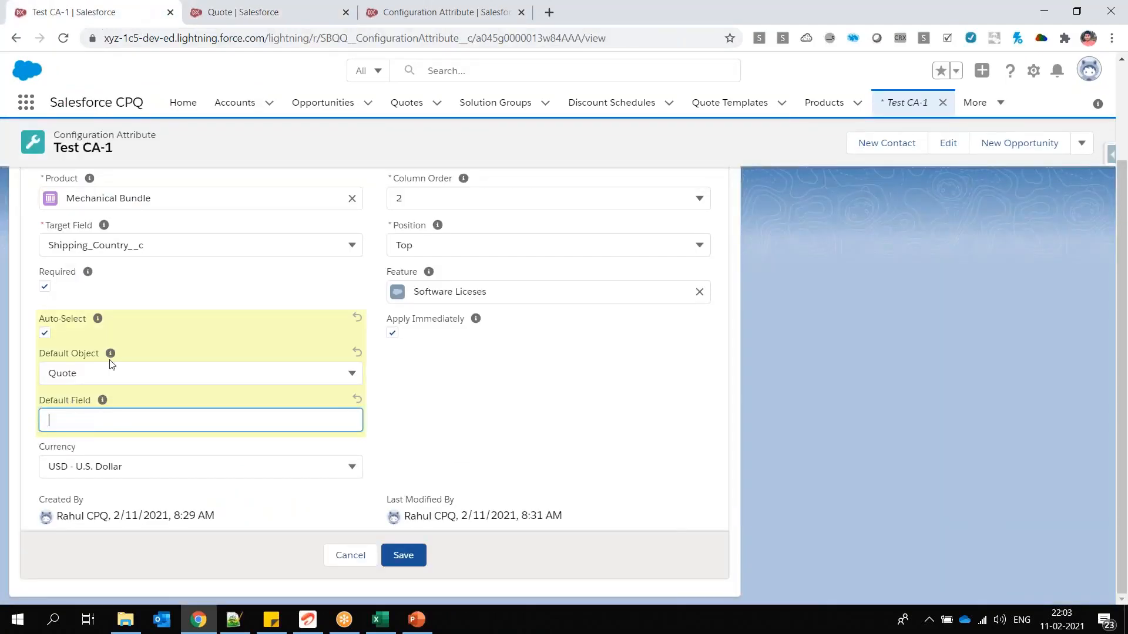
pyautogui.click(104, 377)
pyautogui.click(83, 398)
pyautogui.click(413, 546)
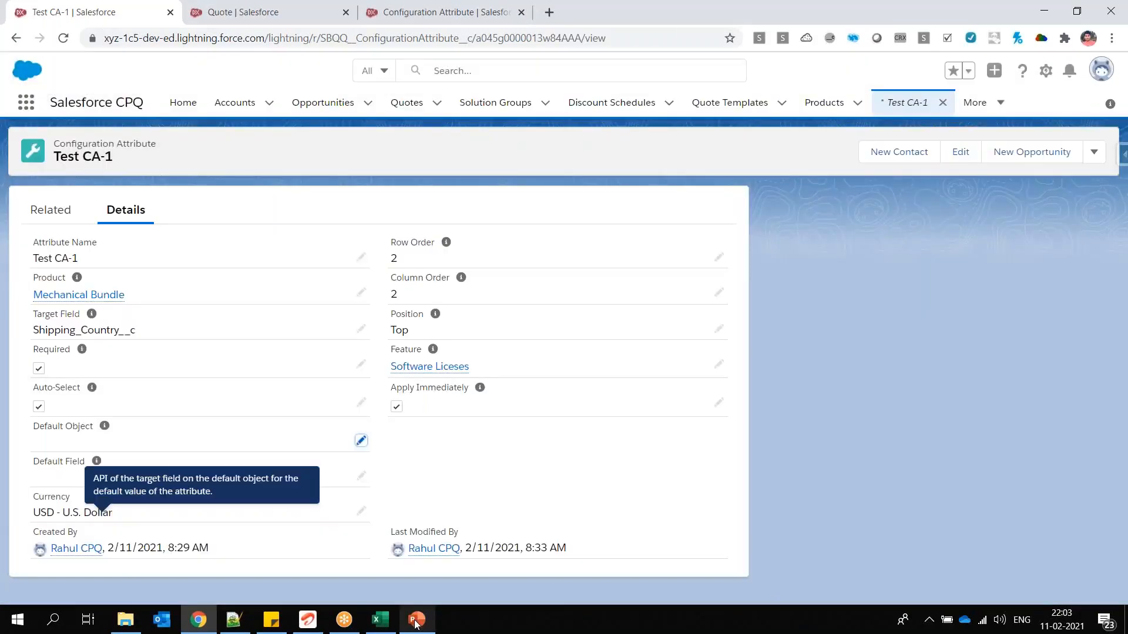
# Switch to PowerPoint to review the custom field instructions on the Configuration Attributes slide, comparing them with the quote's bundle configuration.
pyautogui.click(415, 621)
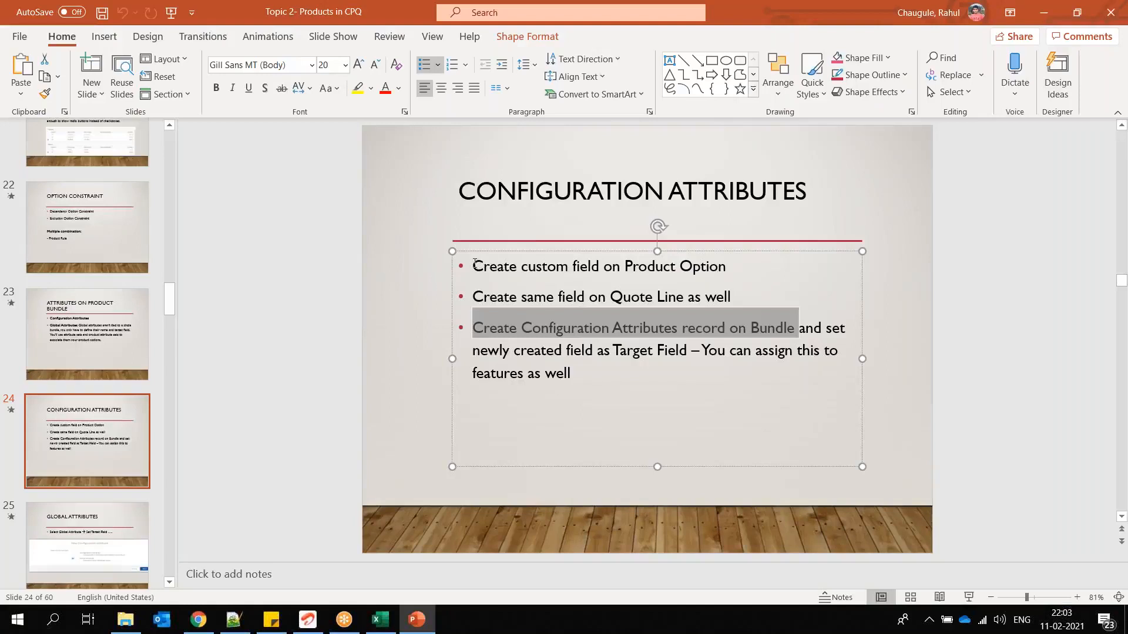
pyautogui.moveTo(474, 264); pyautogui.dragTo(699, 273)
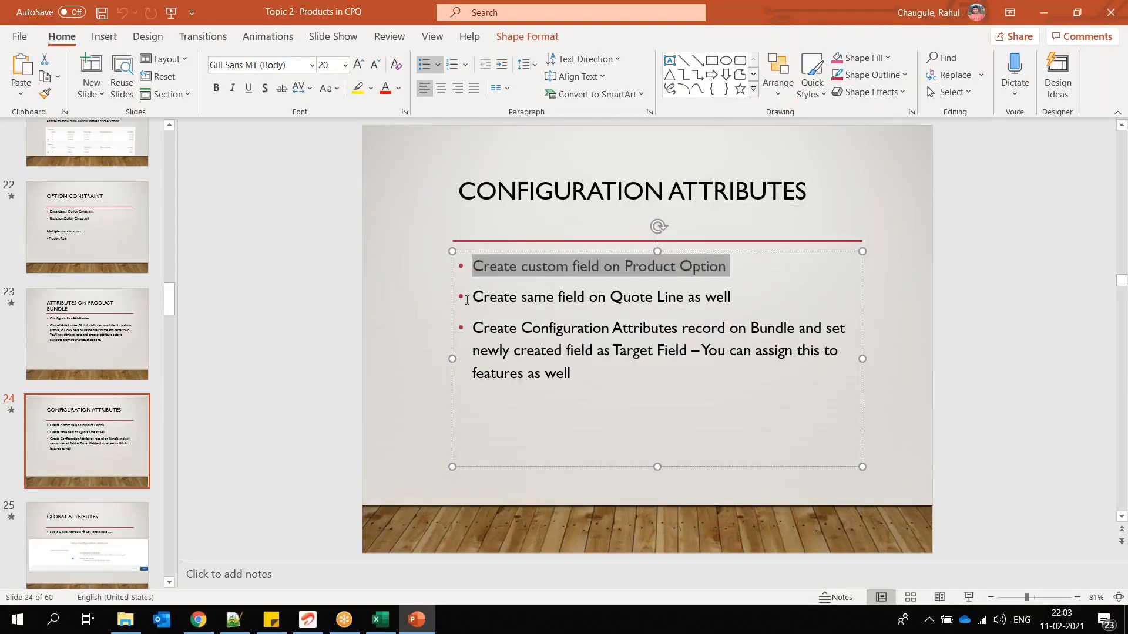
pyautogui.moveTo(475, 297); pyautogui.dragTo(733, 298)
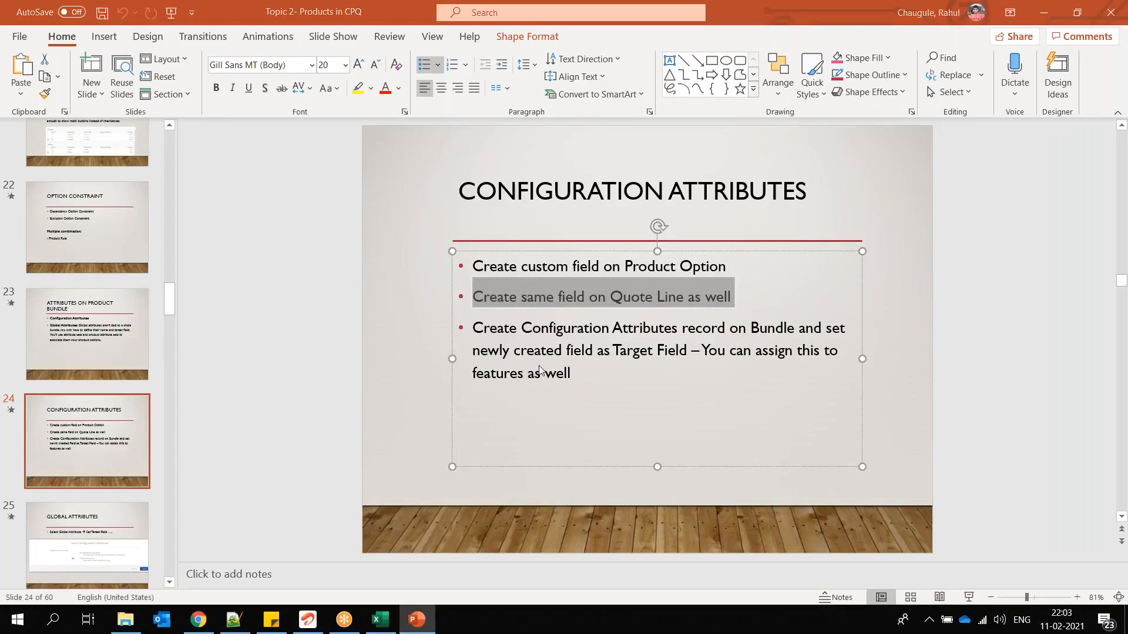
pyautogui.hotkey('alt', 'Tab')
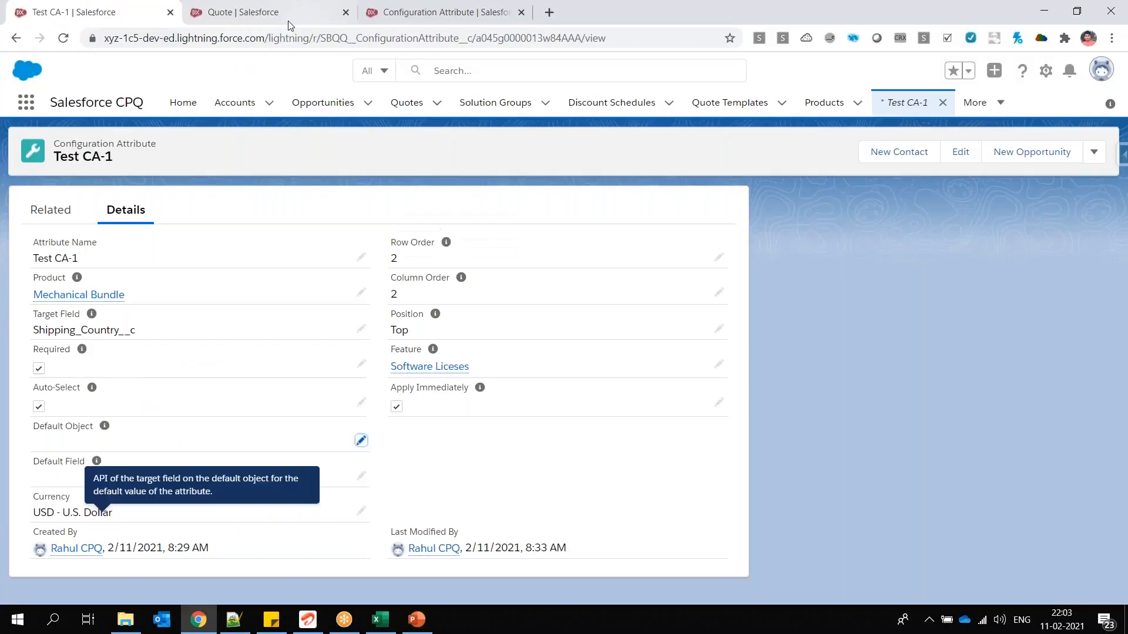
pyautogui.hotkey('ctrl', 'Tab')
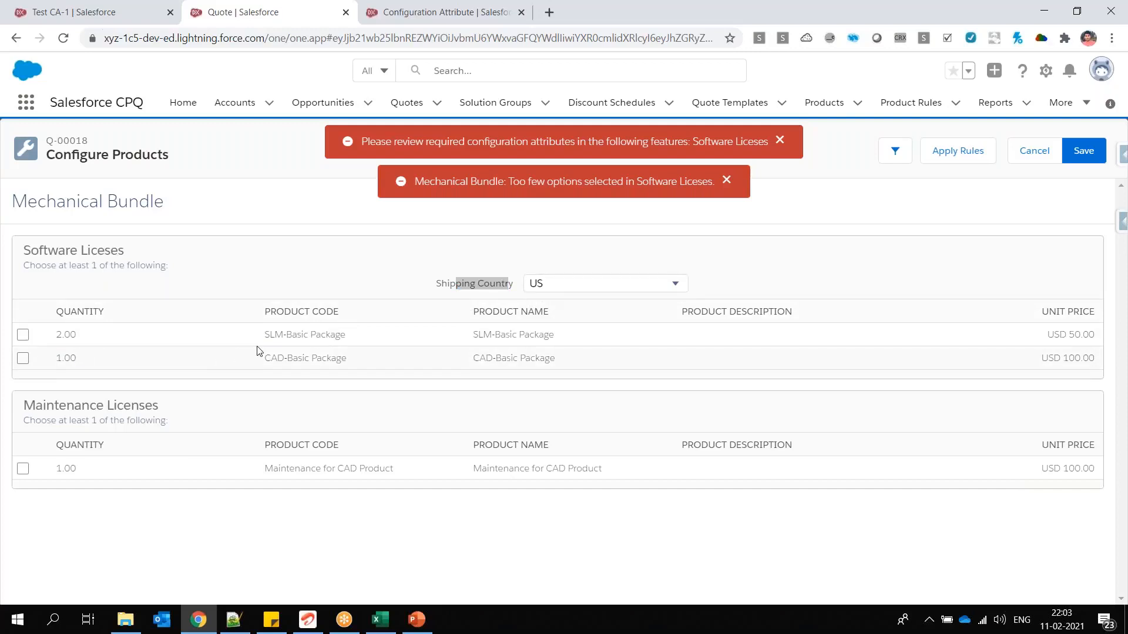
pyautogui.hotkey('alt', 'Tab')
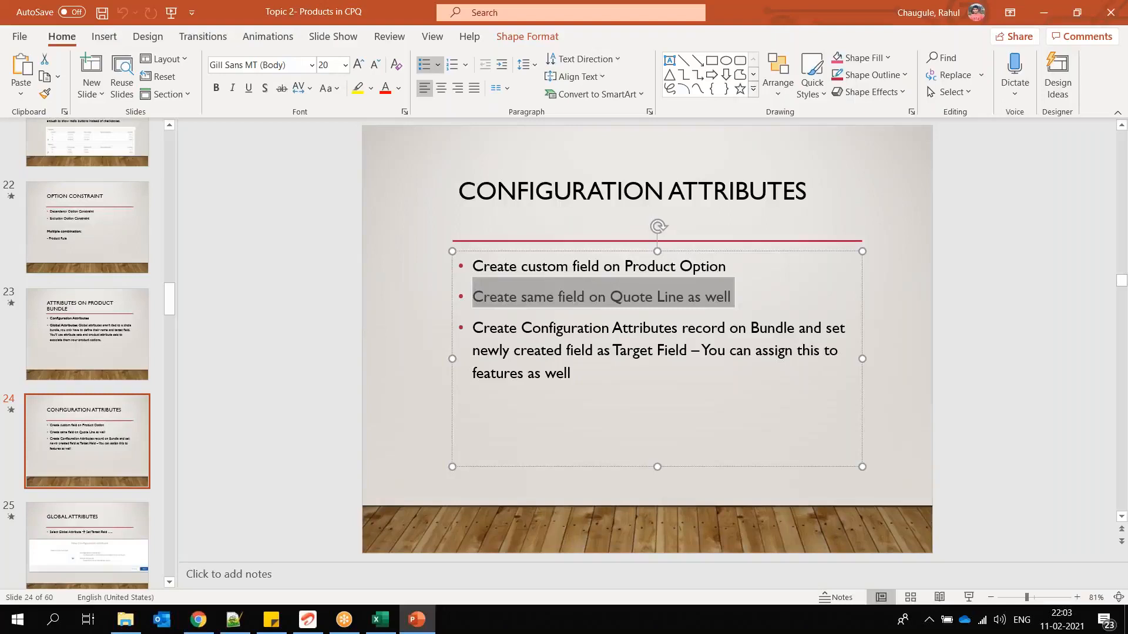
# Review the slide's instructions for creating the Configuration Attributes record on the bundle, and return to the quote configuration in Chrome.
pyautogui.moveTo(611, 296); pyautogui.dragTo(683, 297)
pyautogui.moveTo(473, 327); pyautogui.dragTo(585, 367)
pyautogui.click(534, 353)
pyautogui.moveTo(752, 326); pyautogui.dragTo(794, 328)
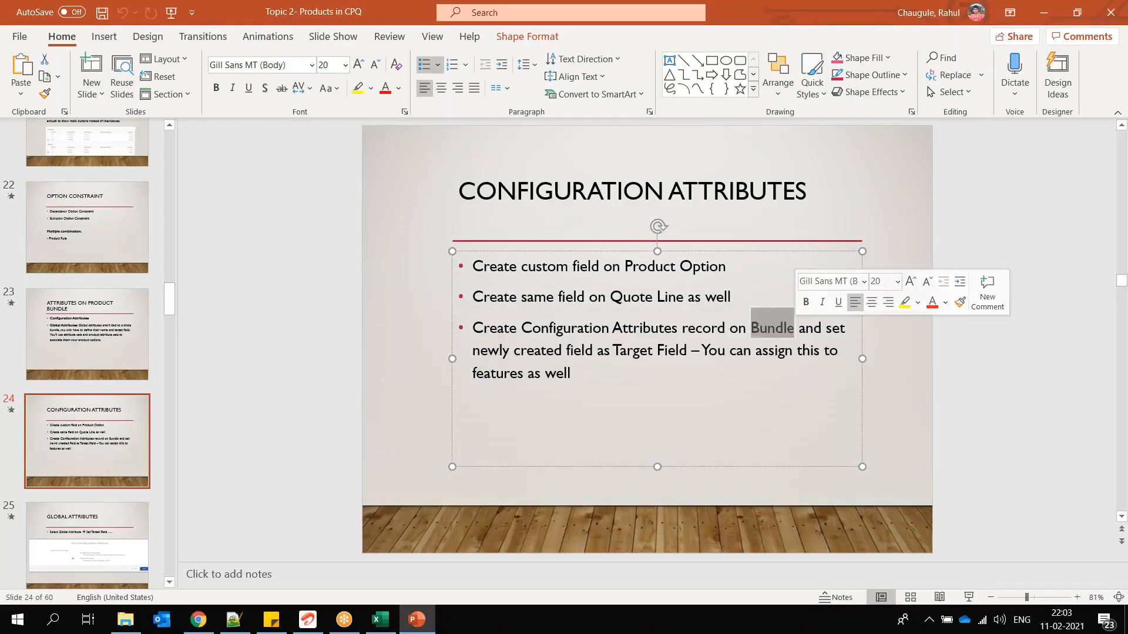
pyautogui.moveTo(534, 352); pyautogui.dragTo(471, 267)
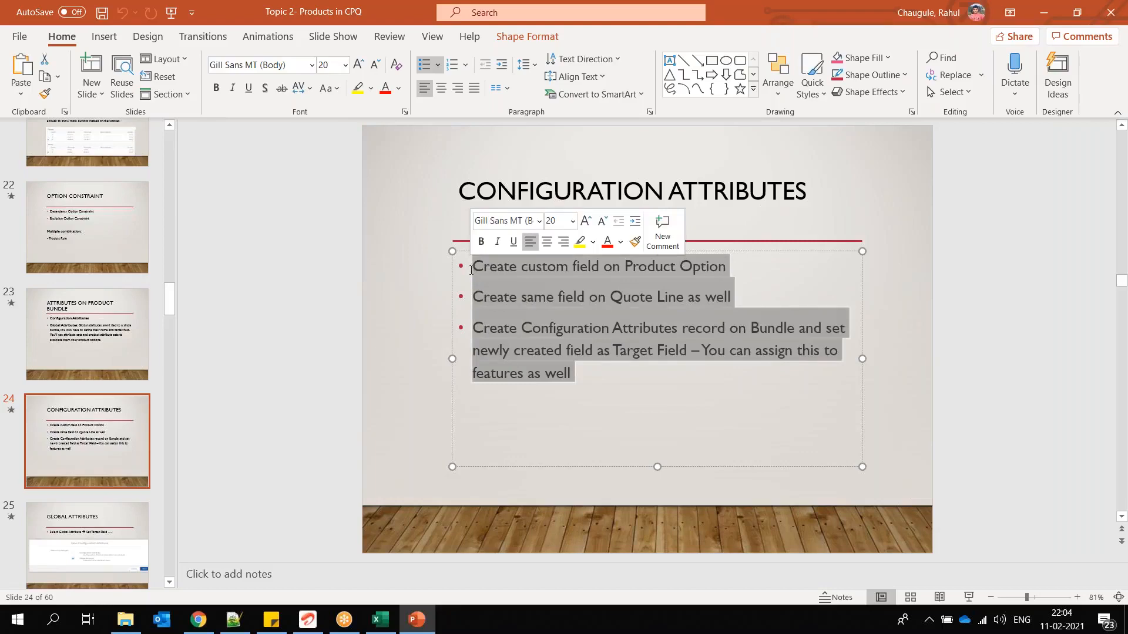
pyautogui.hotkey('alt', 'Tab')
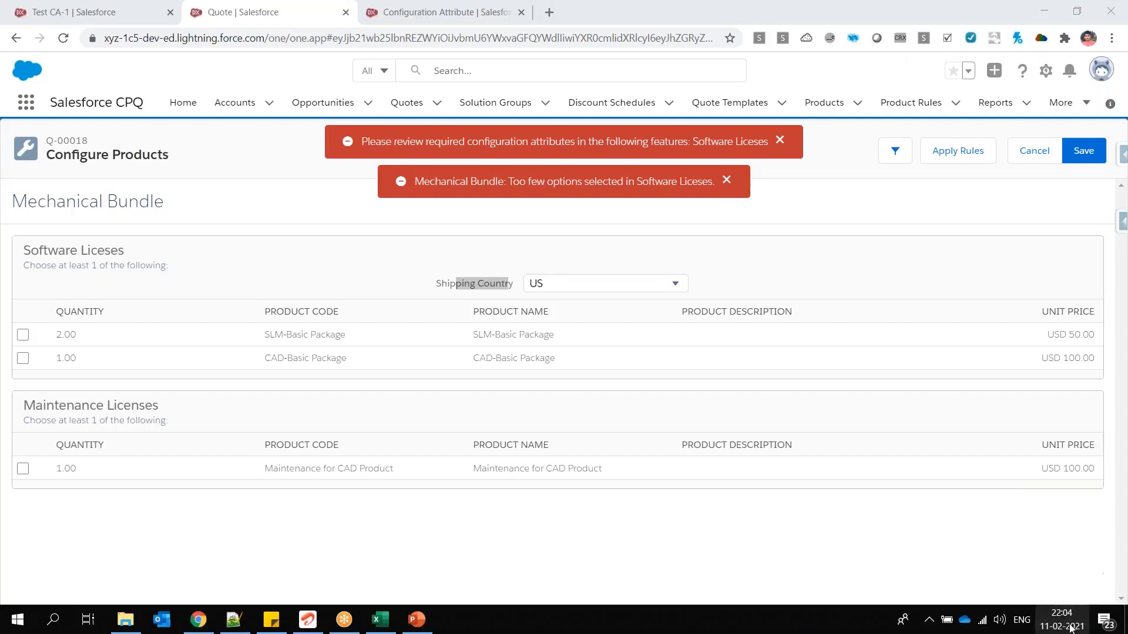
# Switch to PowerPoint and move on from the Configuration Attributes slide to the Global Attributes slide.
pyautogui.click(417, 619)
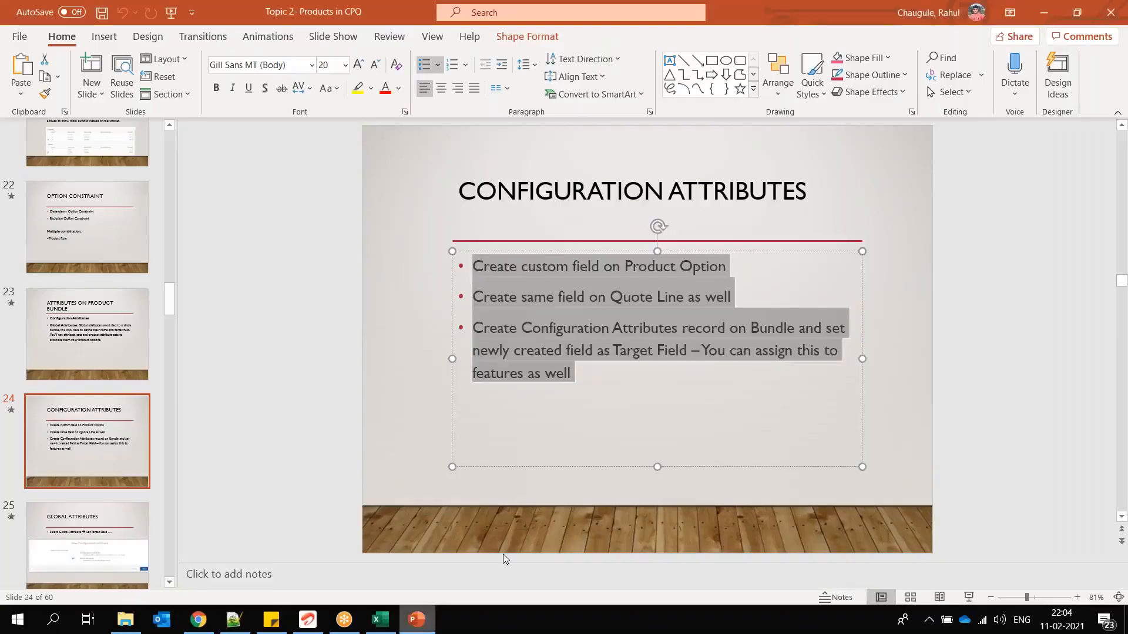
pyautogui.click(113, 464)
pyautogui.scroll(-3, 100, 471)
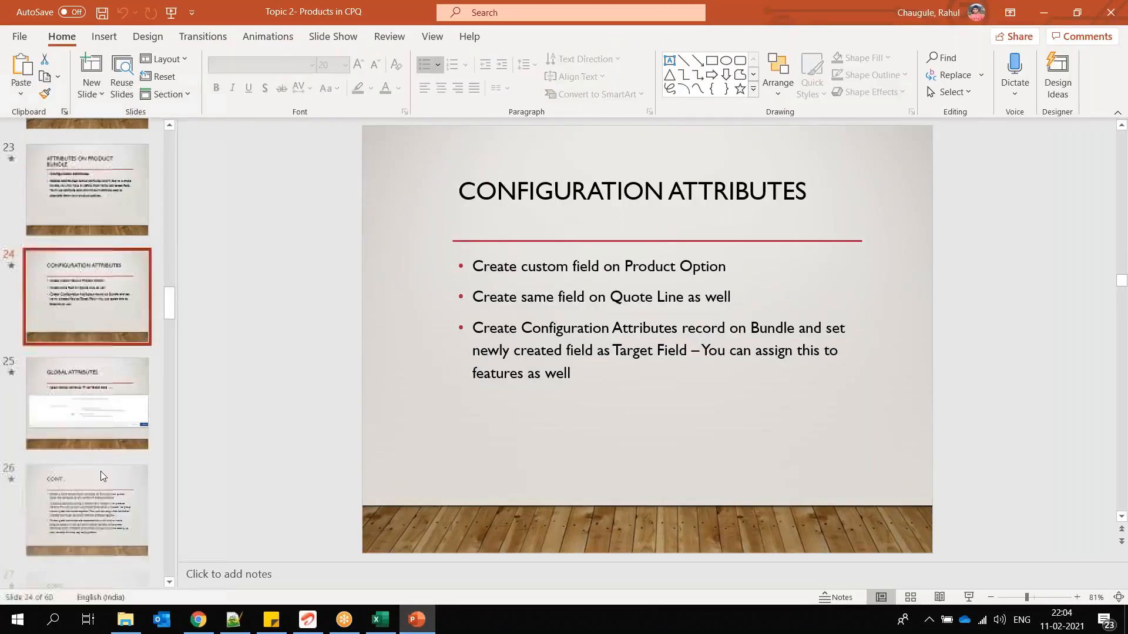
pyautogui.click(83, 401)
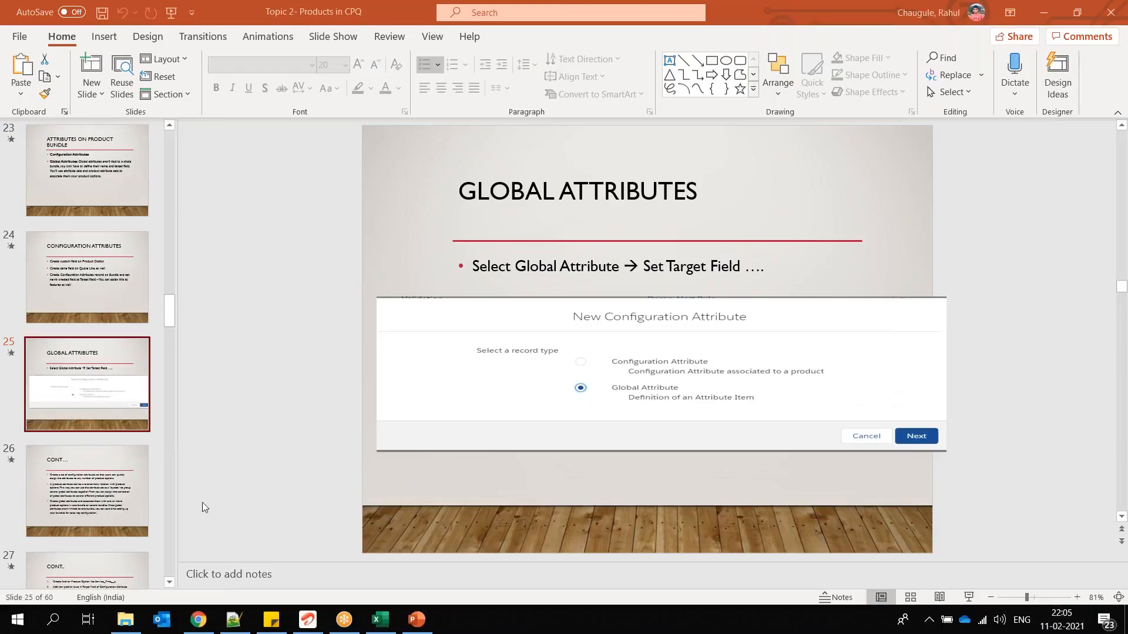
# Check the Configuration Attribute object's picklist values in Chrome, and return to the Global Attributes slide's title in PowerPoint.
pyautogui.click(199, 619)
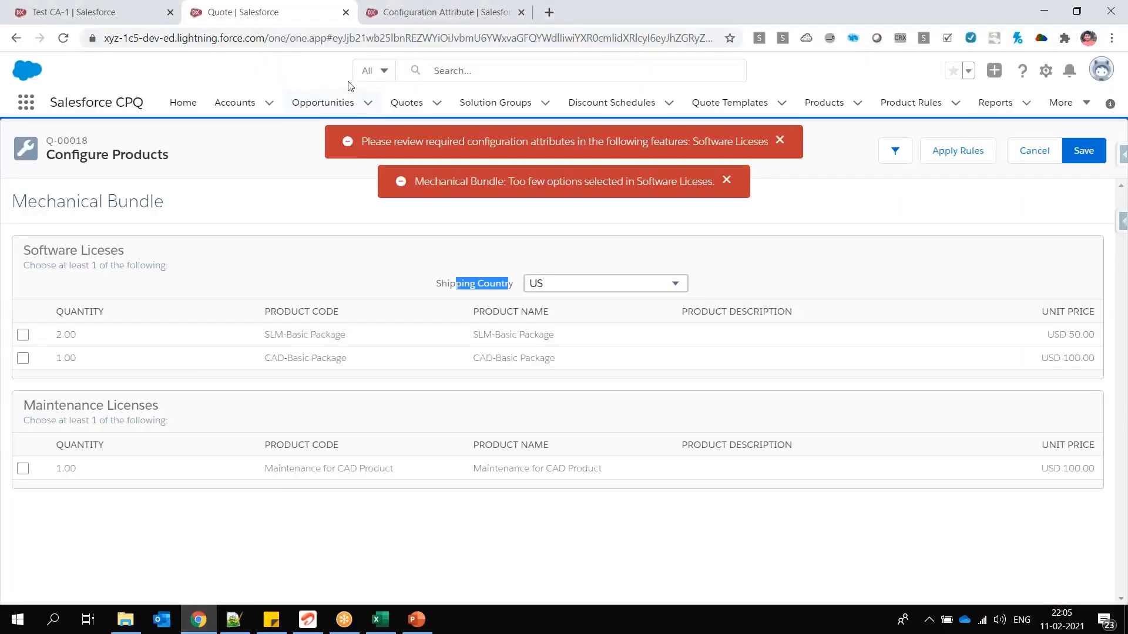
pyautogui.click(383, 15)
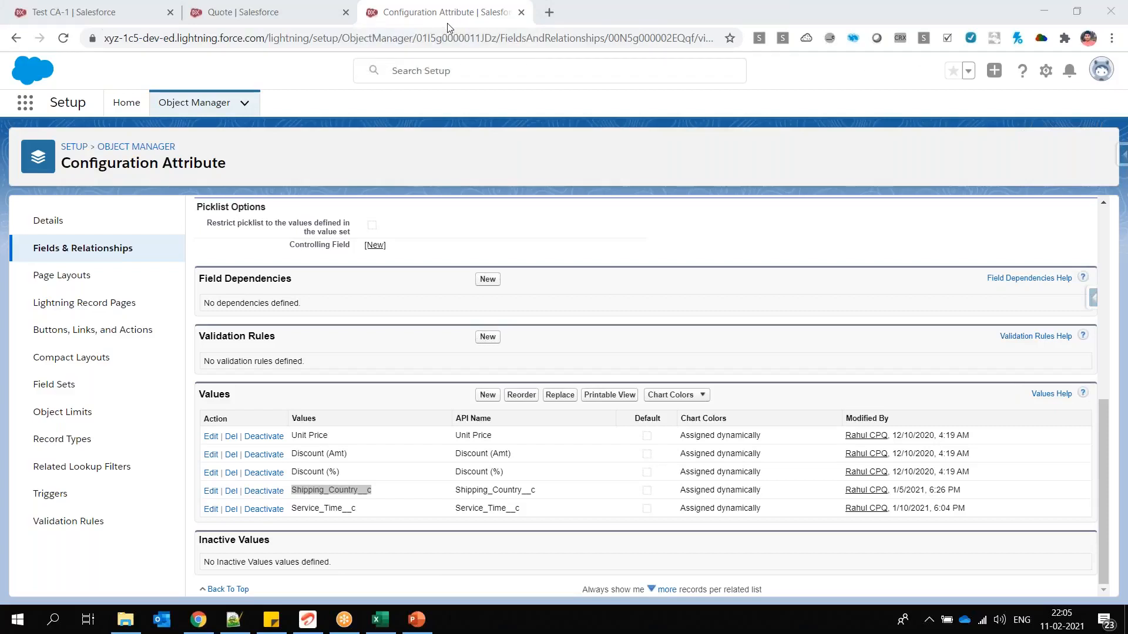
pyautogui.click(414, 621)
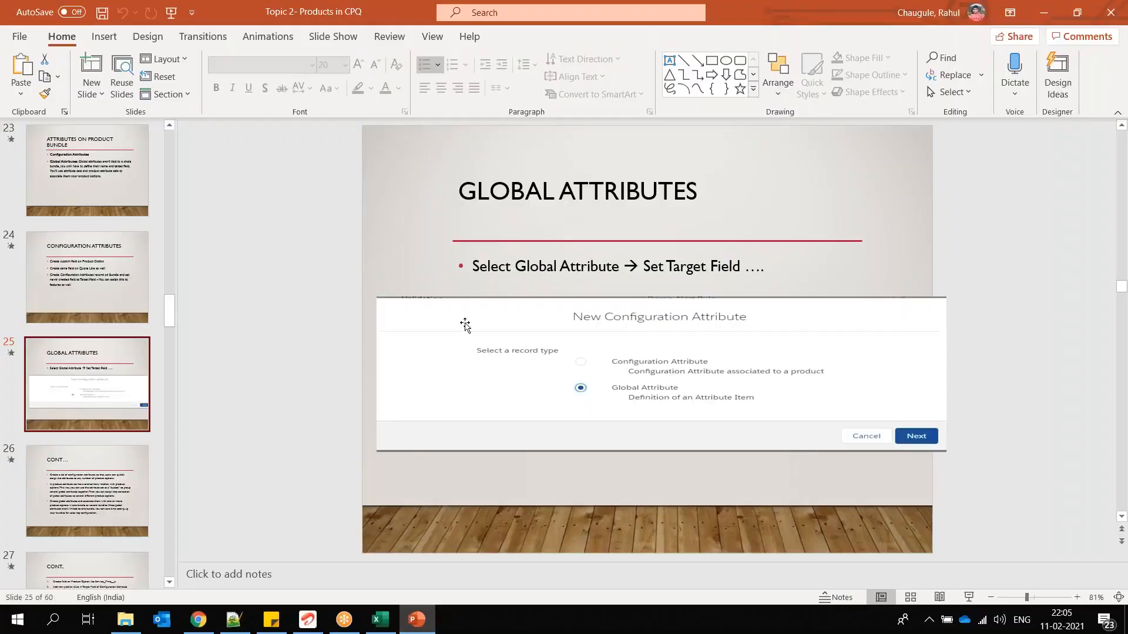
pyautogui.tripleClick(498, 197)
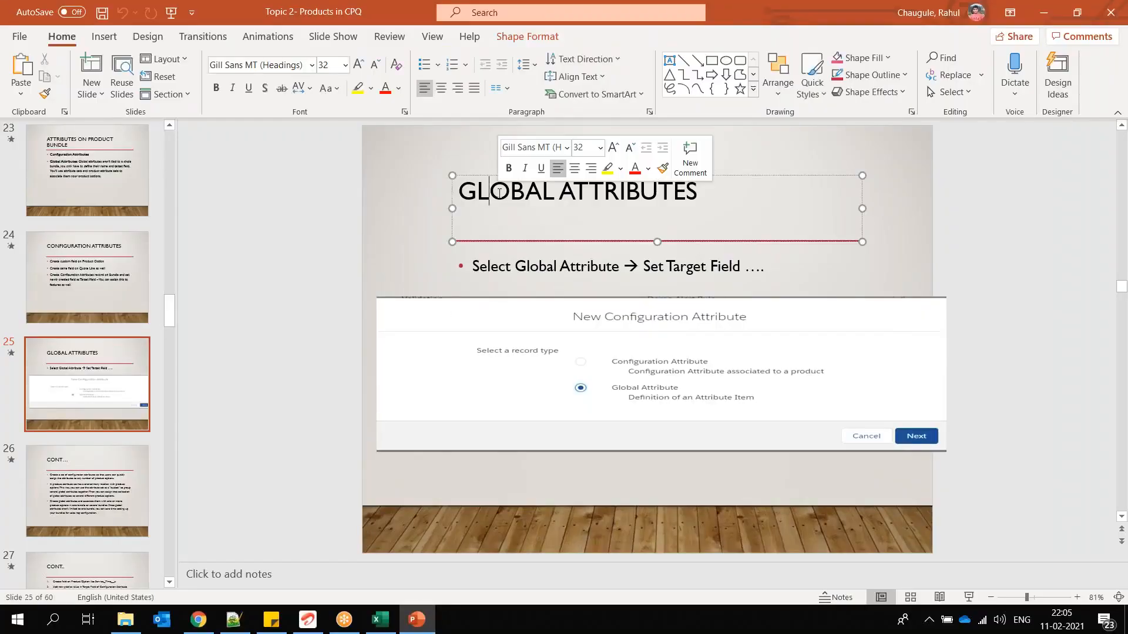